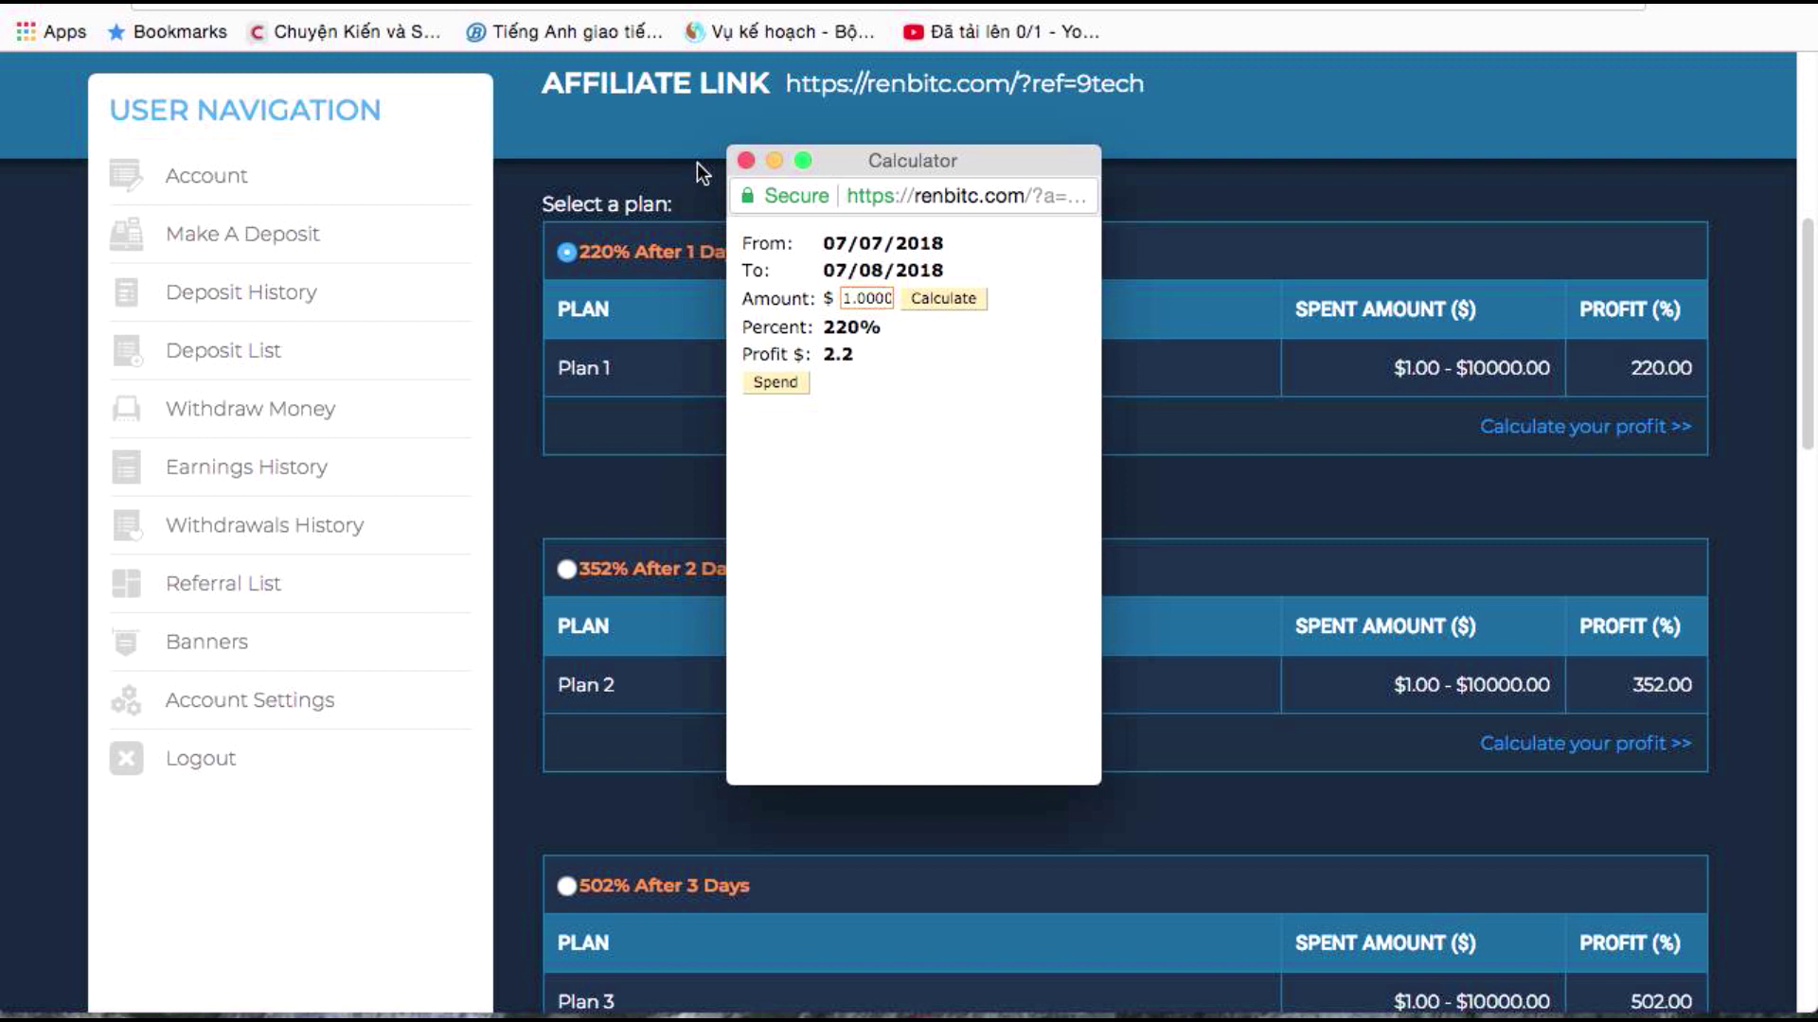
Switch to YouTube and open the min-1$ investment tutorial video
click(404, 5)
click(284, 692)
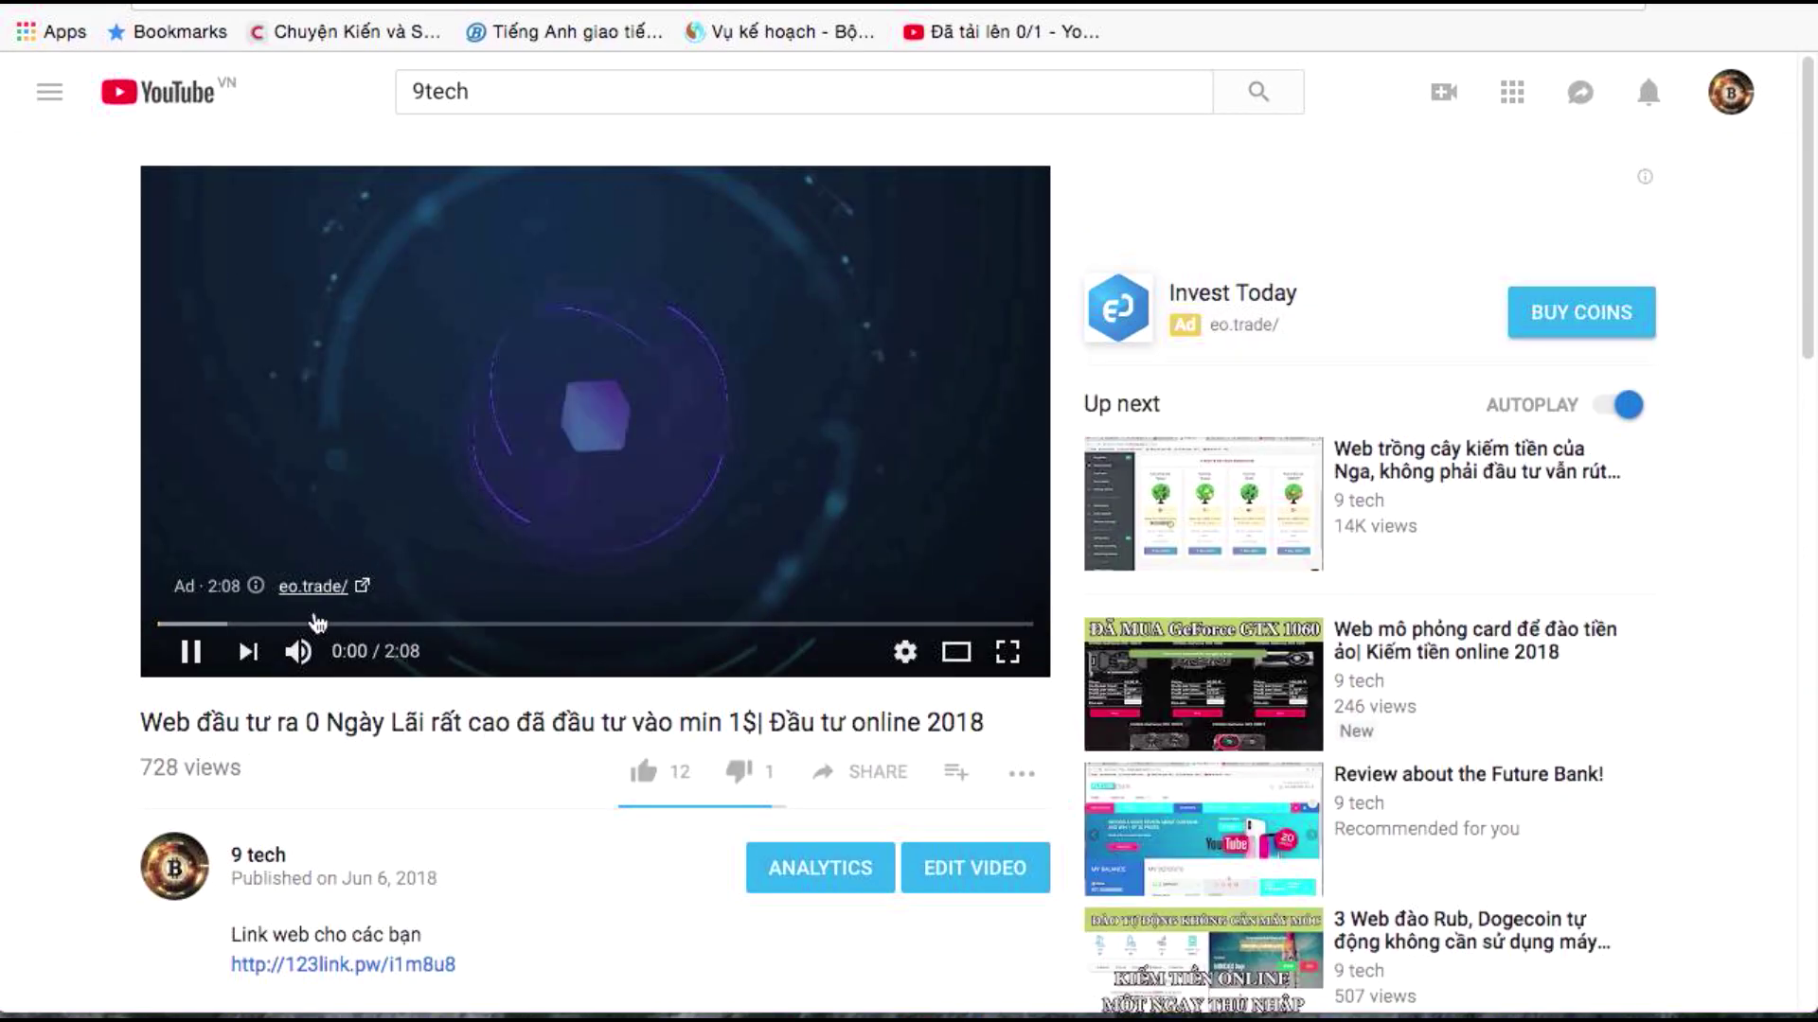
click(248, 649)
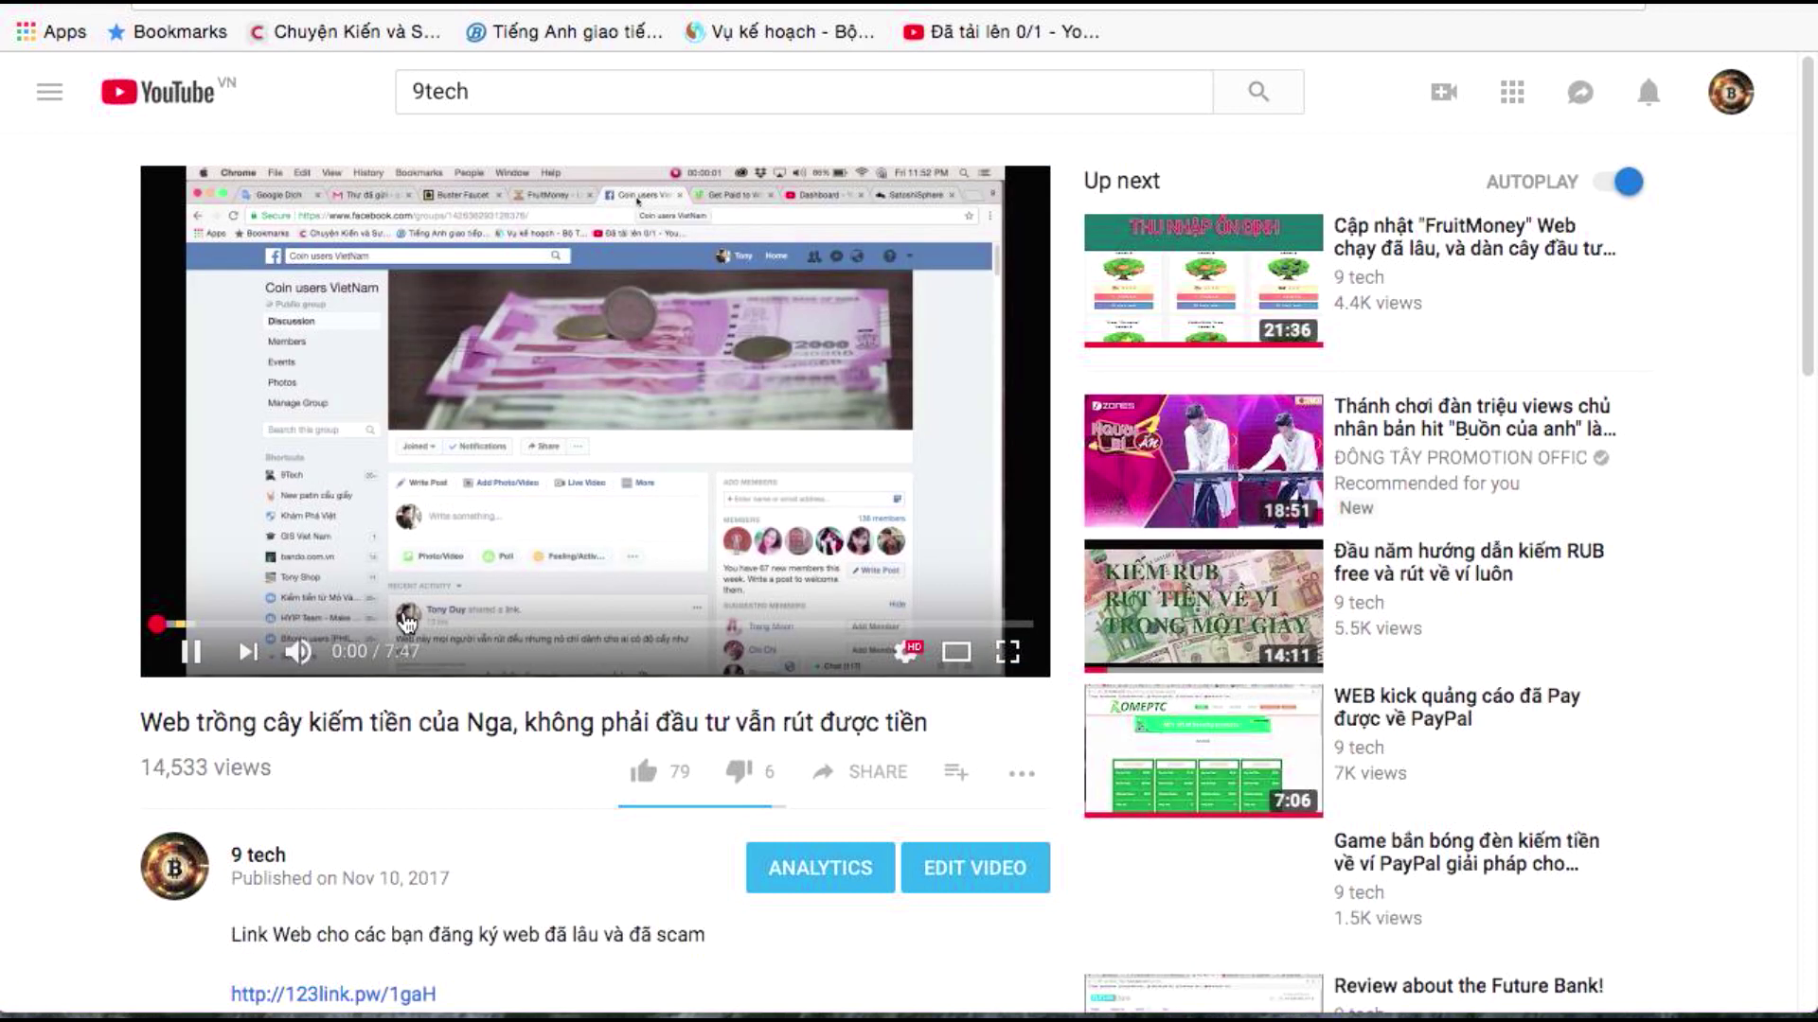
Seek the video through 1:42, 4:08 and 4:22, then pause it at 4:41 on the profit calculator
drag(218, 625, 624, 631)
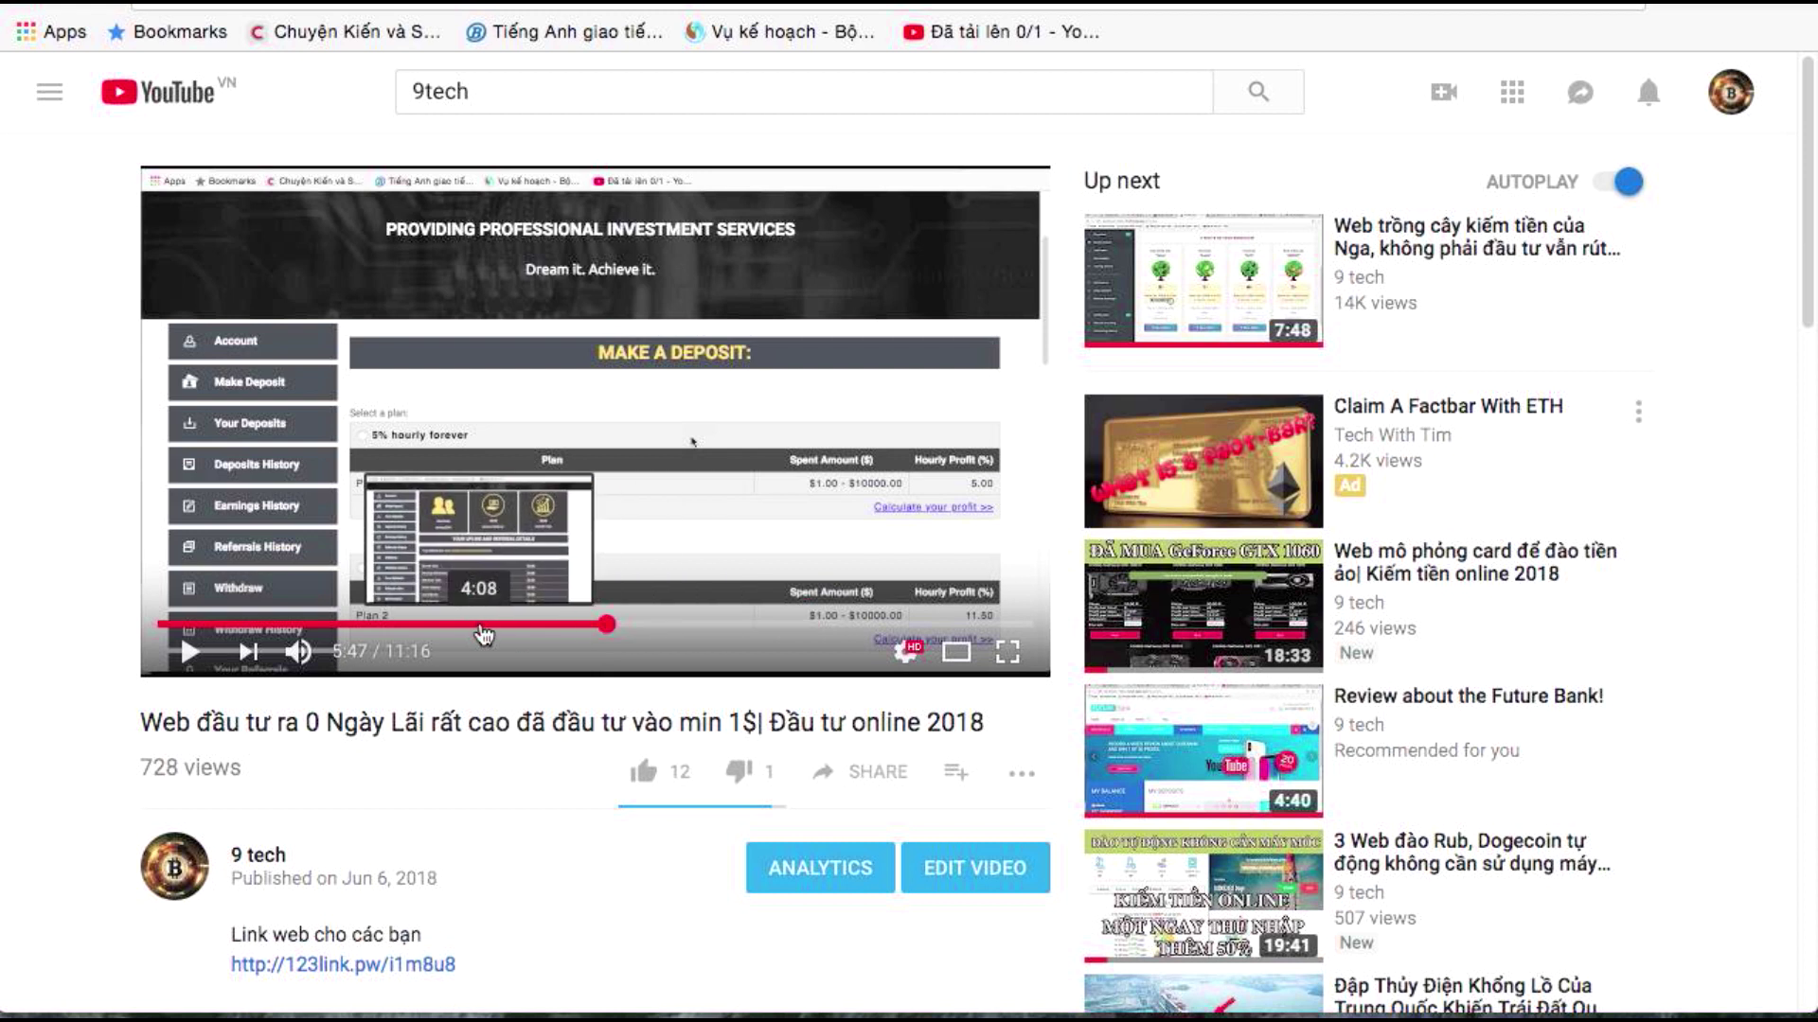
click(479, 624)
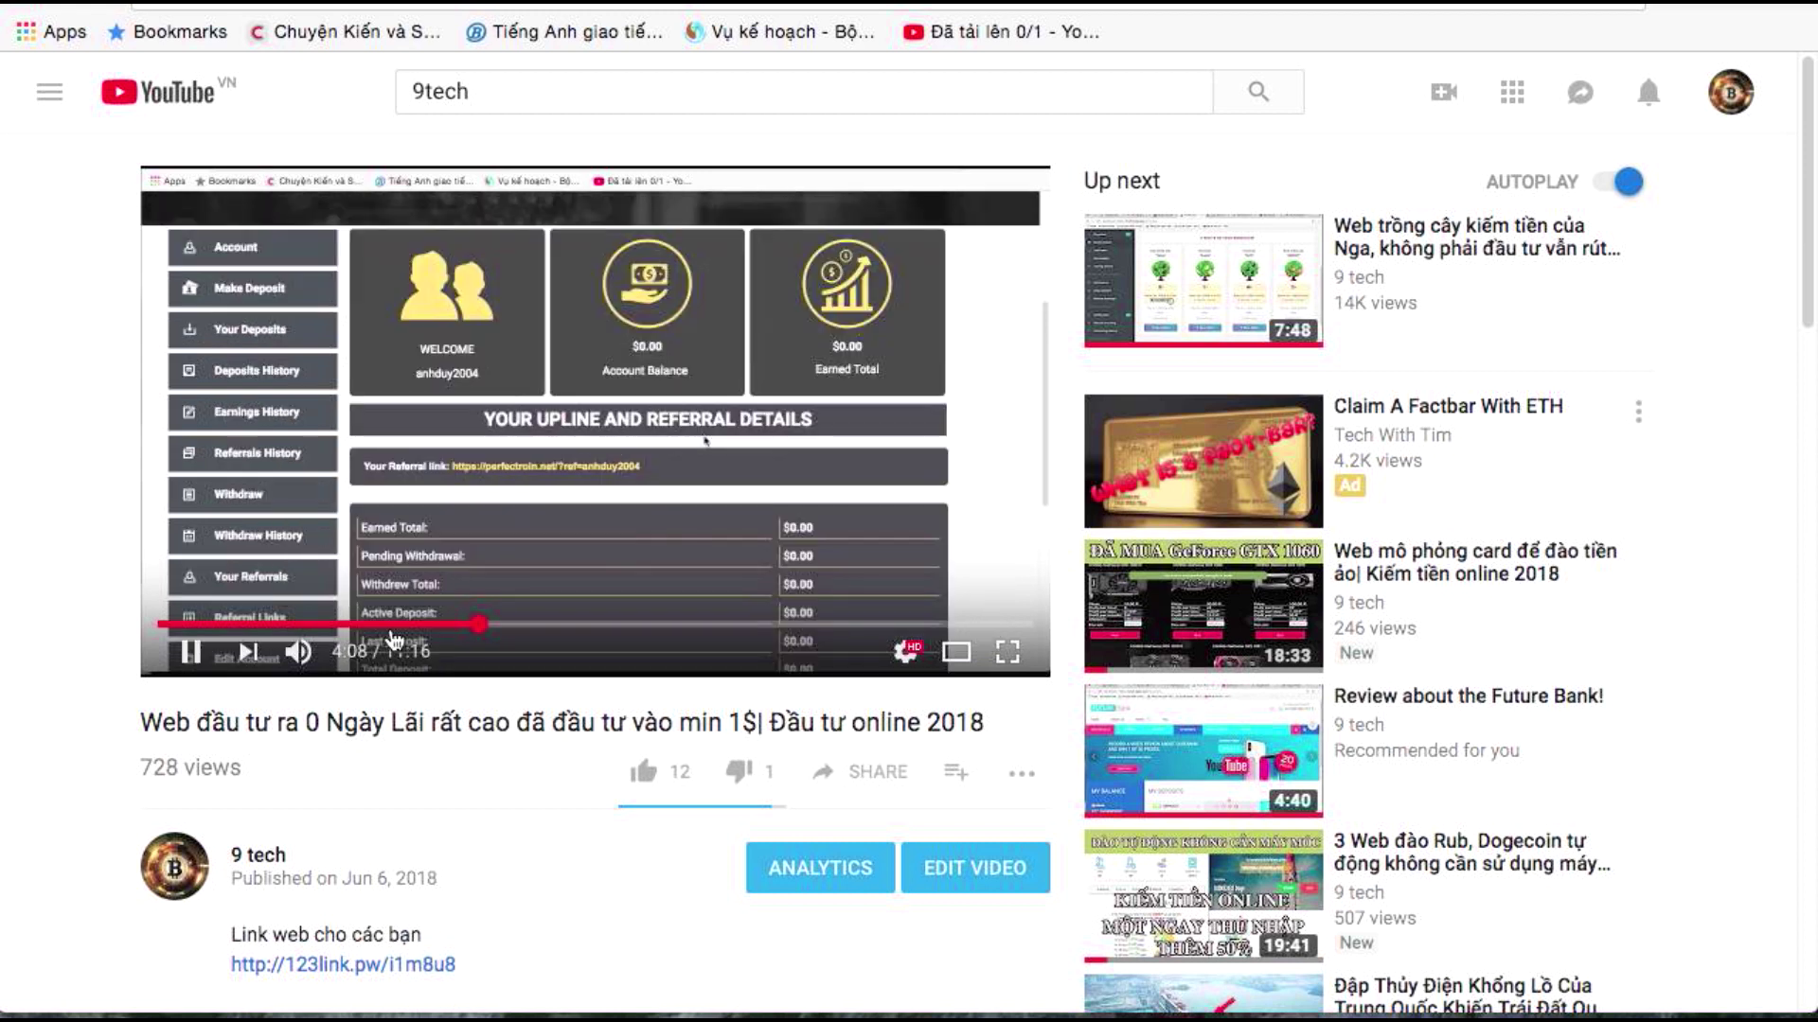
click(501, 633)
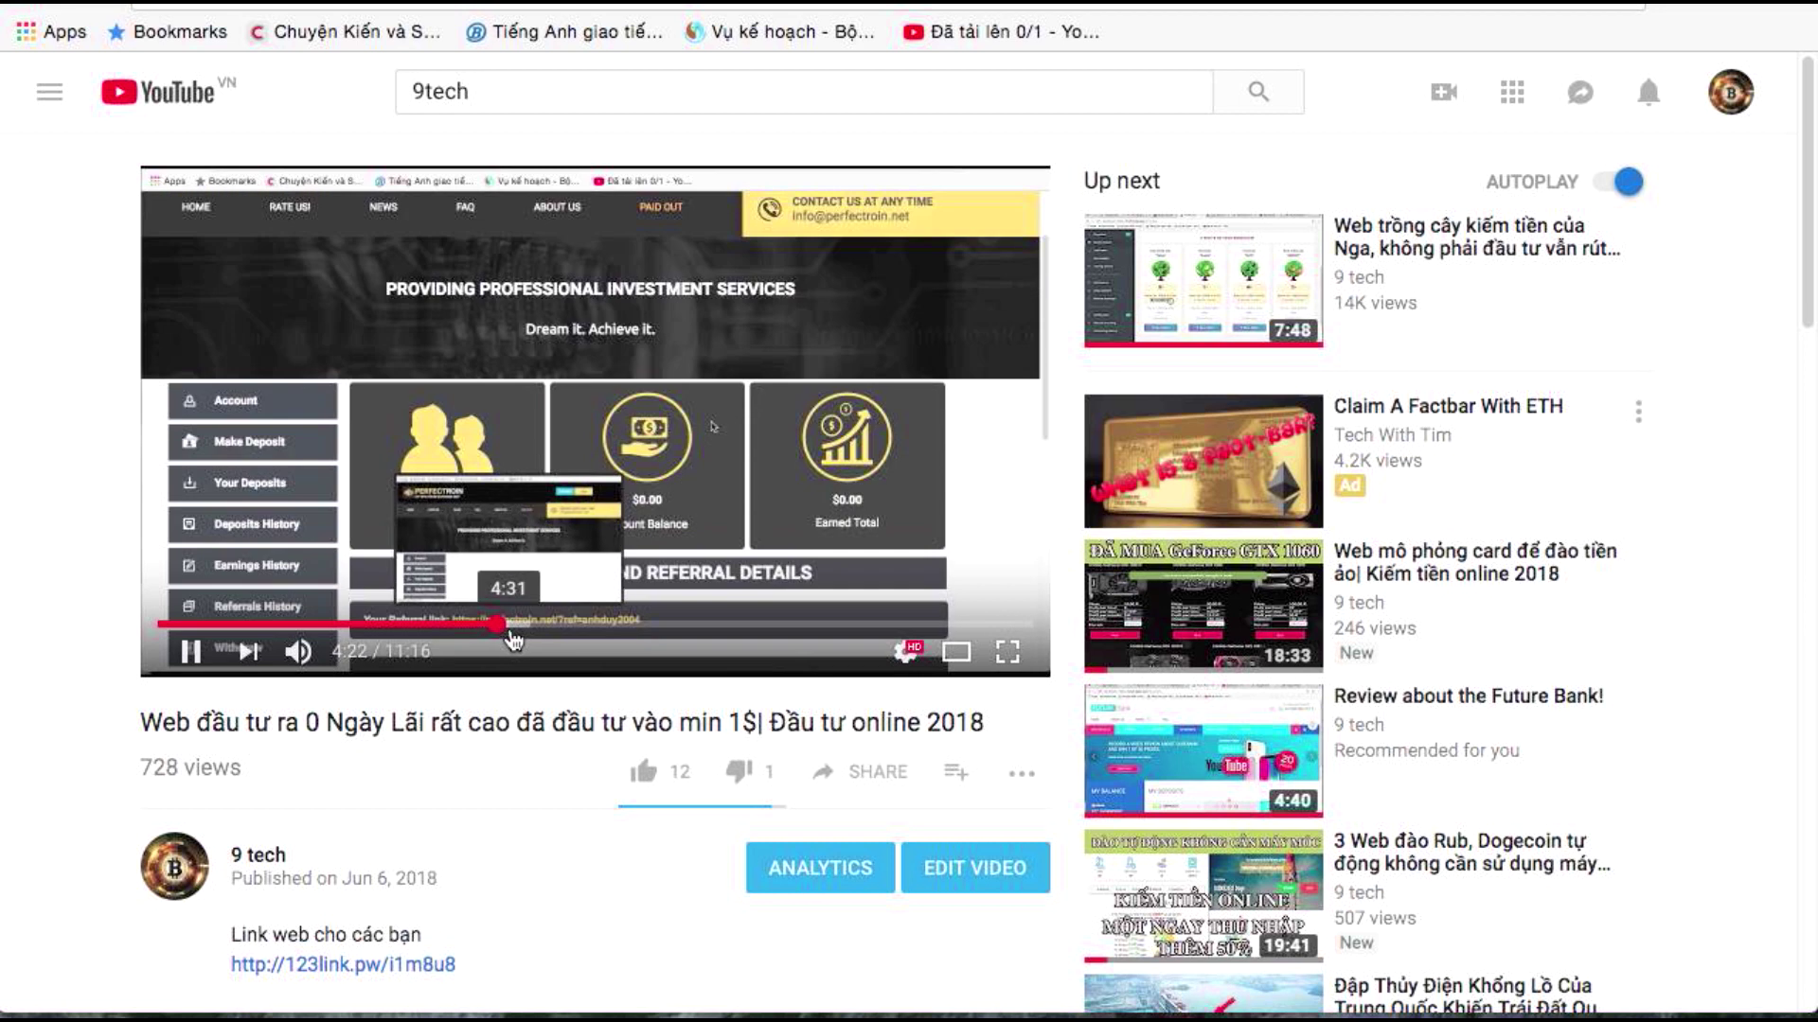
click(521, 626)
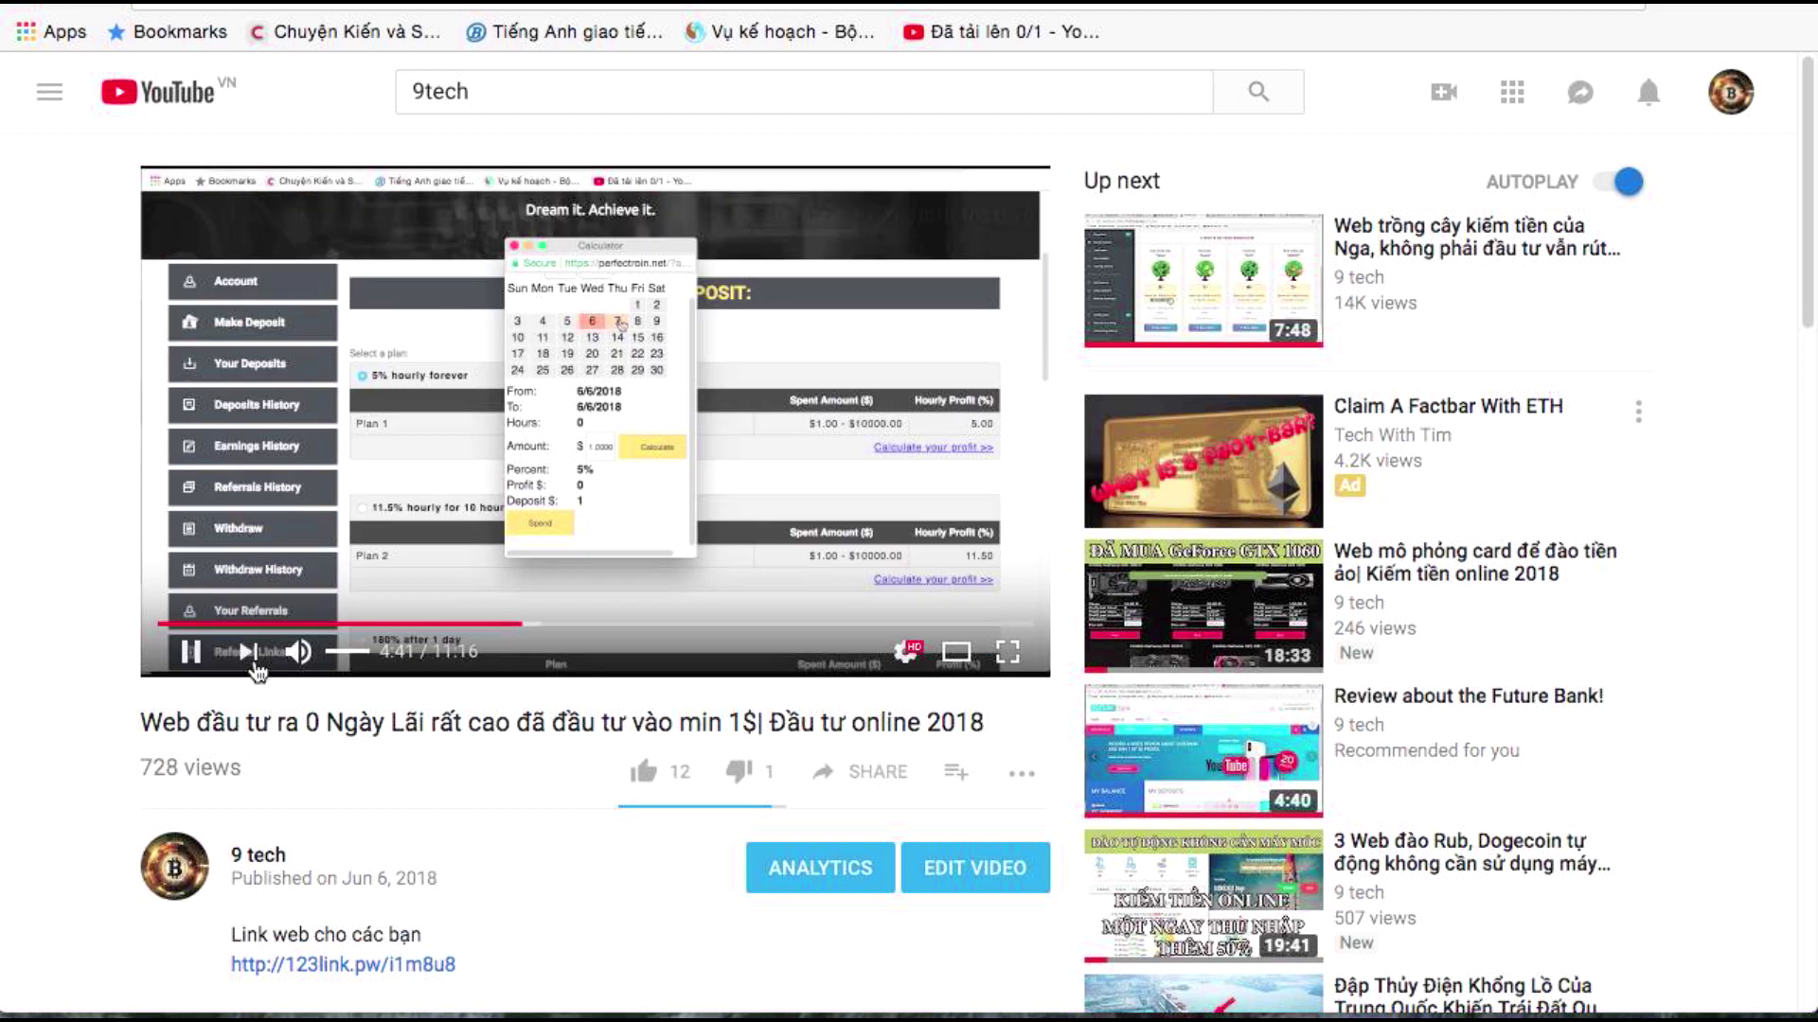
click(825, 397)
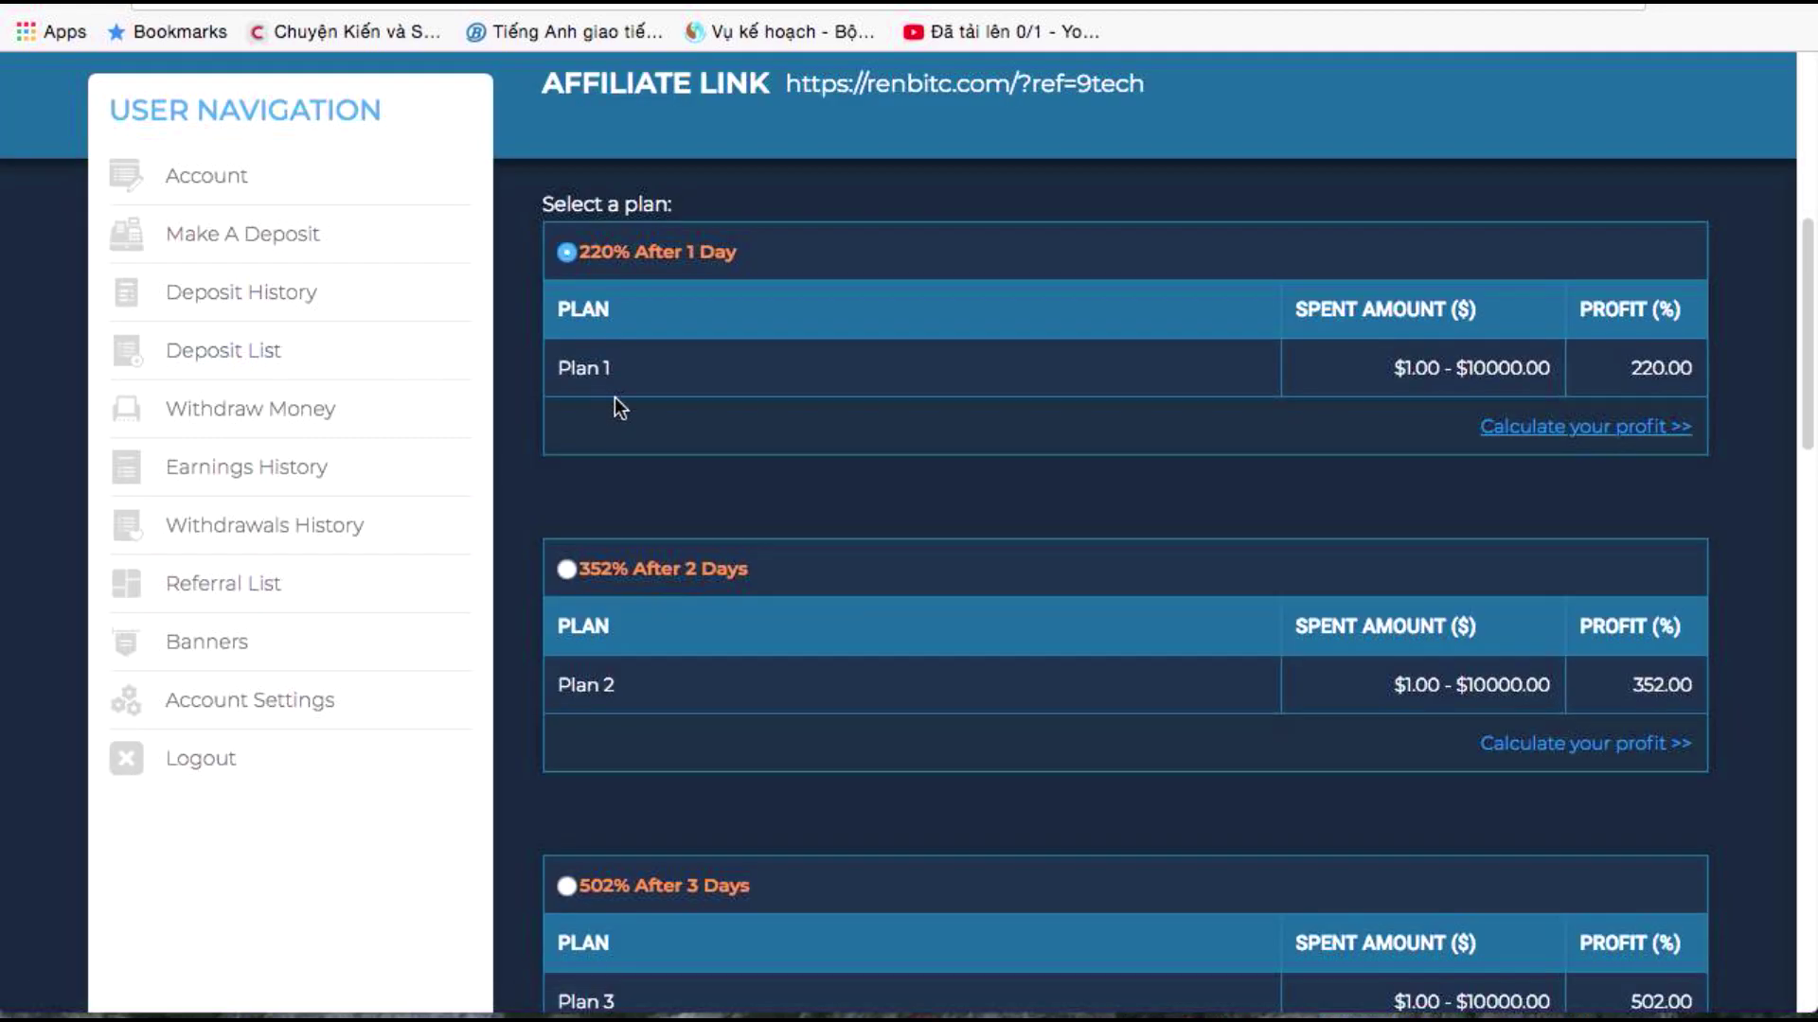
Scroll through the Make a Deposit plan tables, selecting several plan rows along the way
scroll(936, 402, down, 5)
scroll(932, 391, down, 15)
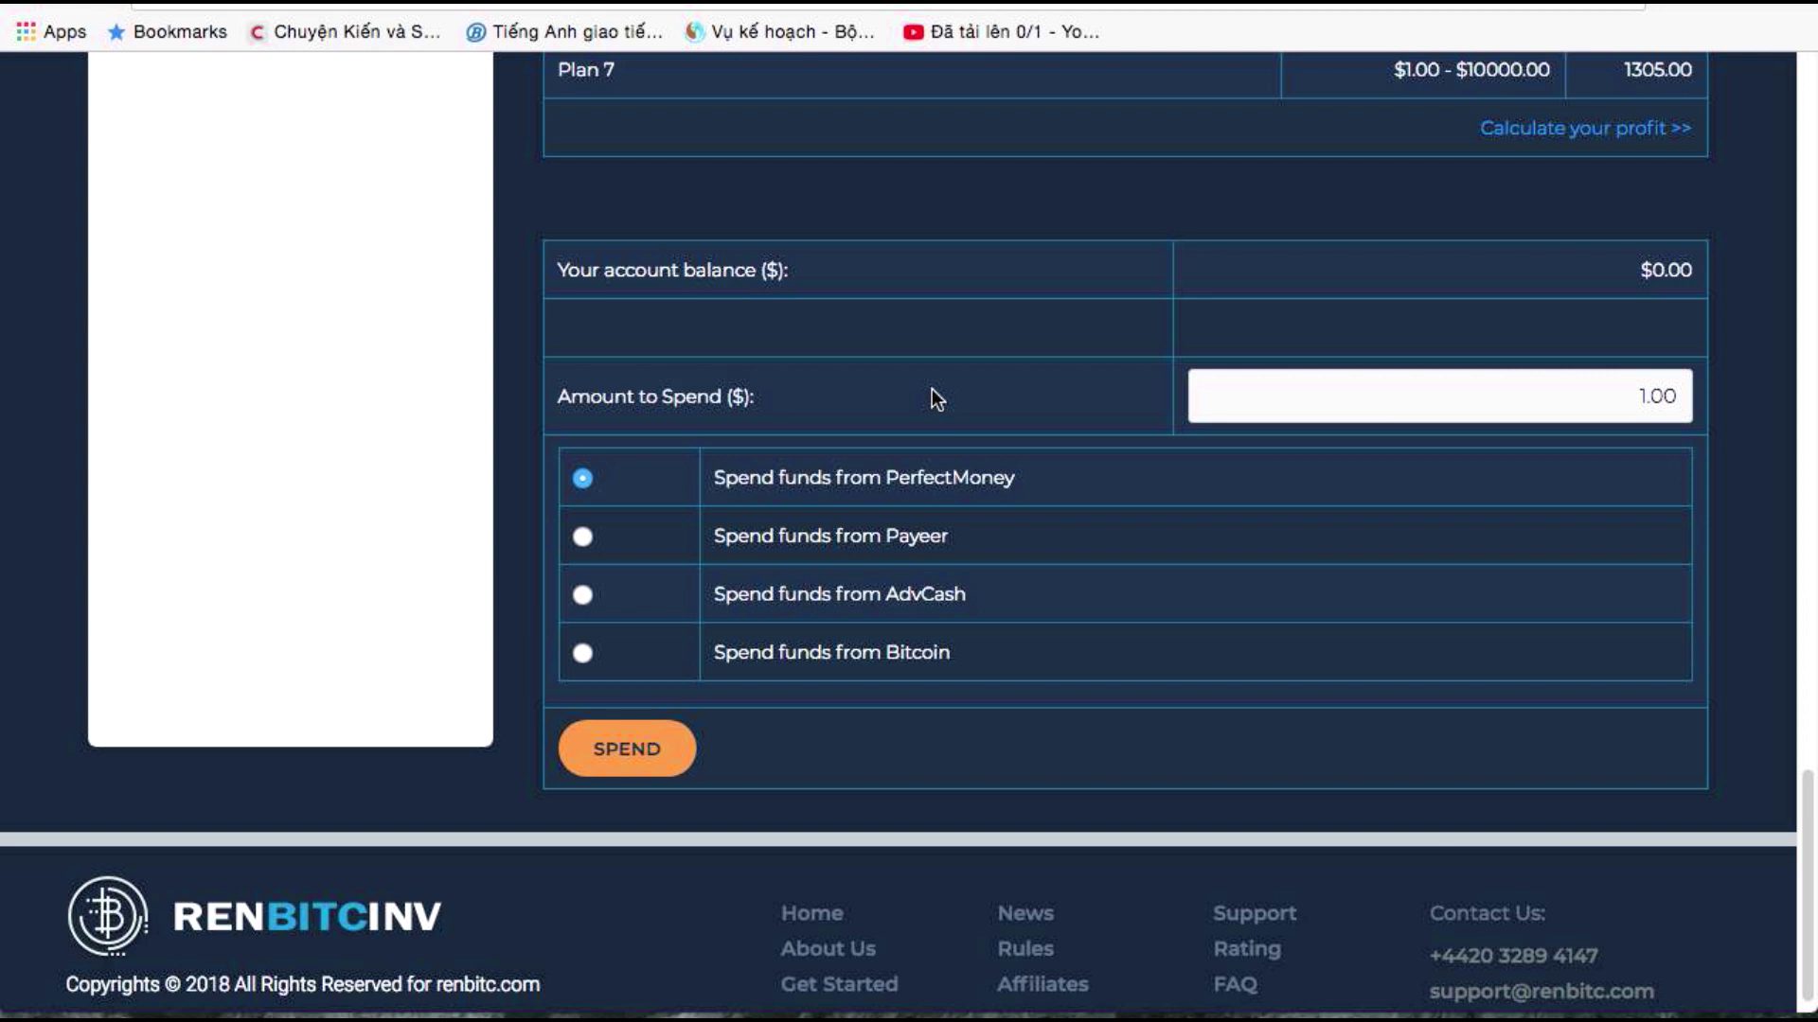
scroll(931, 389, up, 2)
scroll(932, 388, up, 5)
scroll(932, 388, down, 5)
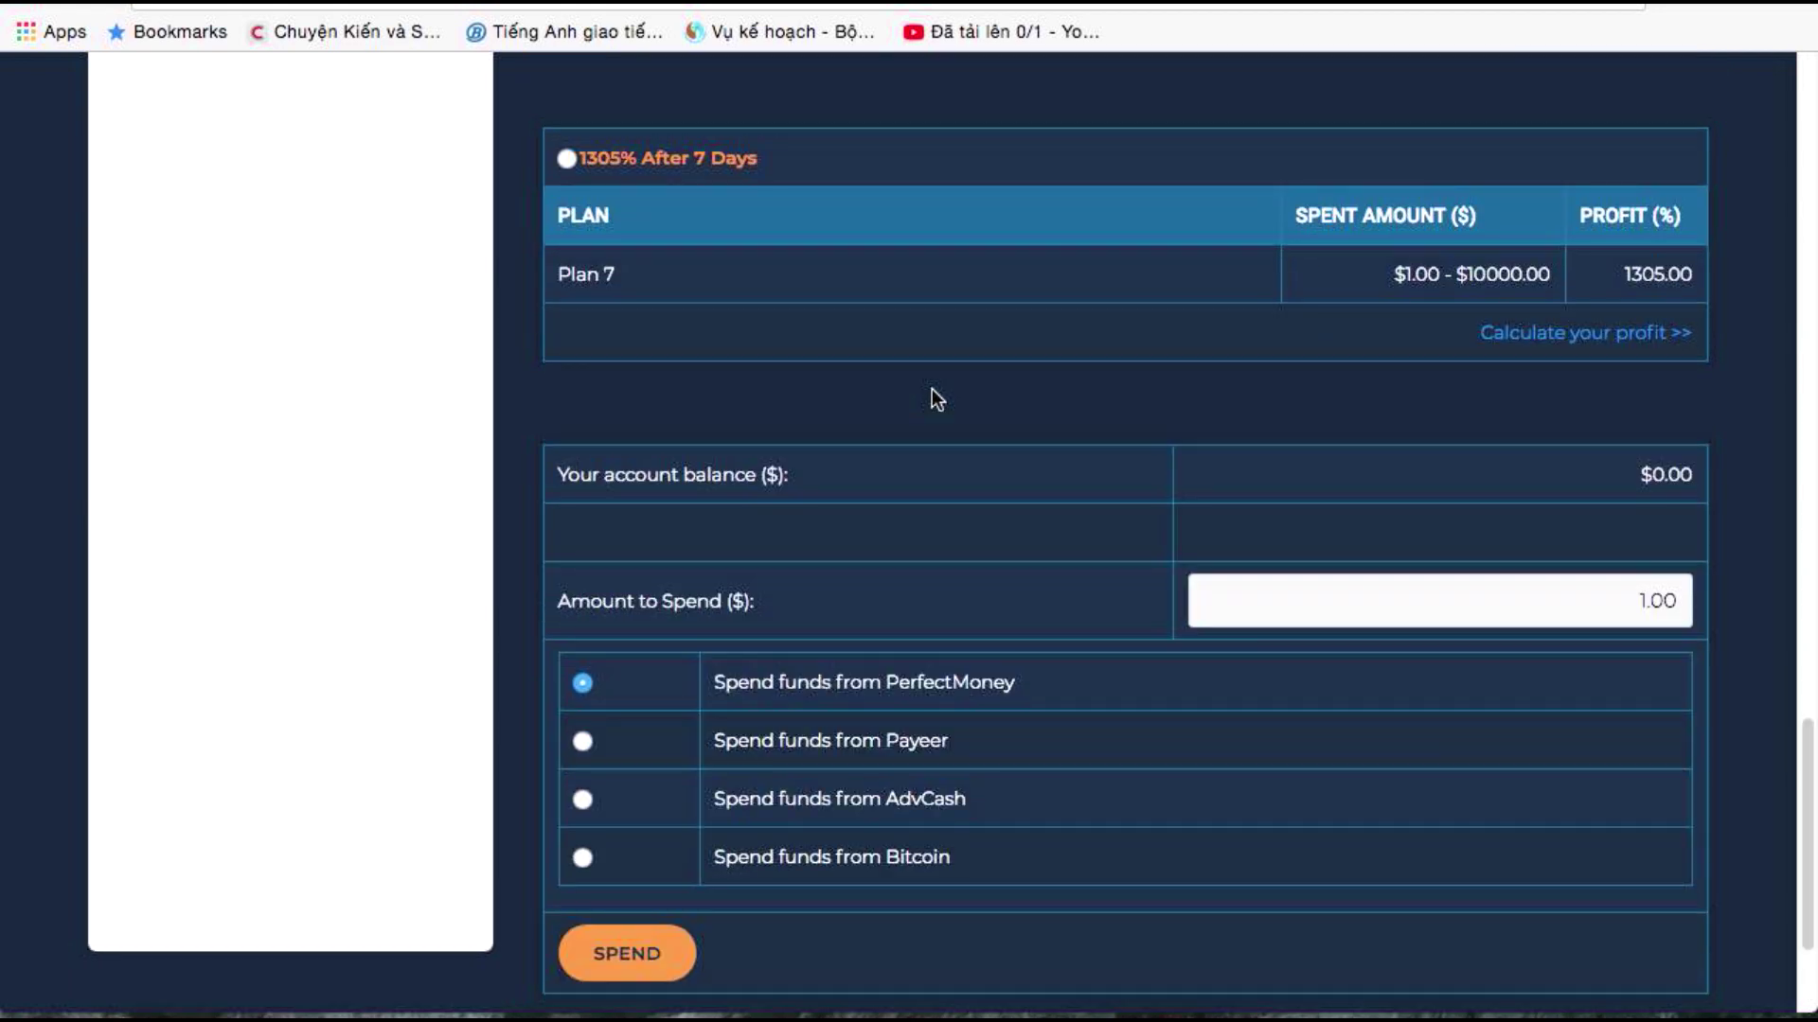
scroll(1037, 410, up, 20)
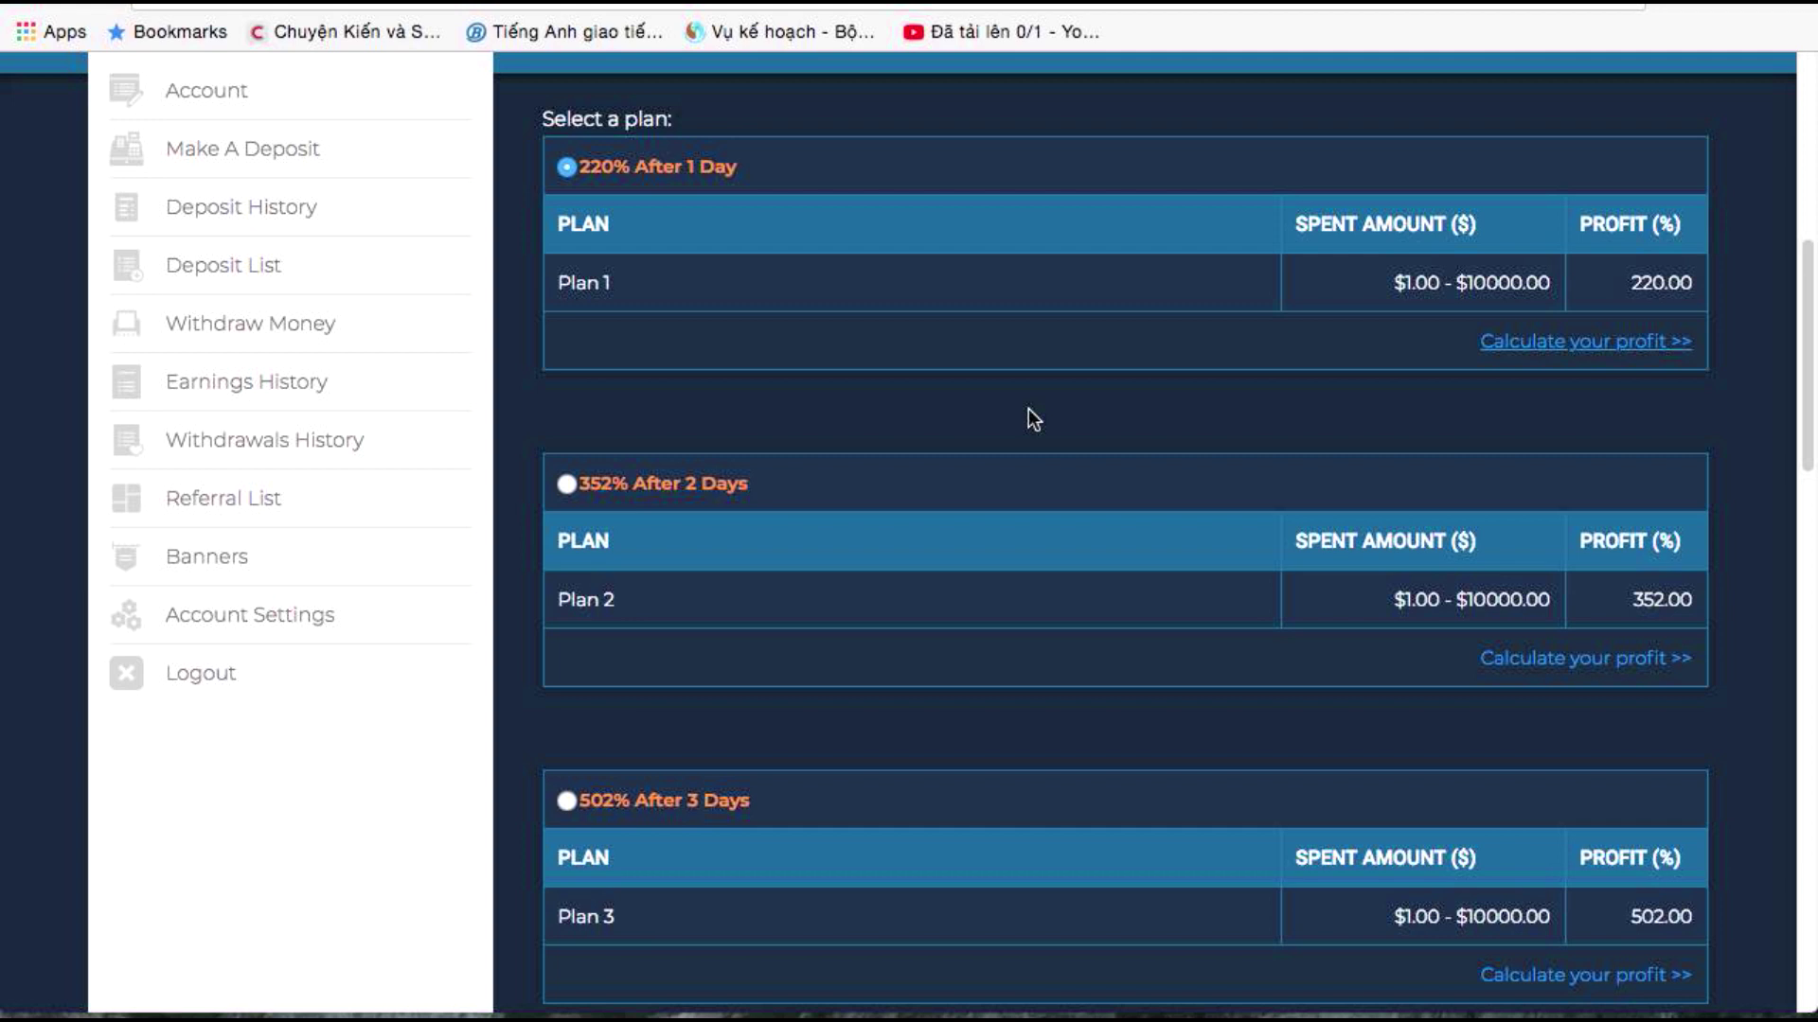
scroll(971, 407, up, 10)
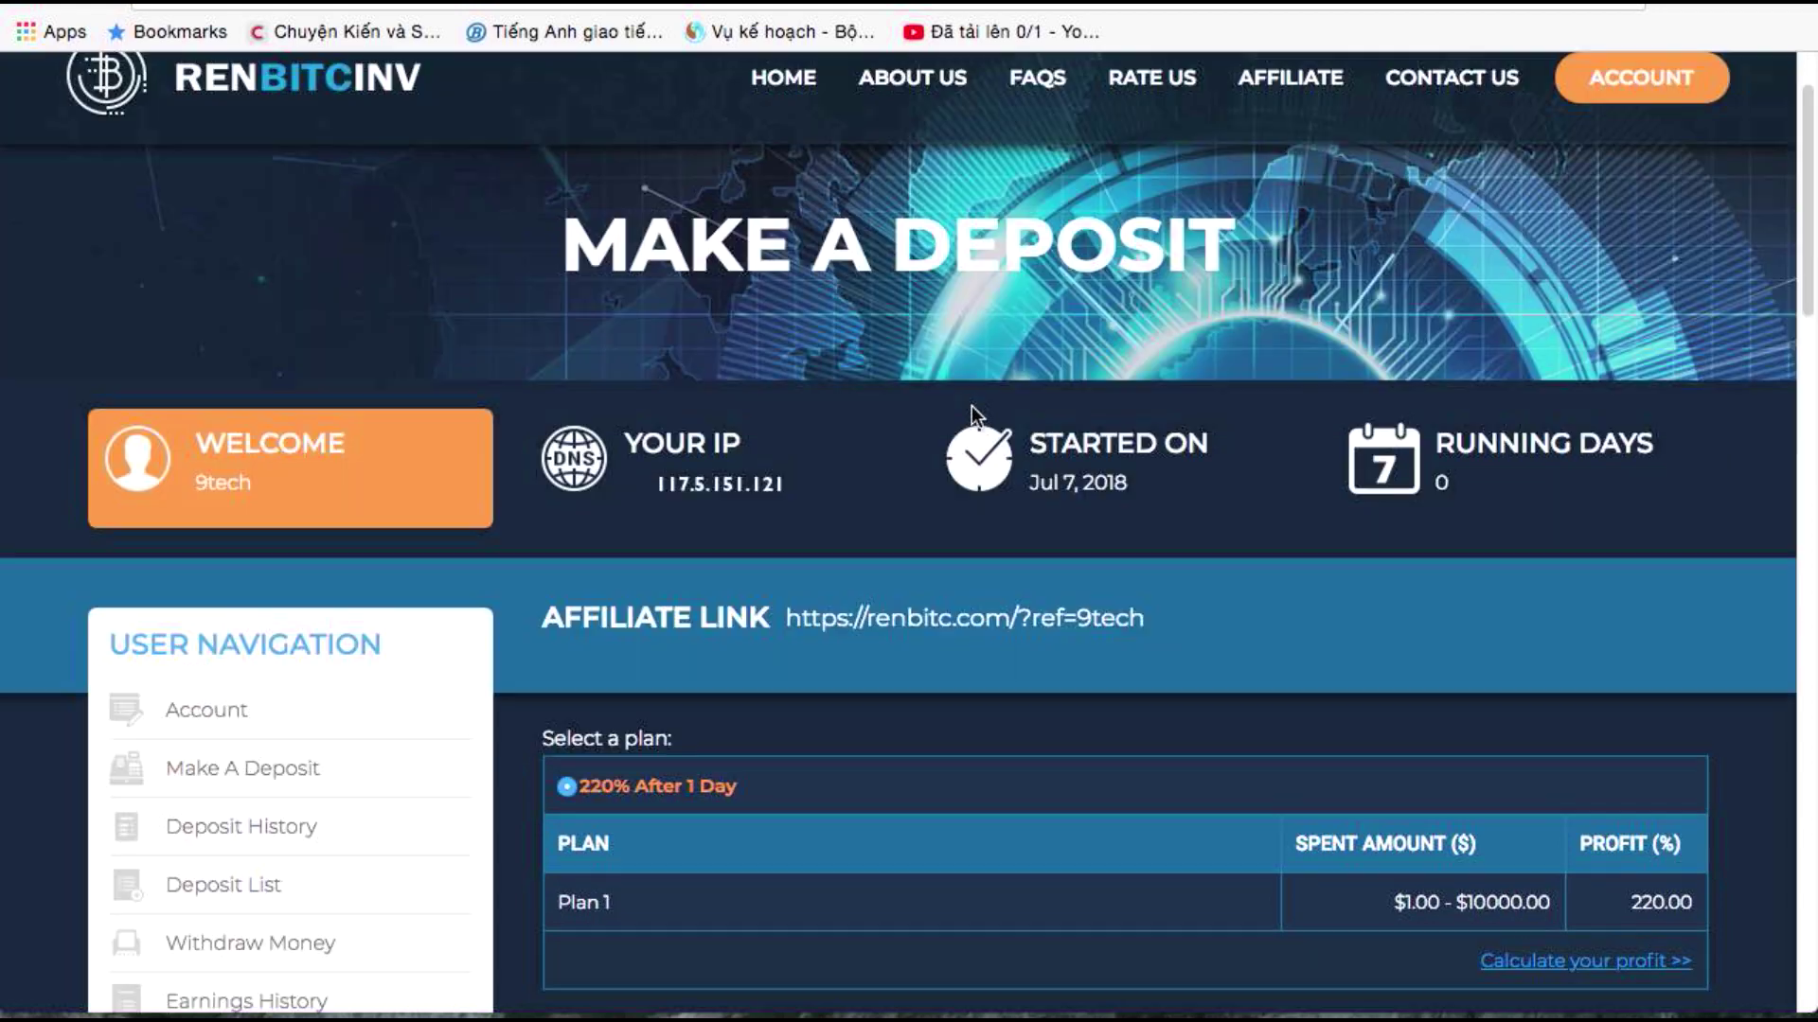
scroll(540, 762, down, 7)
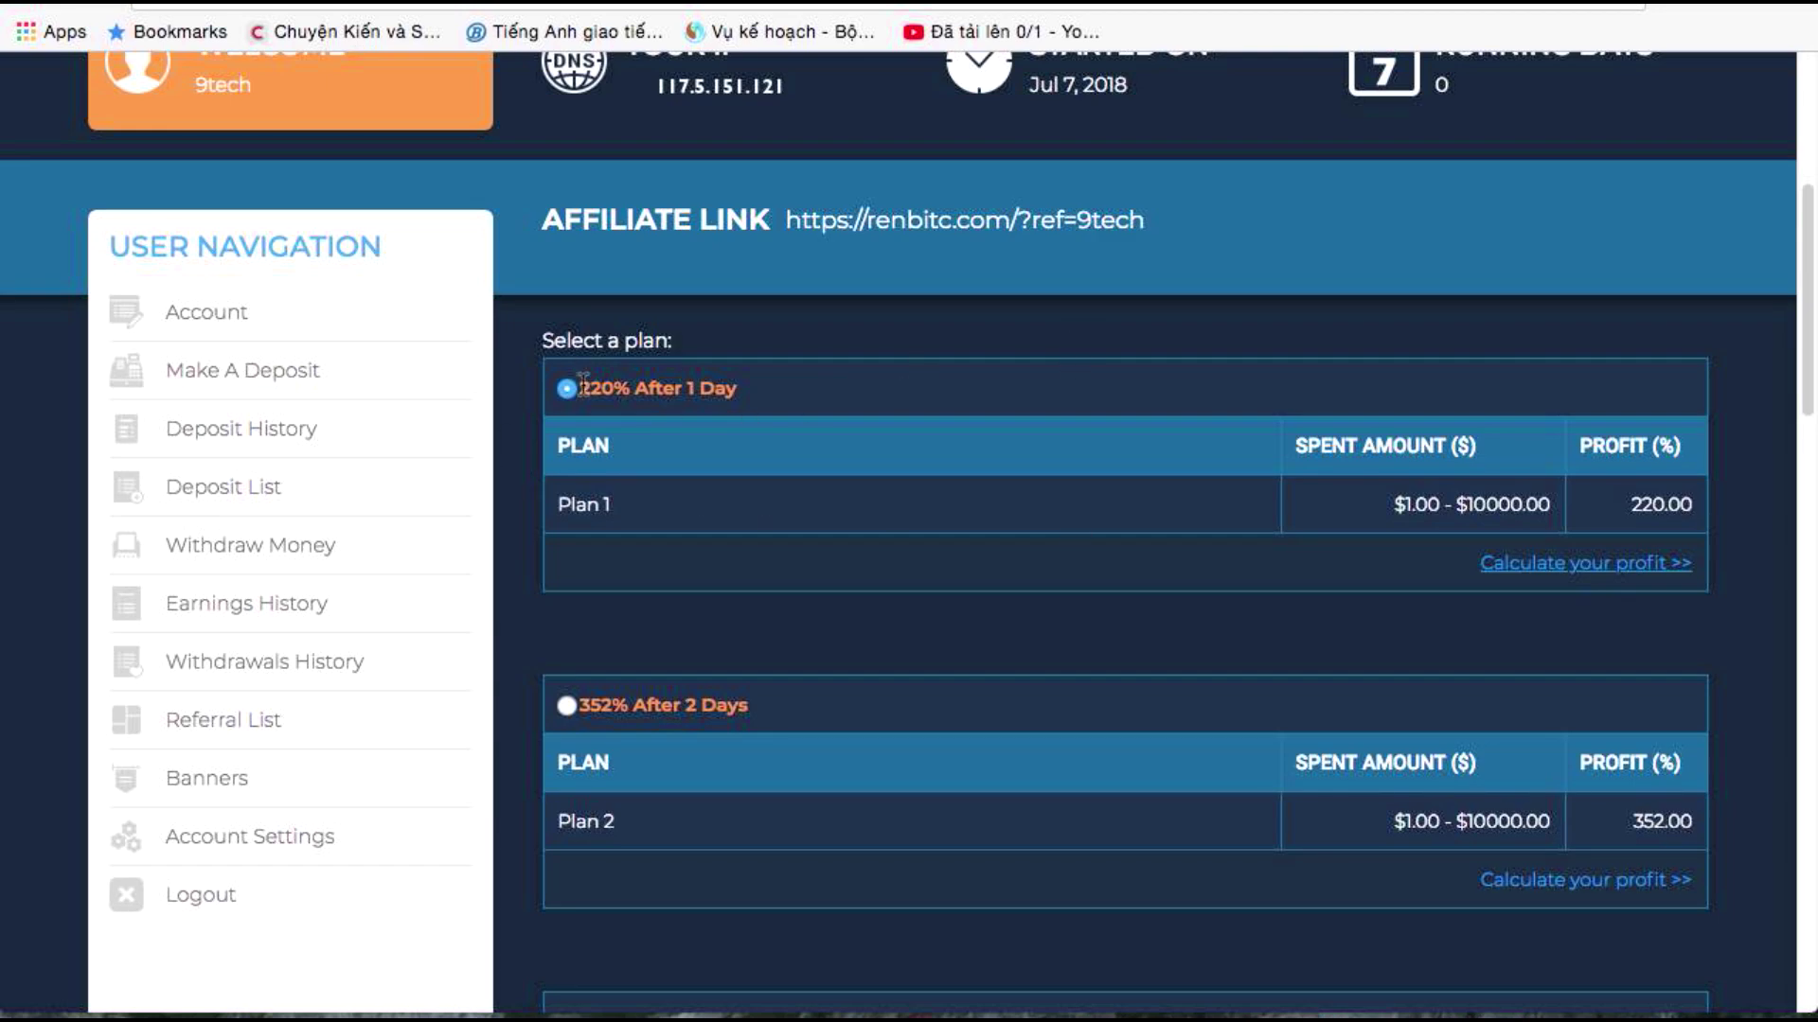
scroll(581, 637, down, 5)
scroll(616, 634, up, 3)
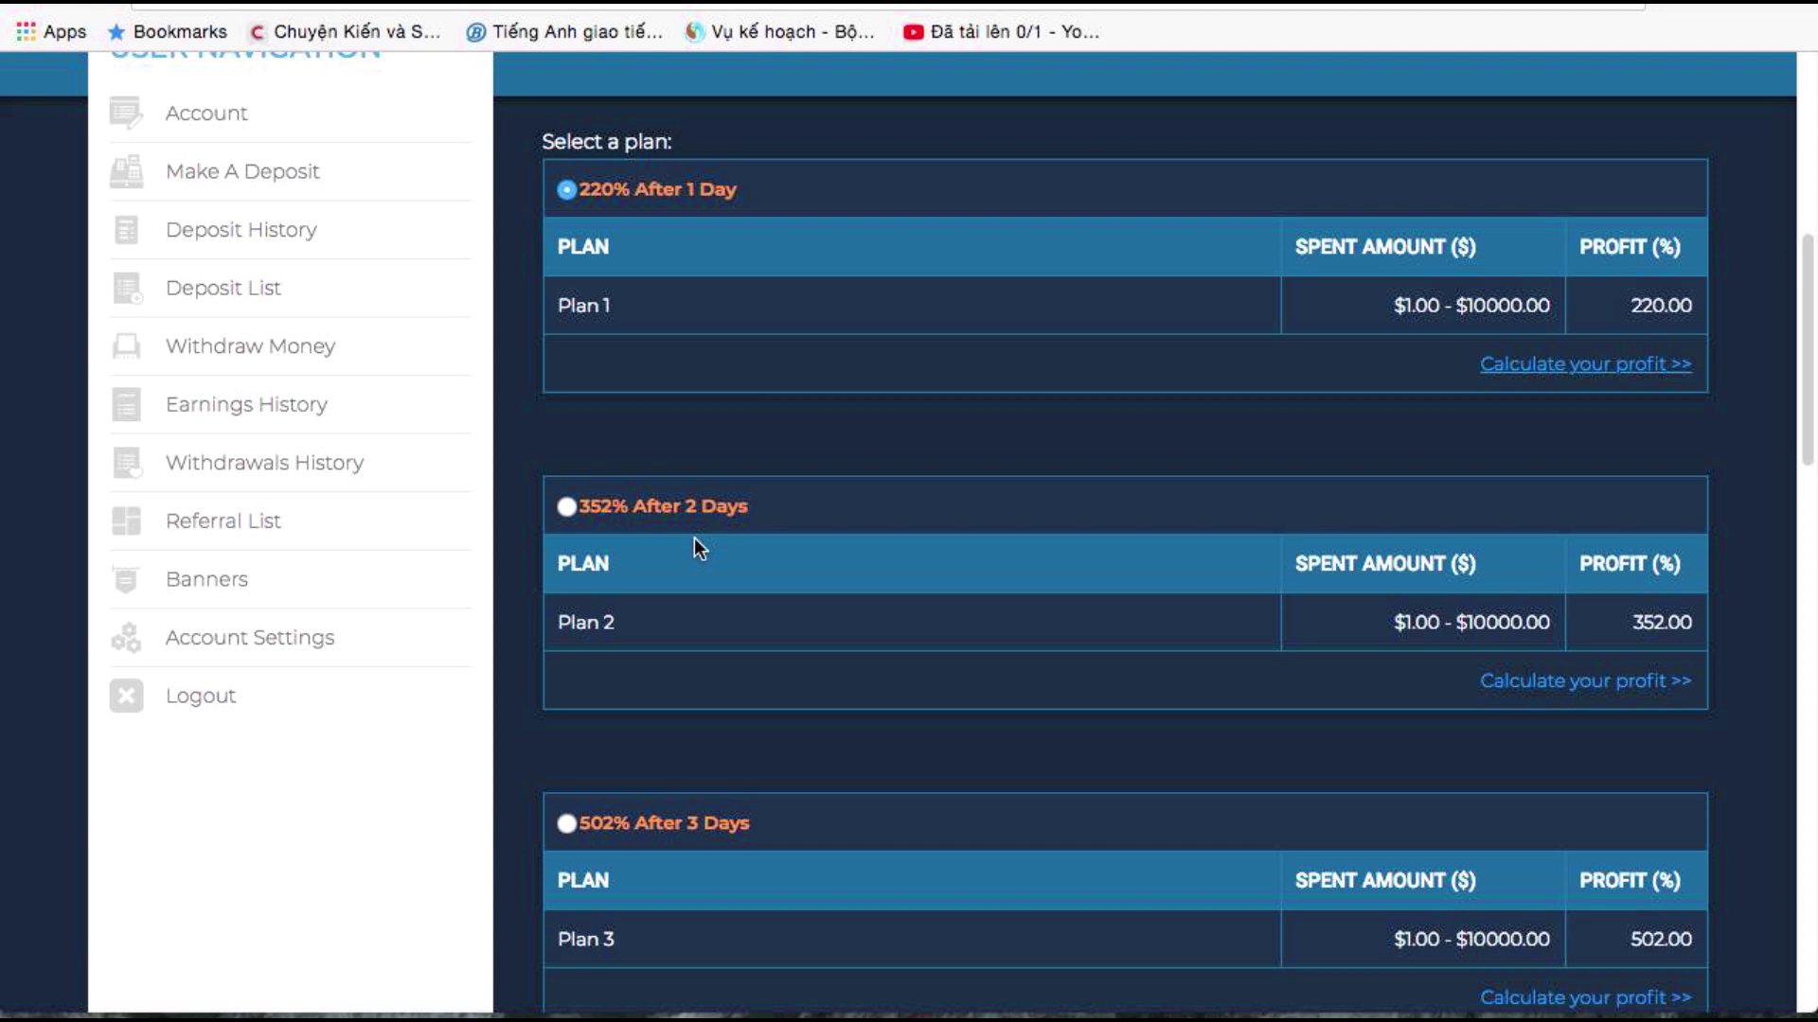
drag(684, 507, 755, 513)
drag(681, 823, 782, 830)
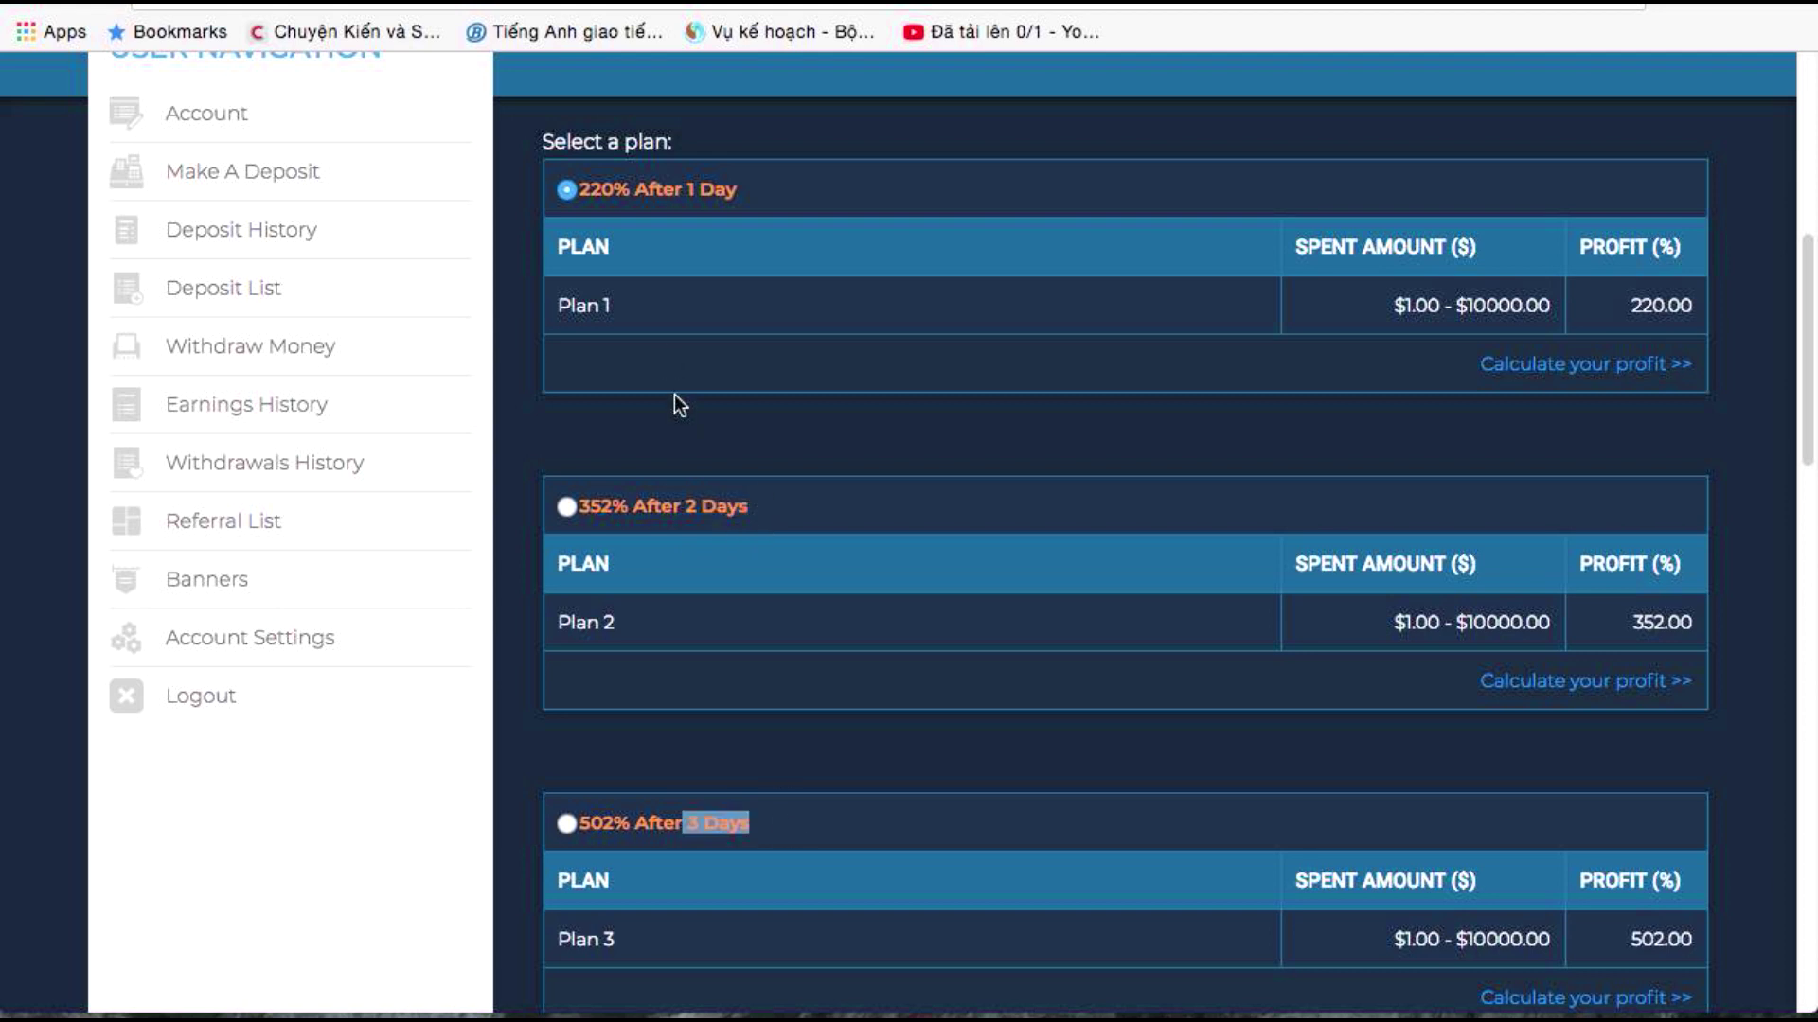
scroll(674, 397, down, 2)
scroll(701, 748, down, 2)
drag(666, 800, 795, 804)
scroll(1477, 587, up, 15)
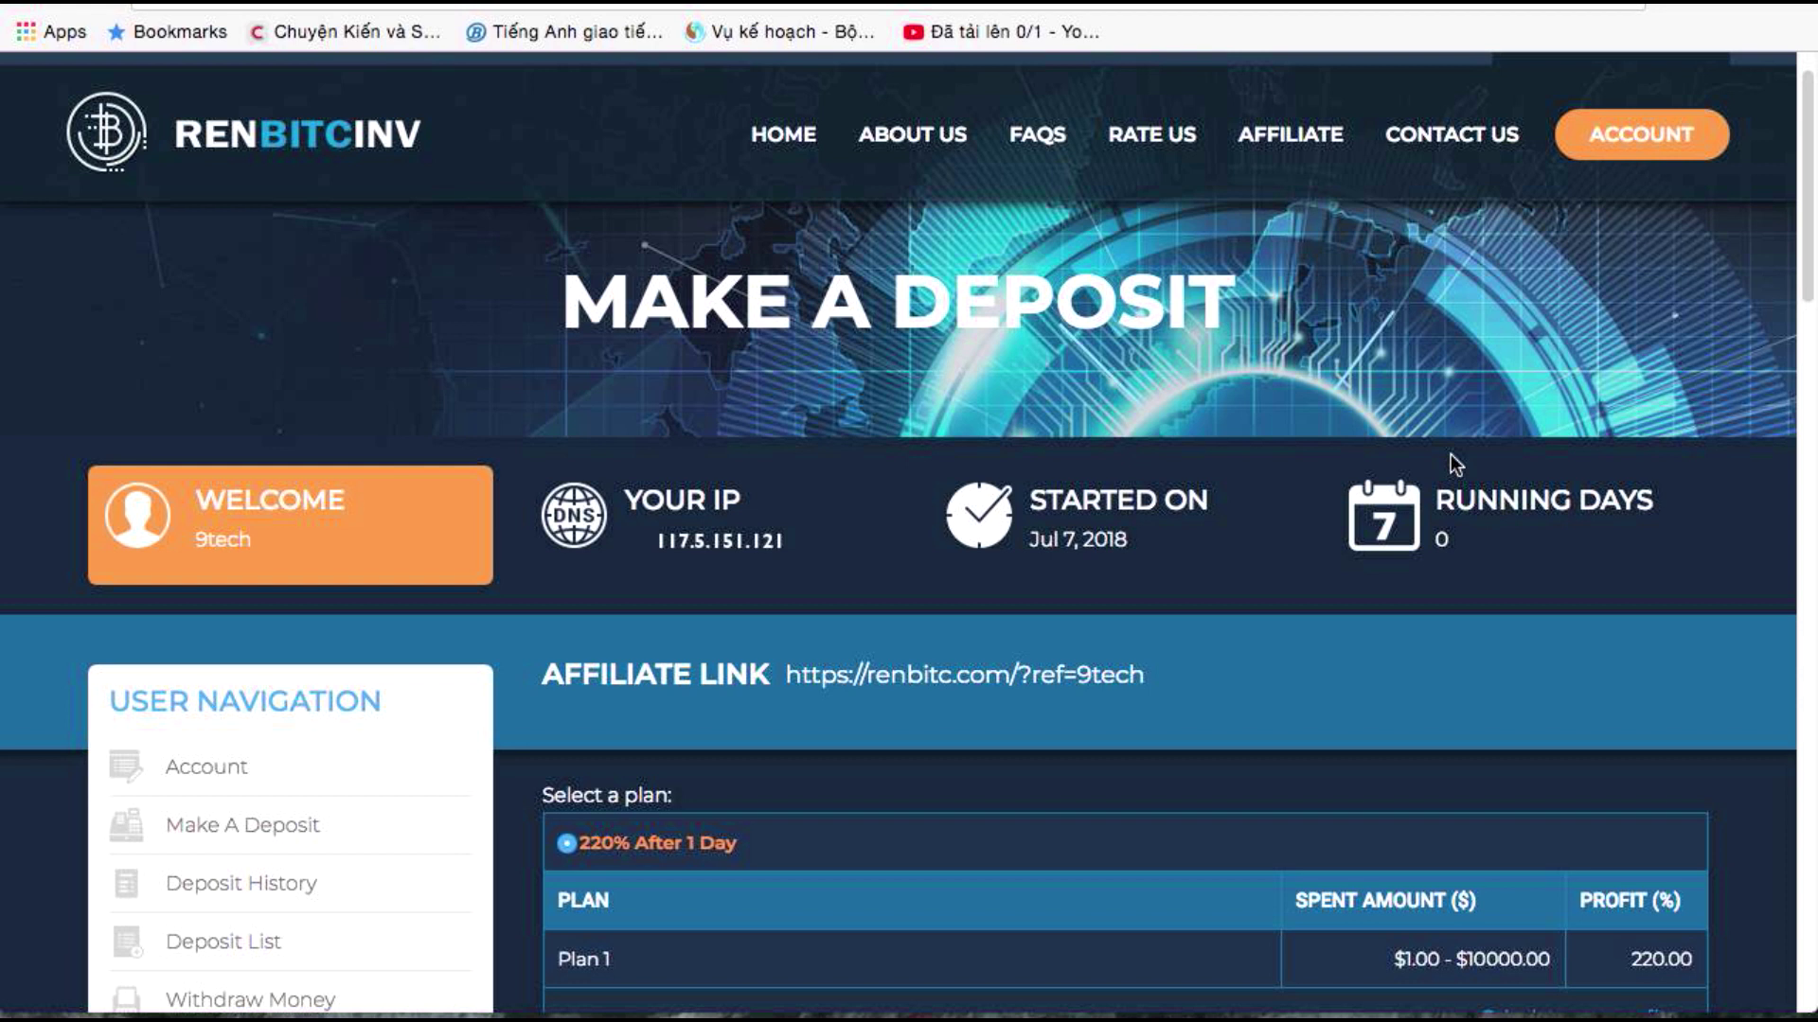
scroll(1451, 452, down, 17)
scroll(1416, 701, down, 6)
scroll(1420, 712, up, 2)
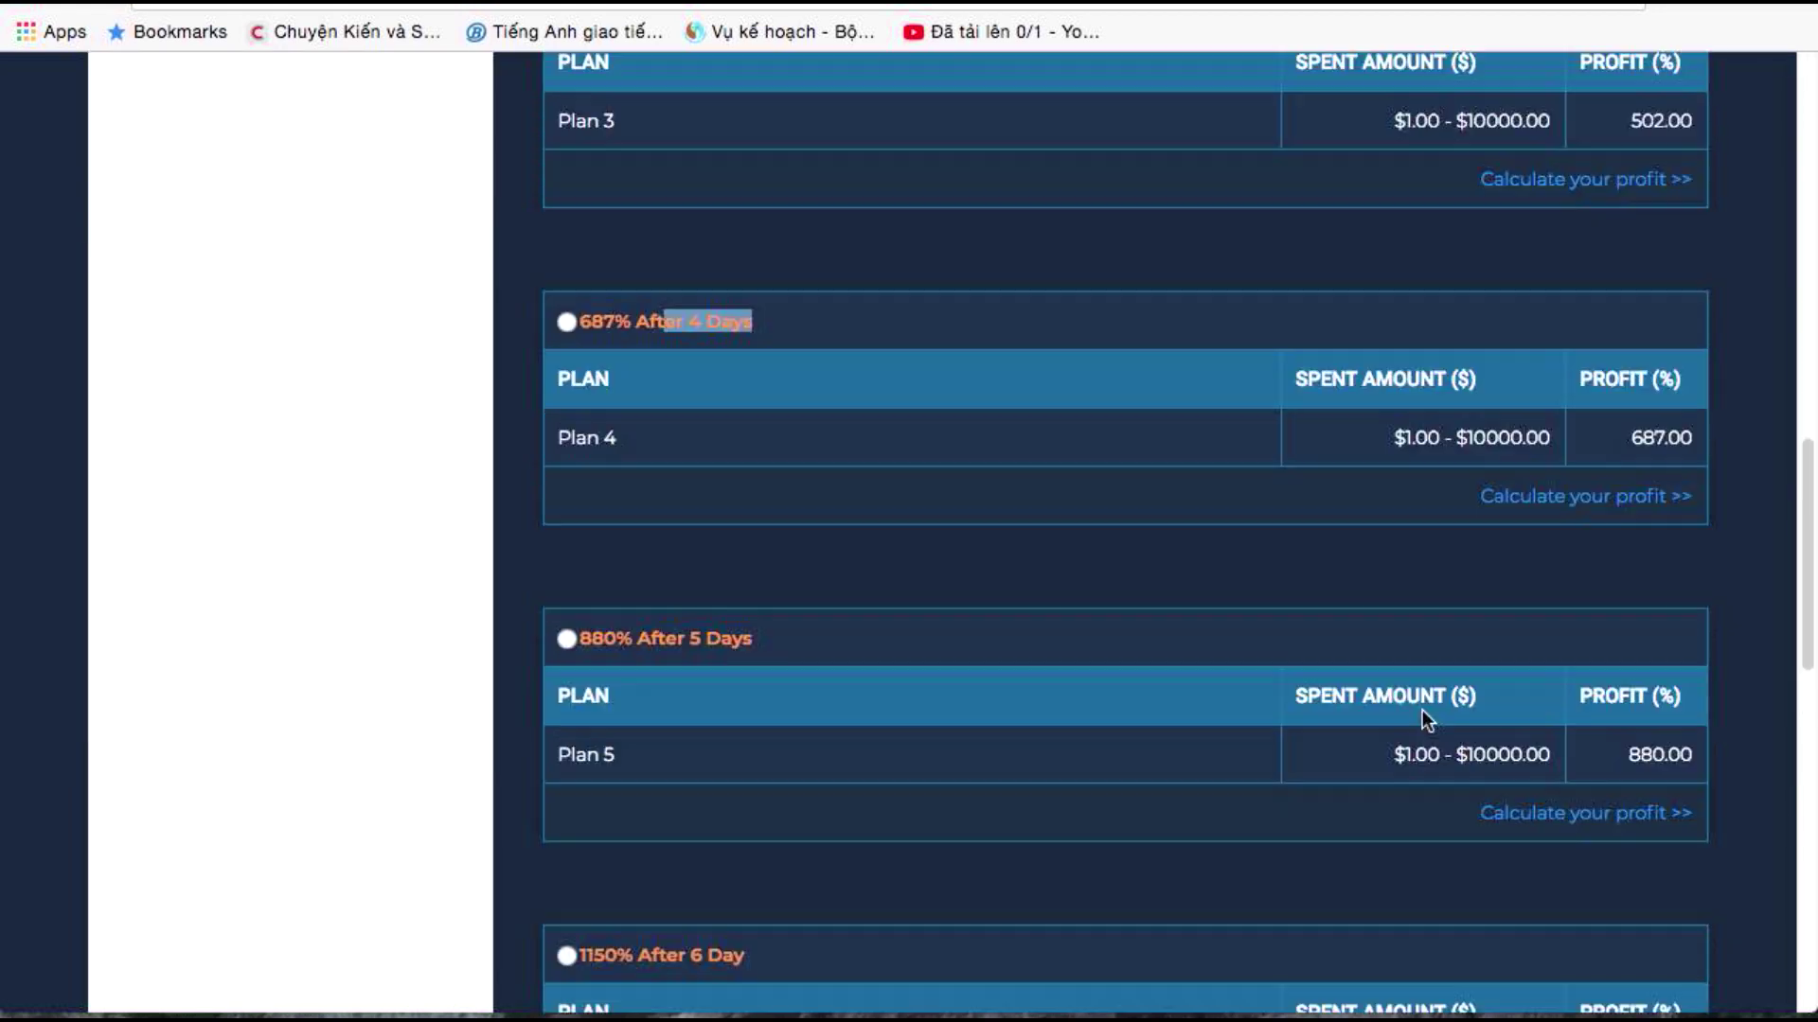
scroll(1420, 712, up, 2)
Highlight the profit figures of Plan 3 (502.00), Plan 4 (687.00) and Plan 5 (880)
double_click(1627, 322)
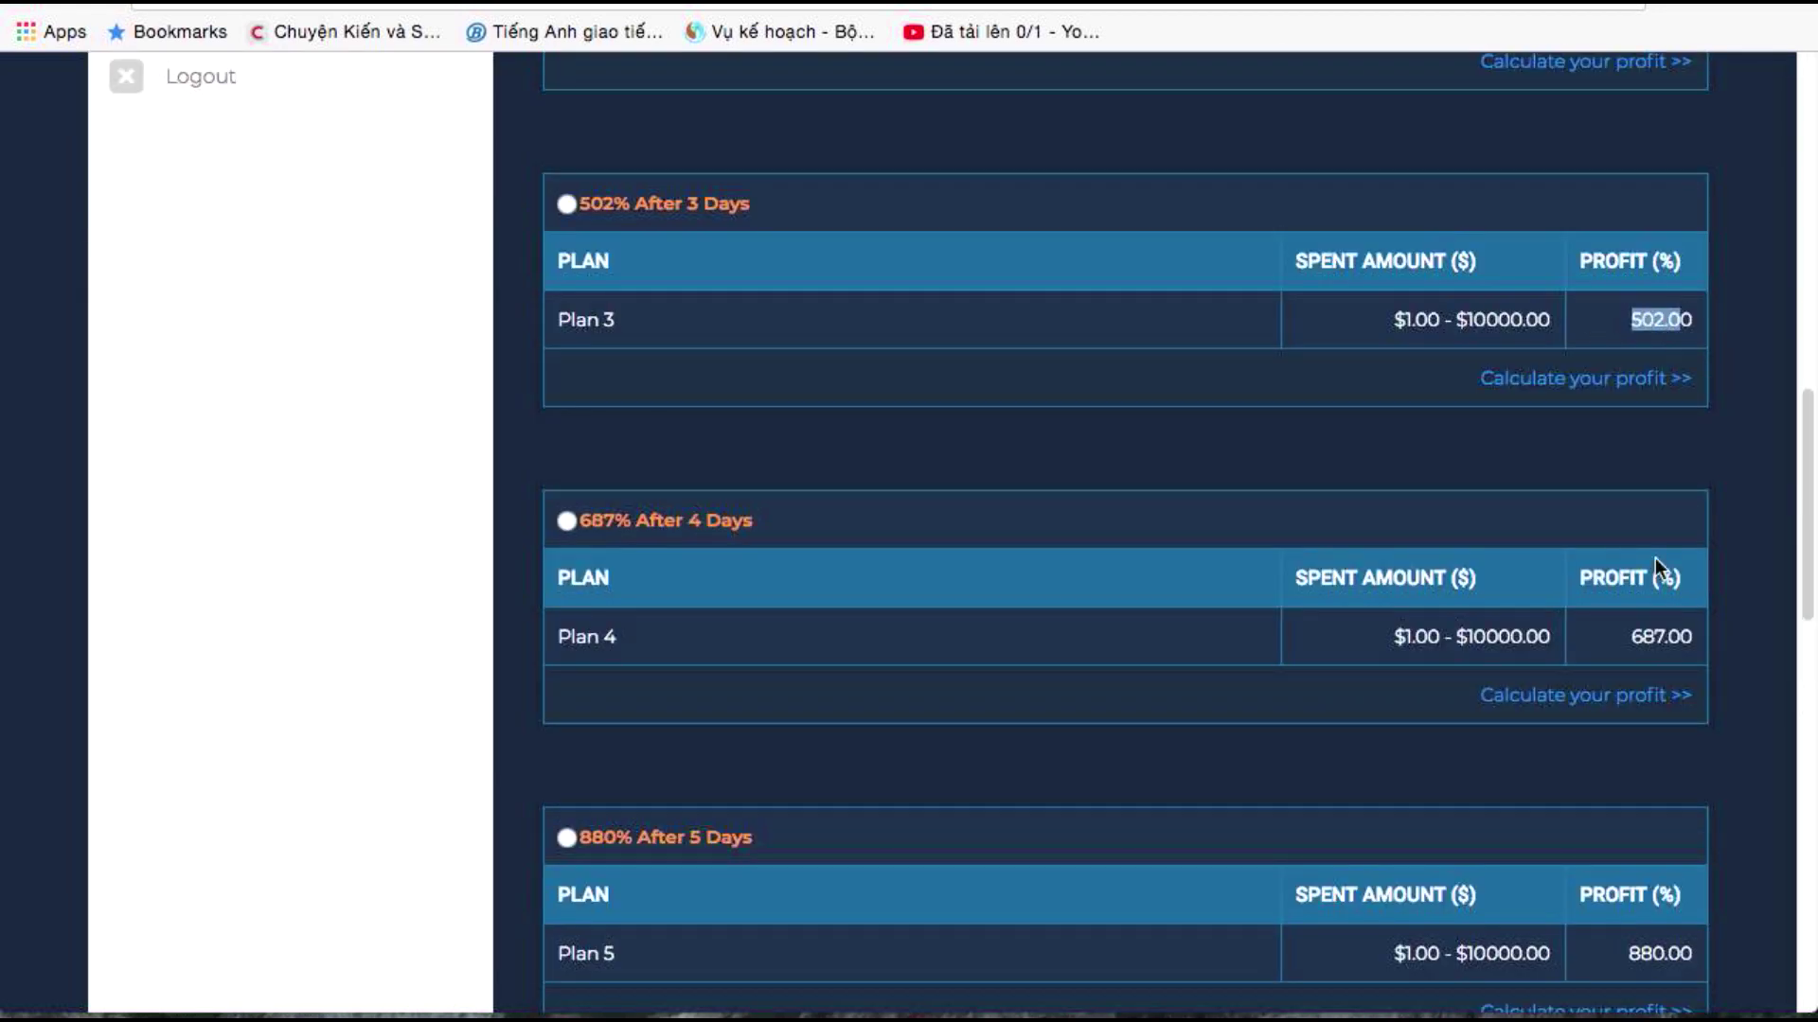
double_click(1627, 636)
scroll(1630, 719, down, 2)
mouse_move(1628, 752)
mouse_down()
mouse_move(1683, 749)
mouse_move(1663, 750)
mouse_up()
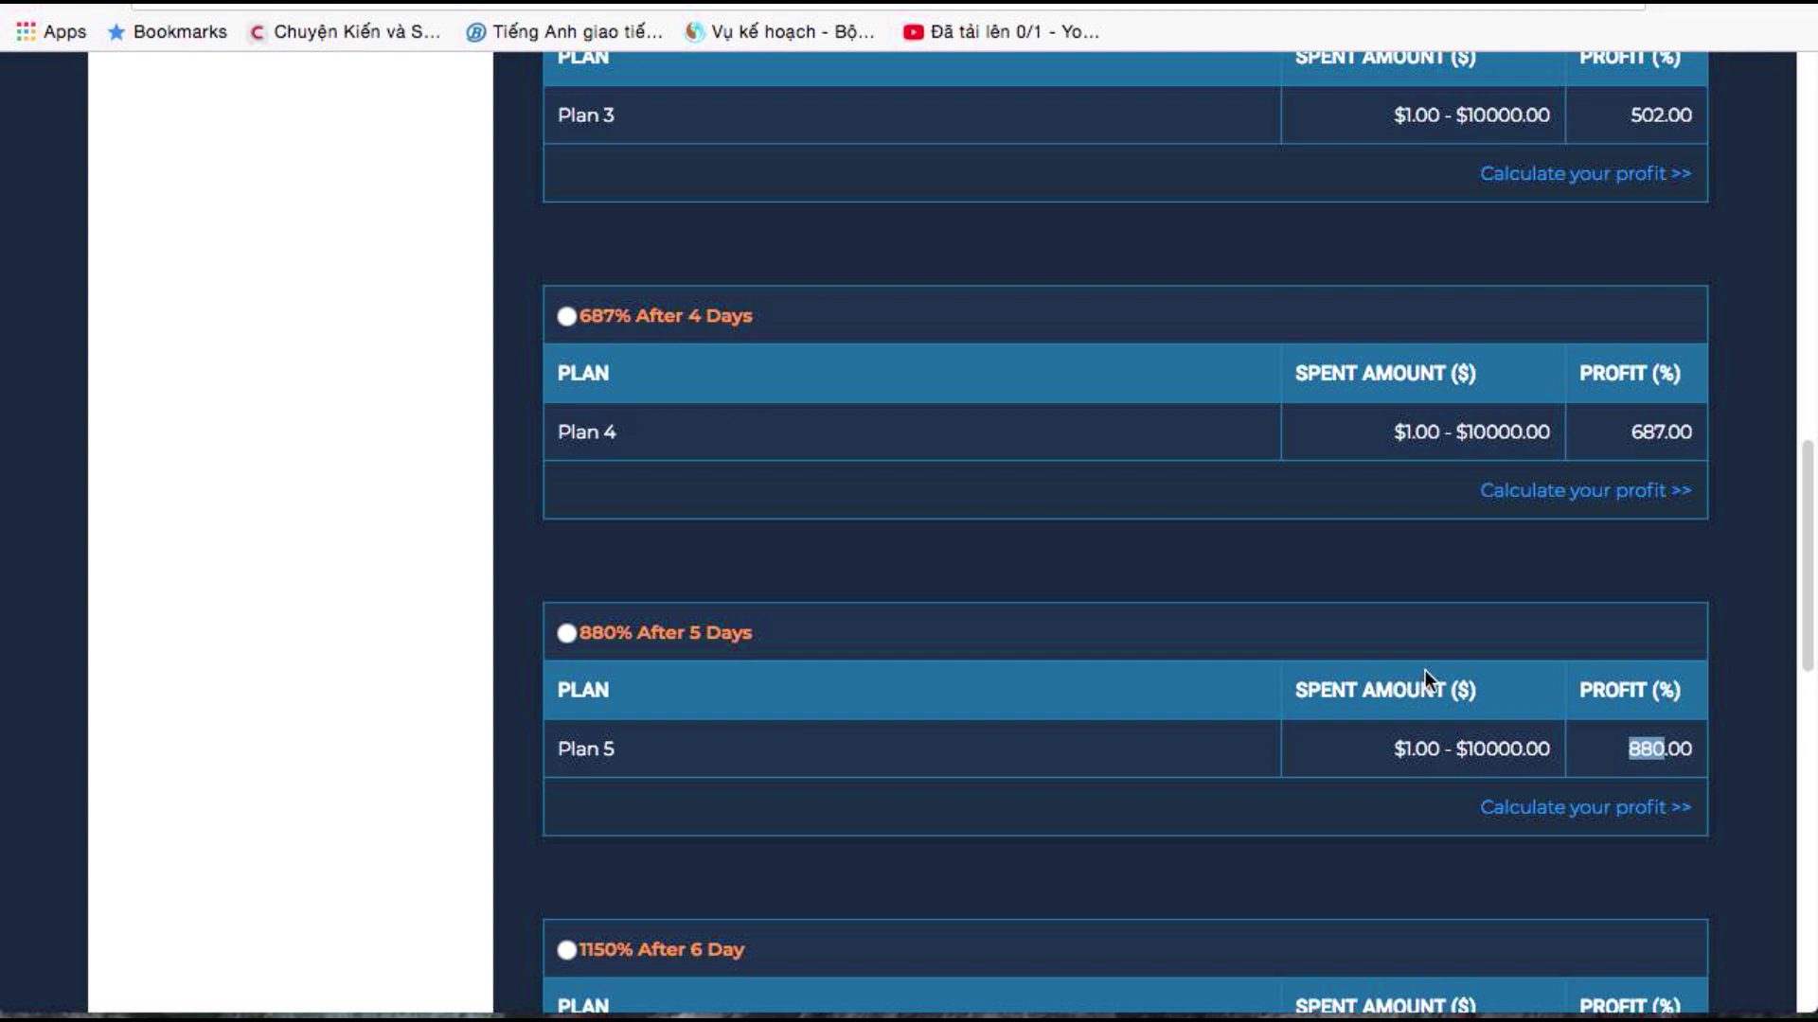
scroll(1354, 579, up, 3)
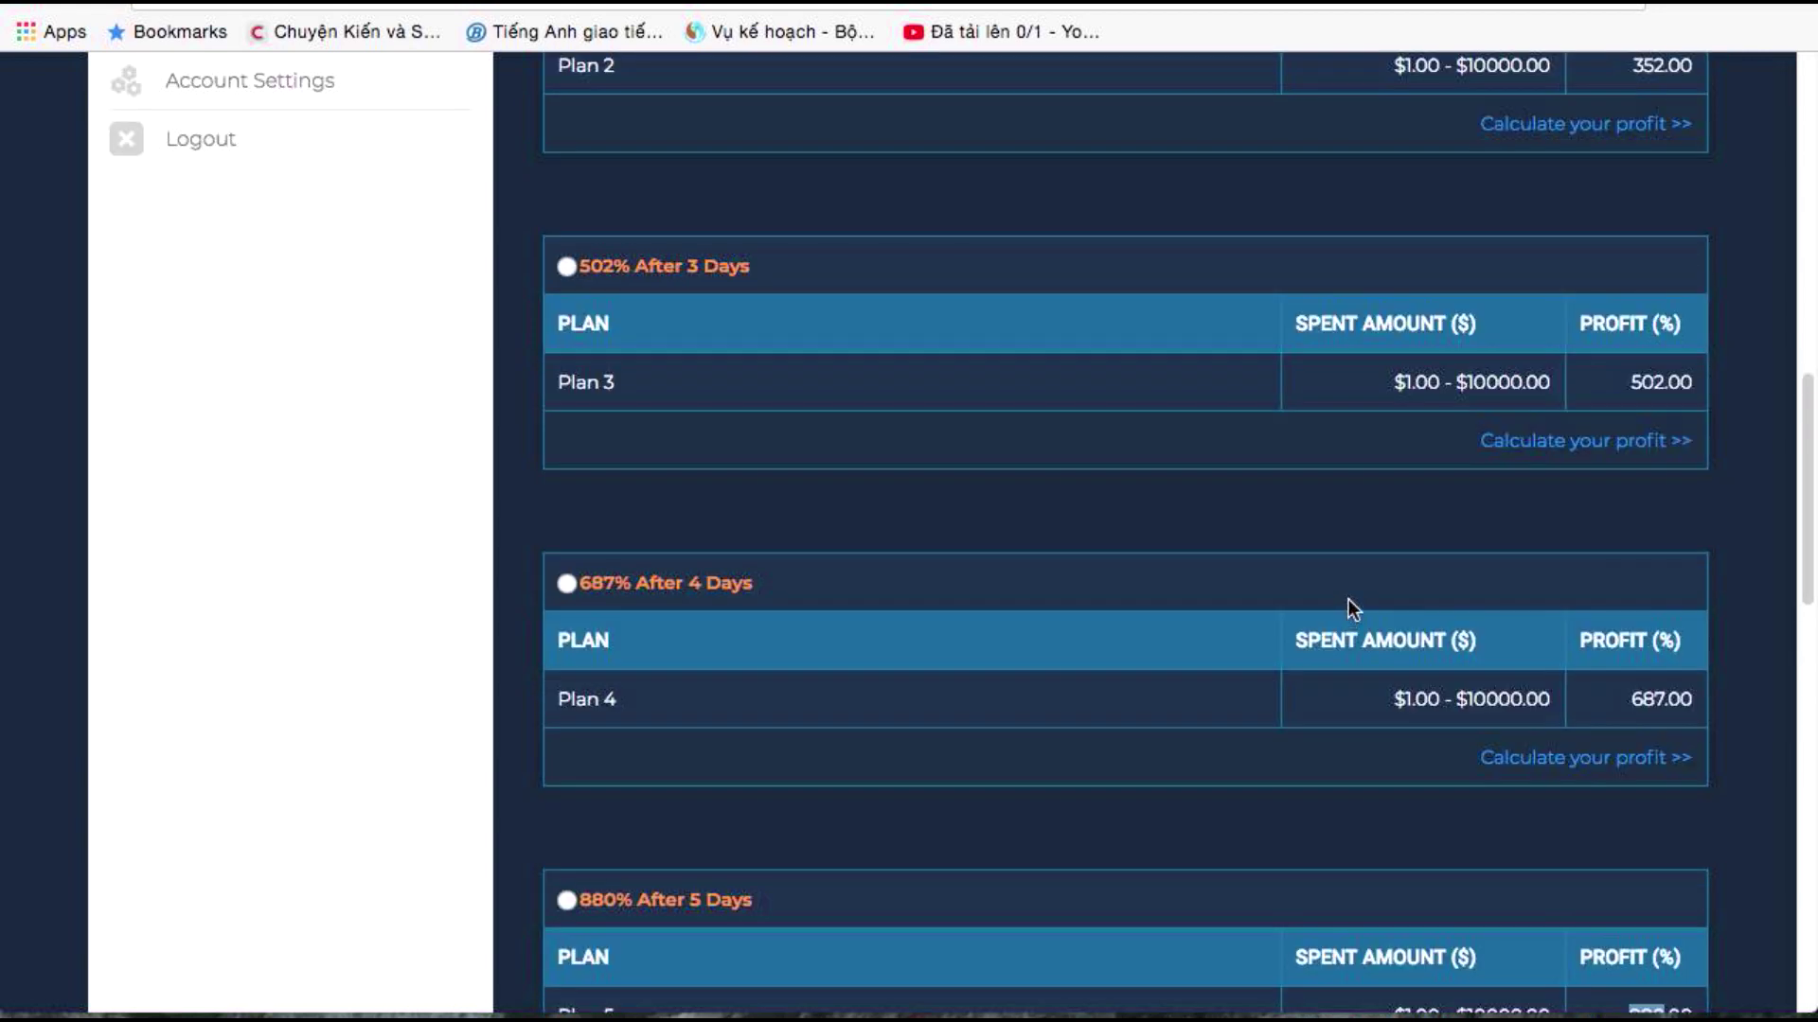
scroll(1348, 600, up, 5)
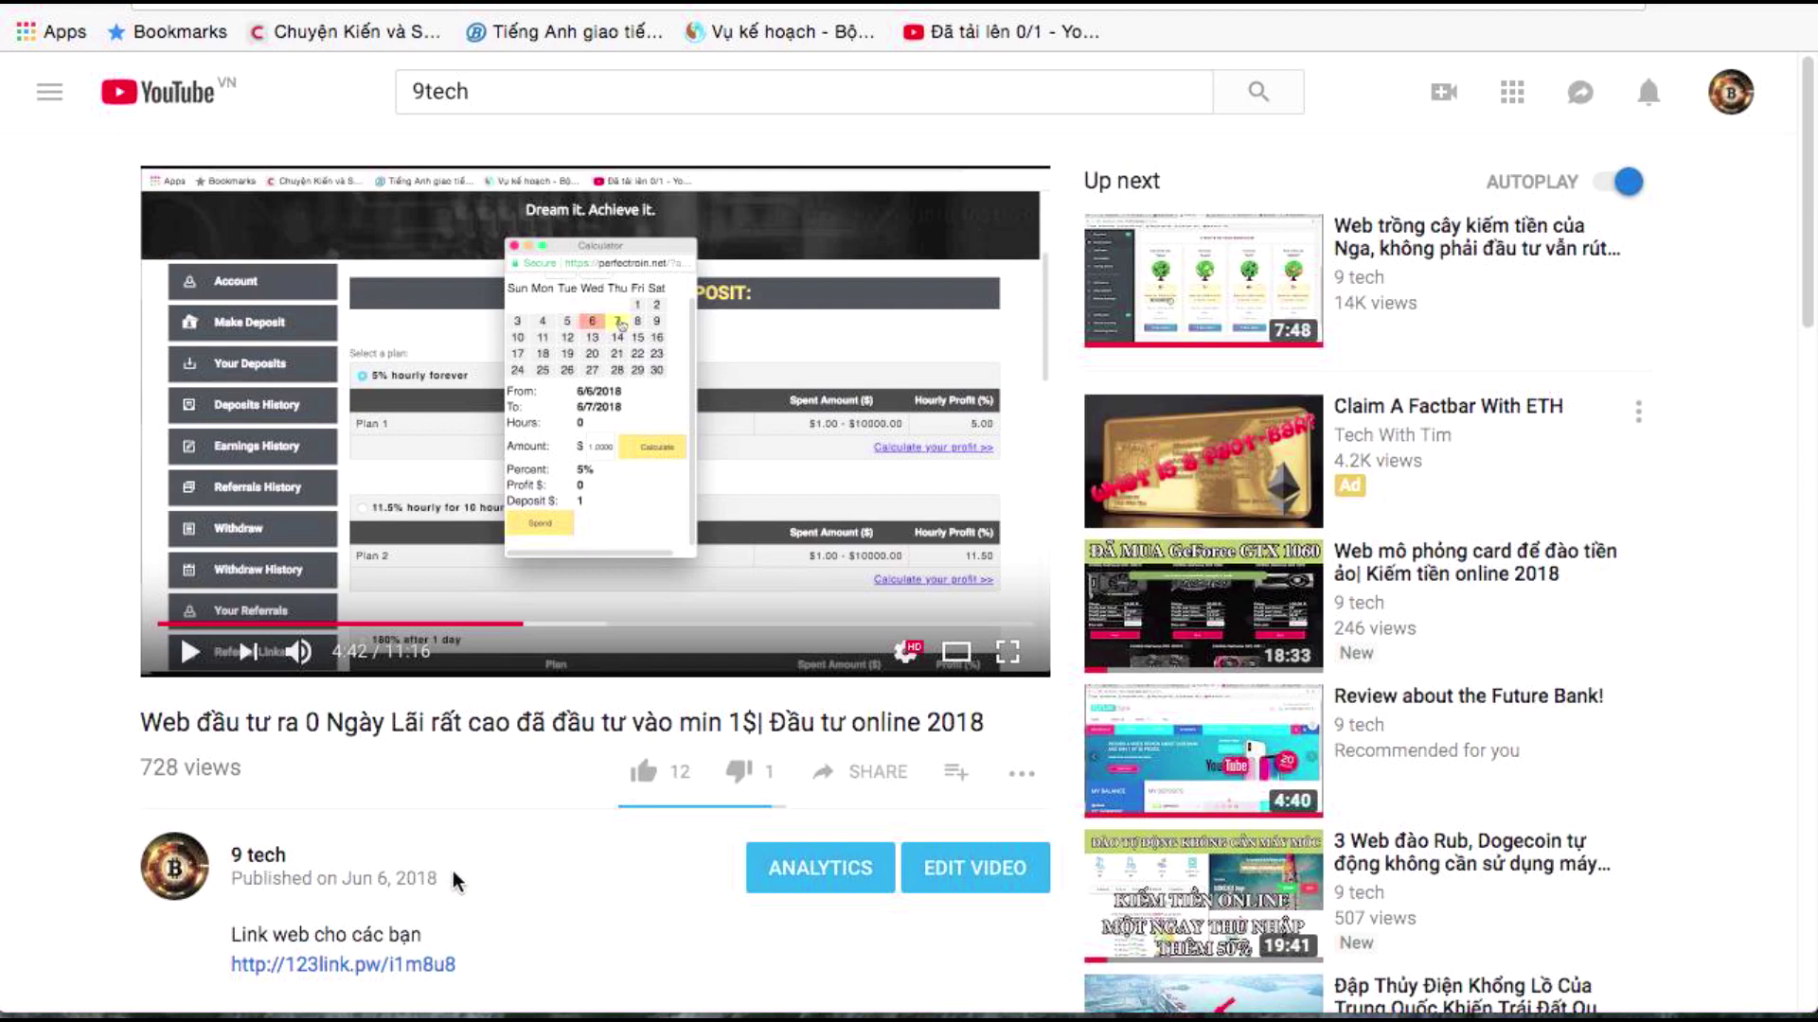
scroll(452, 871, down, 10)
Scroll the video's comments, highlight one mentioning a 10$ withdrawal, then return to renbitc.com
scroll(479, 833, up, 2)
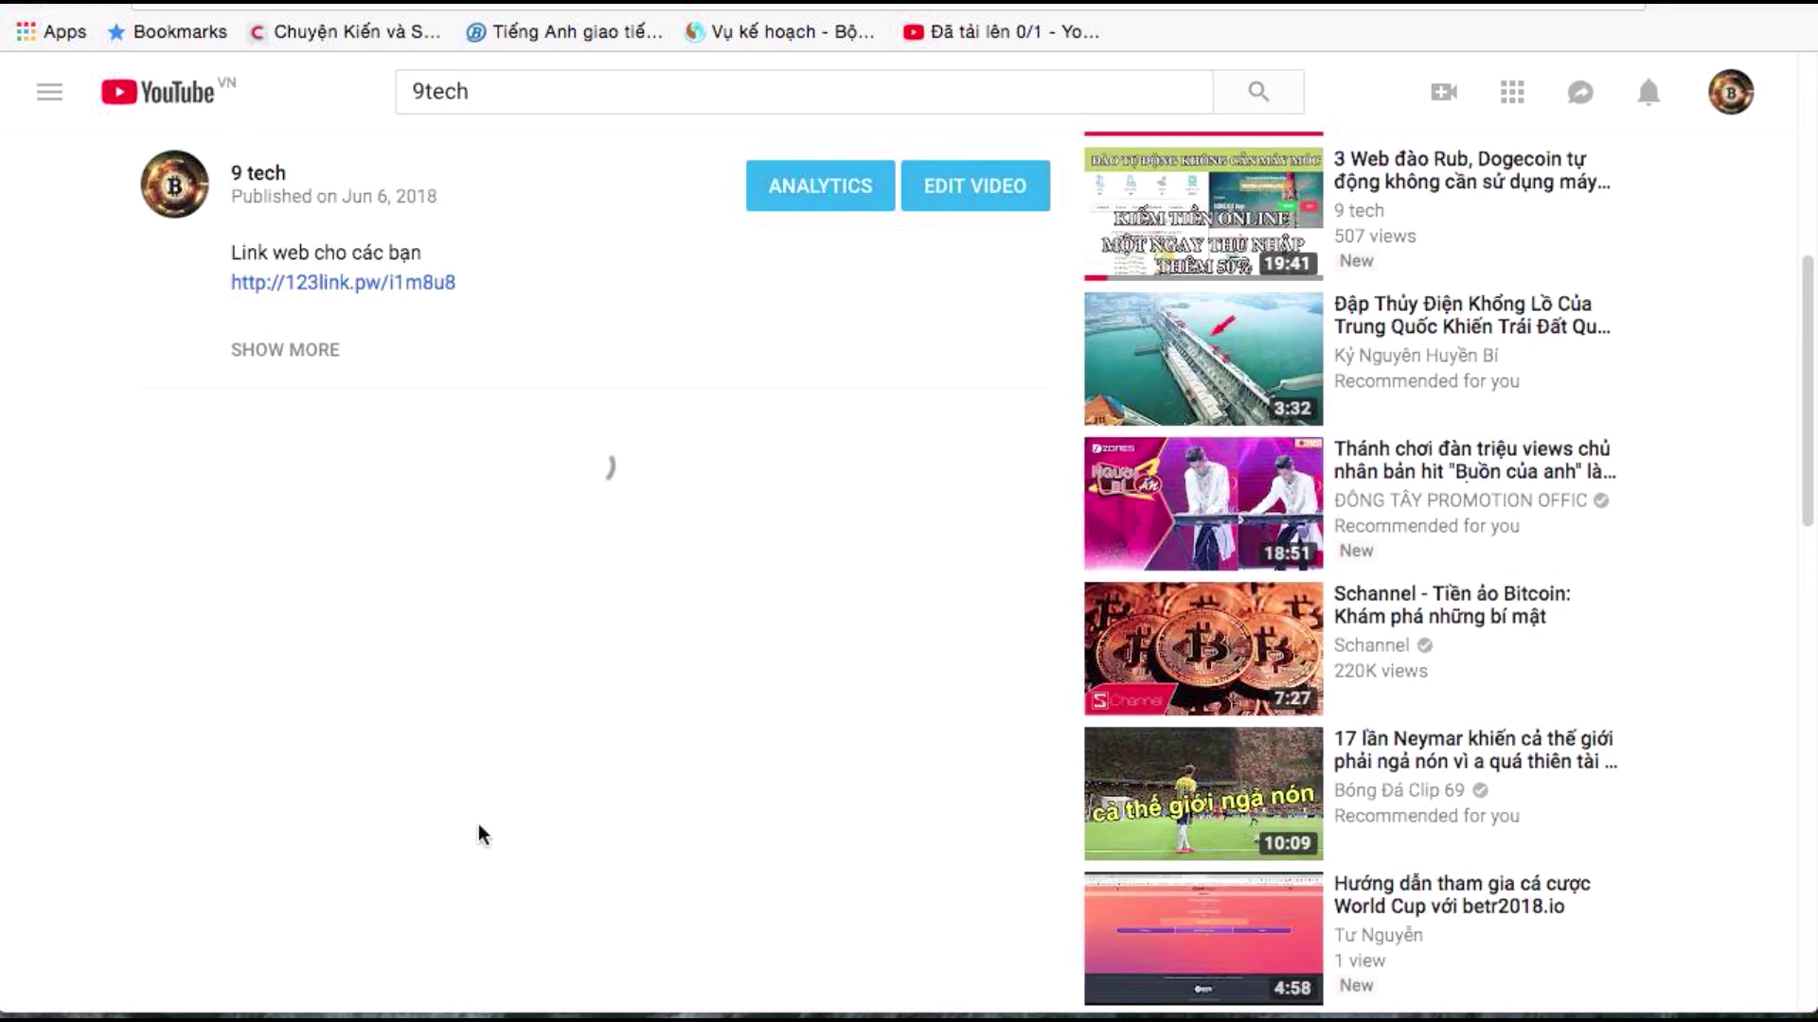
scroll(524, 712, down, 2)
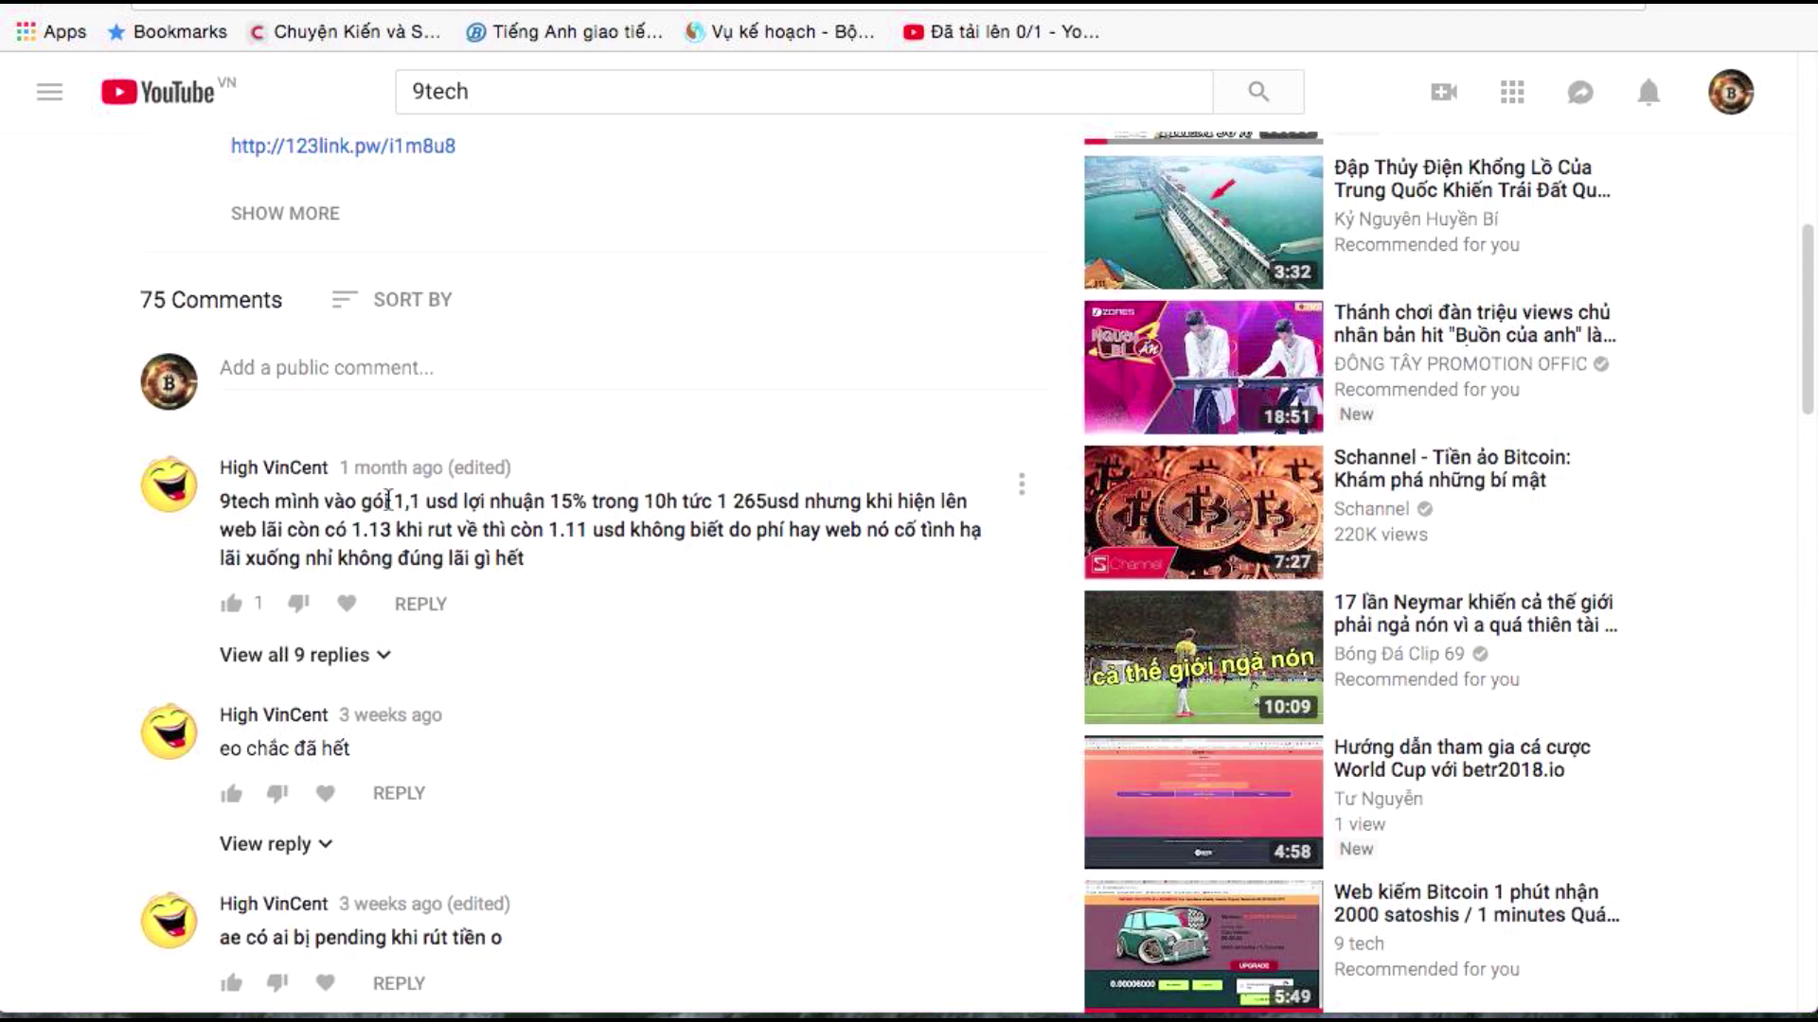
scroll(365, 691, down, 5)
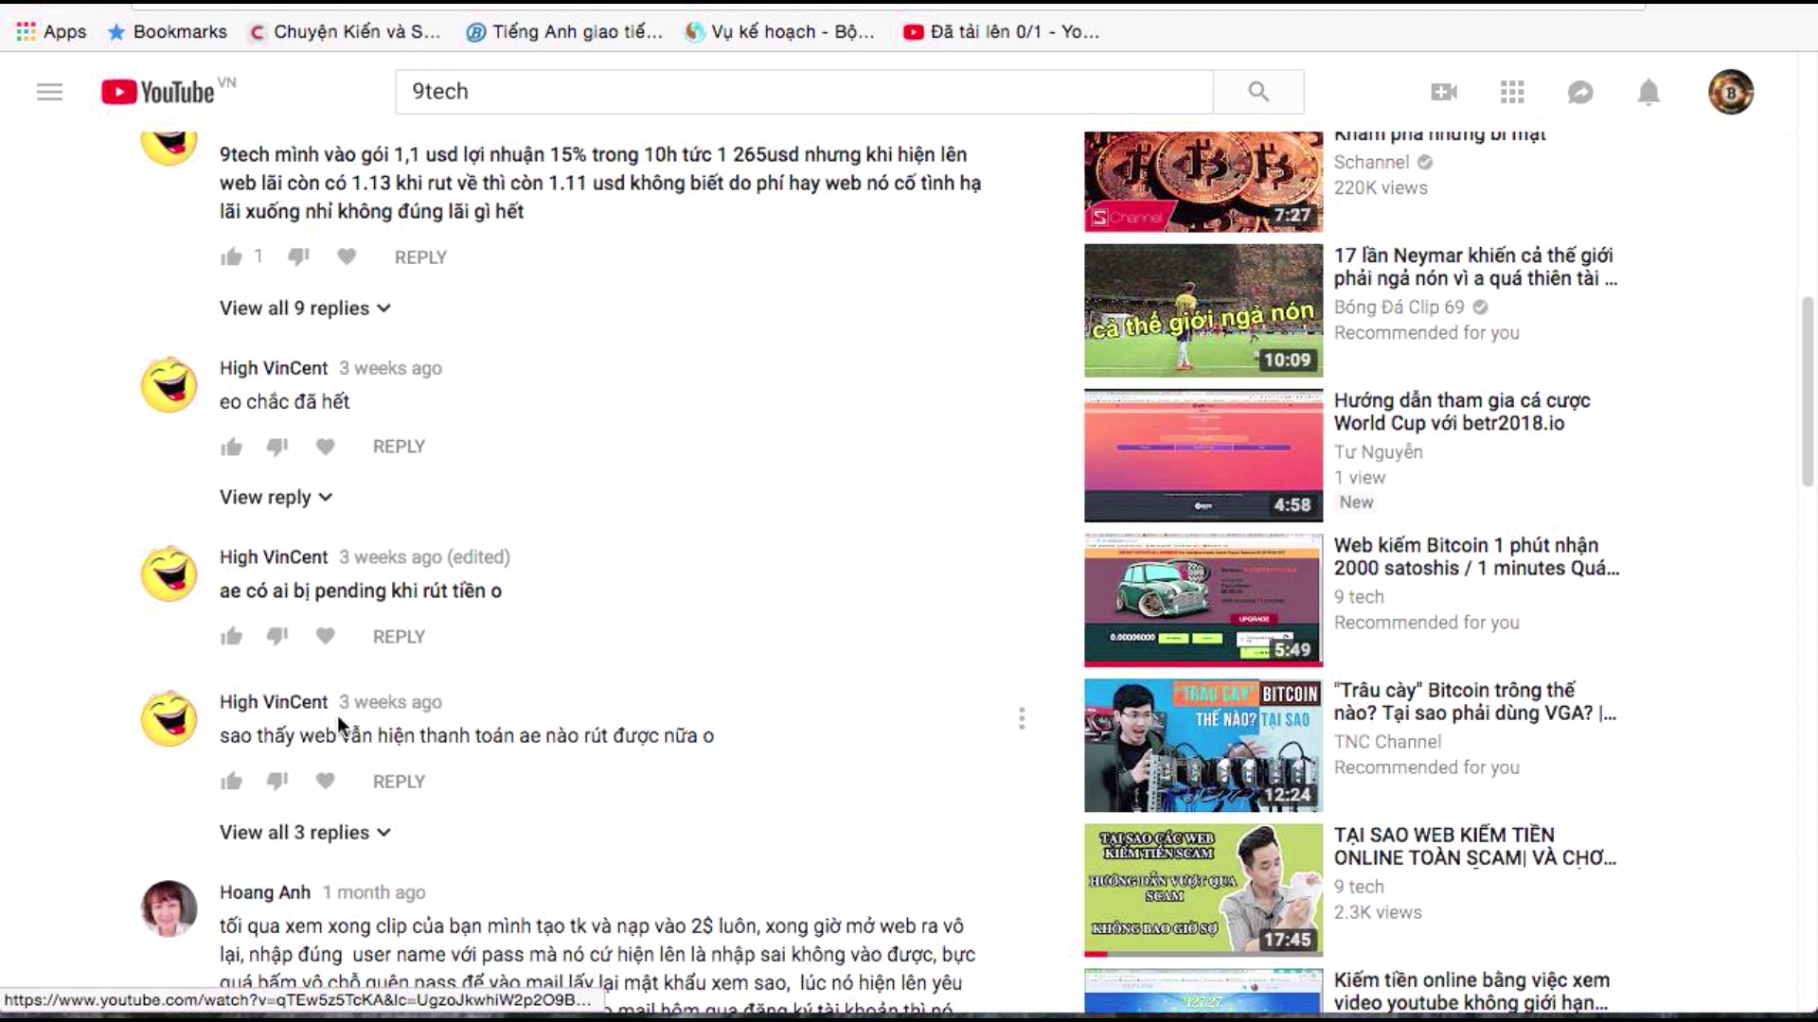
scroll(298, 739, down, 4)
scroll(369, 691, down, 9)
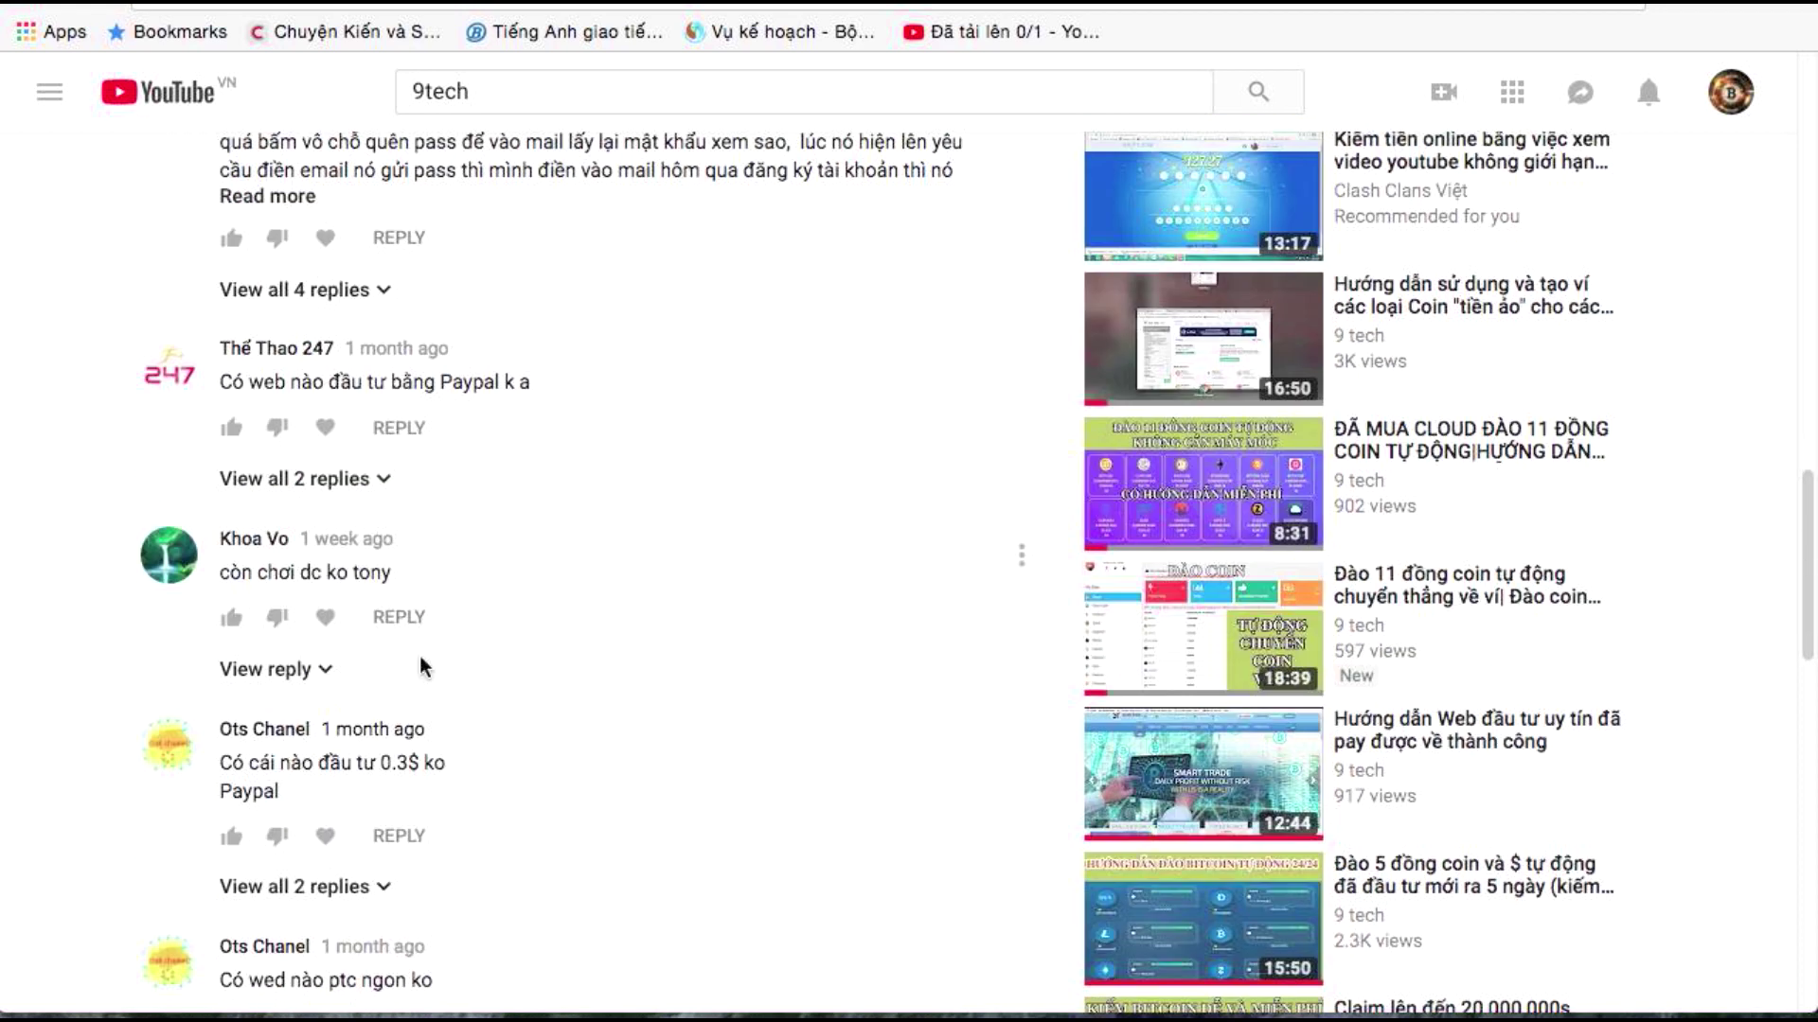
scroll(423, 667, down, 9)
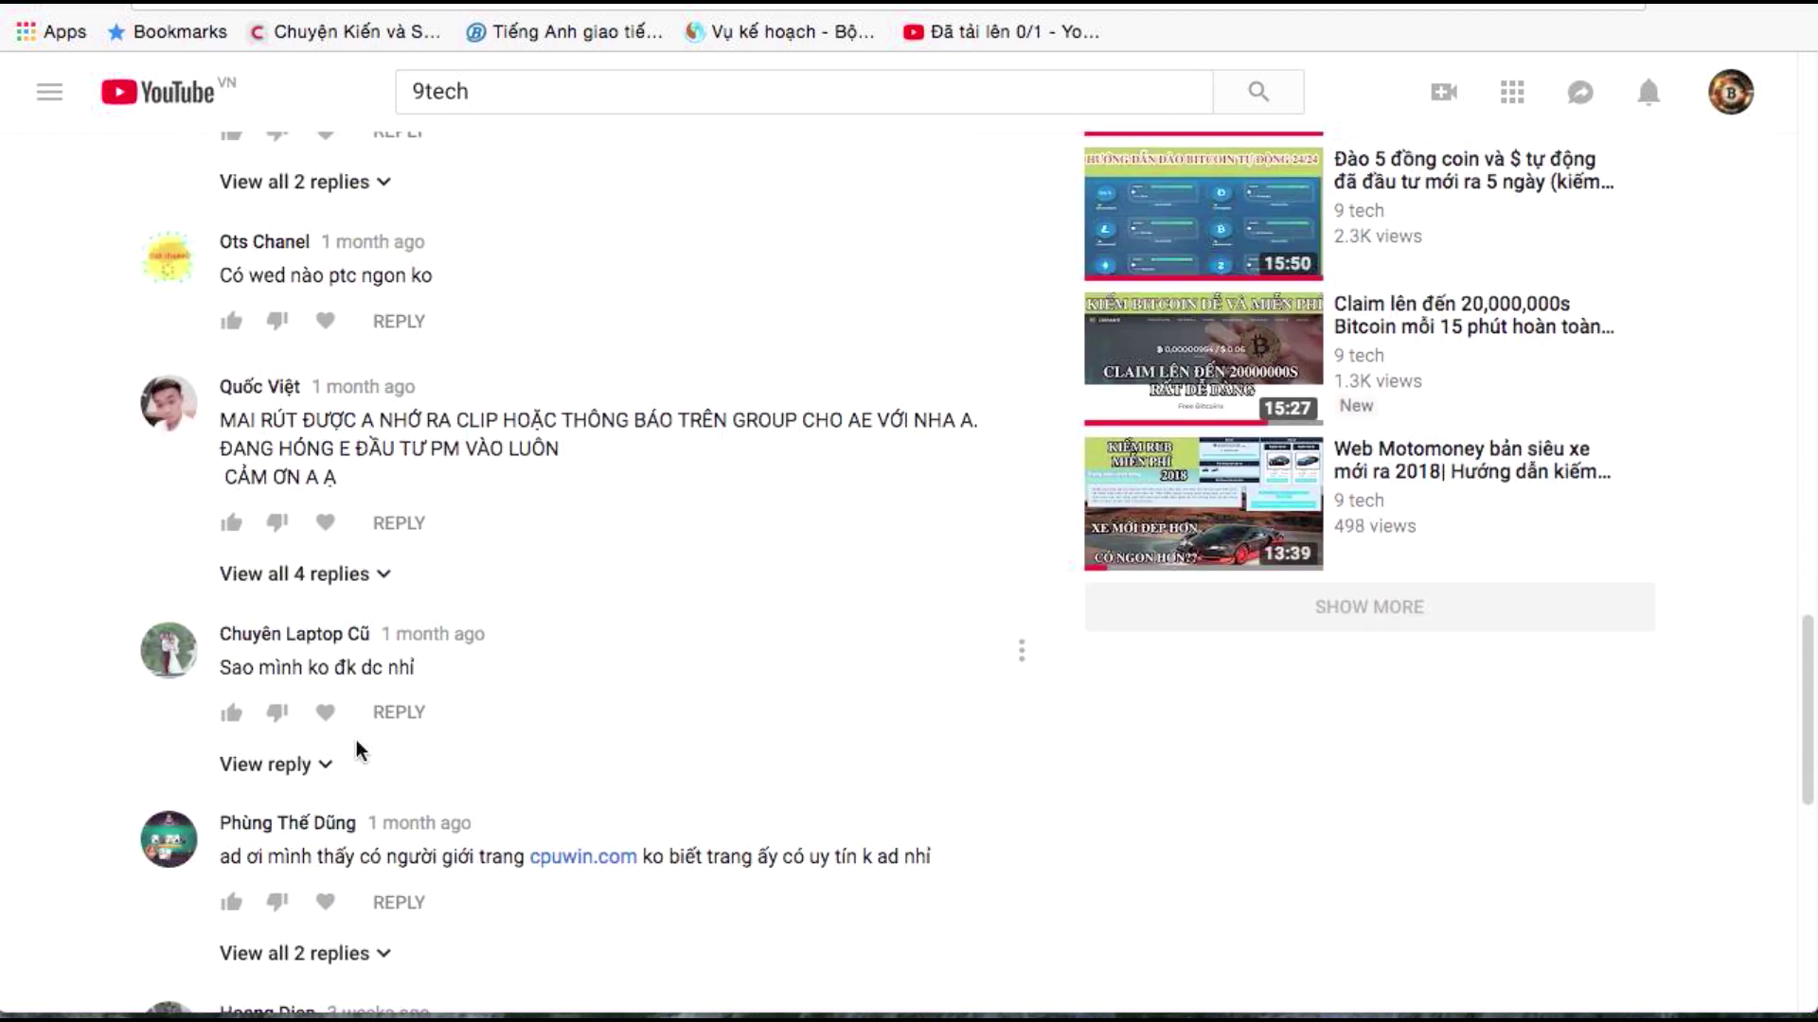
scroll(358, 753, down, 3)
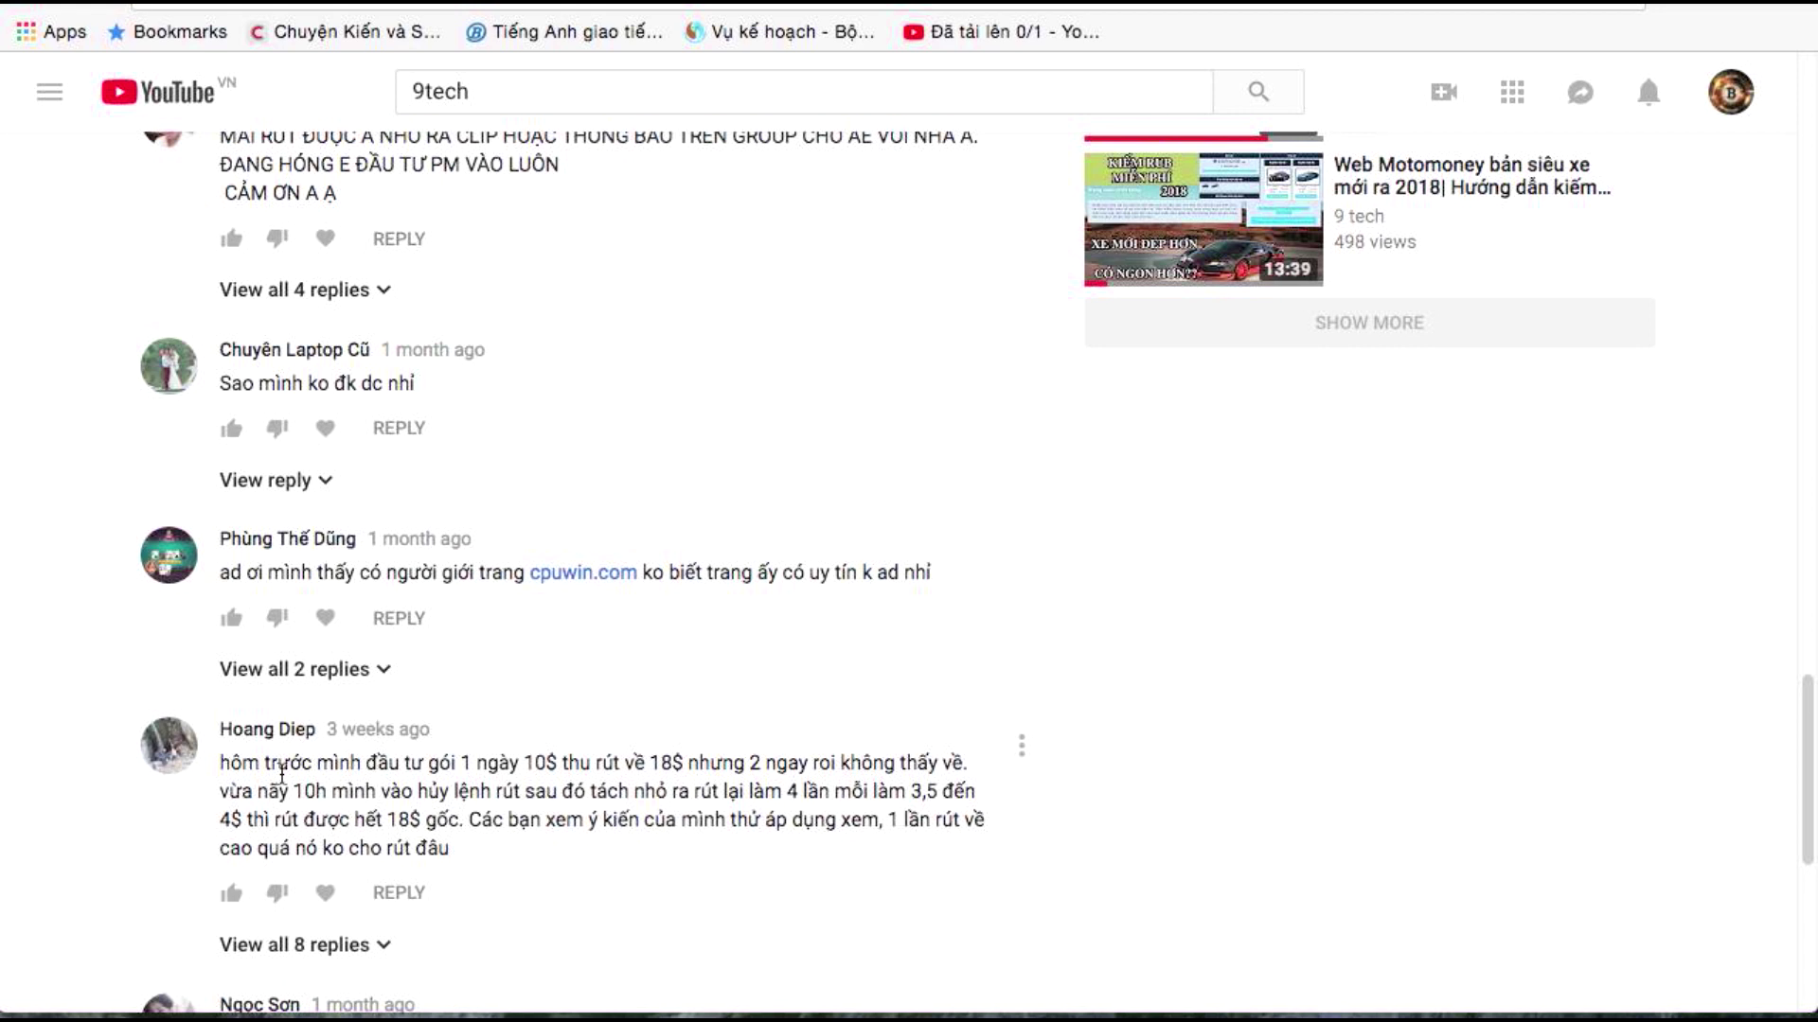
drag(525, 763, 662, 771)
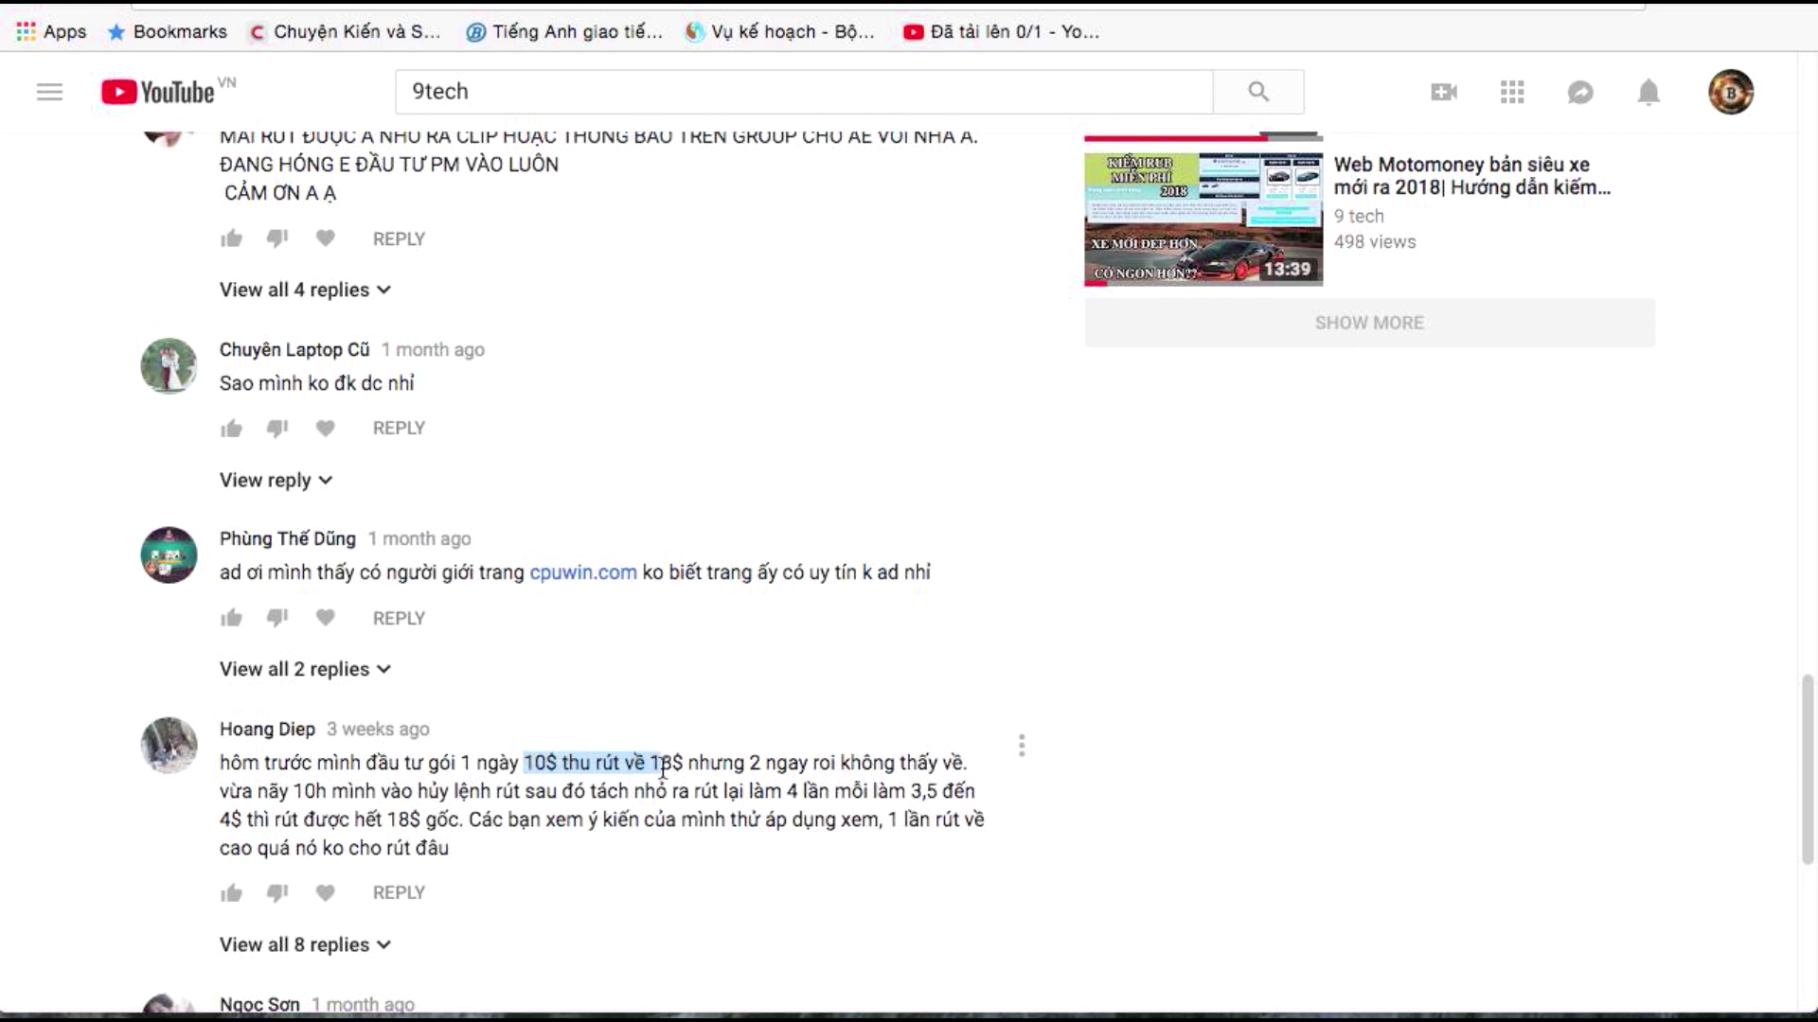
click(663, 771)
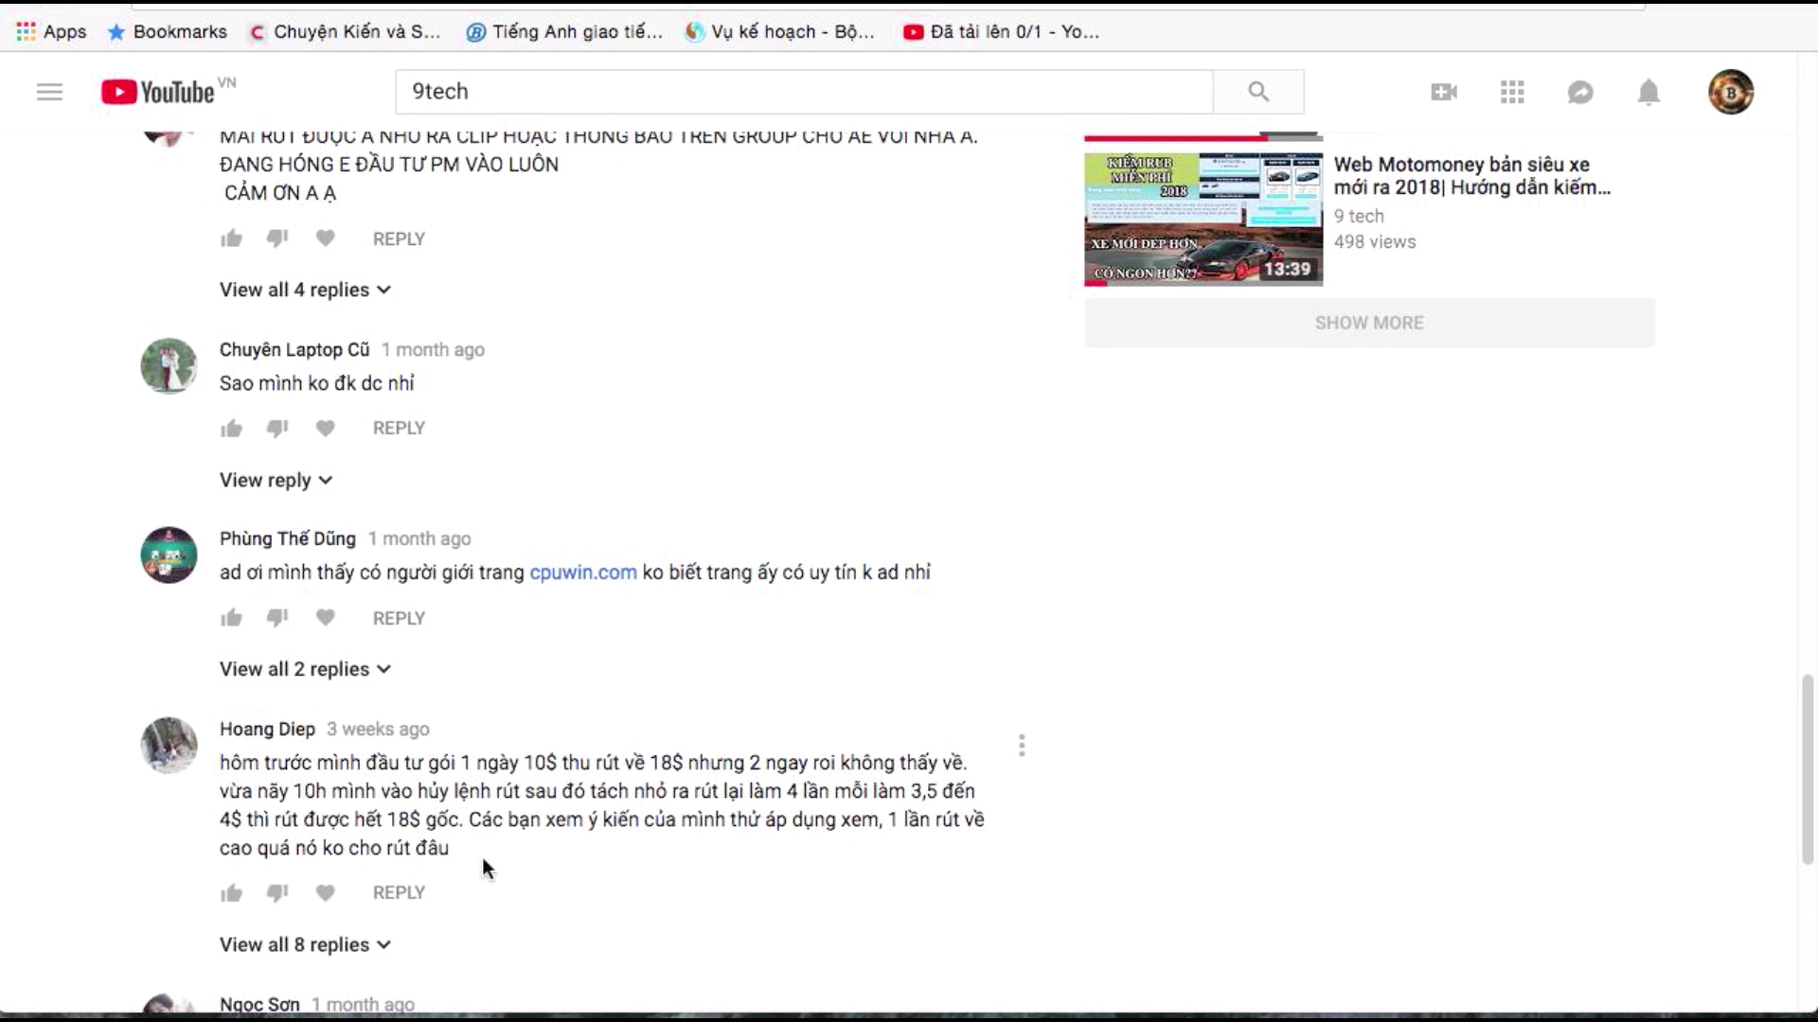
click(231, 5)
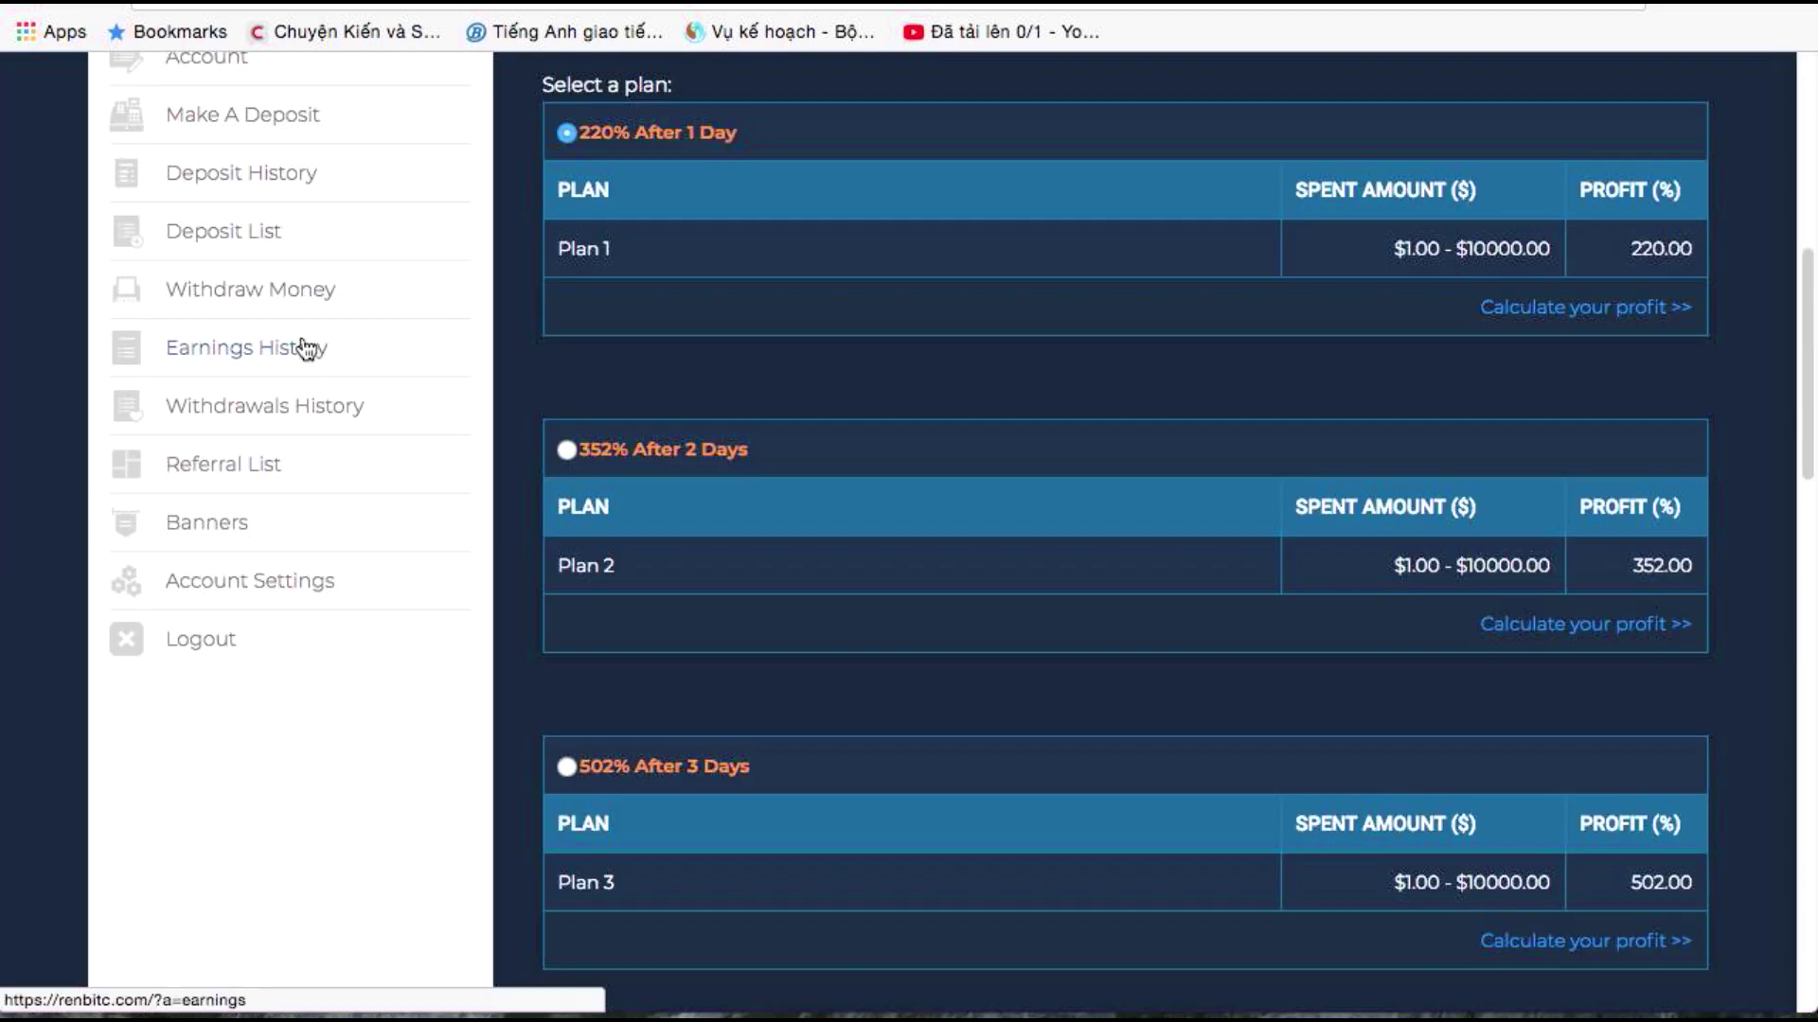
scroll(424, 440, up, 2)
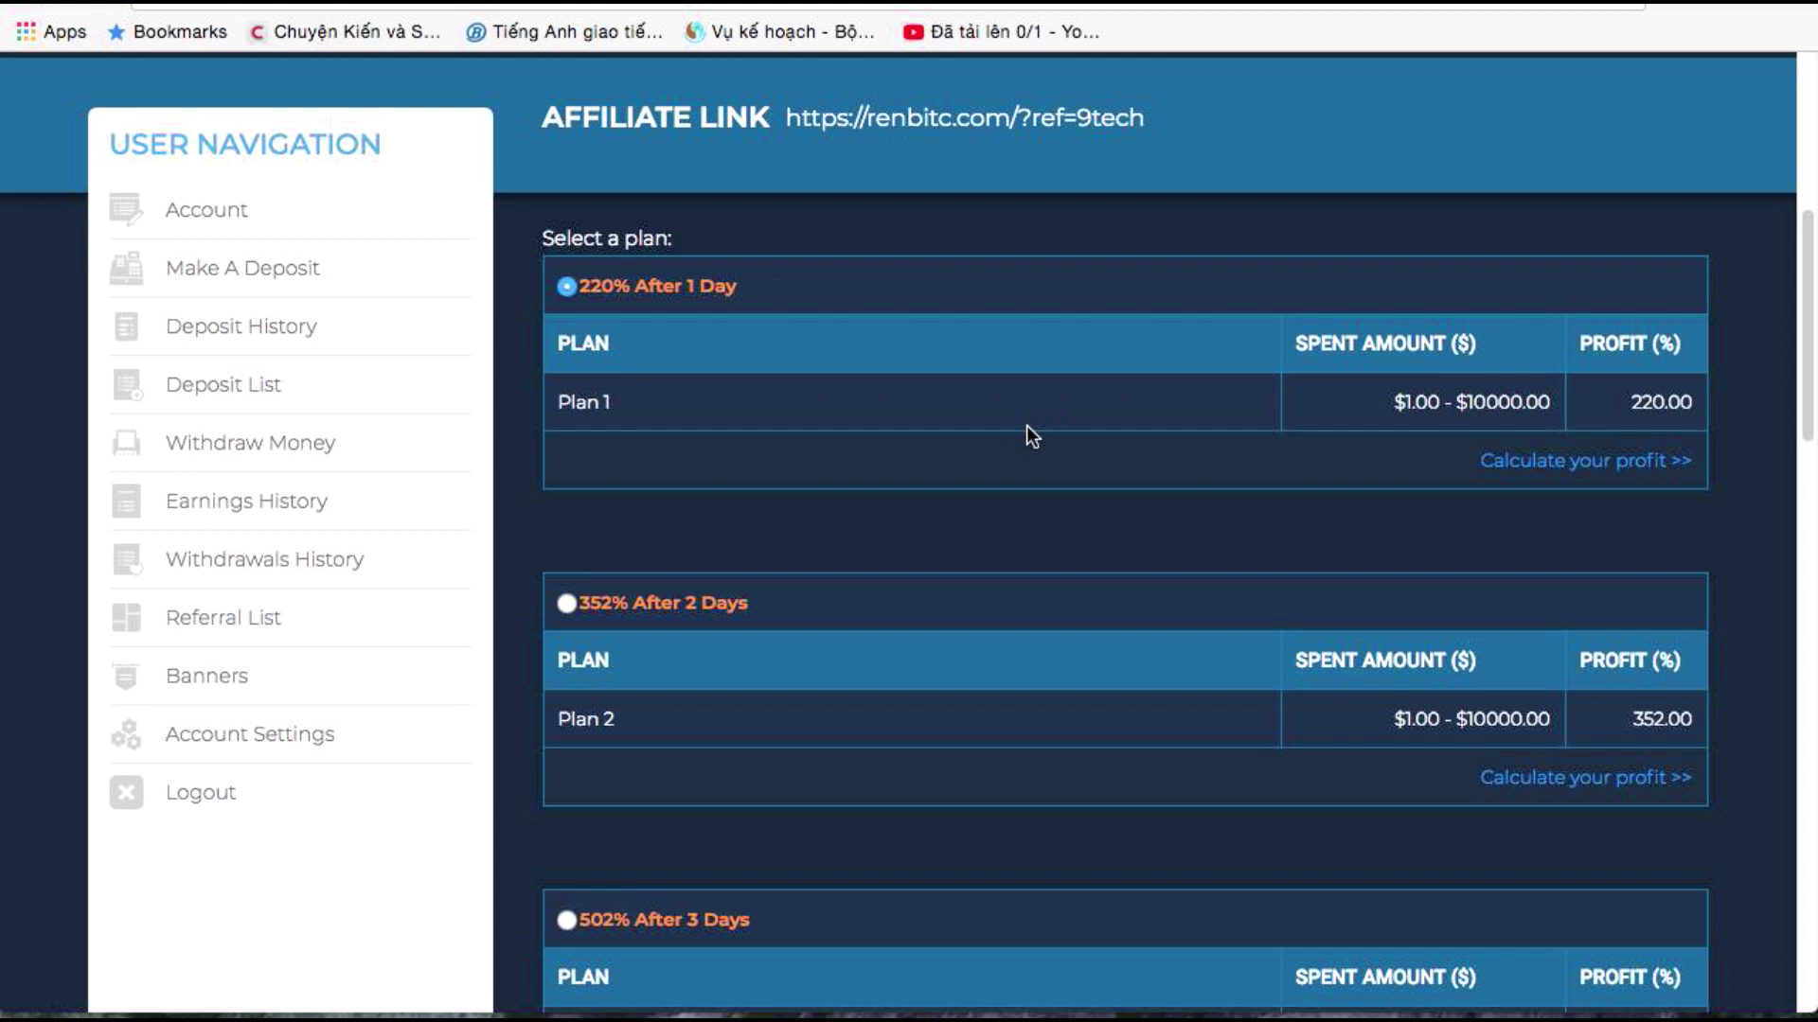
scroll(1026, 426, up, 8)
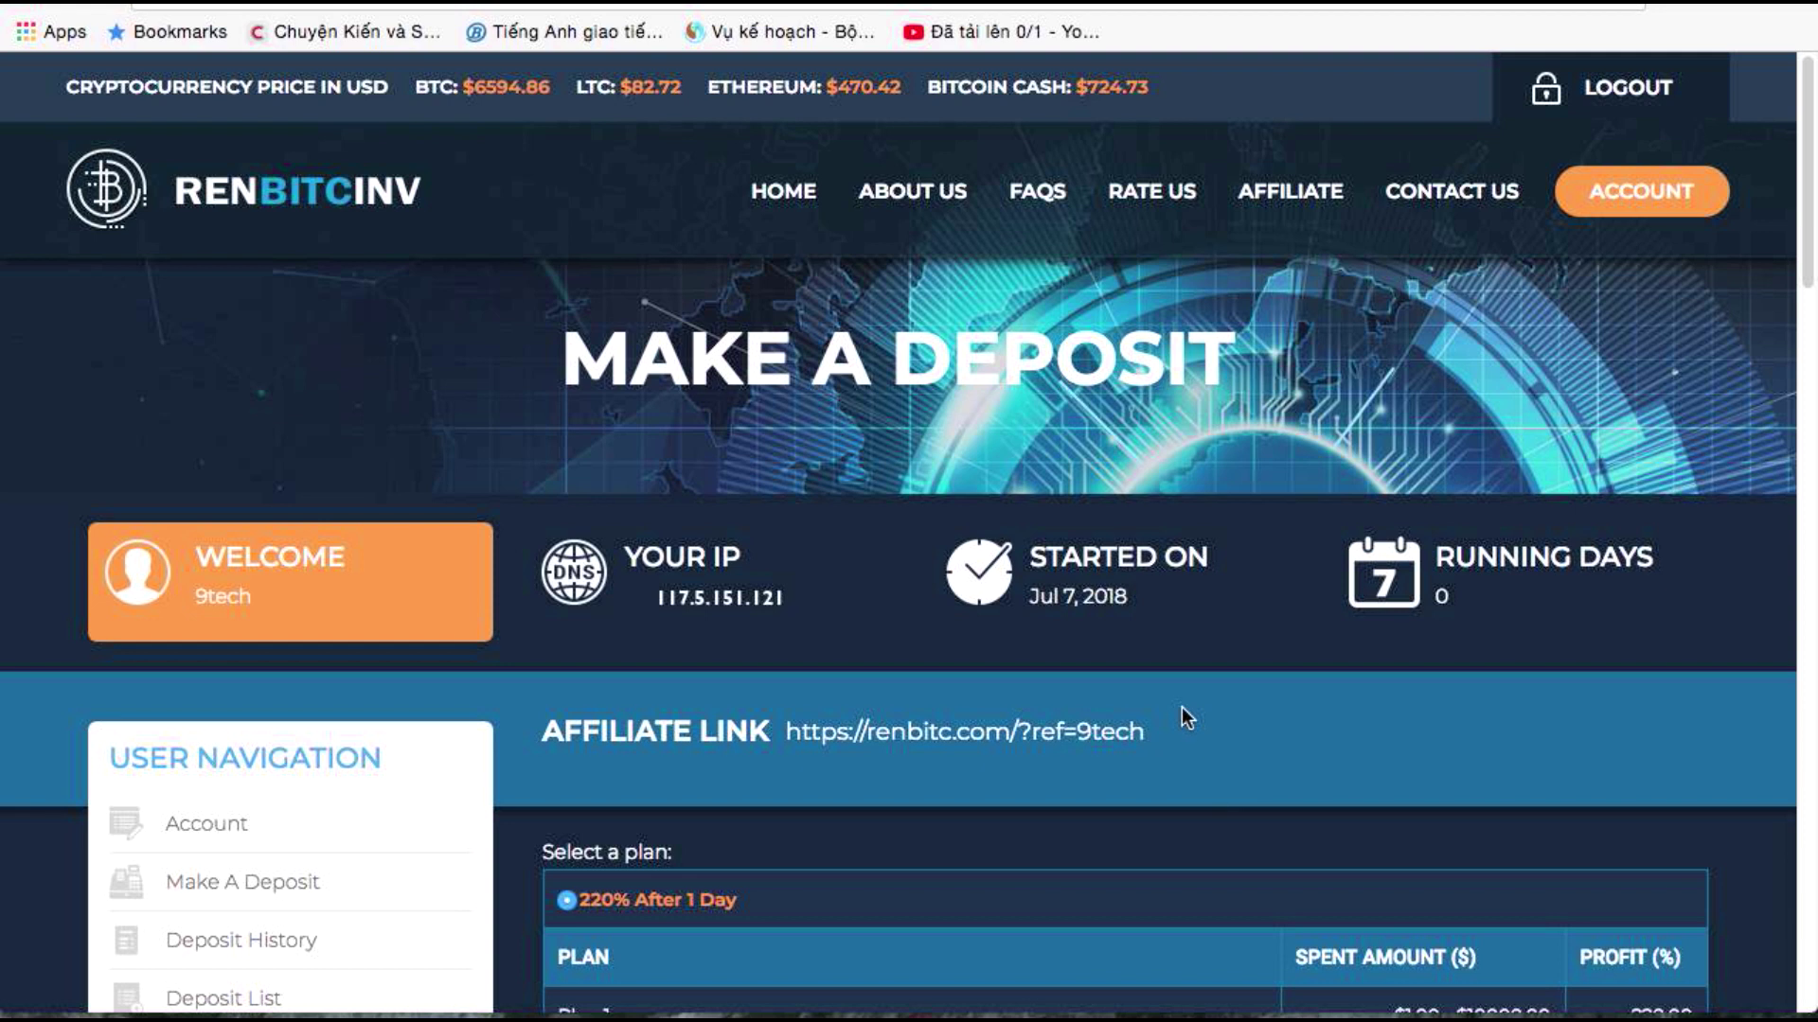
Scroll up and down the plan list to compare the investment plans
scroll(1184, 716, down, 6)
scroll(1189, 710, up, 3)
scroll(1191, 714, up, 3)
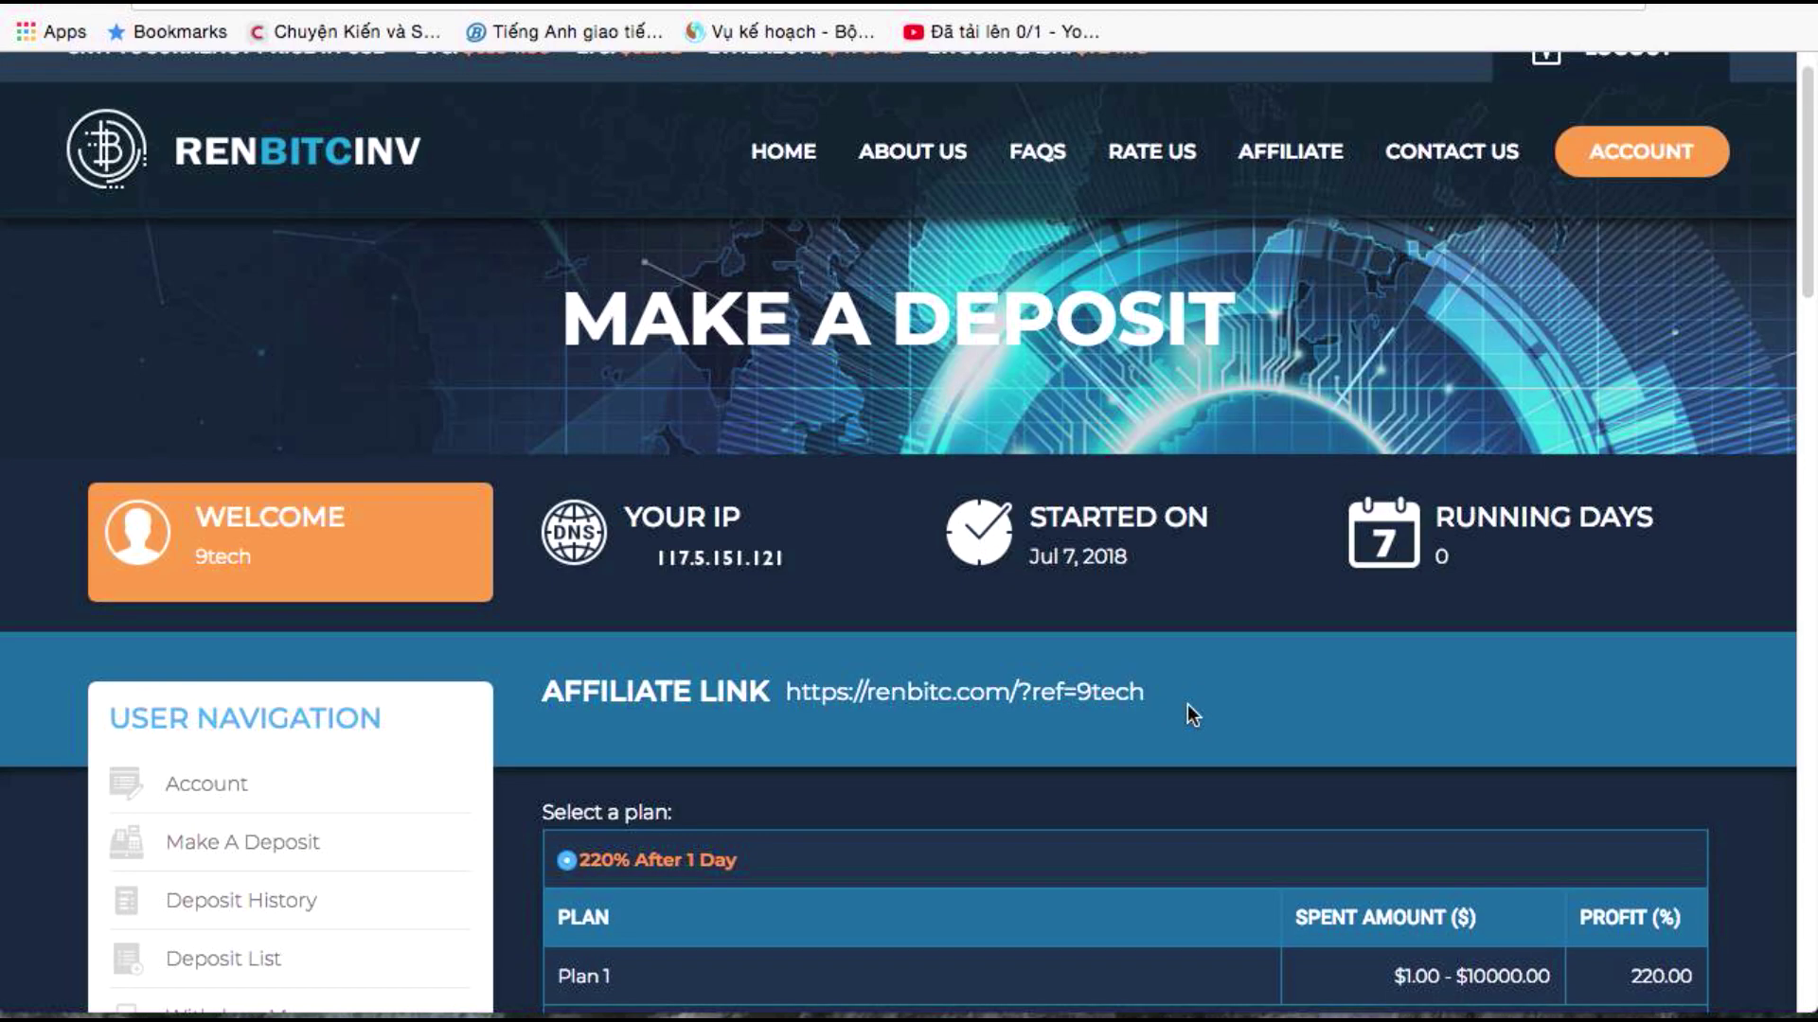
scroll(1191, 714, down, 4)
scroll(1191, 715, up, 5)
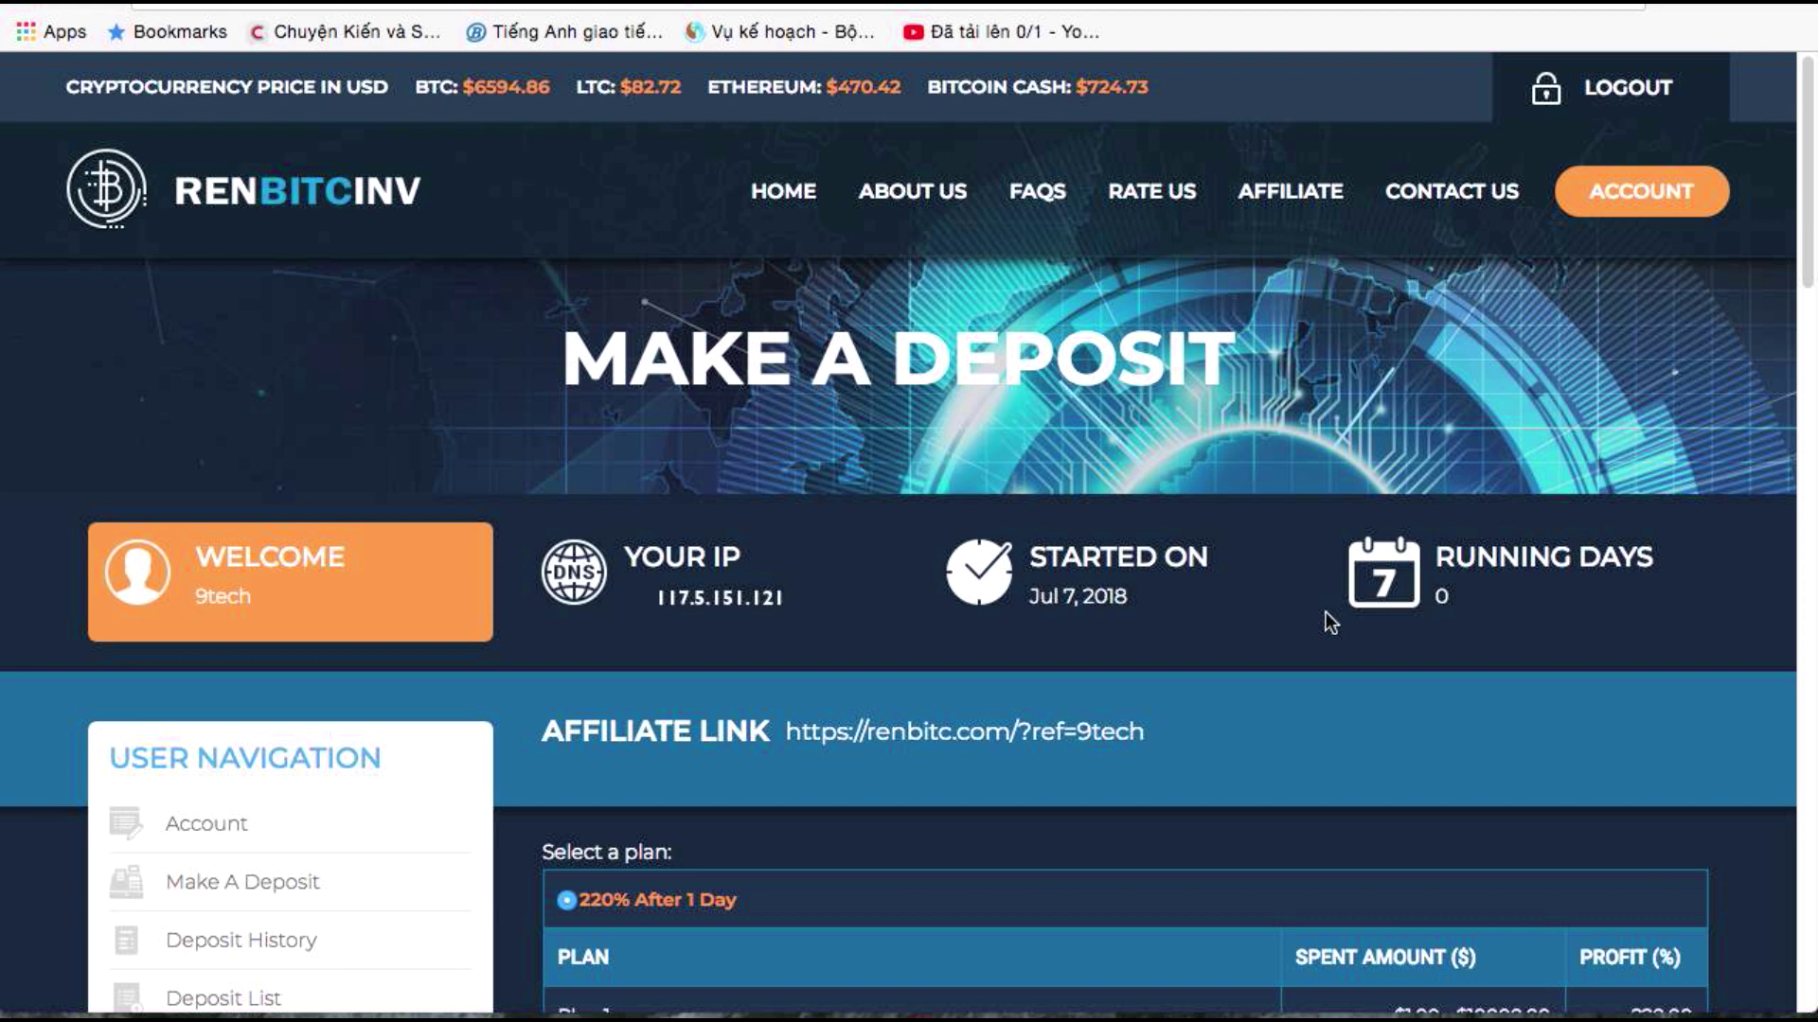
scroll(1033, 625, down, 6)
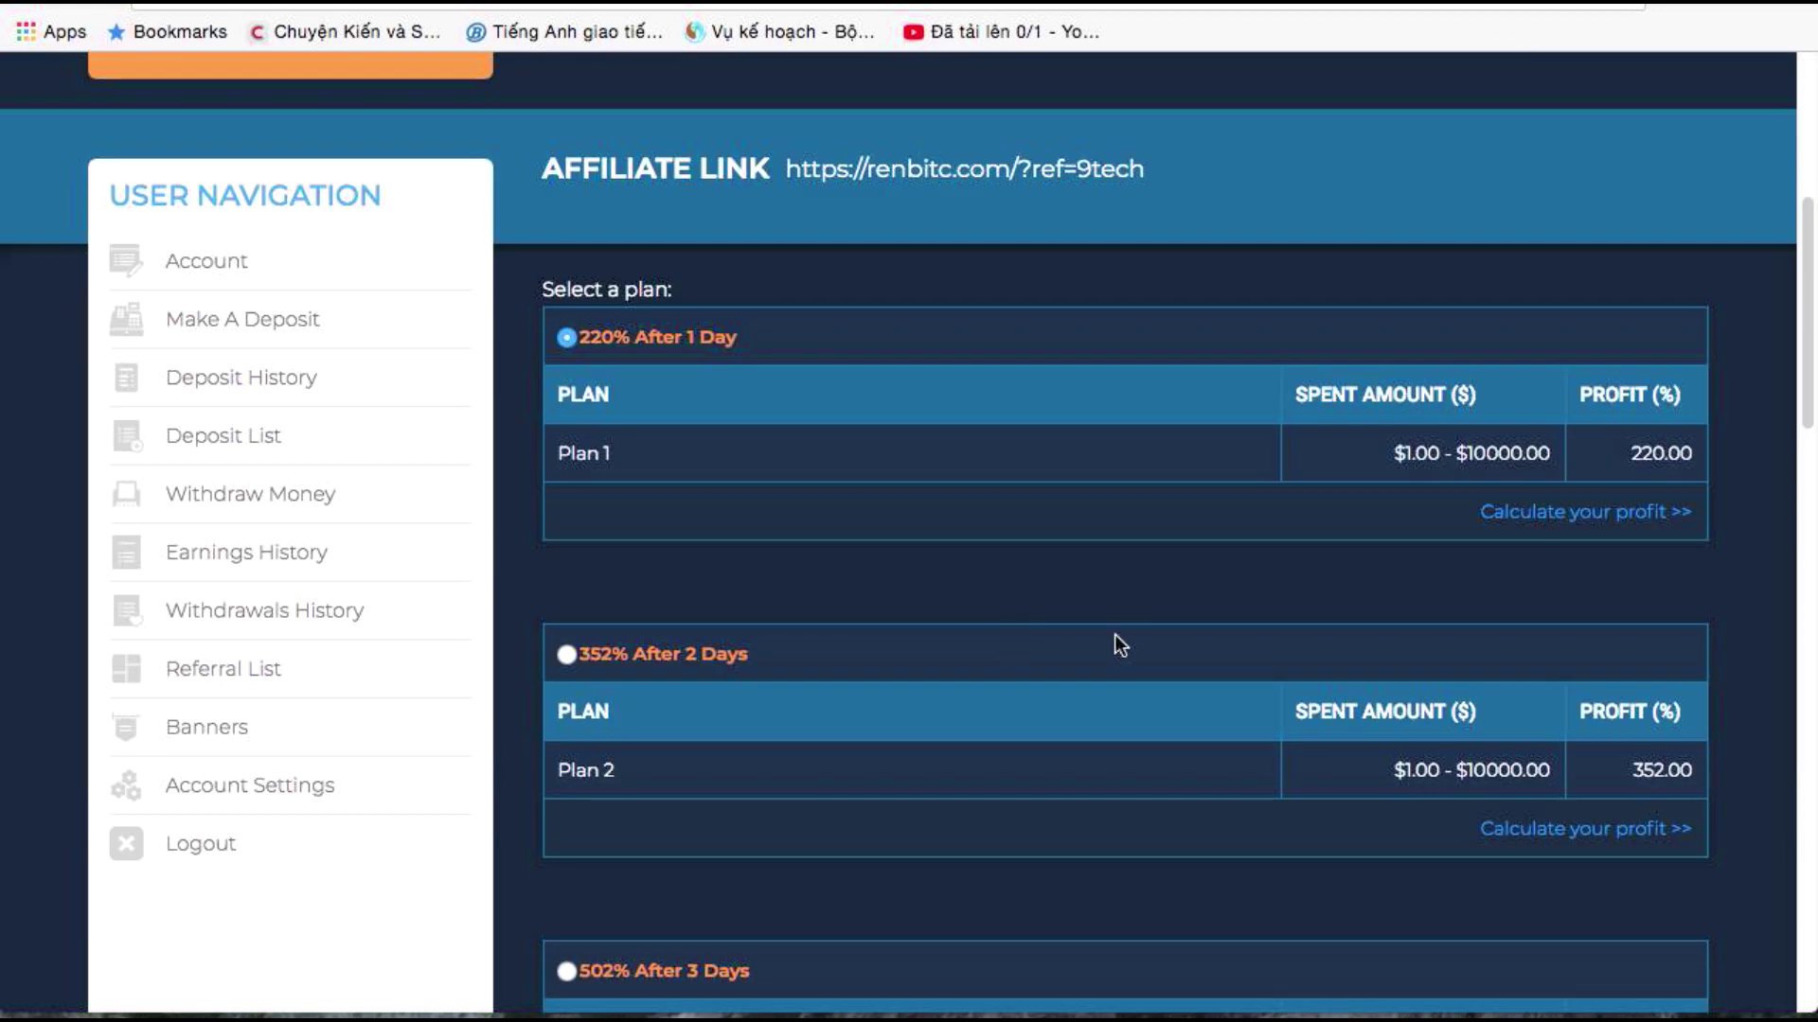
scroll(1116, 641, up, 3)
scroll(1221, 592, up, 3)
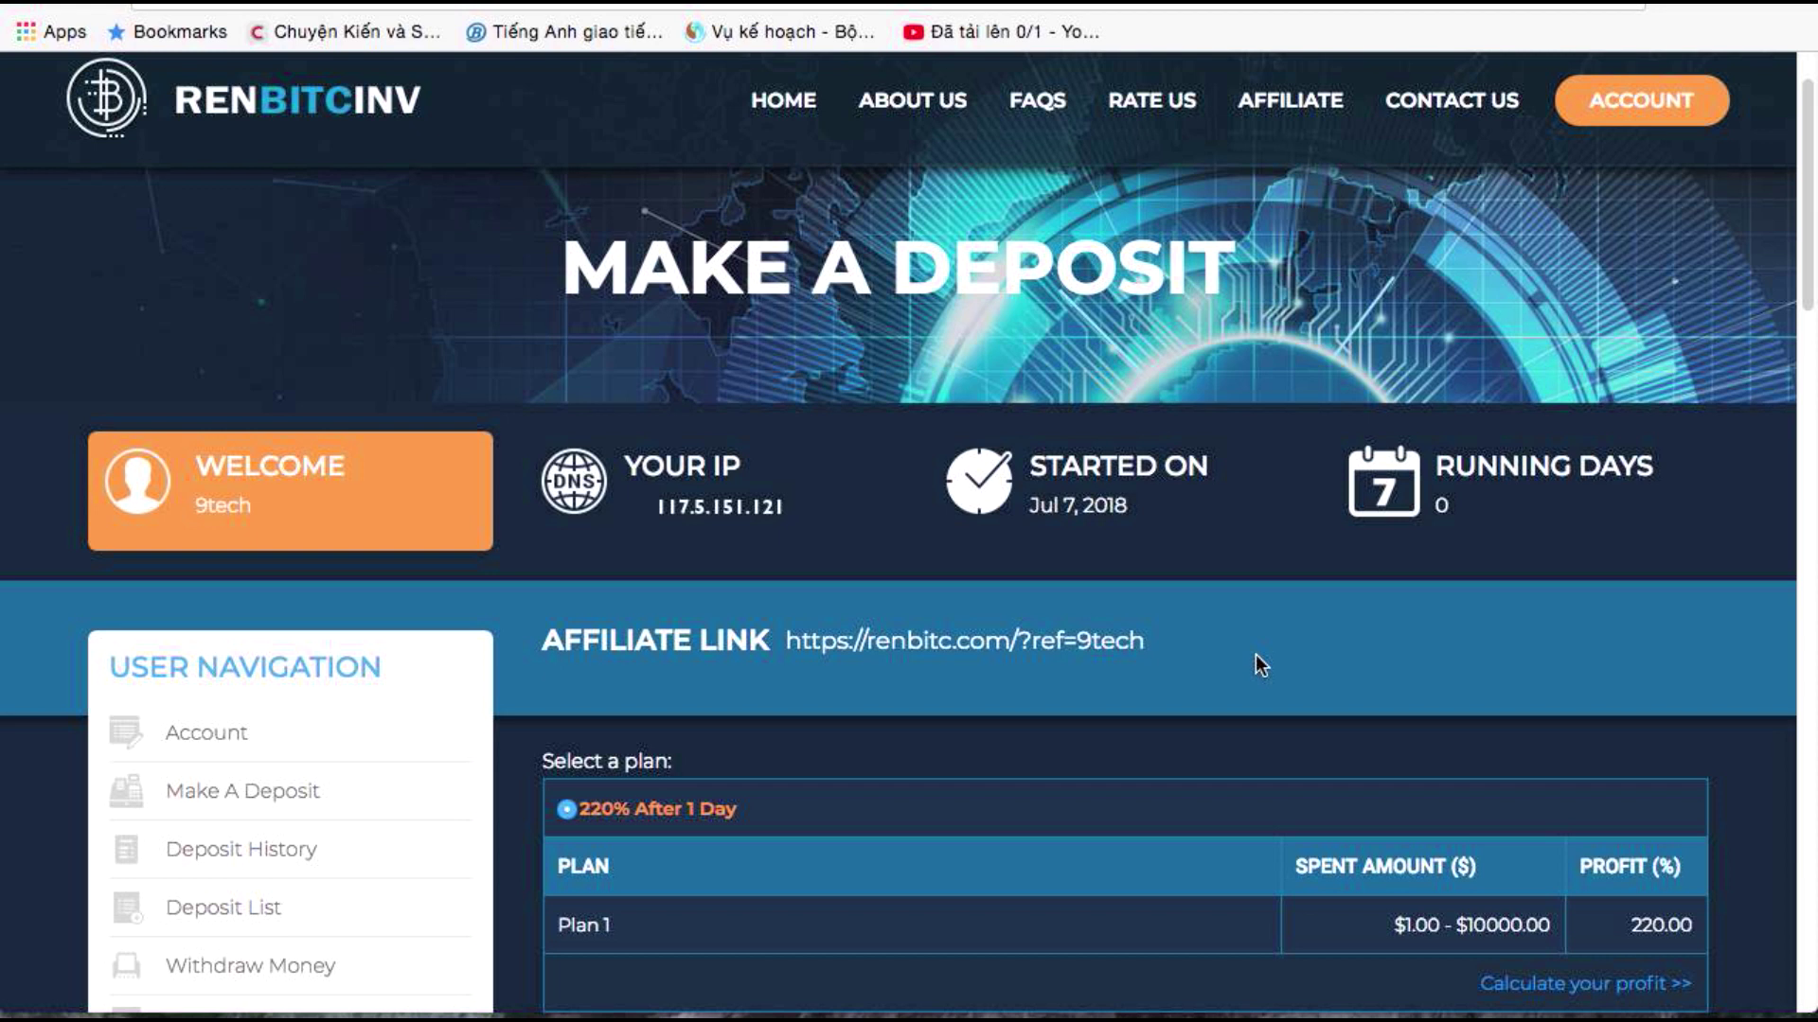
scroll(1215, 651, down, 4)
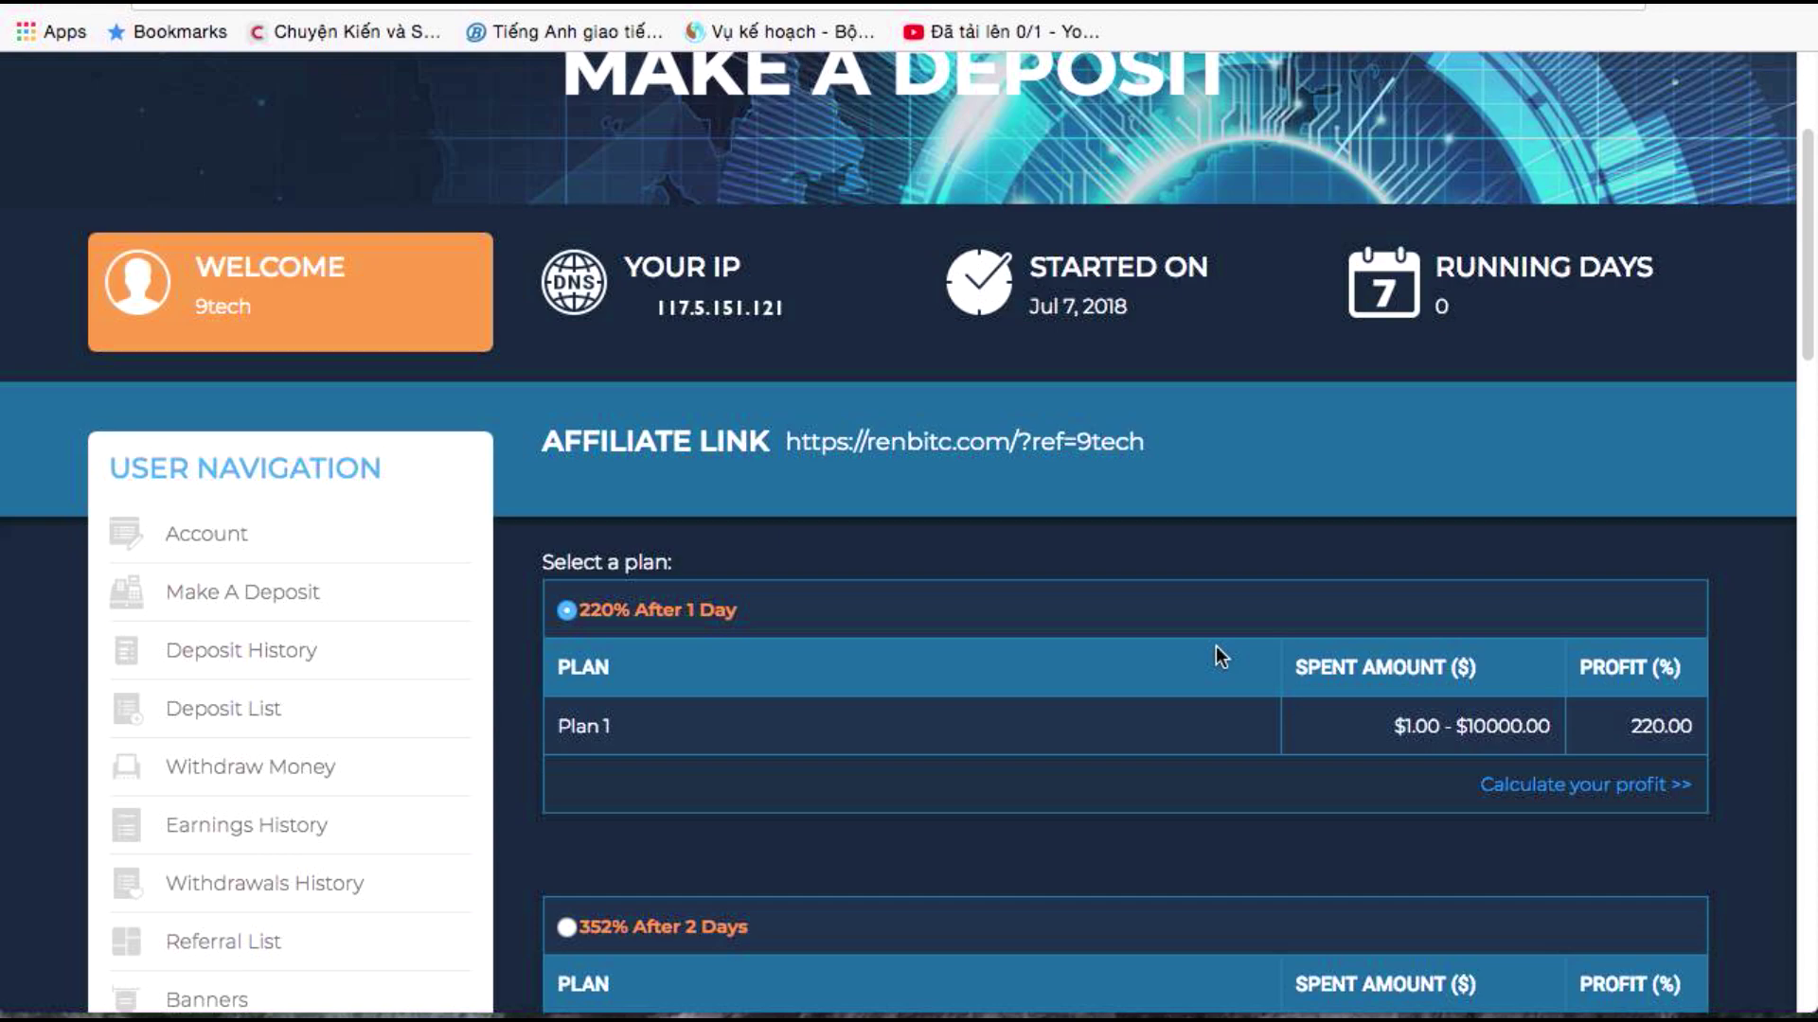
scroll(1215, 652, up, 2)
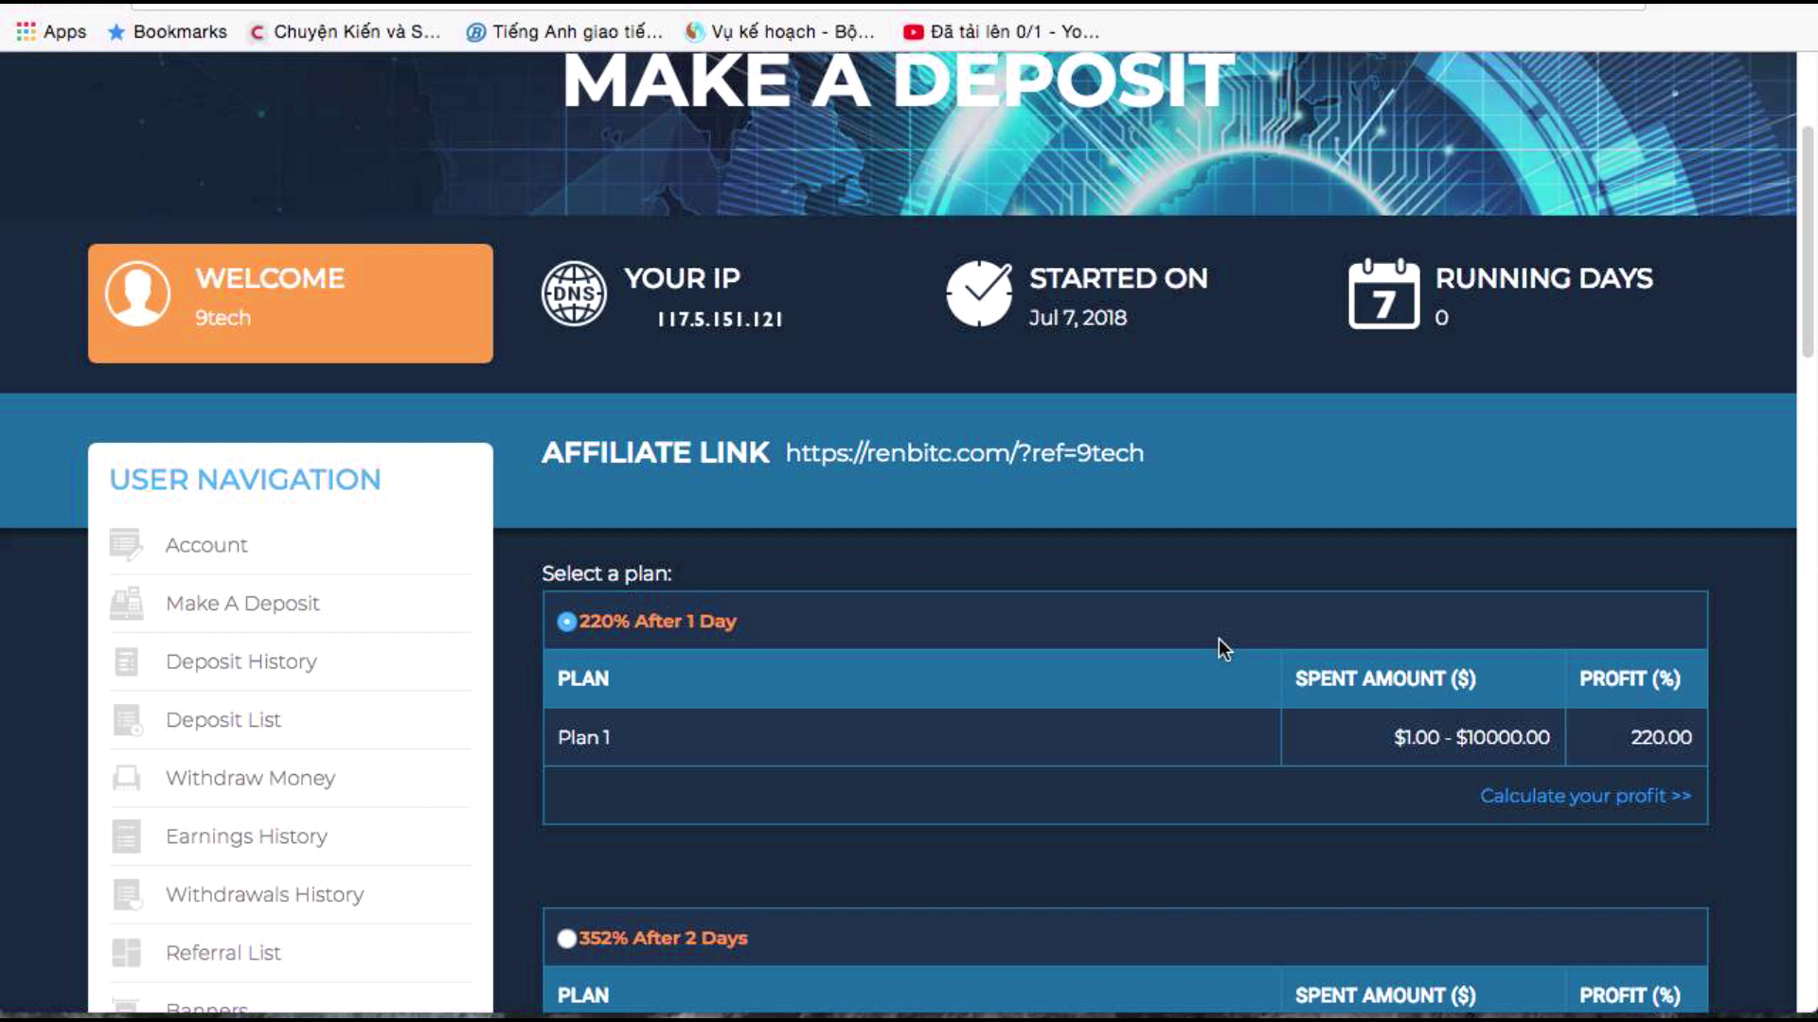
scroll(1218, 640, down, 5)
scroll(1218, 640, up, 2)
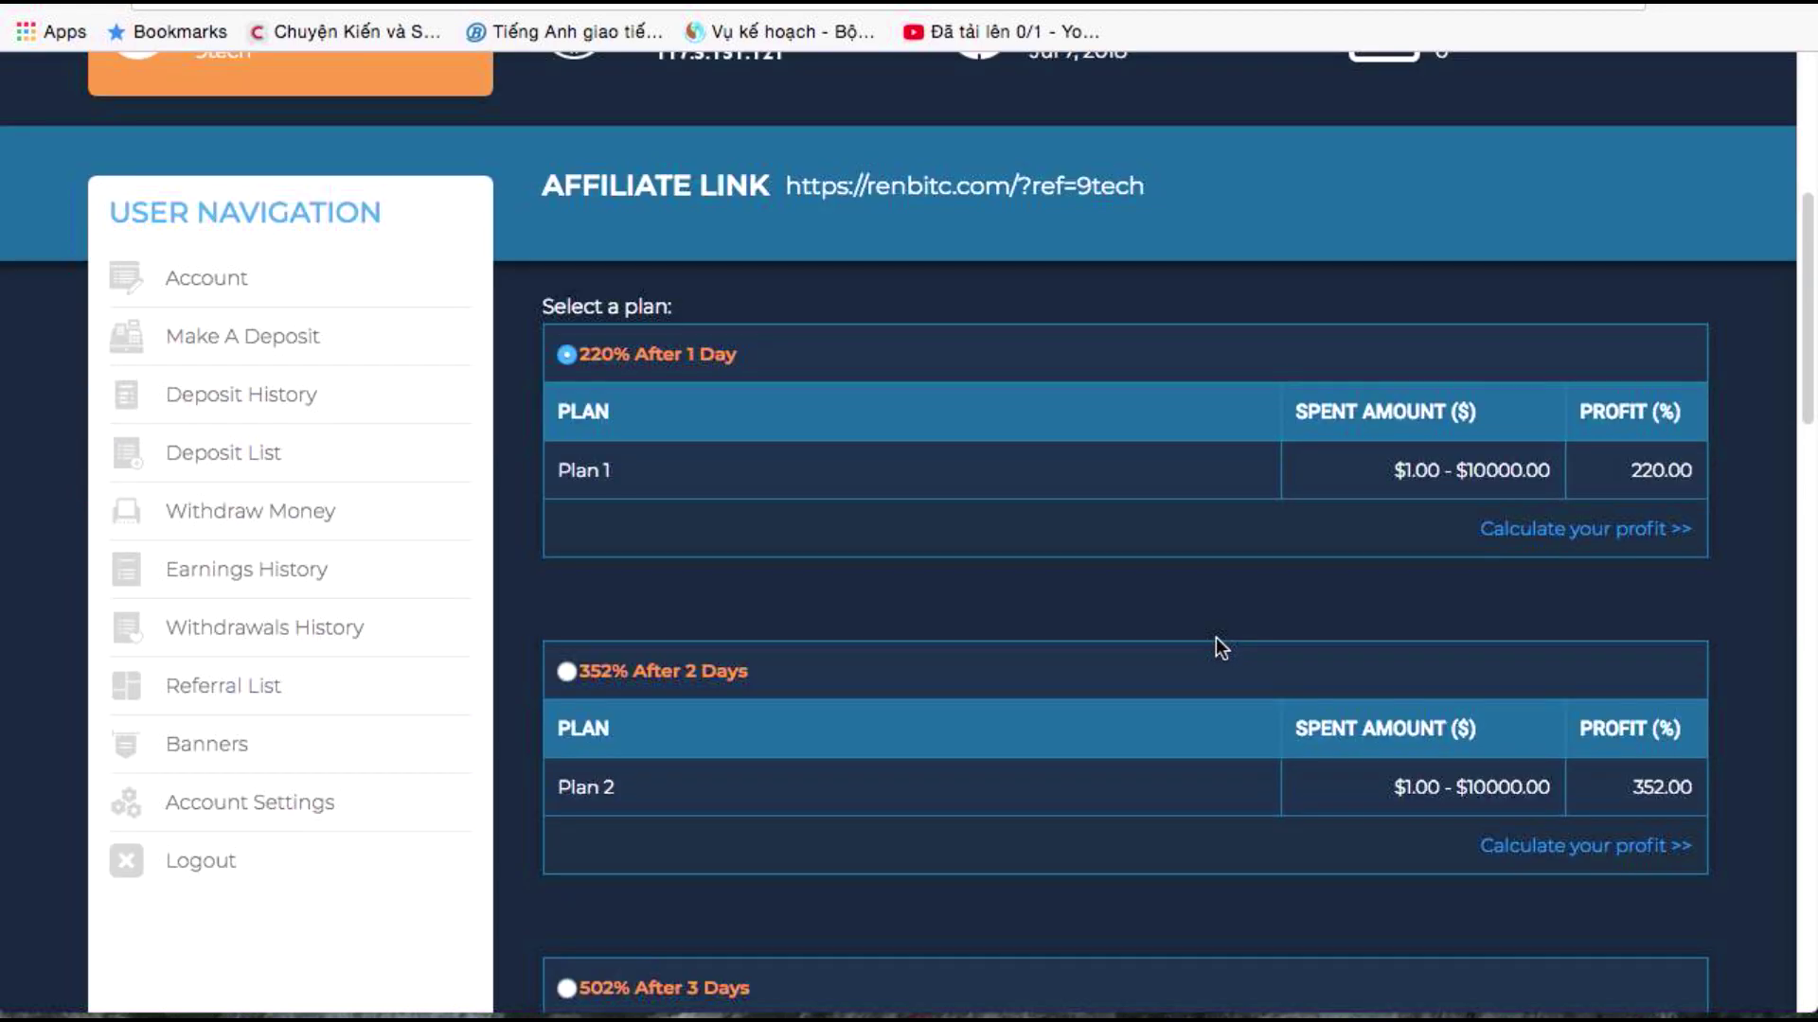
scroll(1216, 648, up, 2)
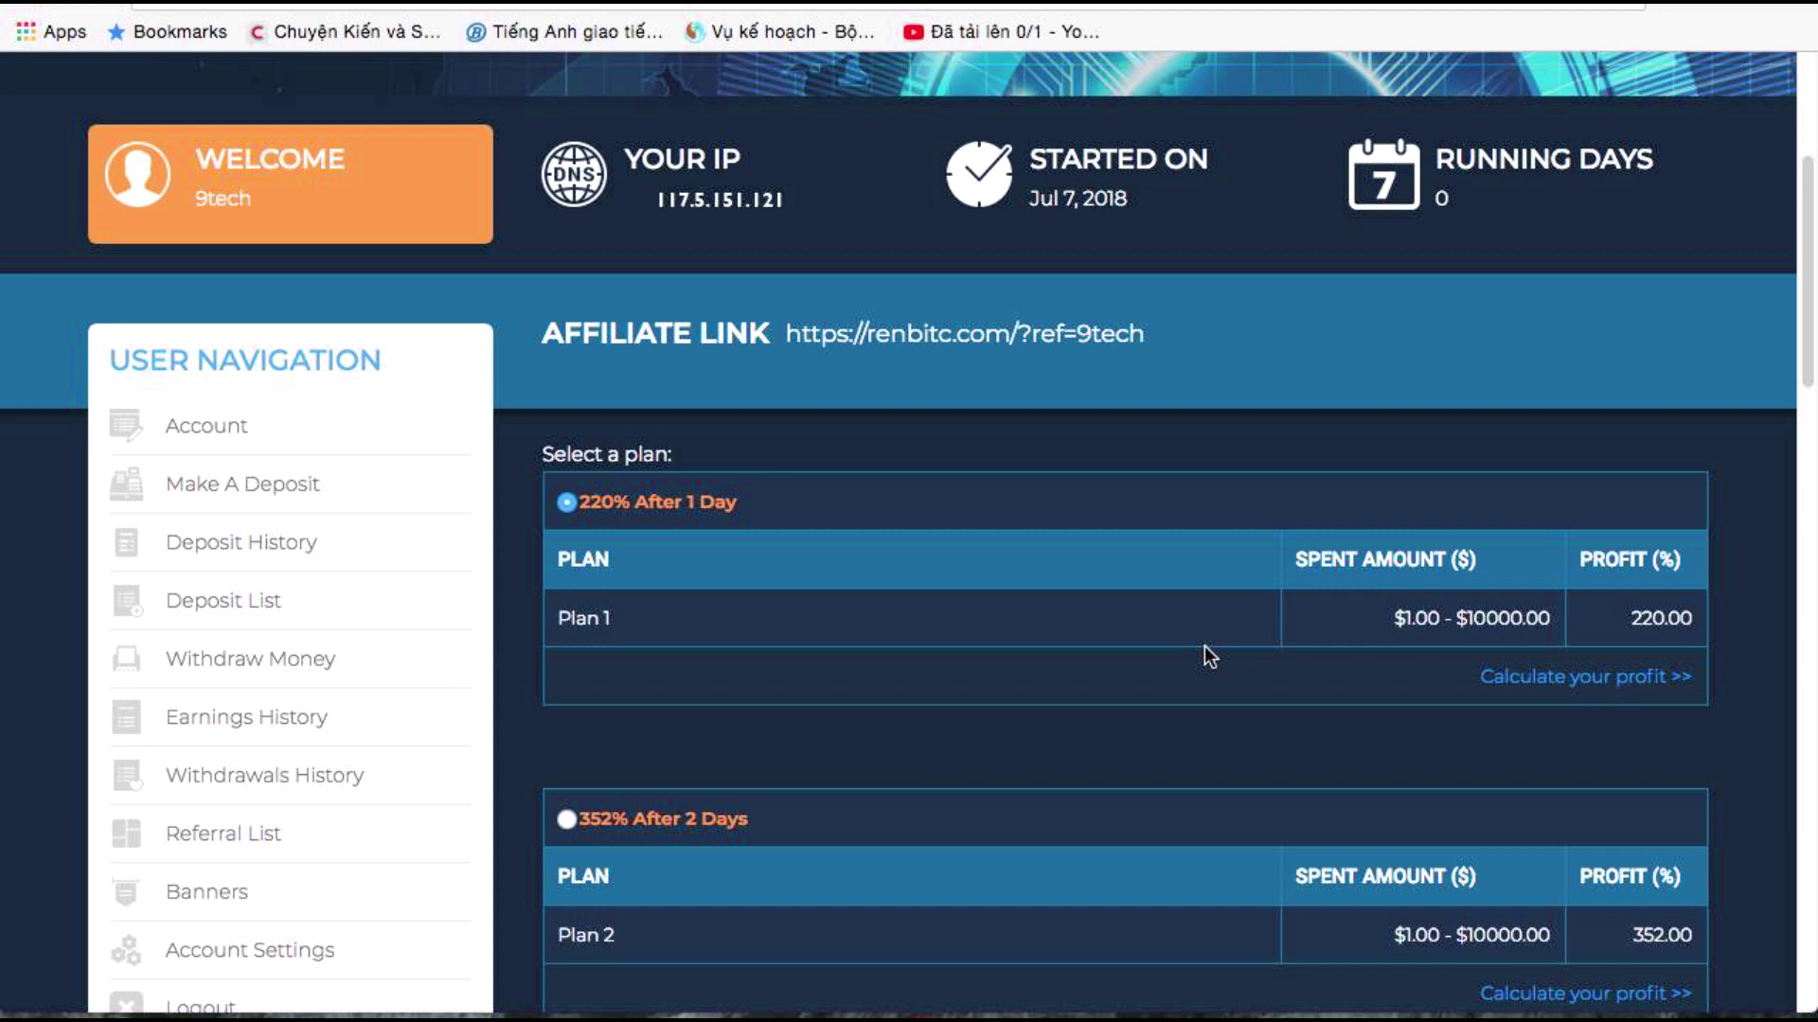
scroll(1206, 657, down, 5)
scroll(1204, 662, up, 6)
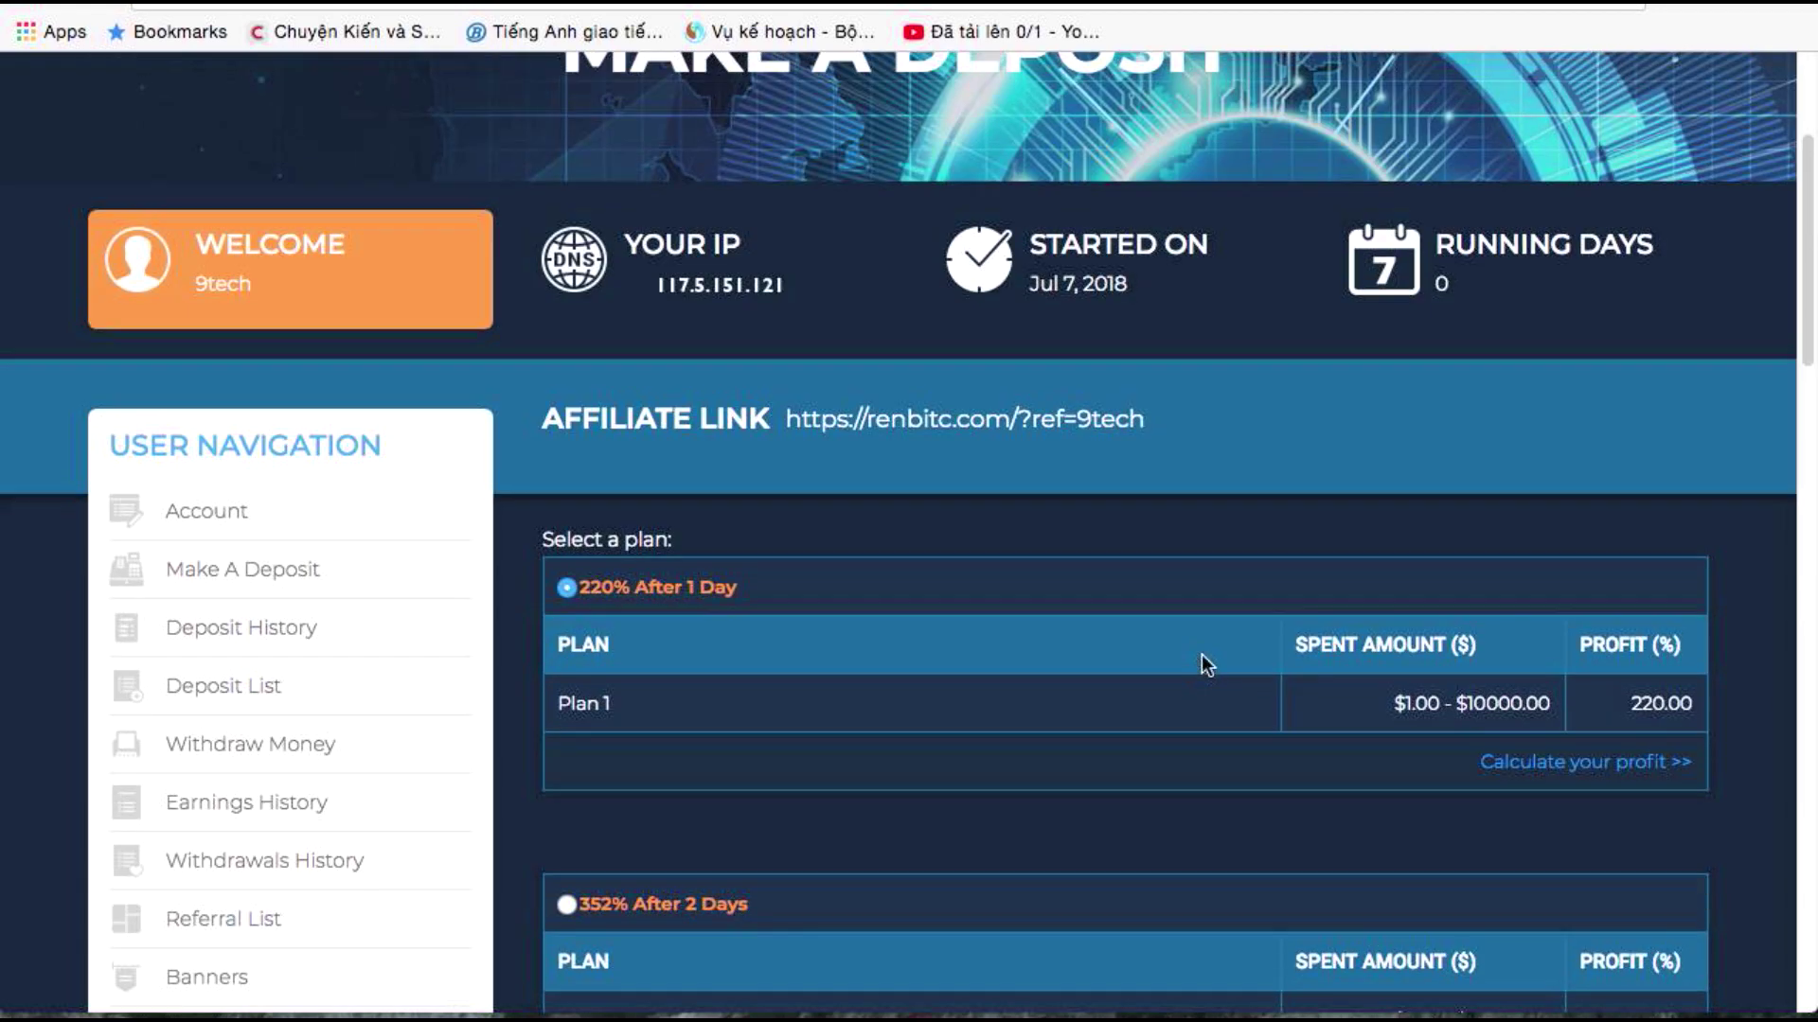
scroll(1201, 656, up, 4)
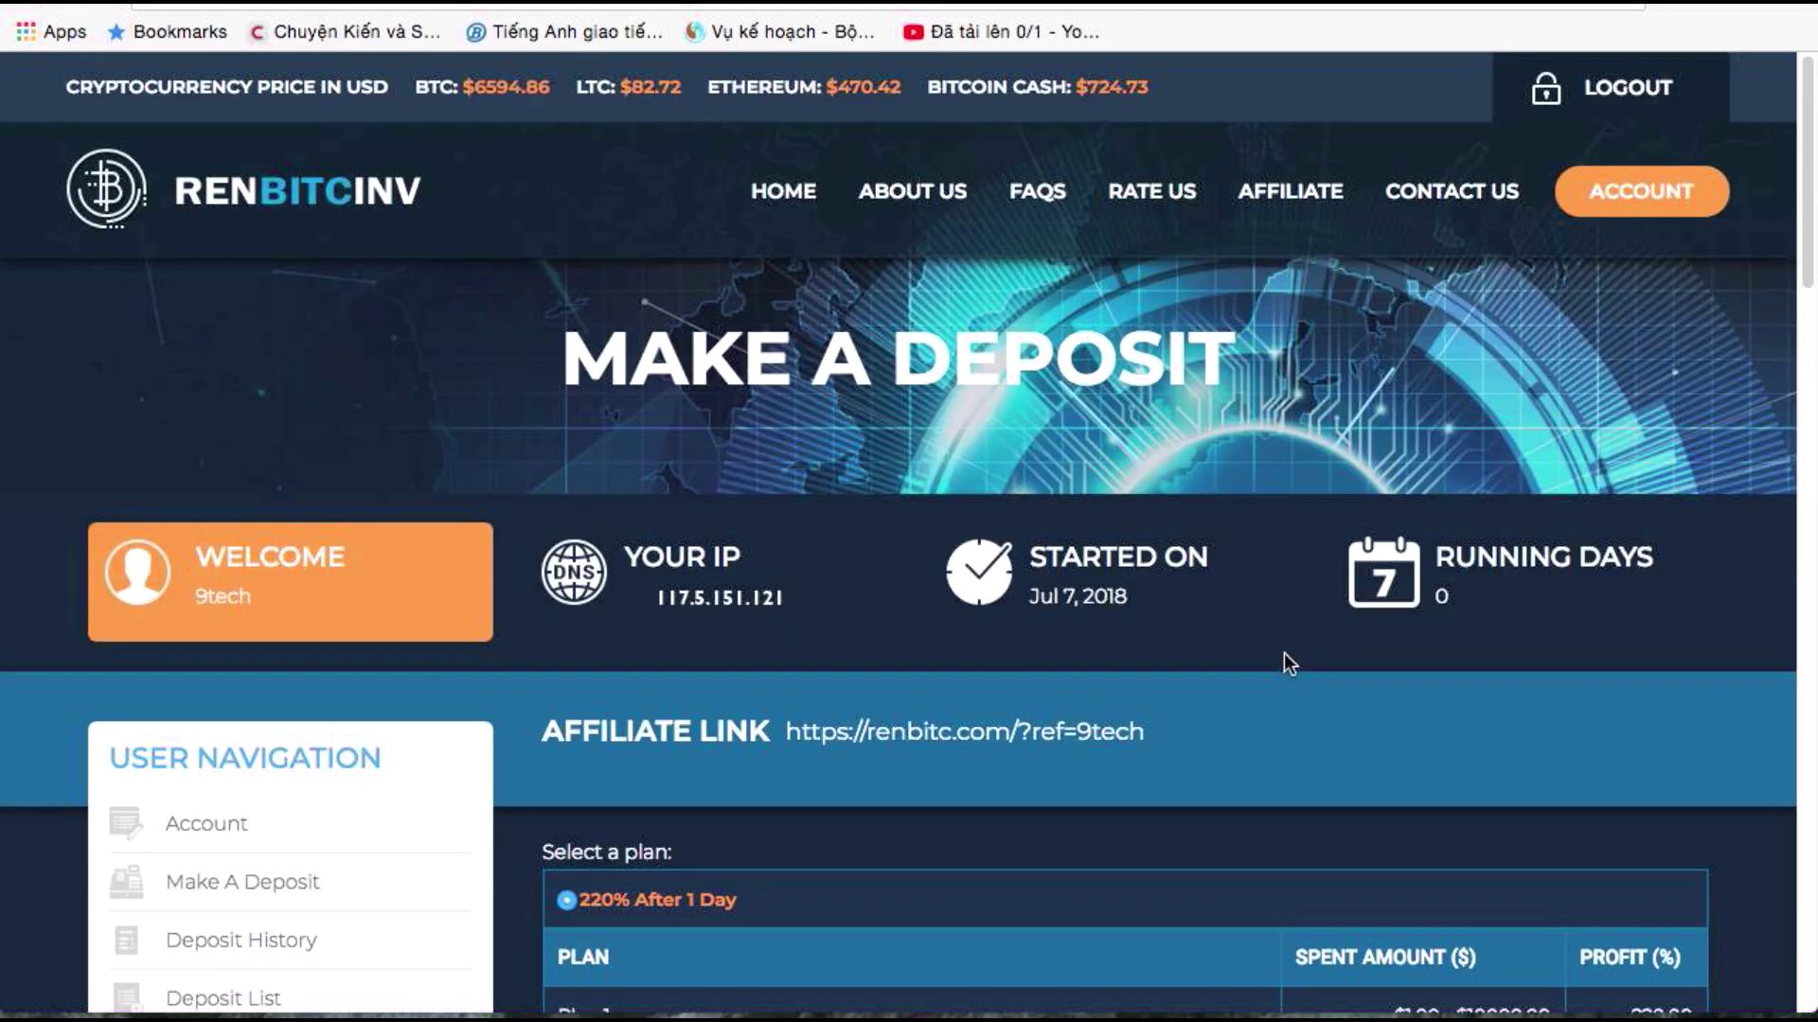
Move down to the deposit form with 220% After 1 Day, 1.00 to spend and PerfectMoney selected
scroll(1268, 657, down, 10)
scroll(1227, 656, down, 5)
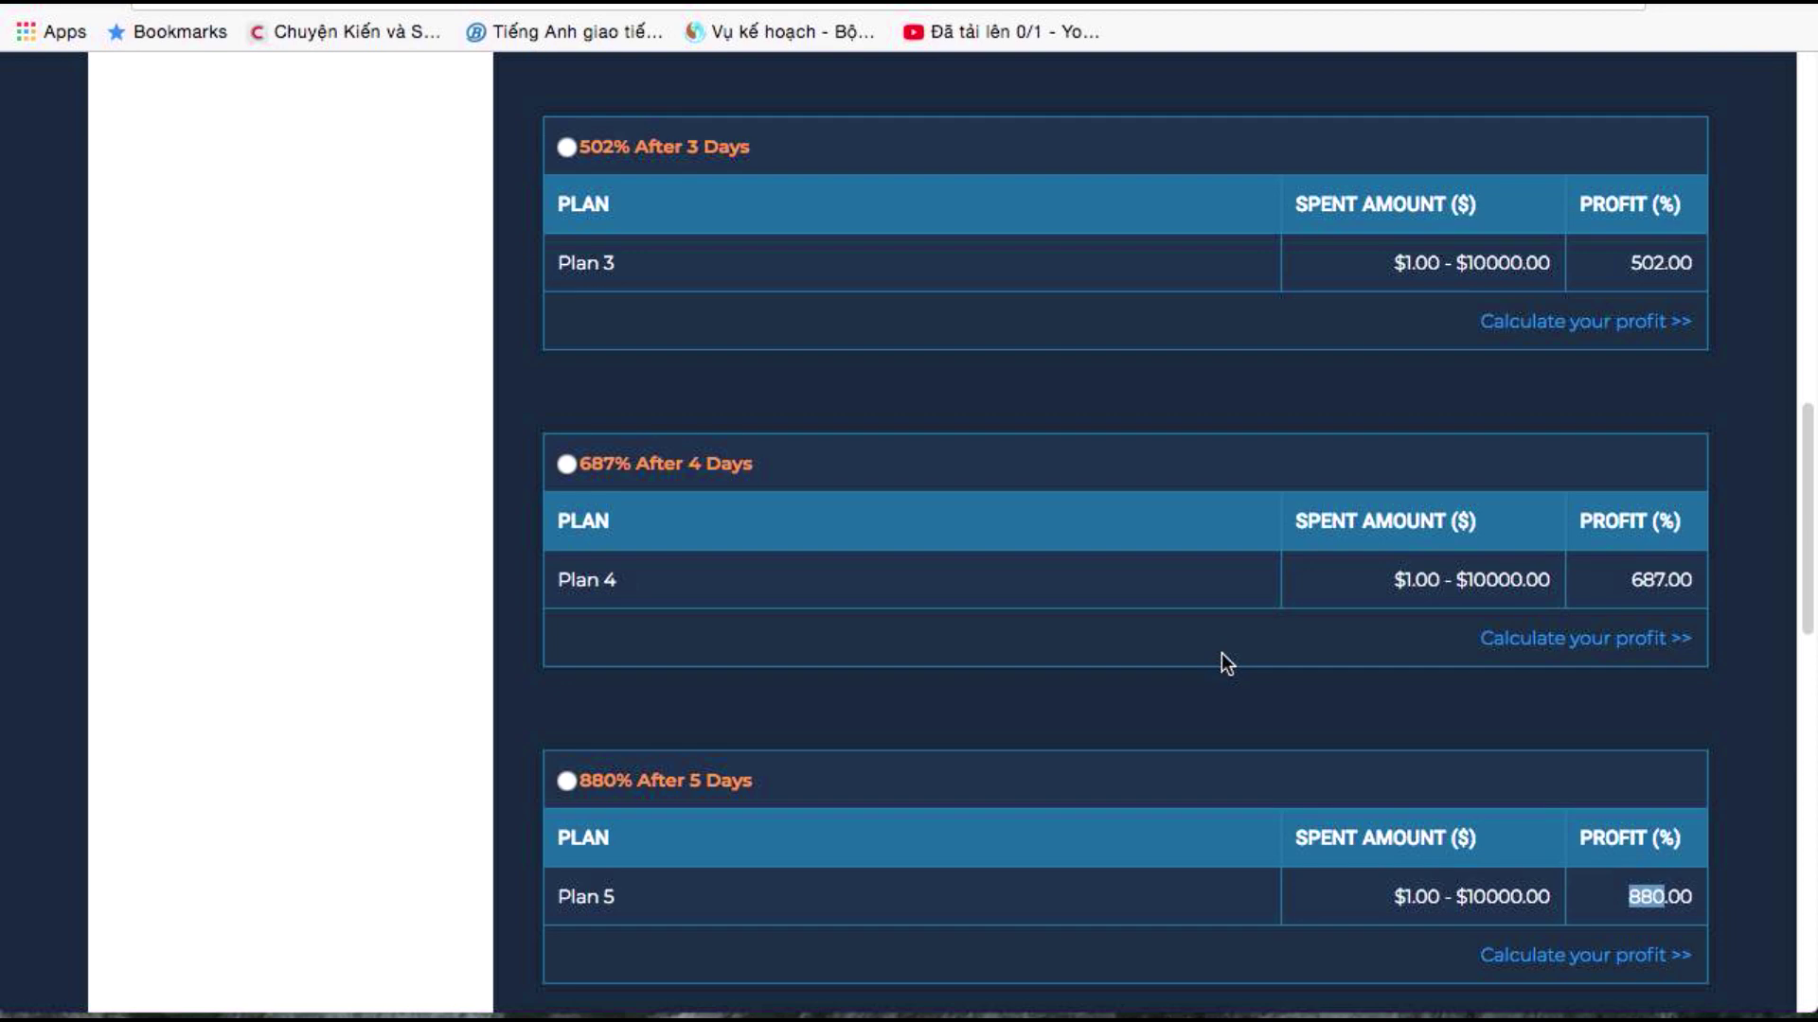
scroll(1221, 662, down, 5)
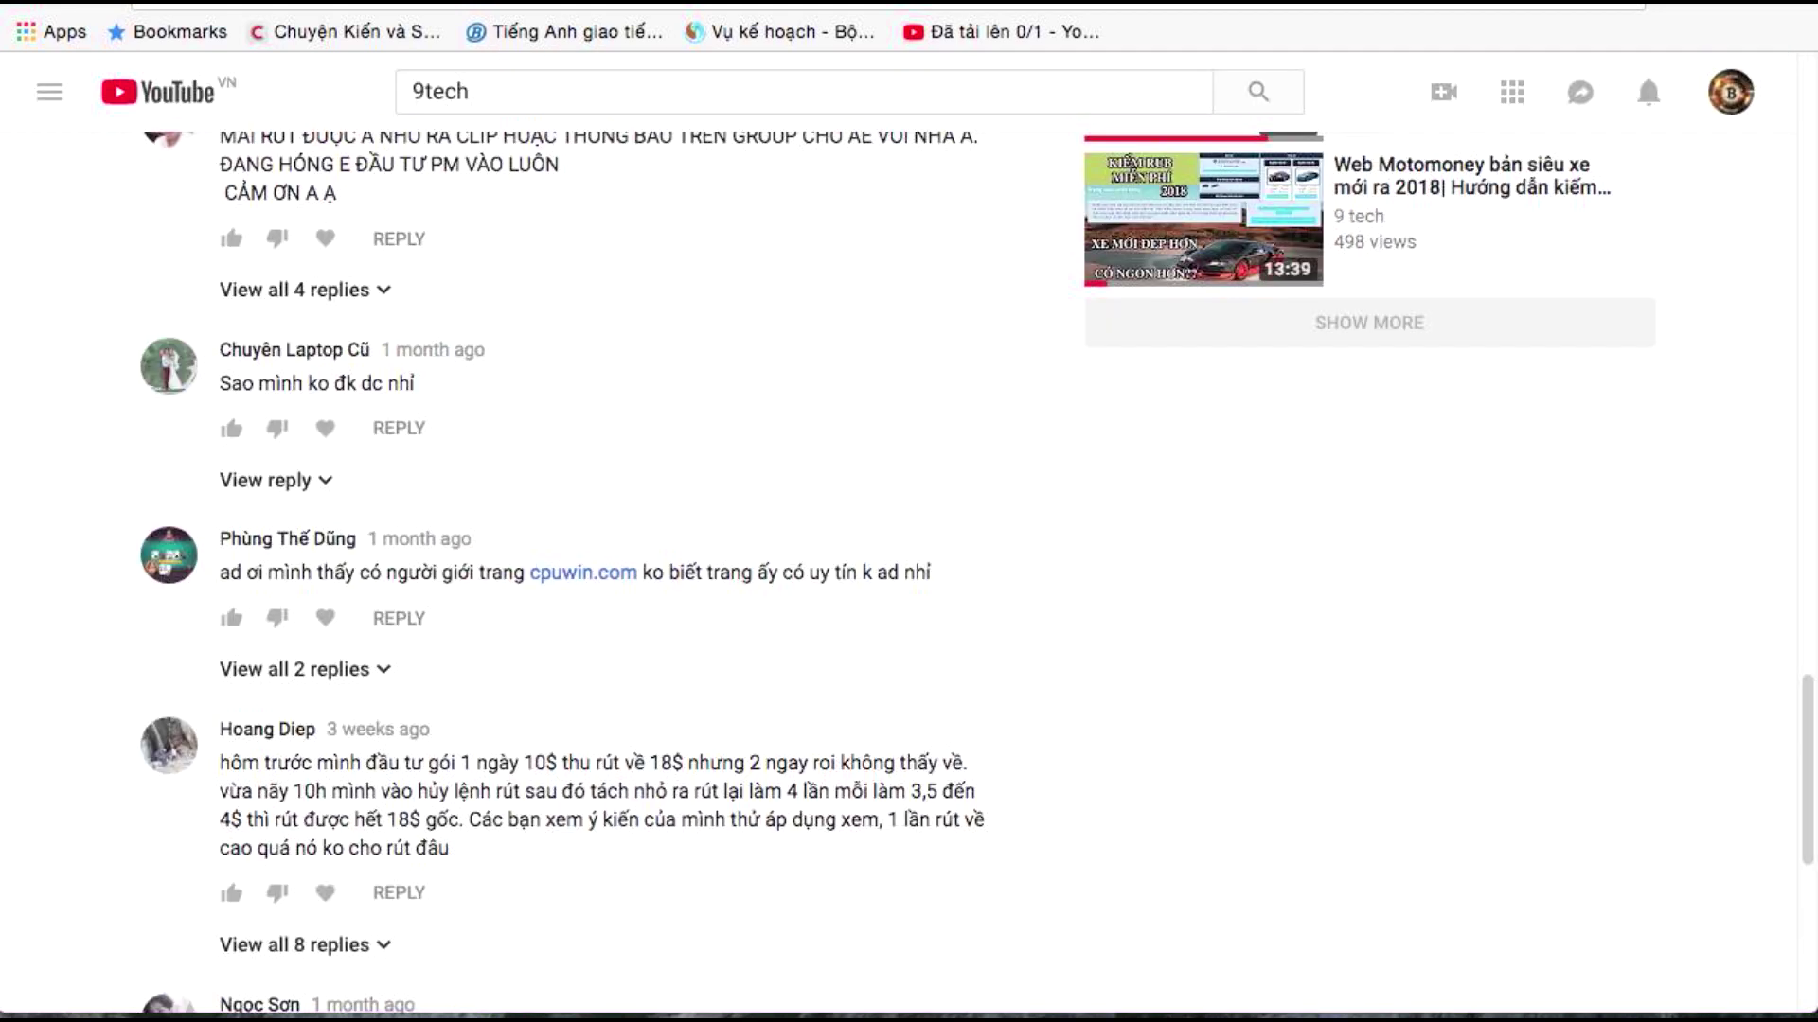
scroll(606, 568, up, 10)
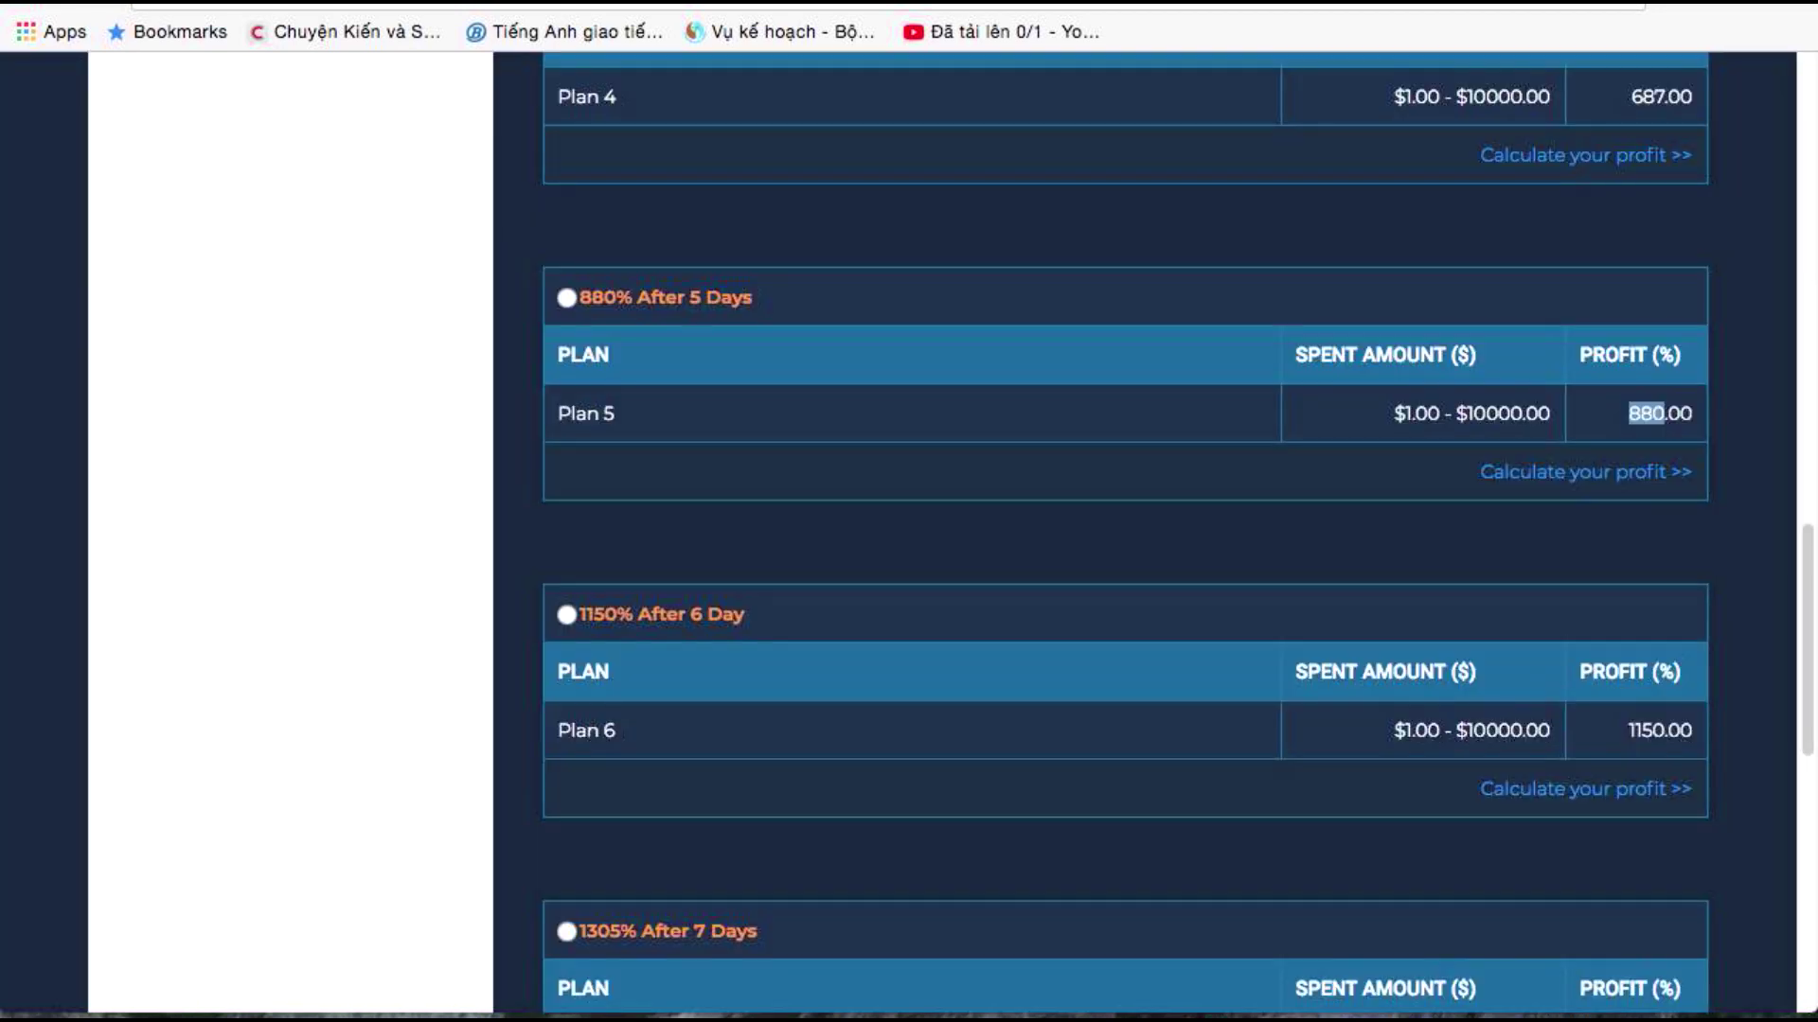
scroll(674, 521, up, 11)
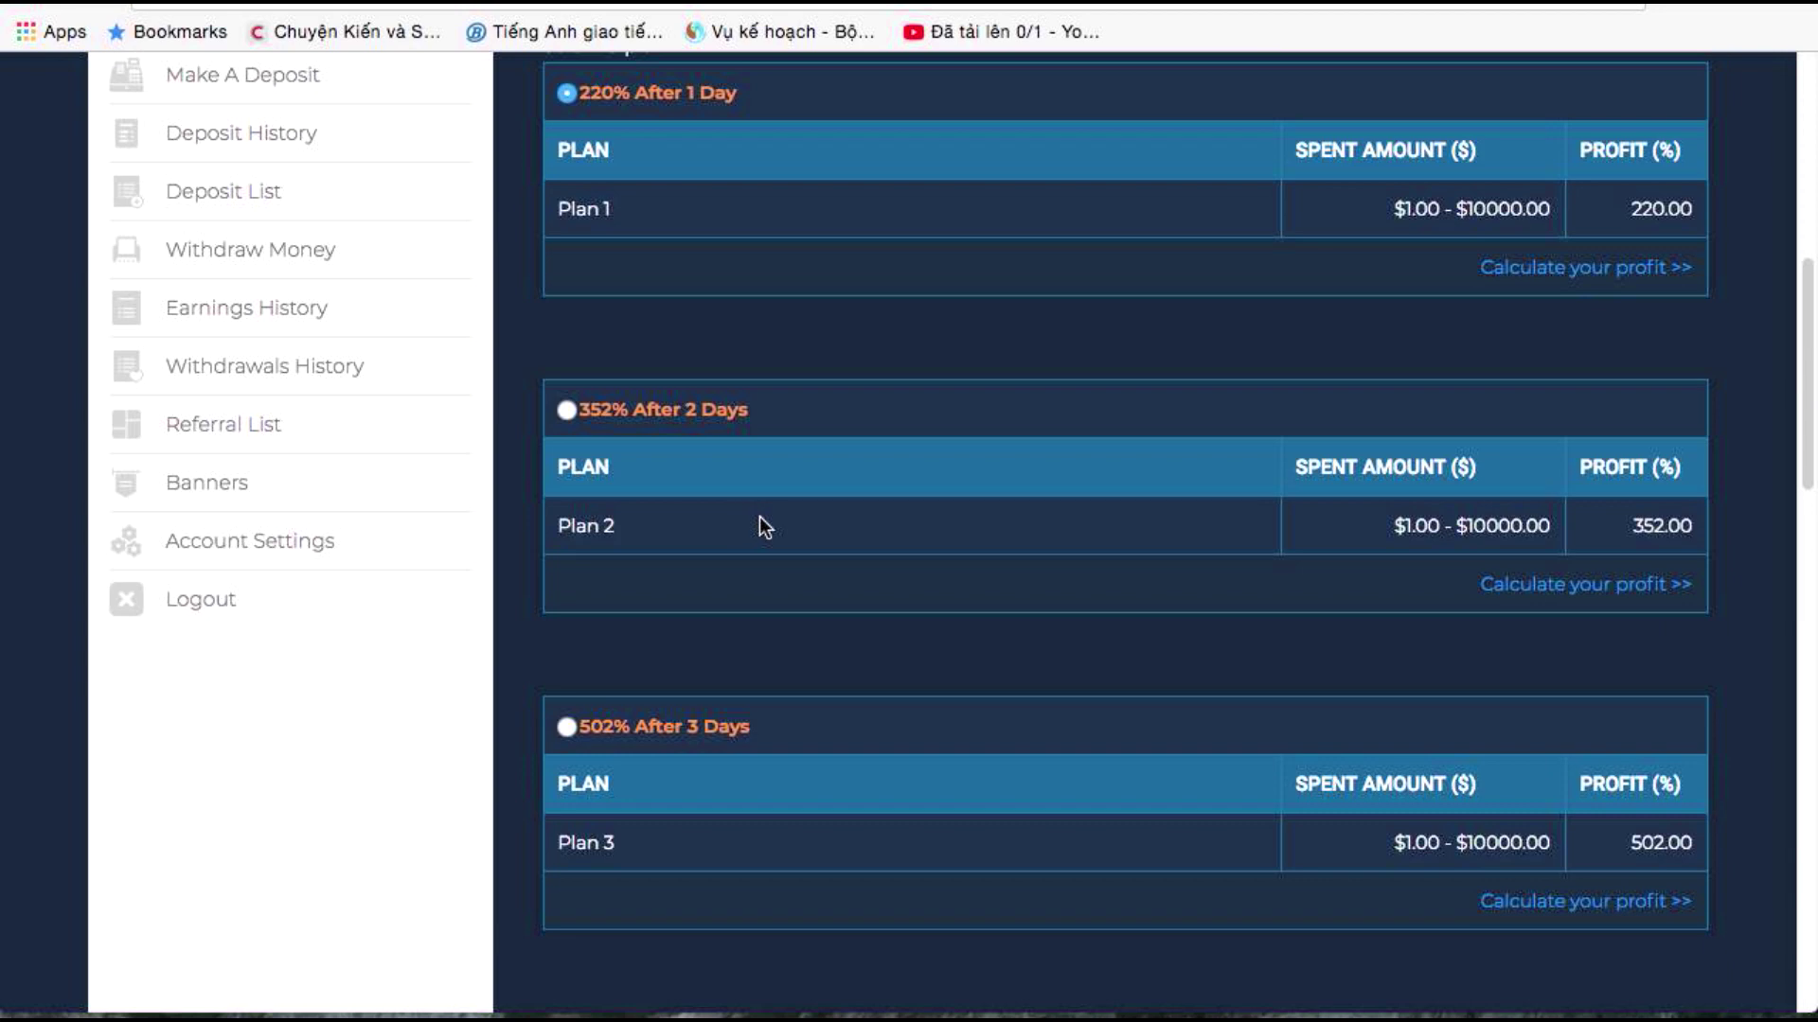
scroll(765, 526, up, 5)
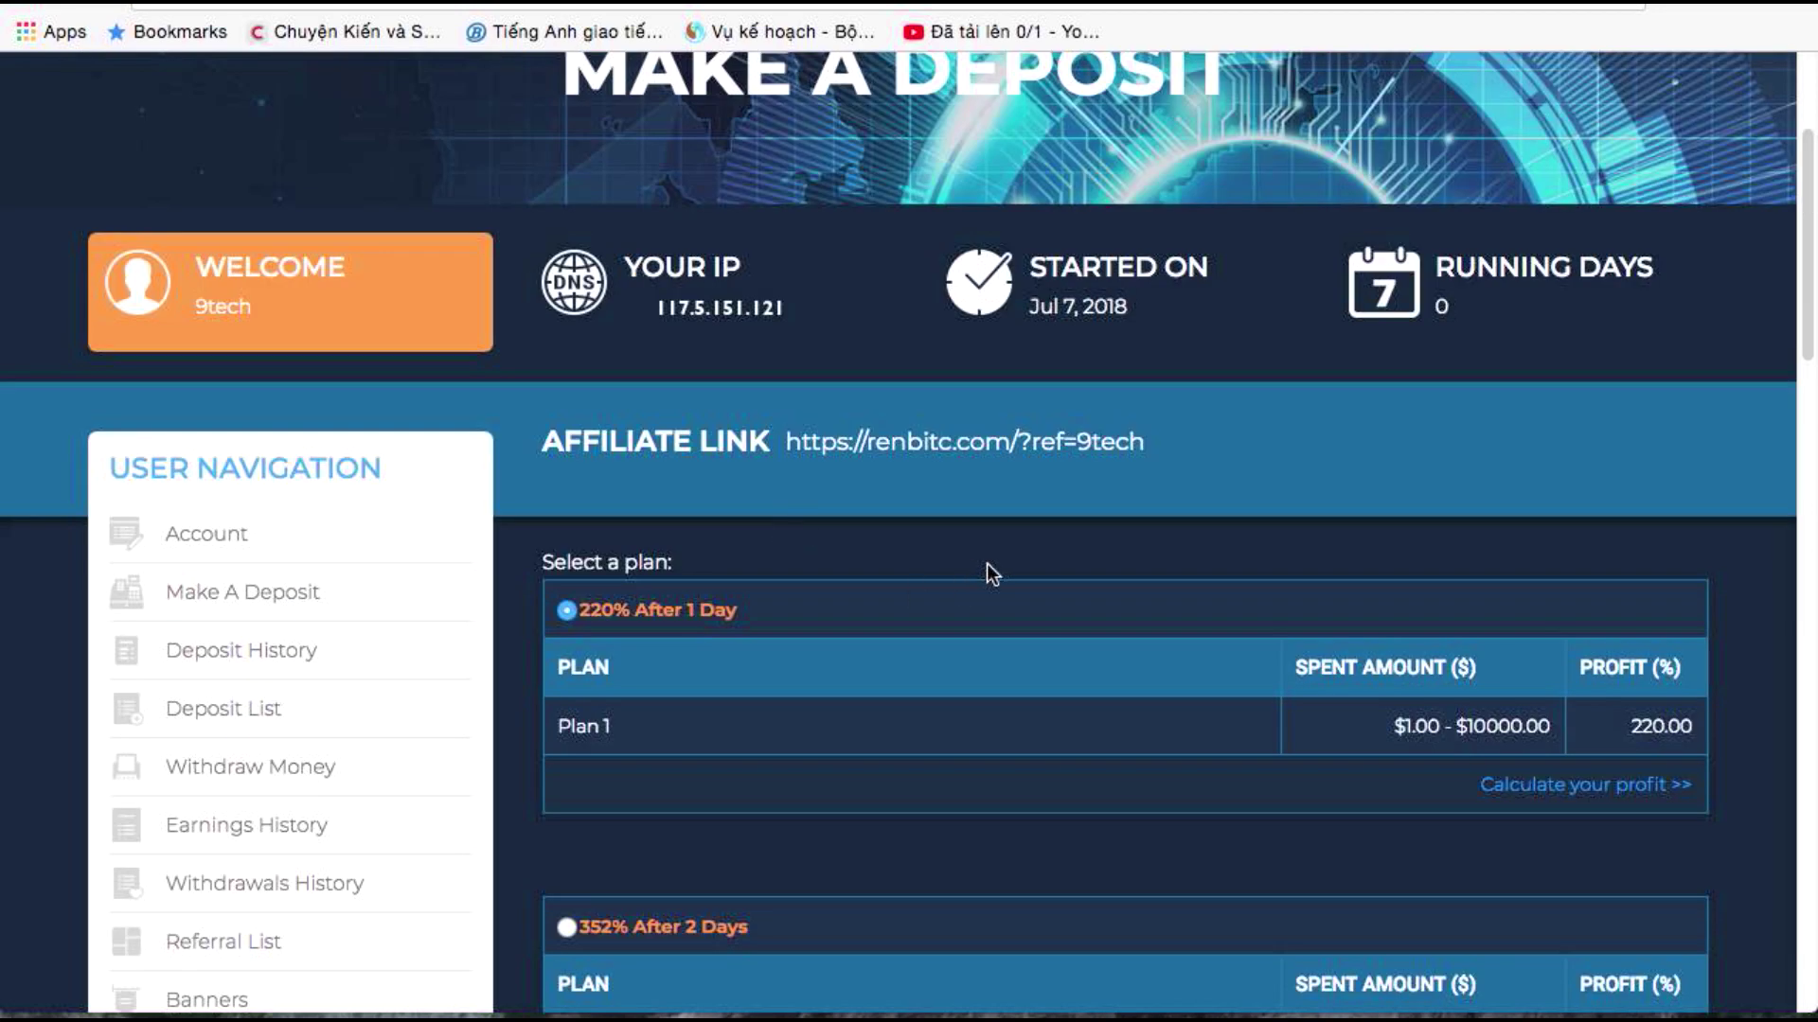
scroll(986, 575, down, 1)
drag(1393, 612, 1693, 613)
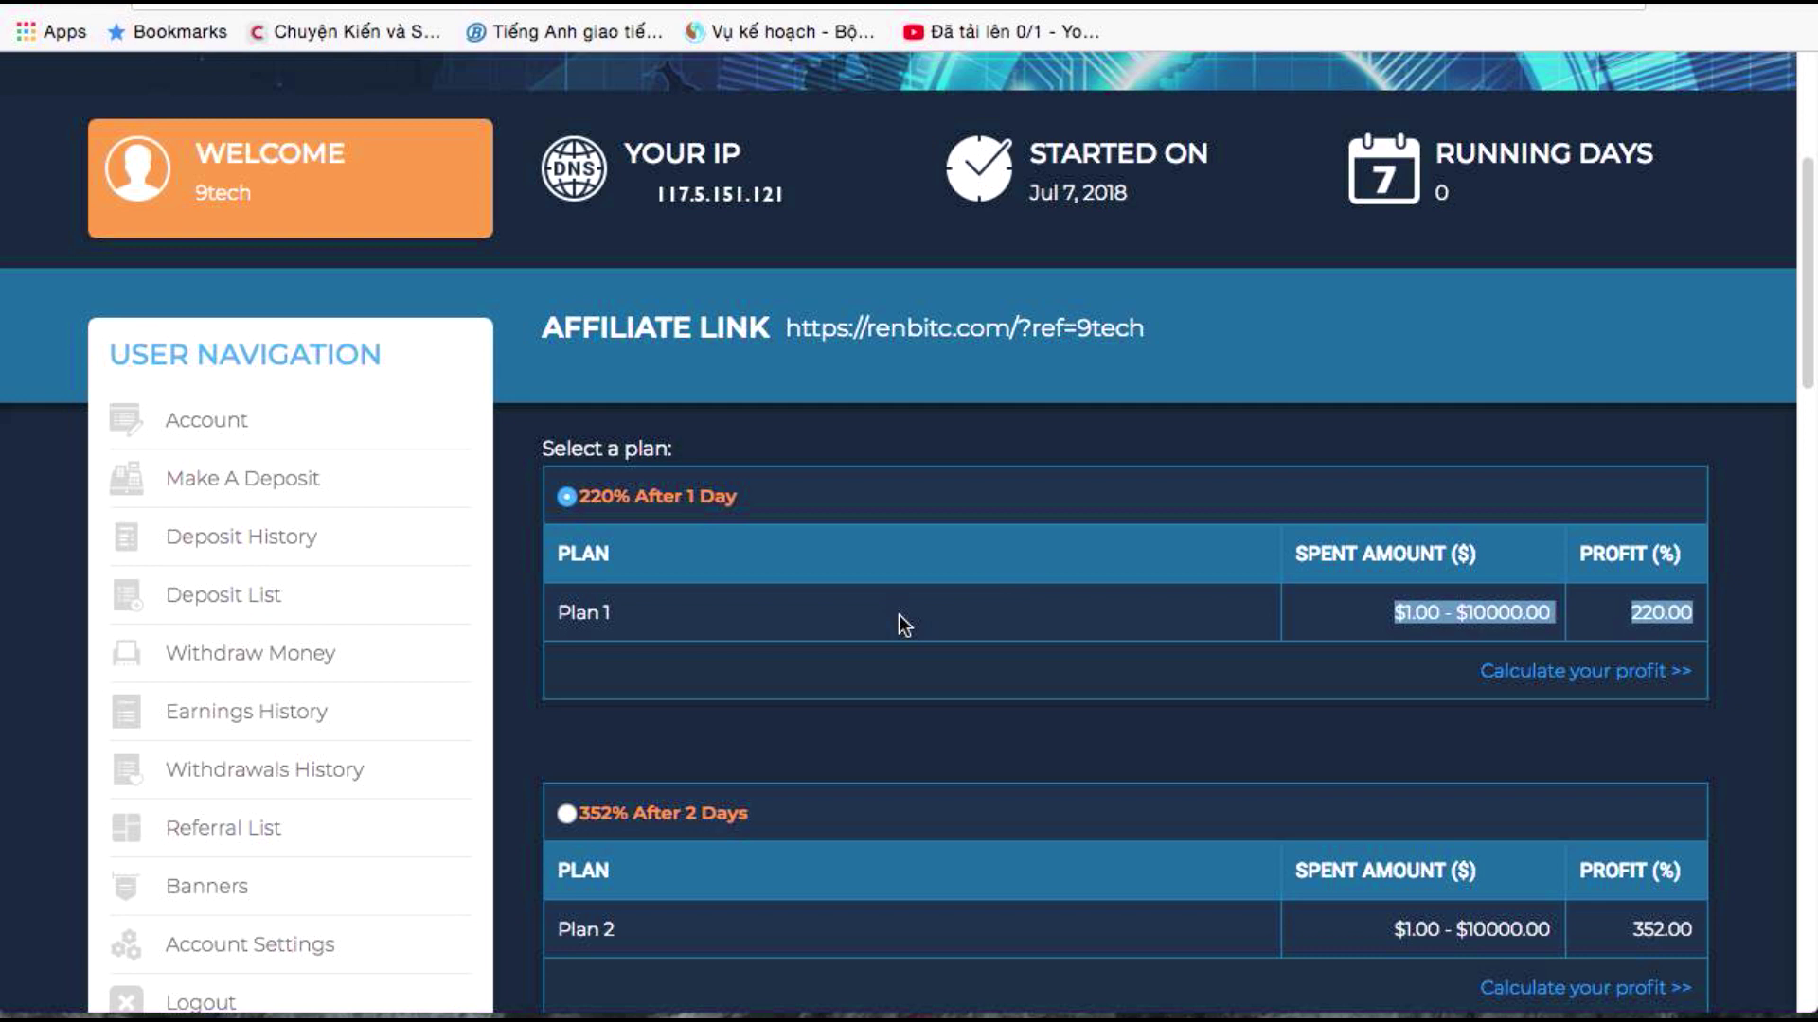
scroll(904, 625, down, 3)
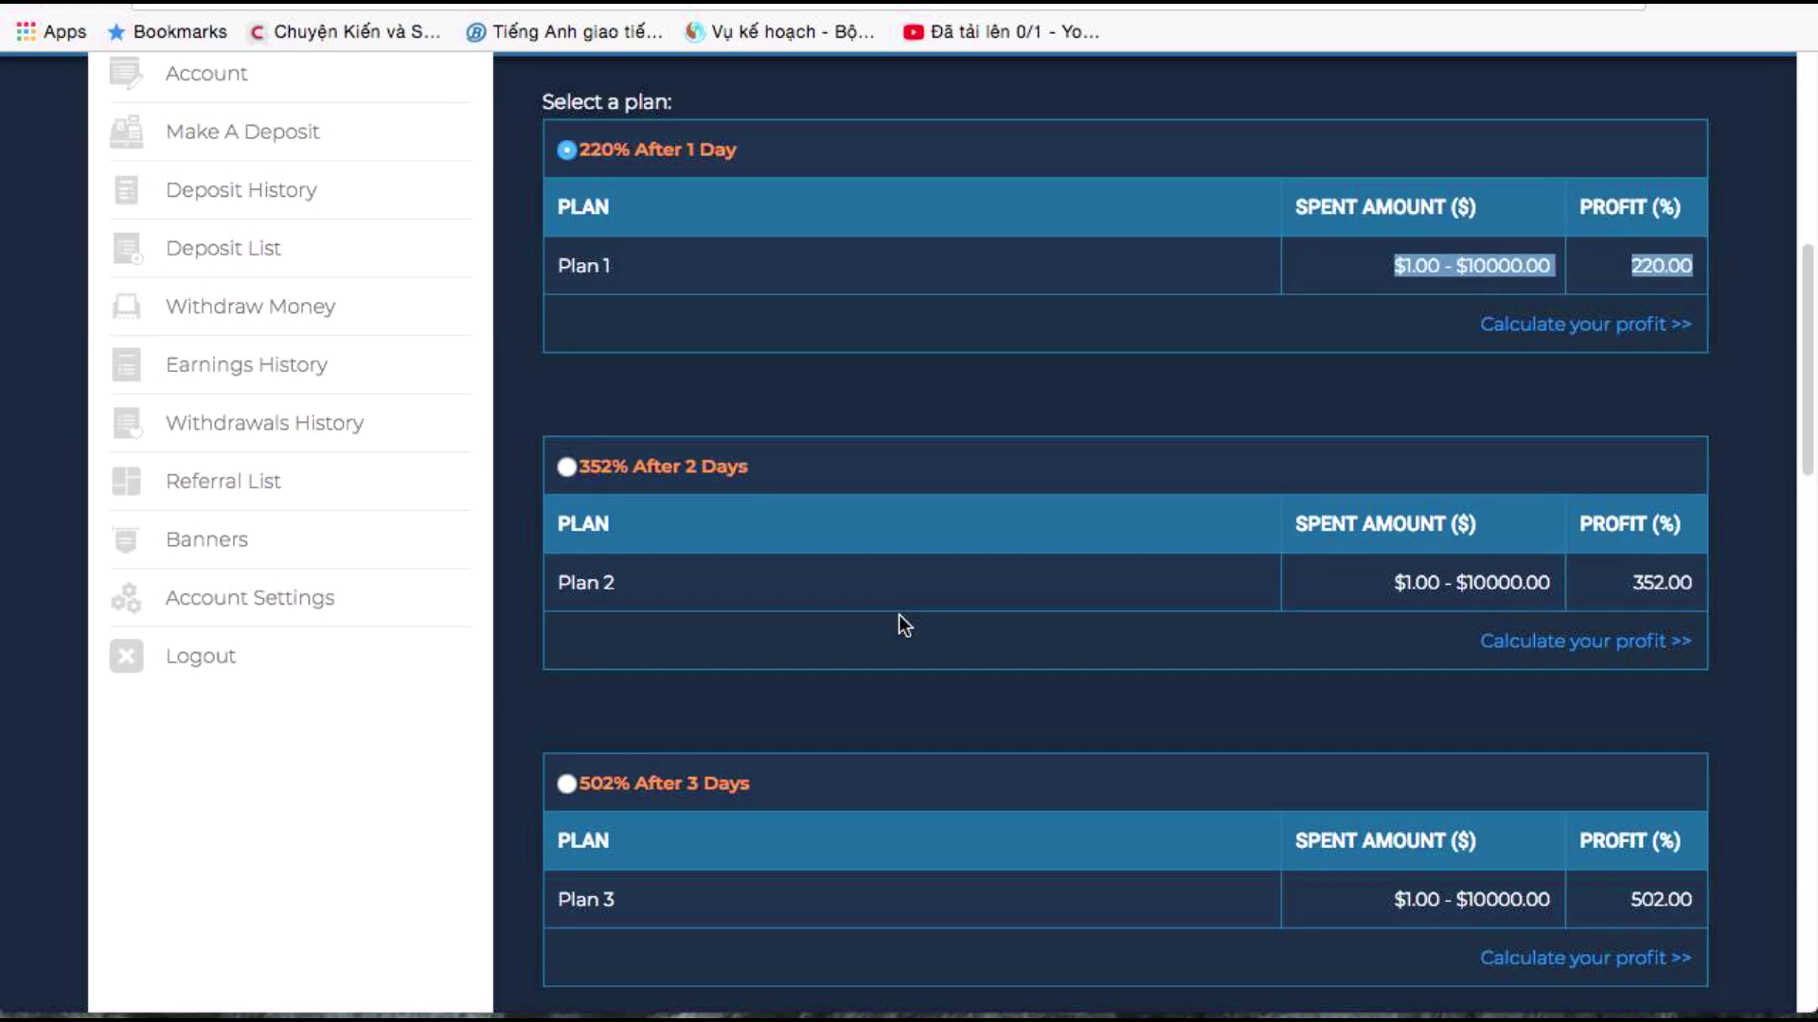
scroll(899, 615, down, 19)
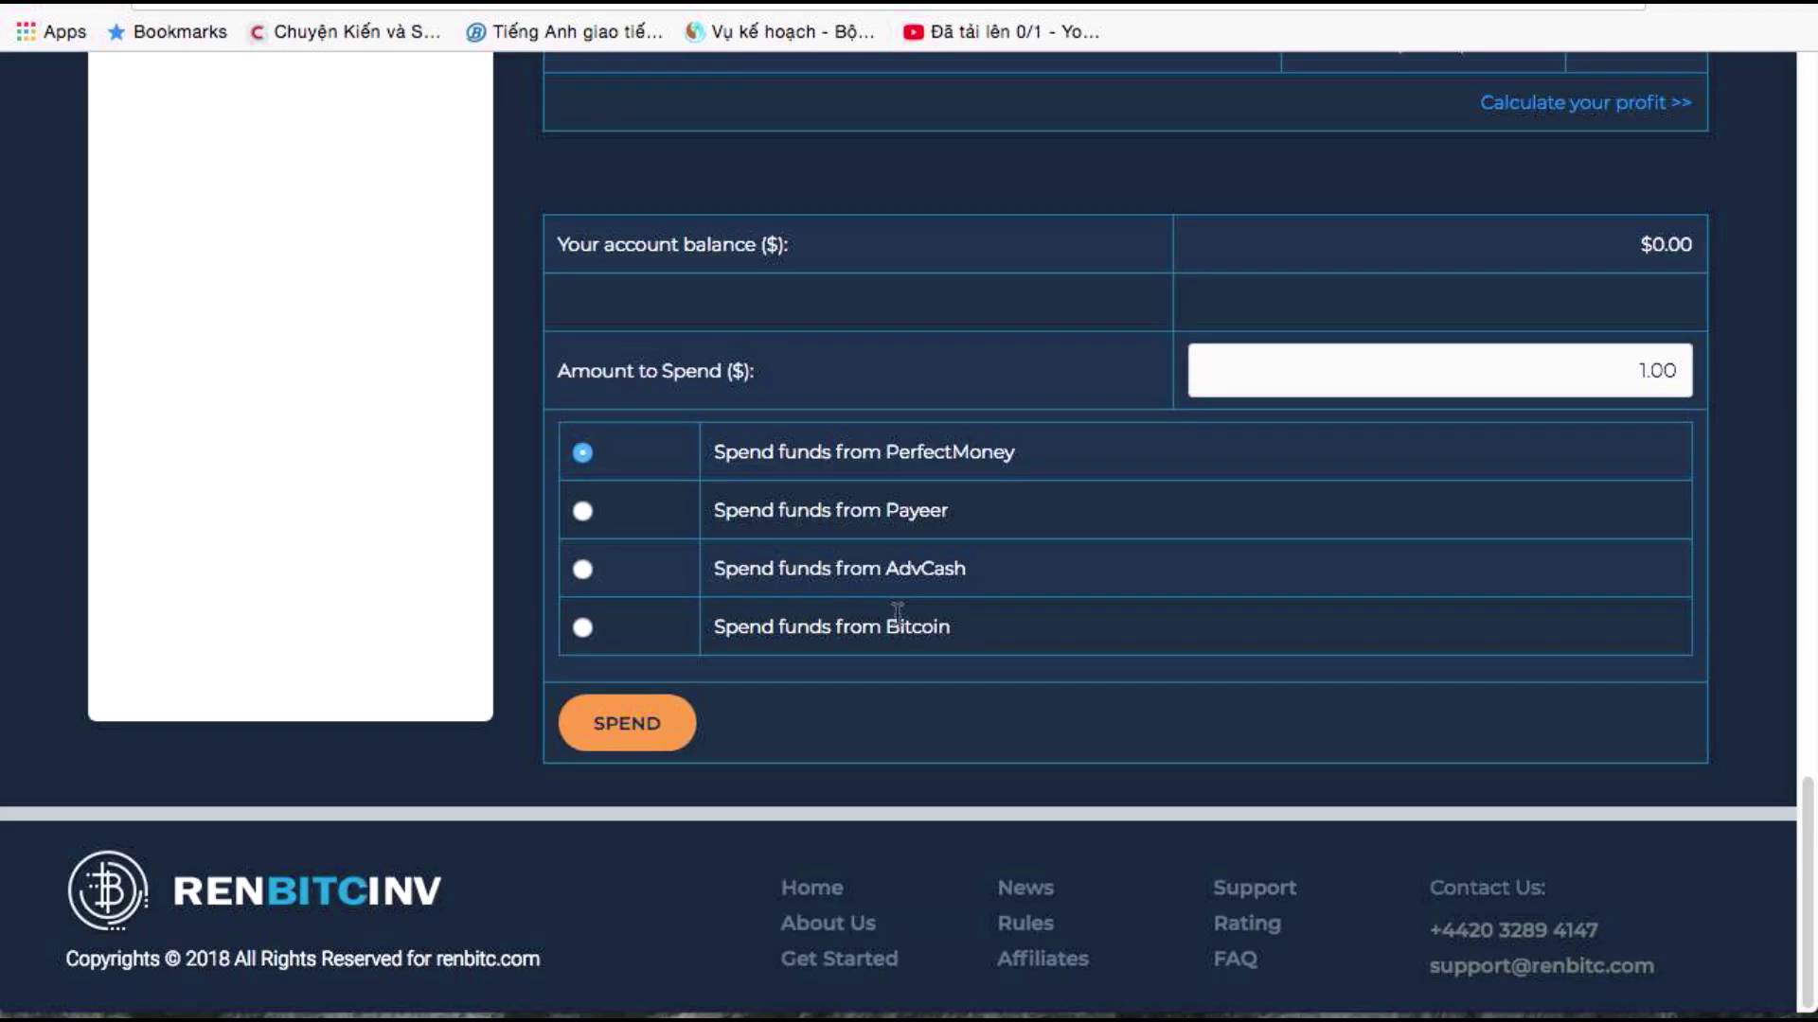
Submit the $1.00 PerfectMoney deposit and confirm it on the Deposit Confirmation page
click(1351, 373)
click(613, 730)
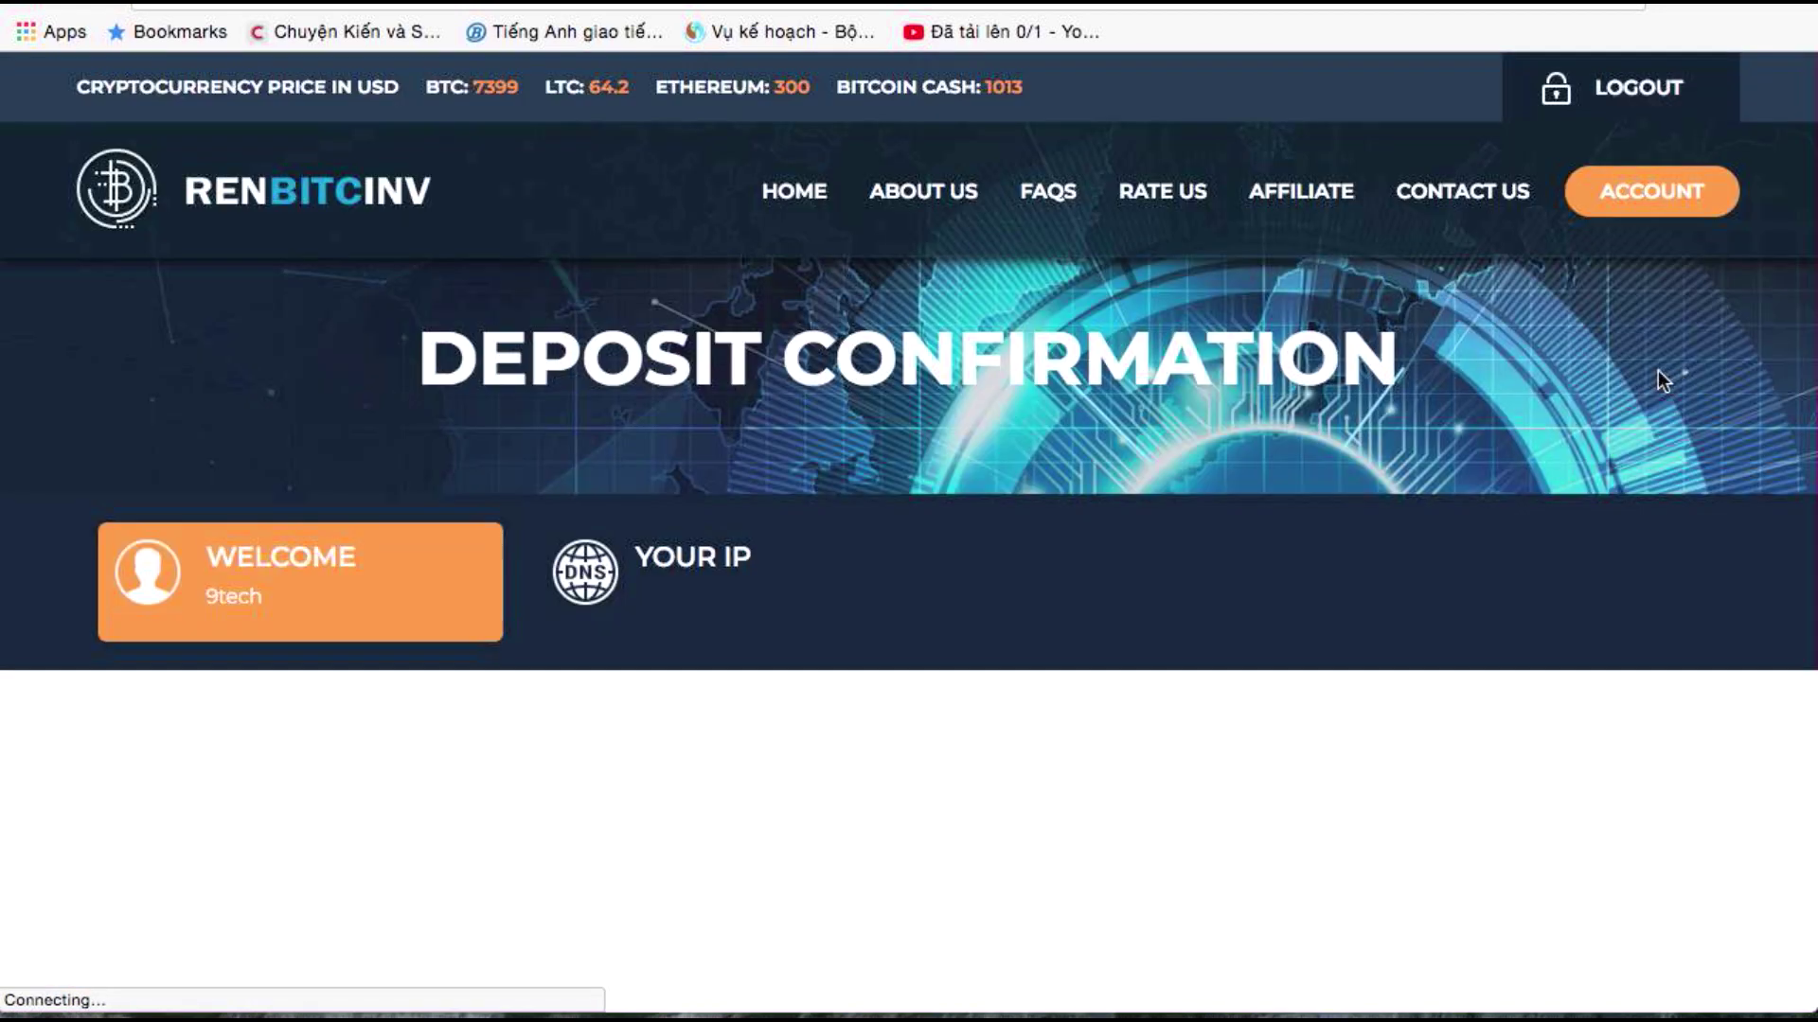
scroll(848, 629, down, 5)
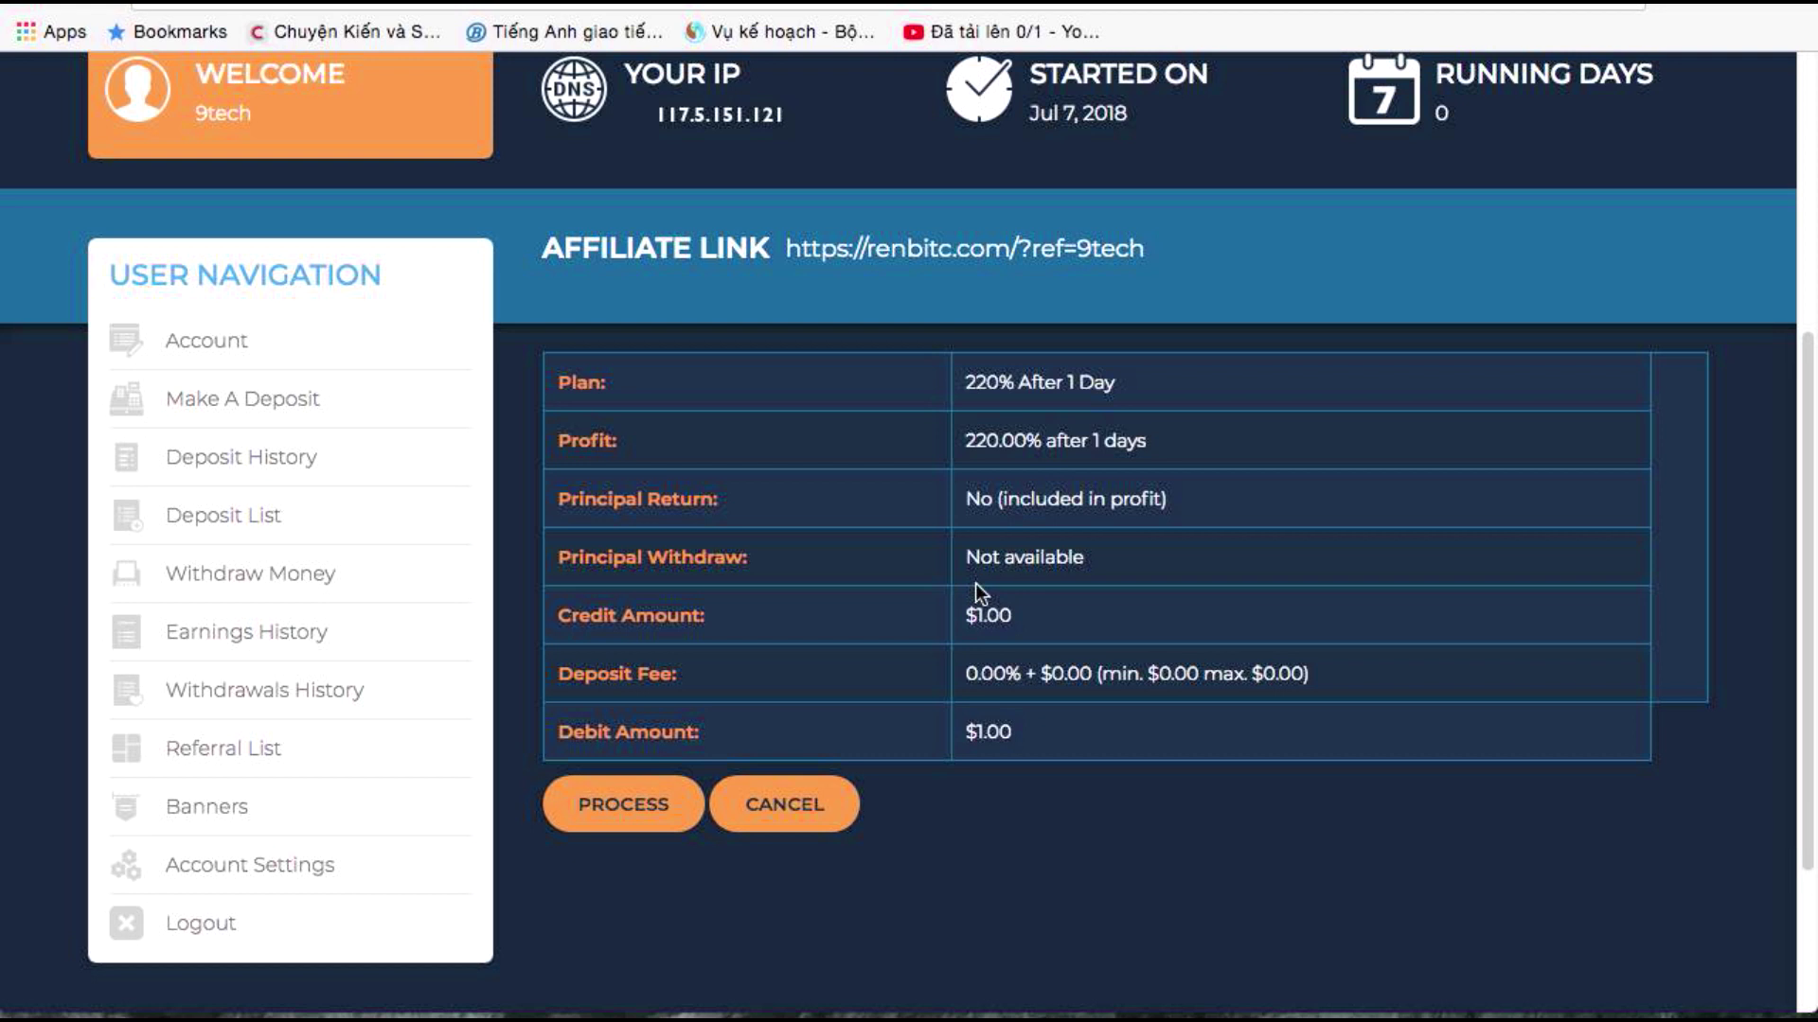
click(662, 807)
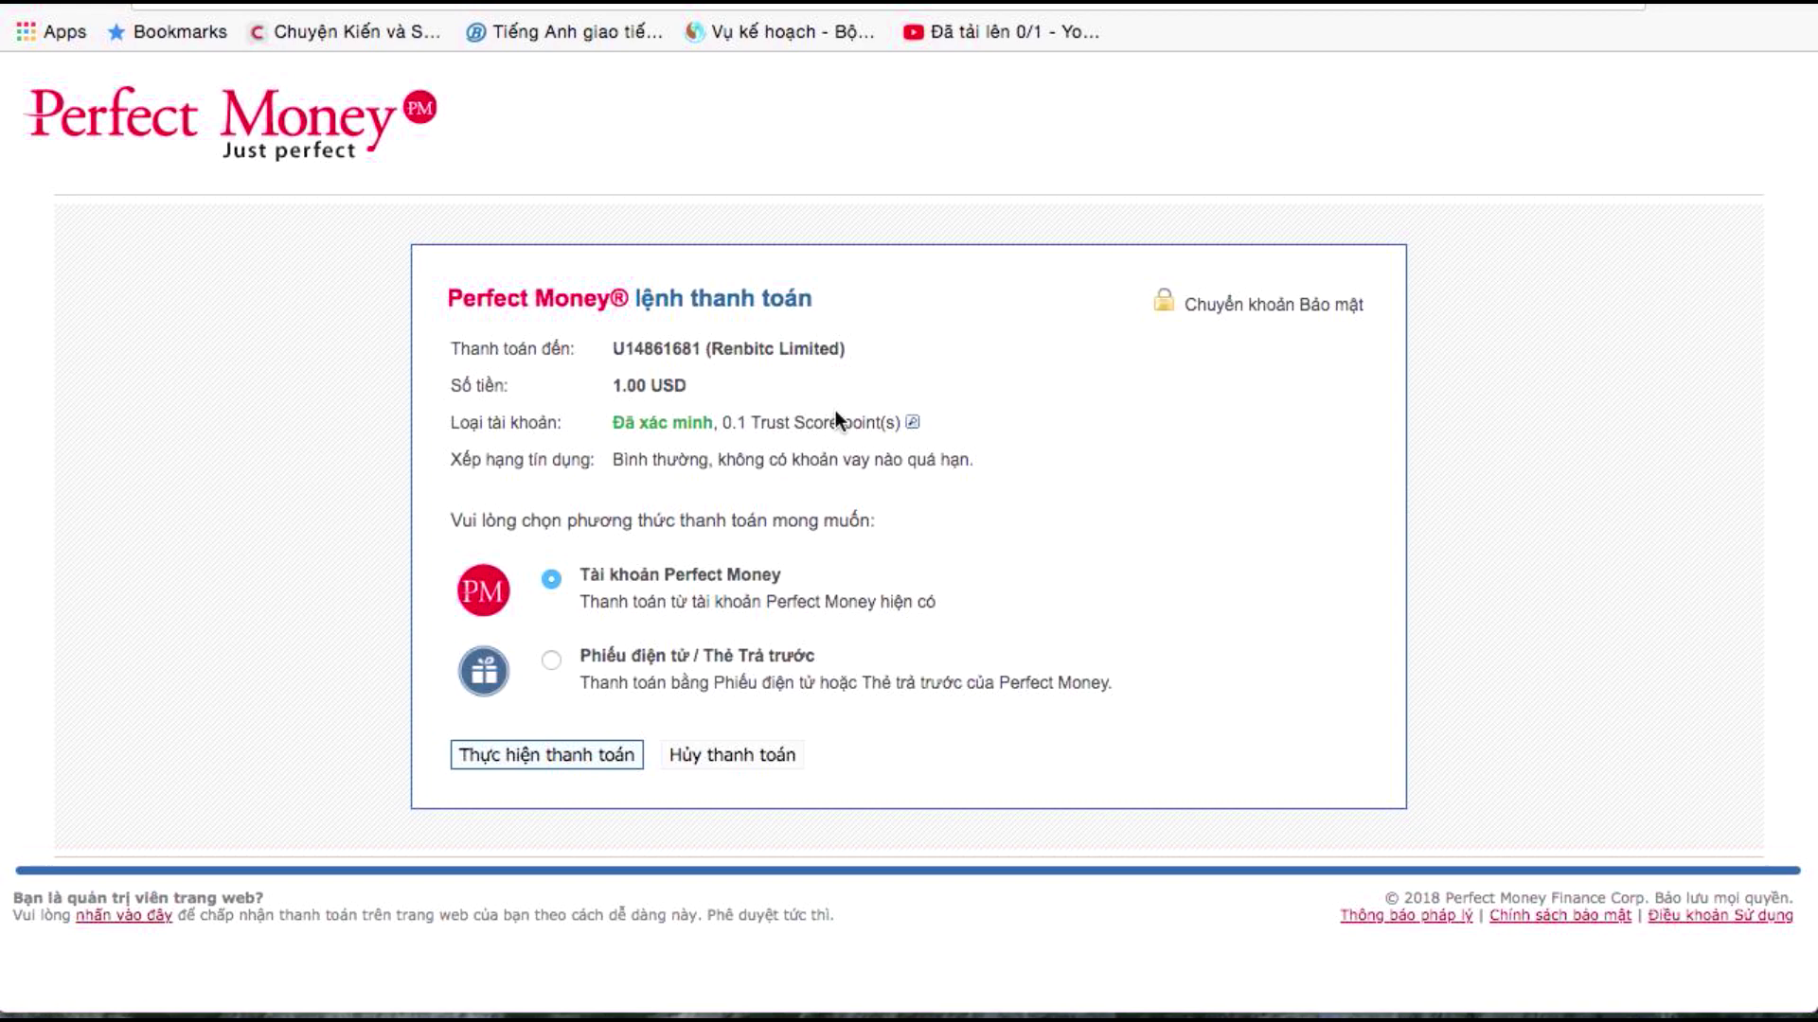
Choose payment from an existing Perfect Money account, enter the Turing captcha number, and preview the payment
click(552, 765)
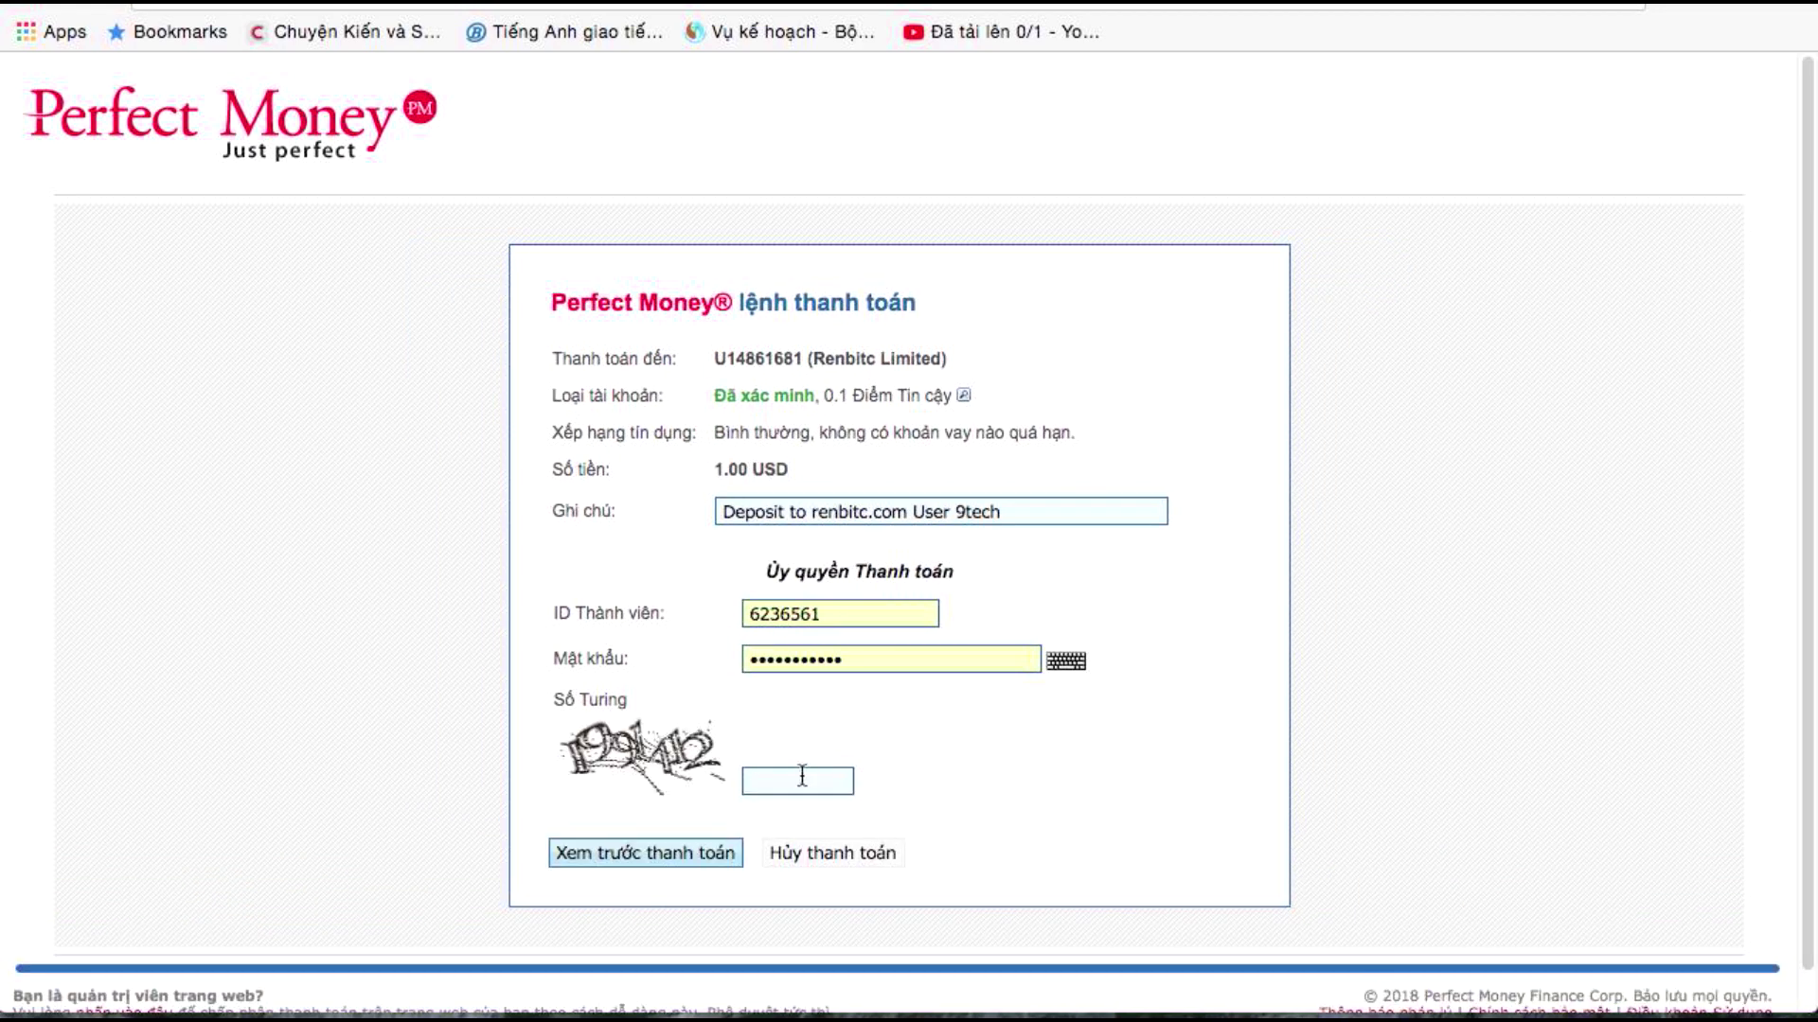
click(802, 776)
text(1991412)
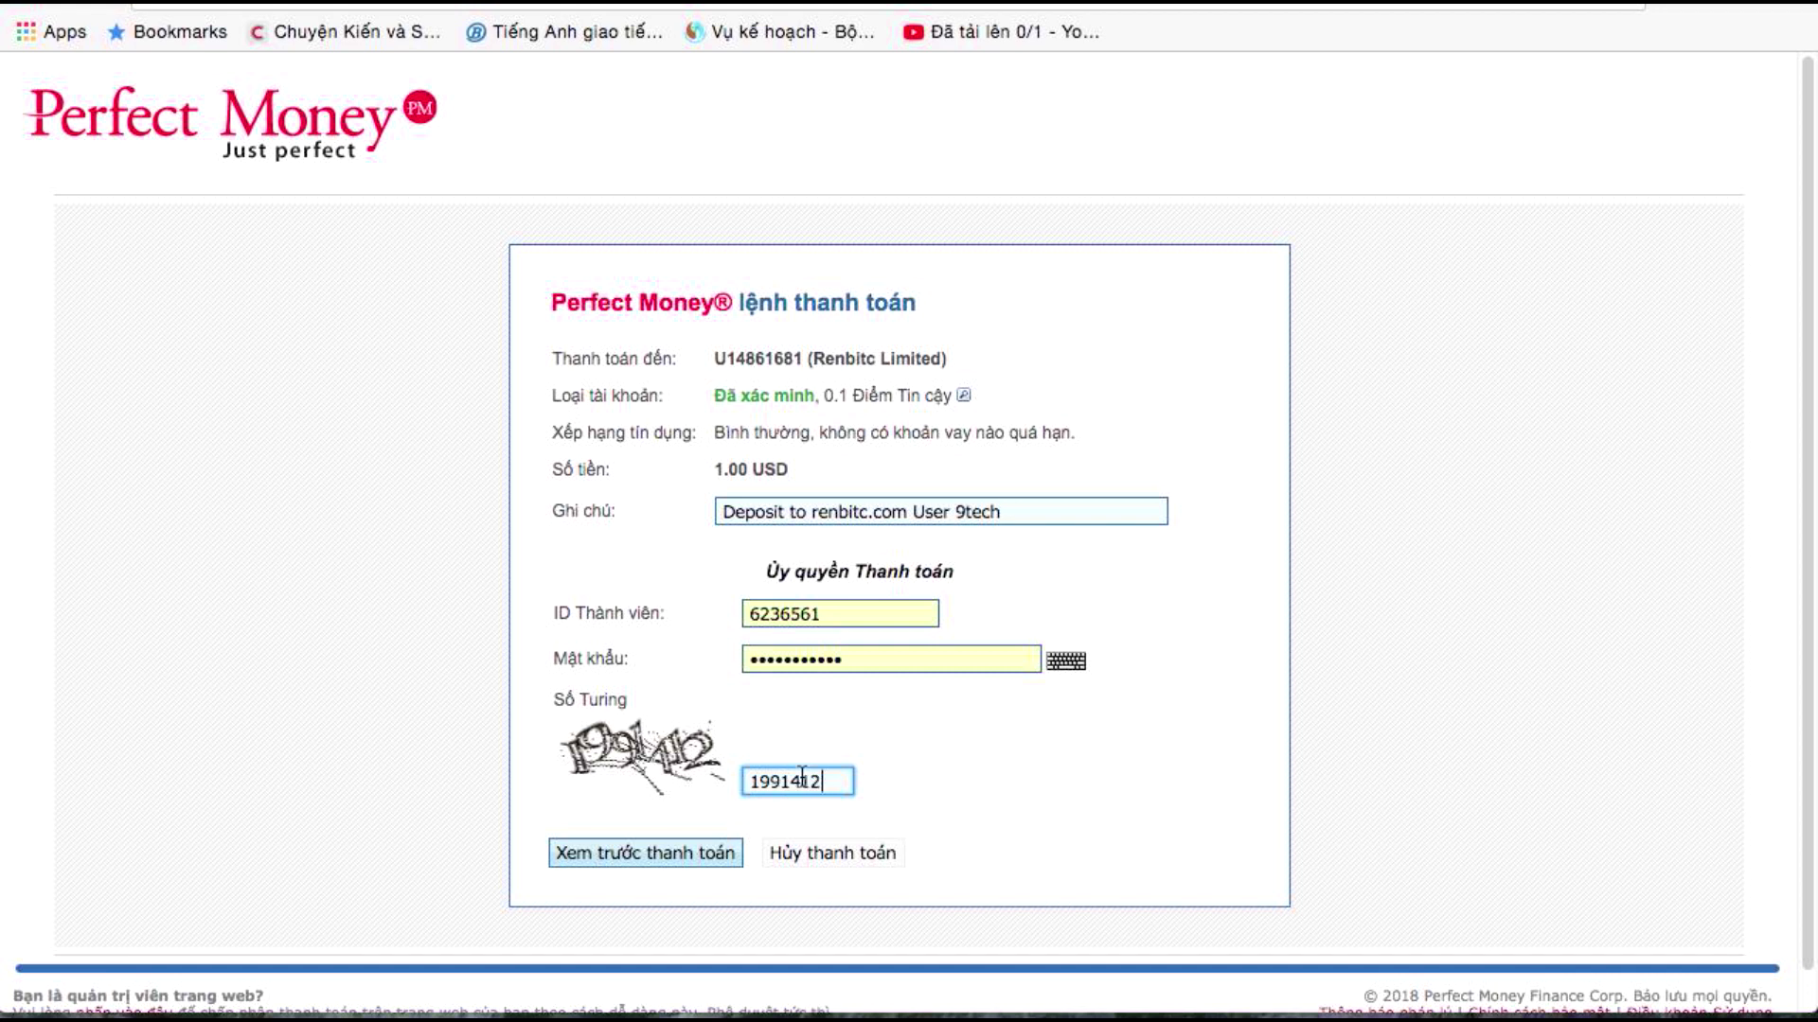
click(682, 855)
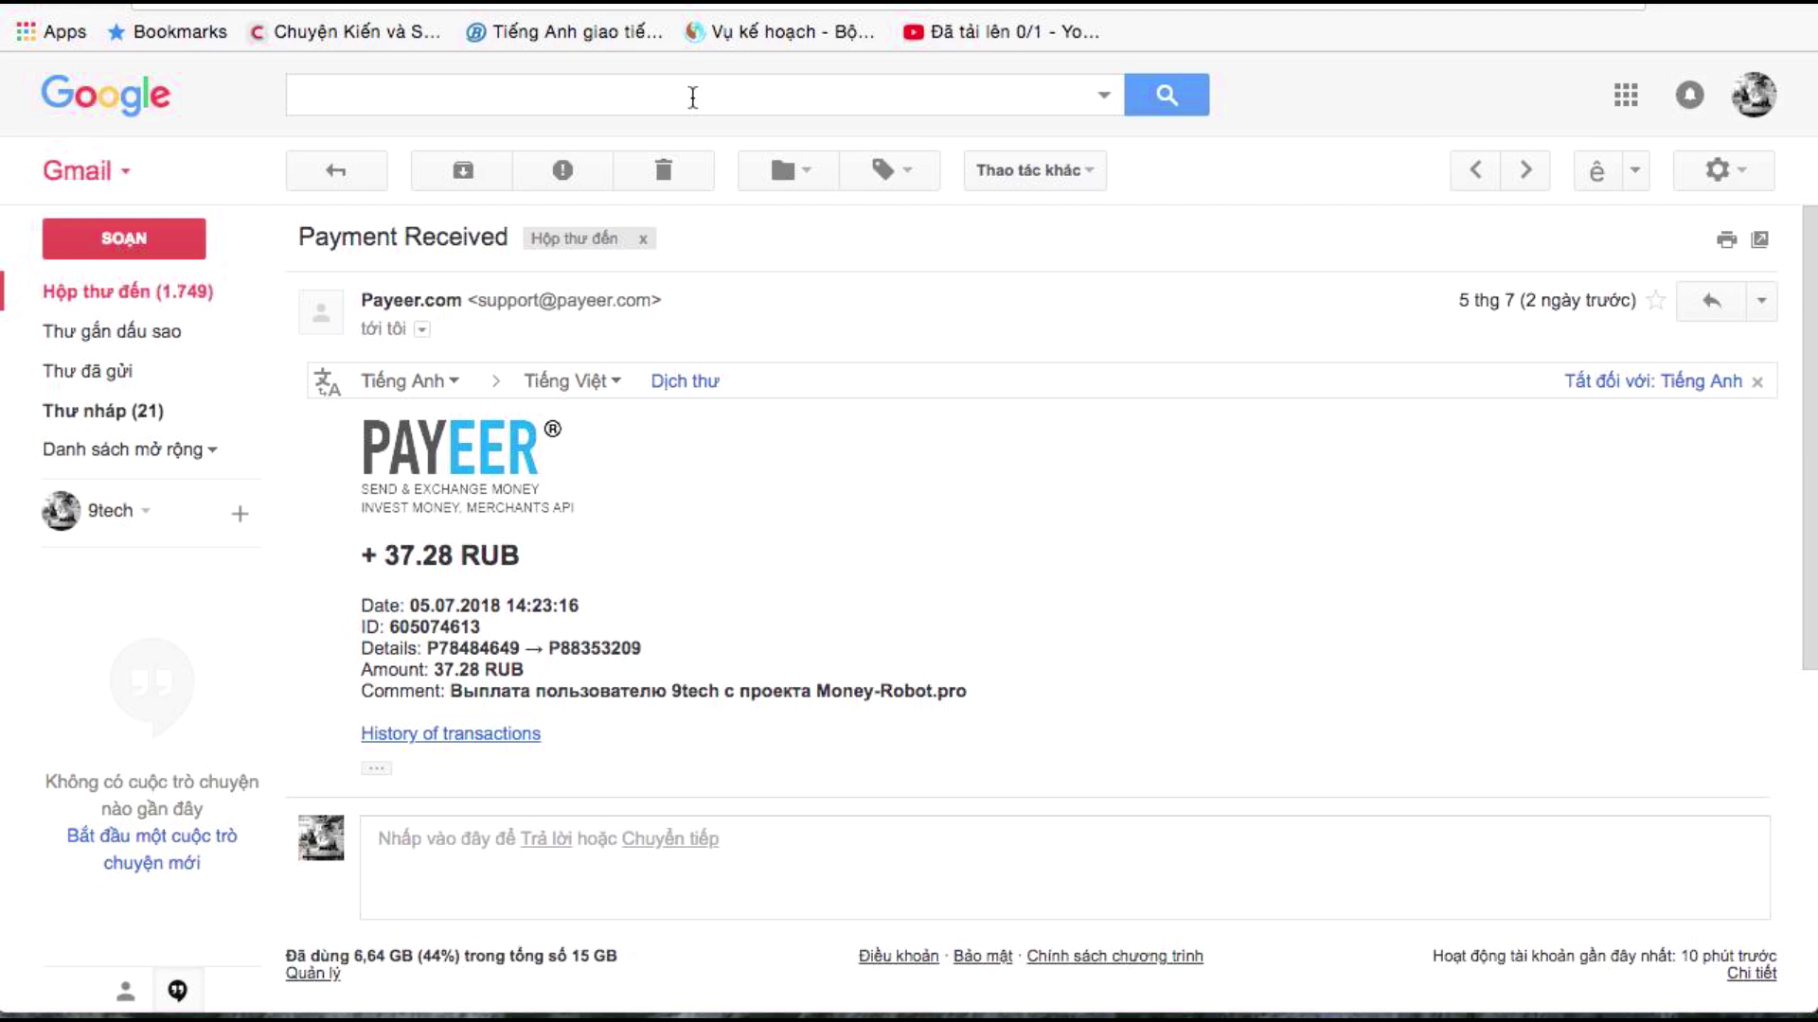
Reload the Gmail inbox and open the Perfect Money PIN Code email
click(190, 292)
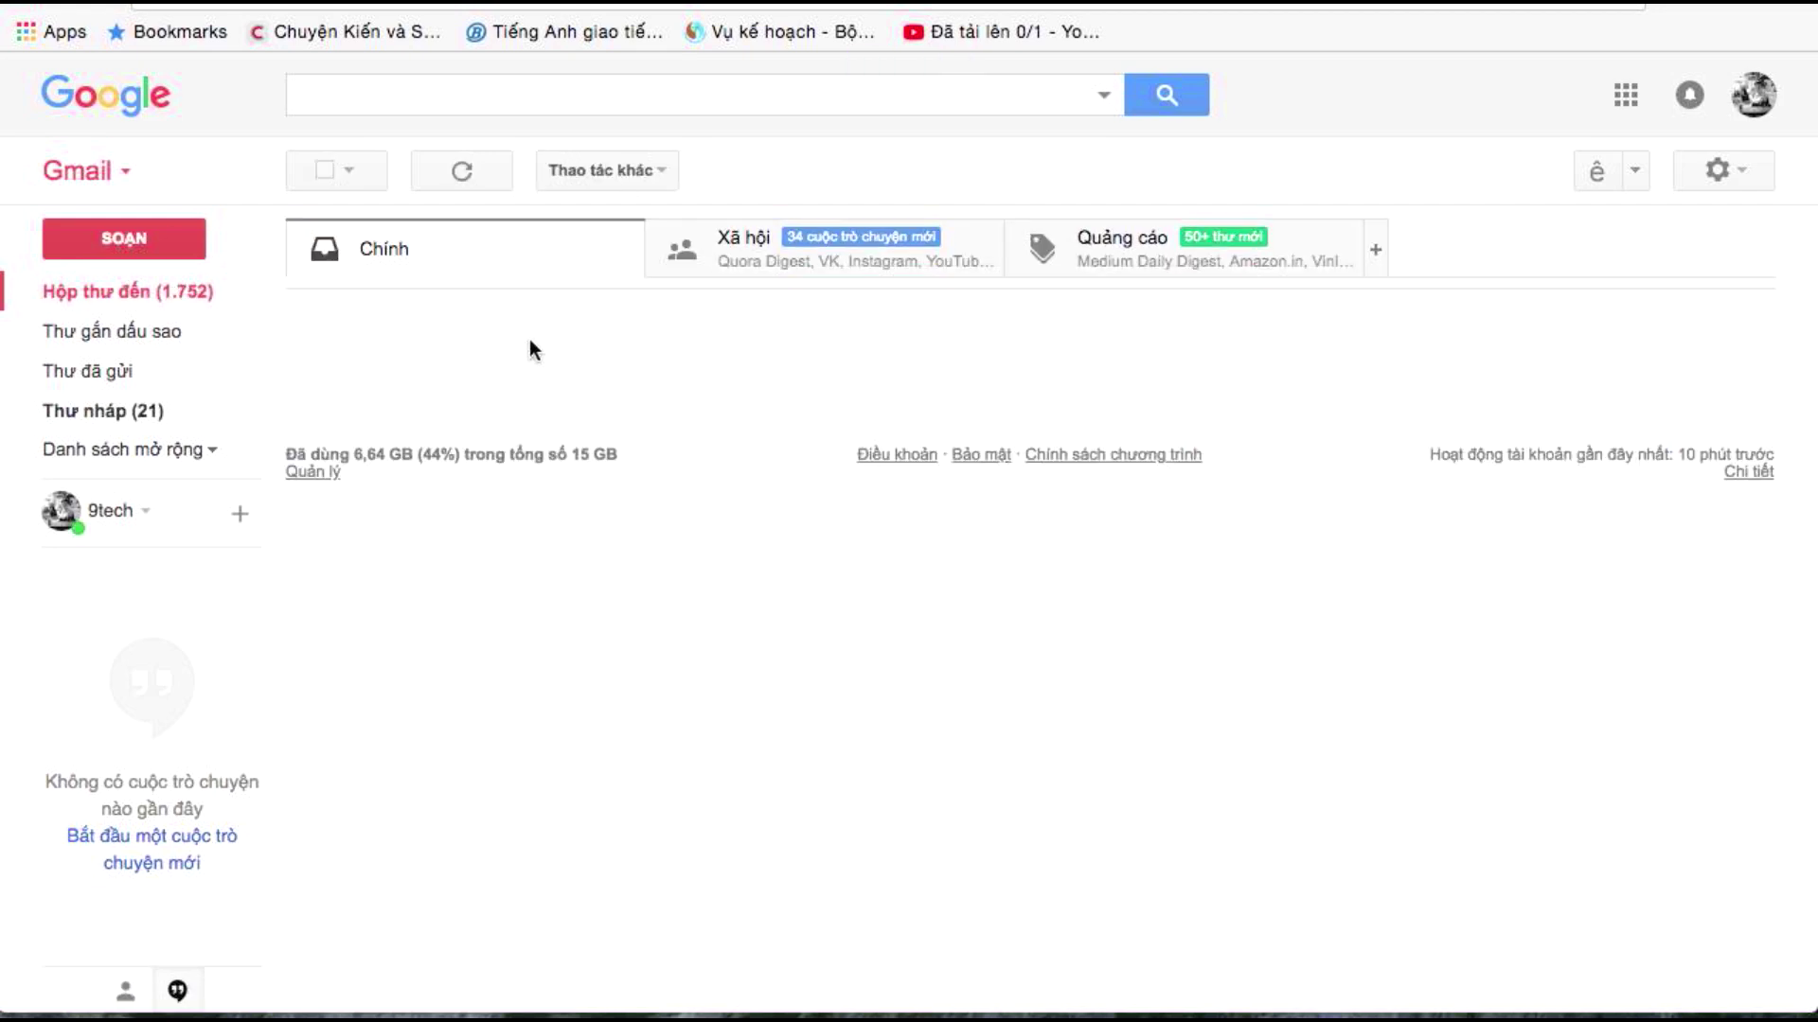
click(194, 299)
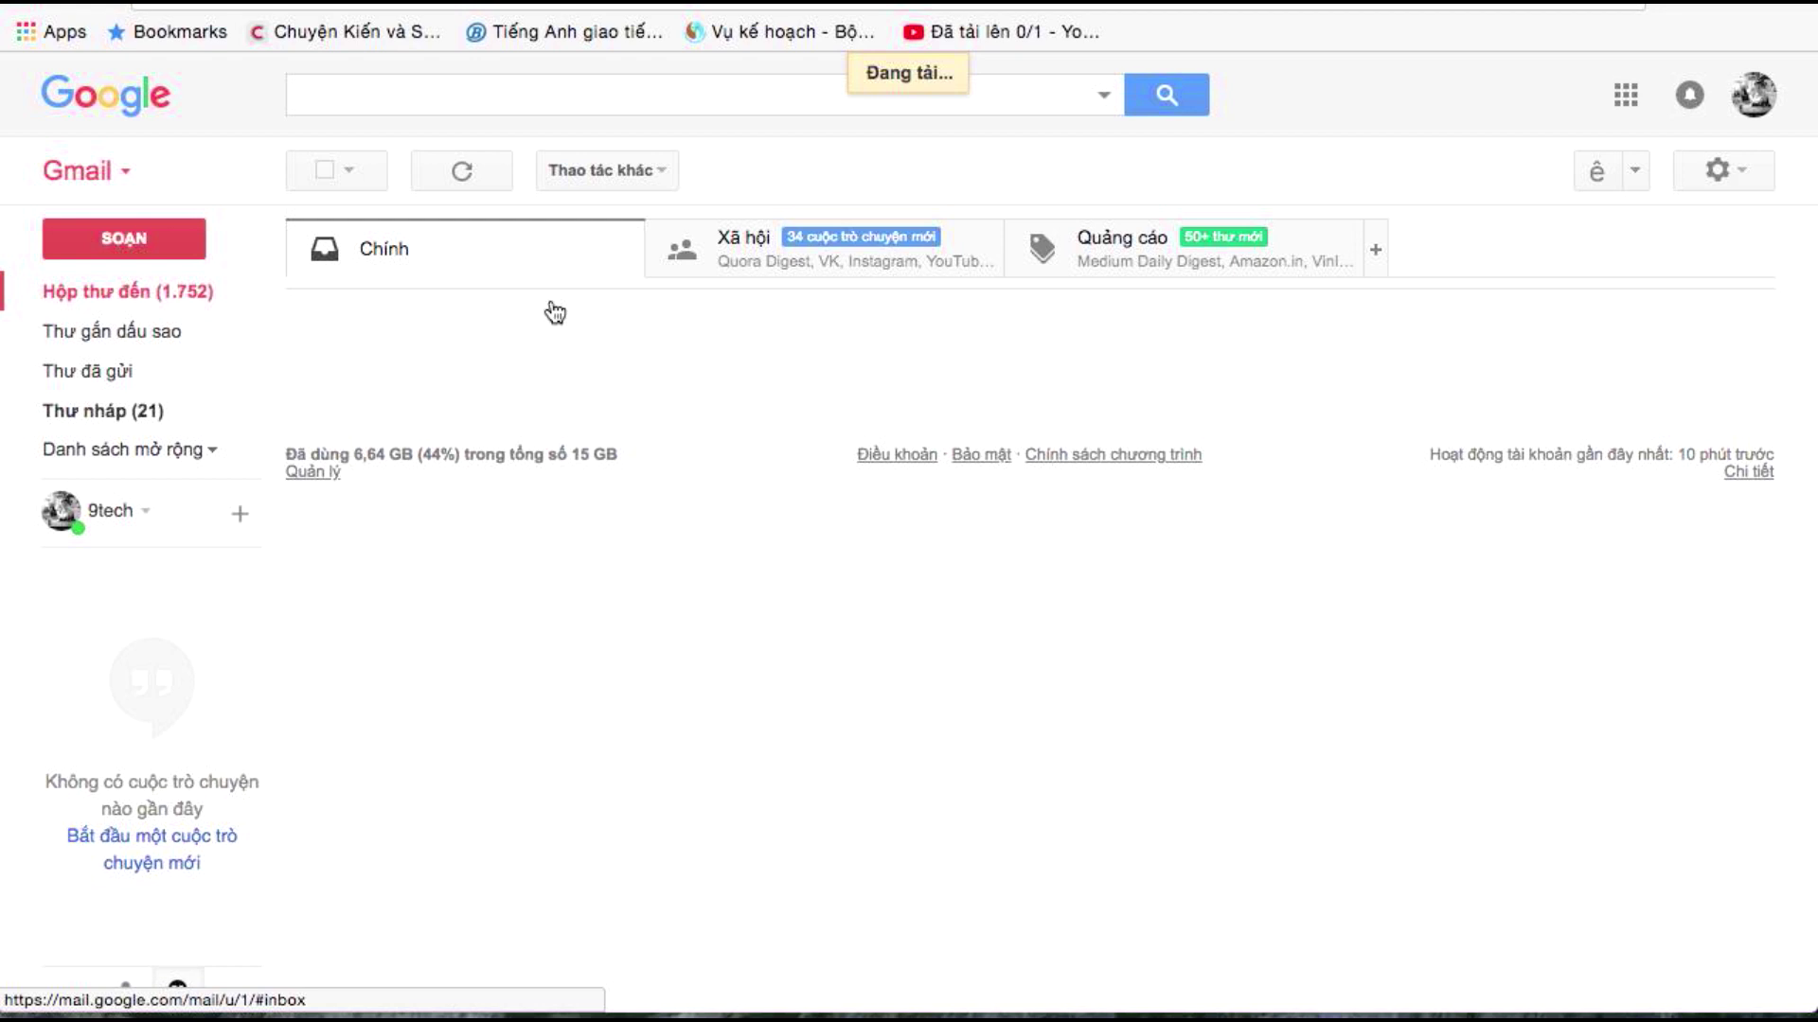
click(743, 326)
scroll(704, 764, down, 5)
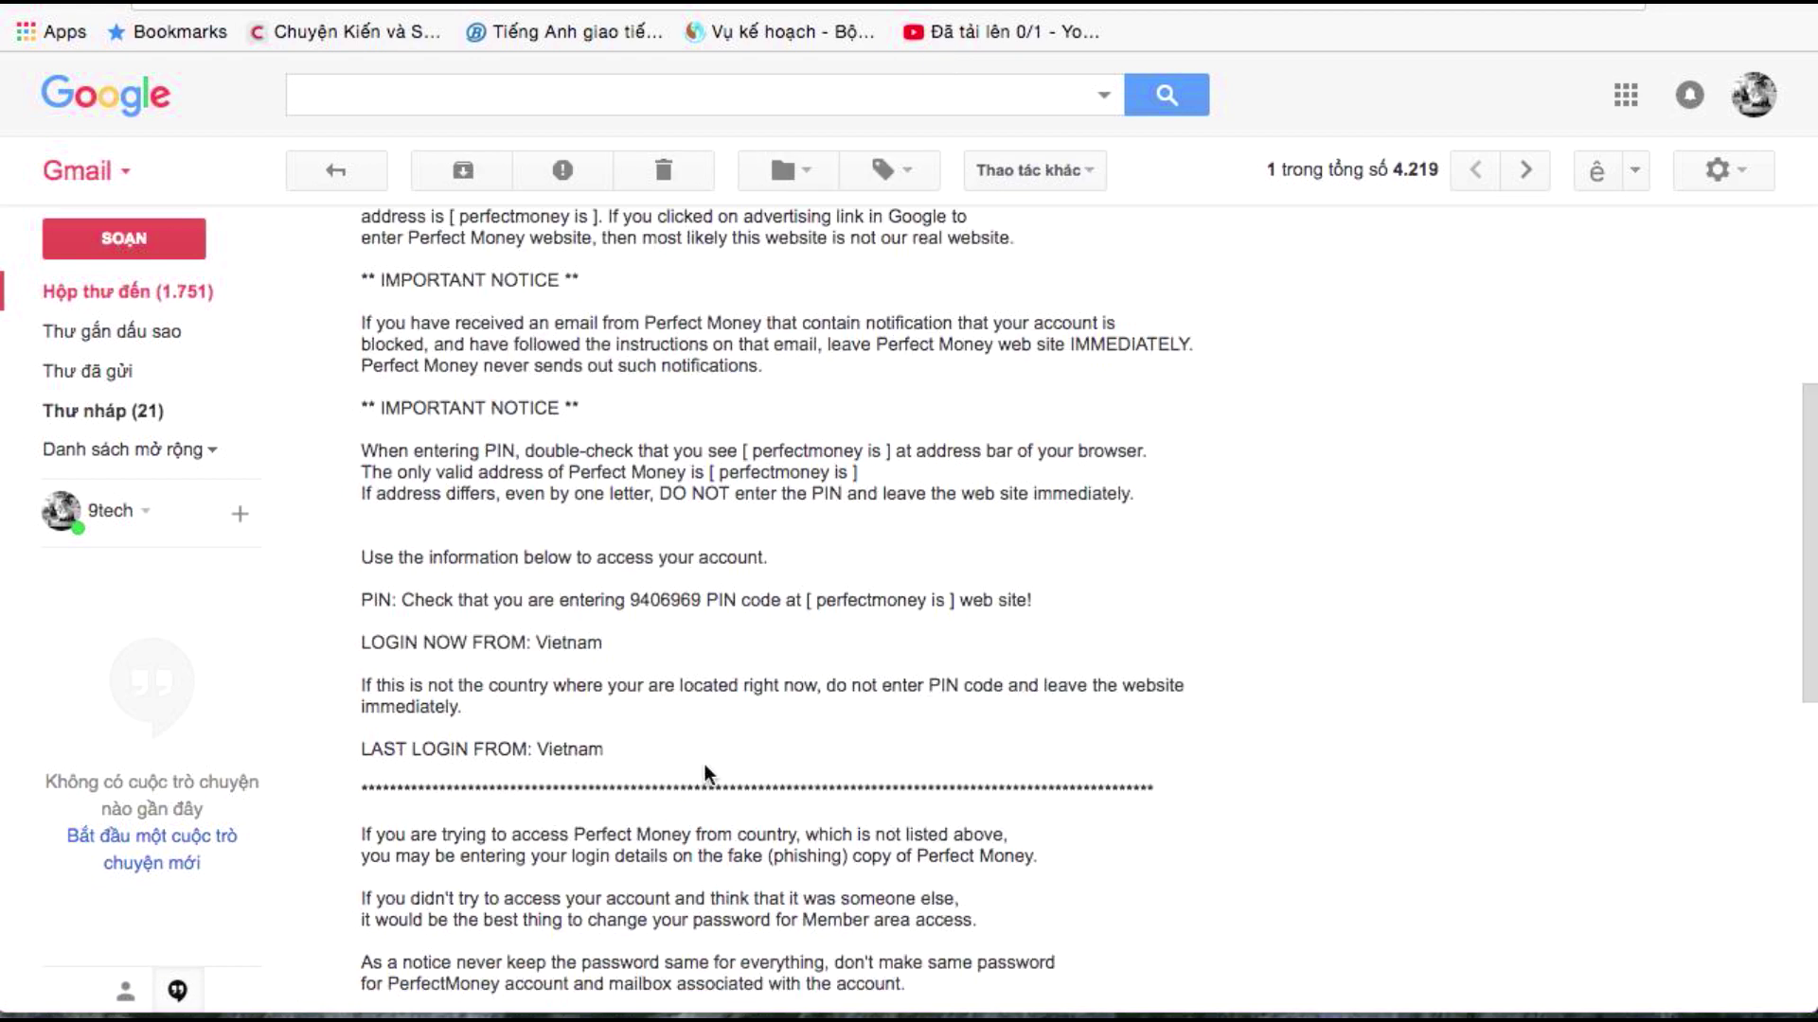
scroll(829, 795, down, 6)
scroll(827, 706, up, 5)
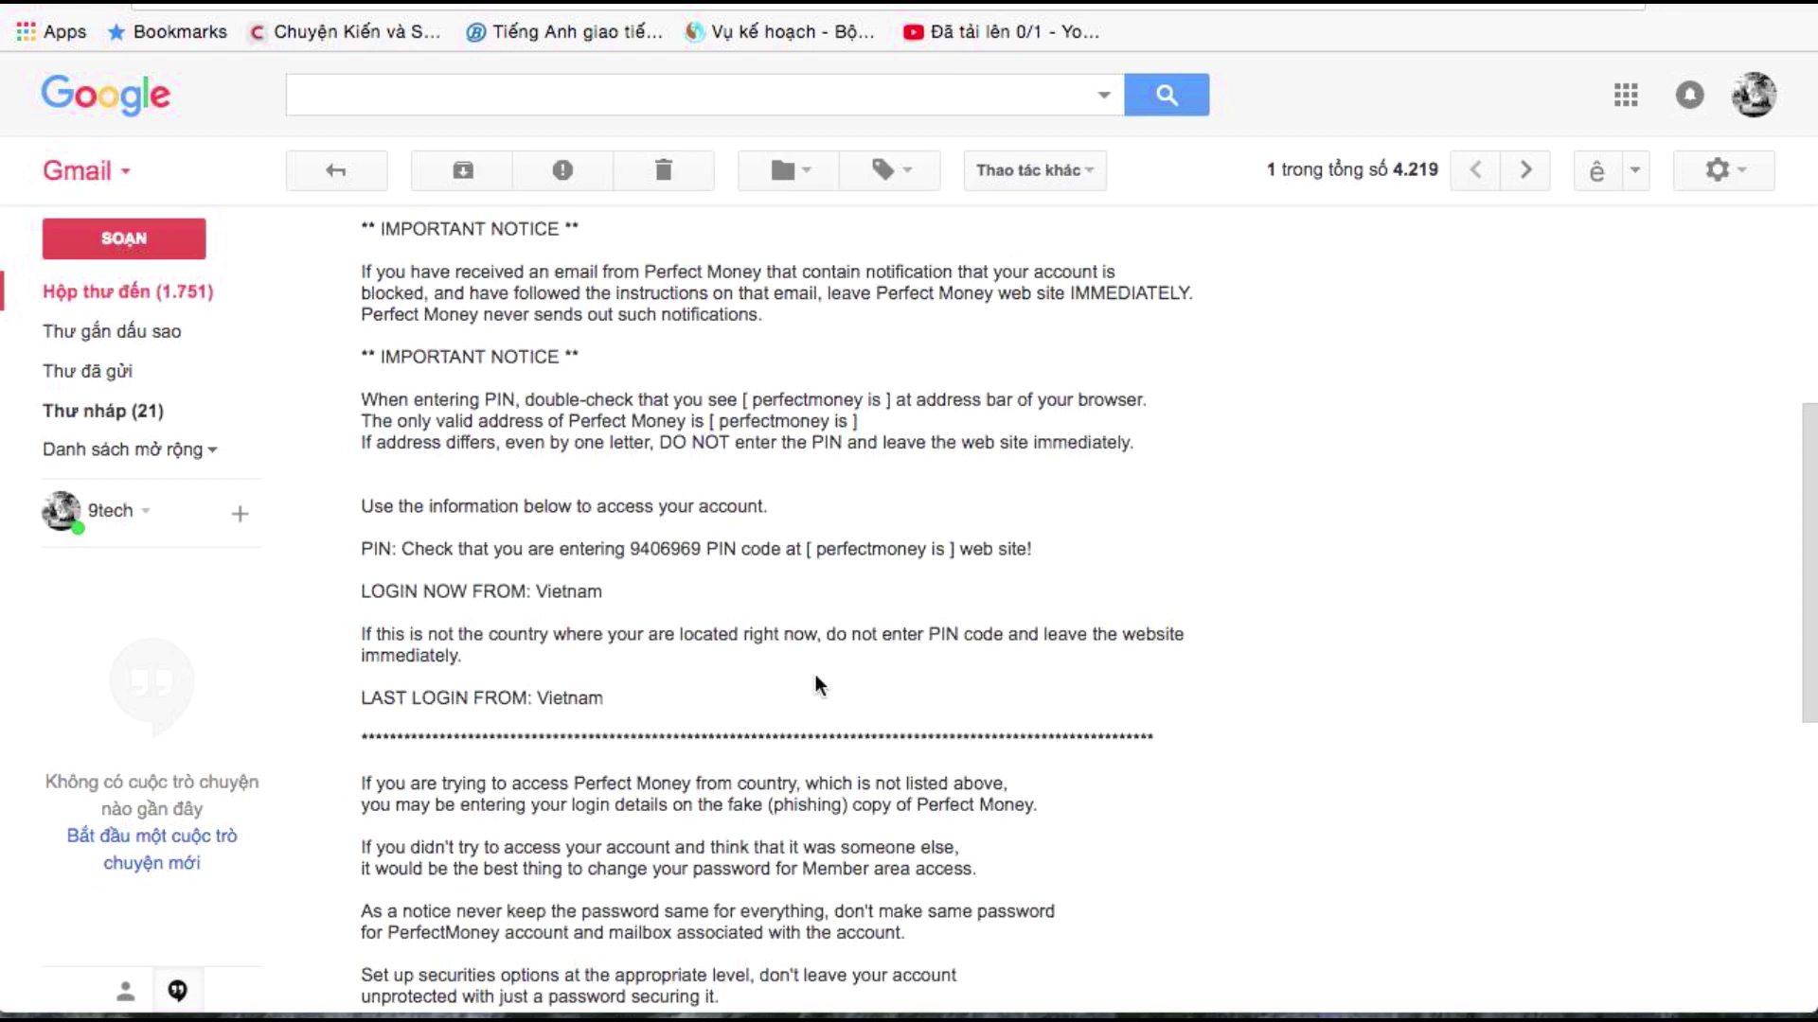
Copy the PIN from the email and switch back to the Perfect Money tab
drag(627, 548, 699, 551)
right_click(699, 551)
click(714, 608)
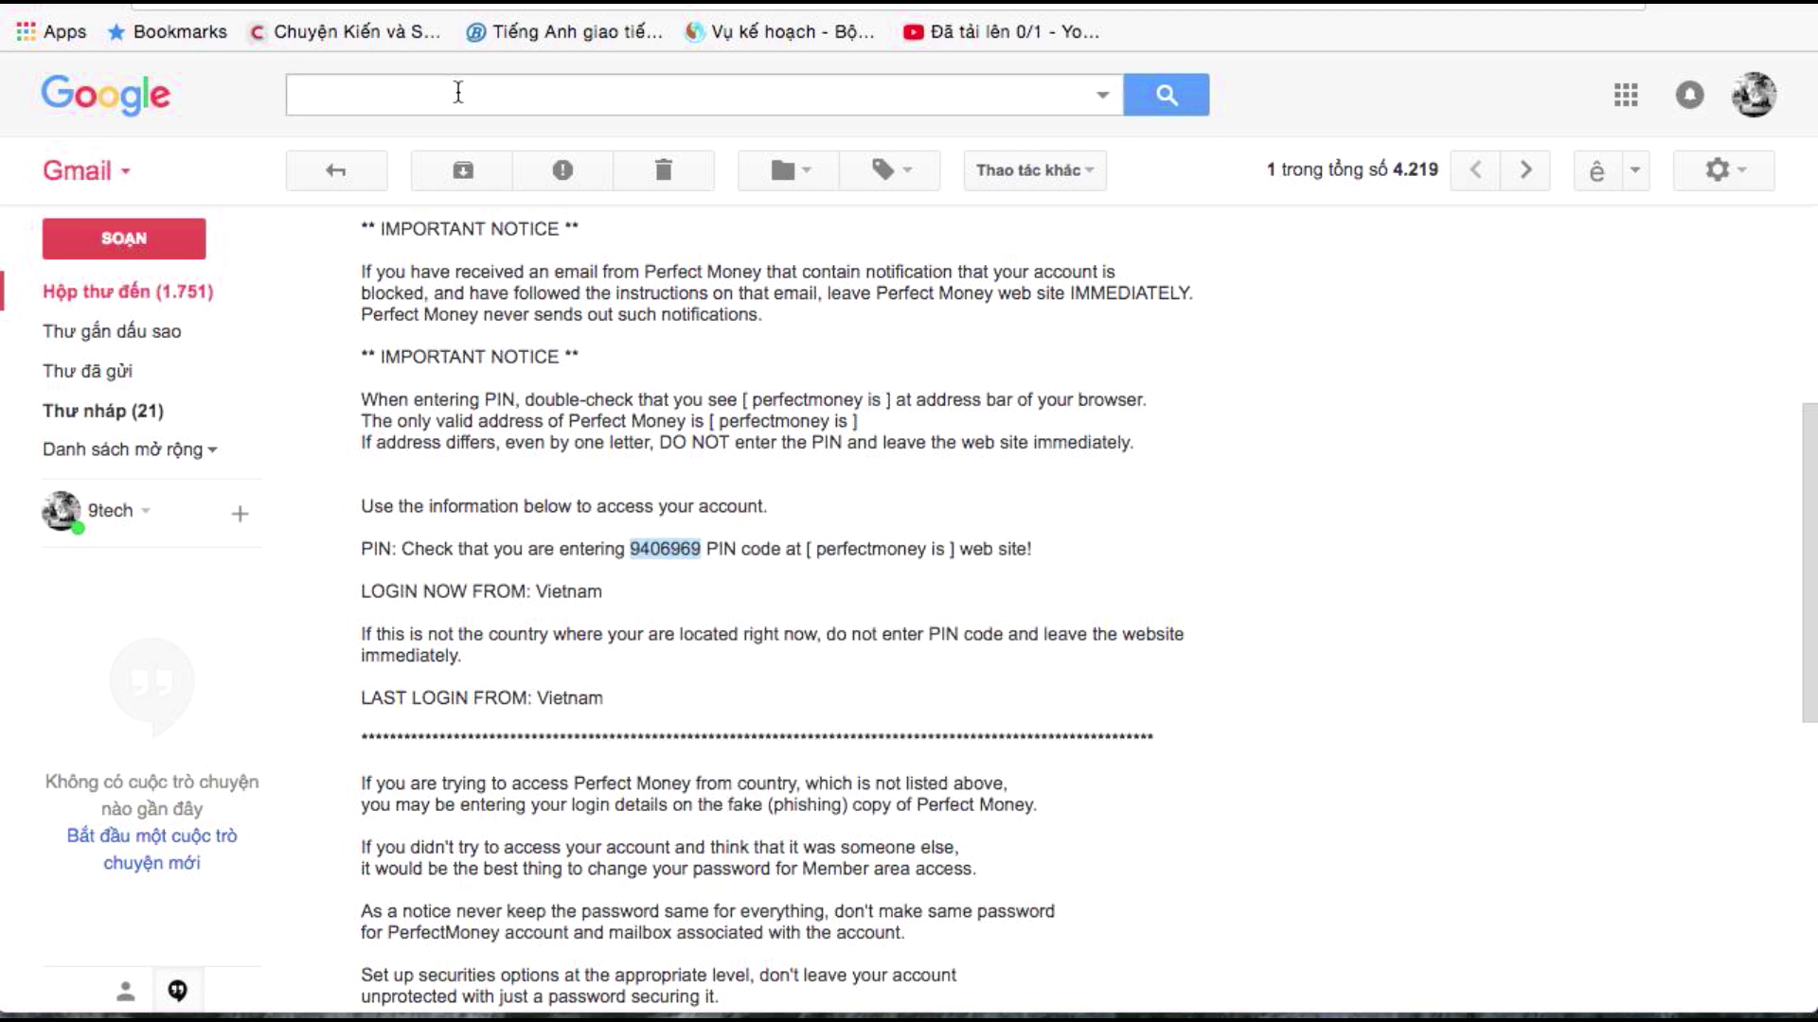
key(ctrl+Tab)
Paste the emailed PIN, confirm the 1.00 USD payment to Renbitc Limited, and continue to renbitc.com
right_click(763, 436)
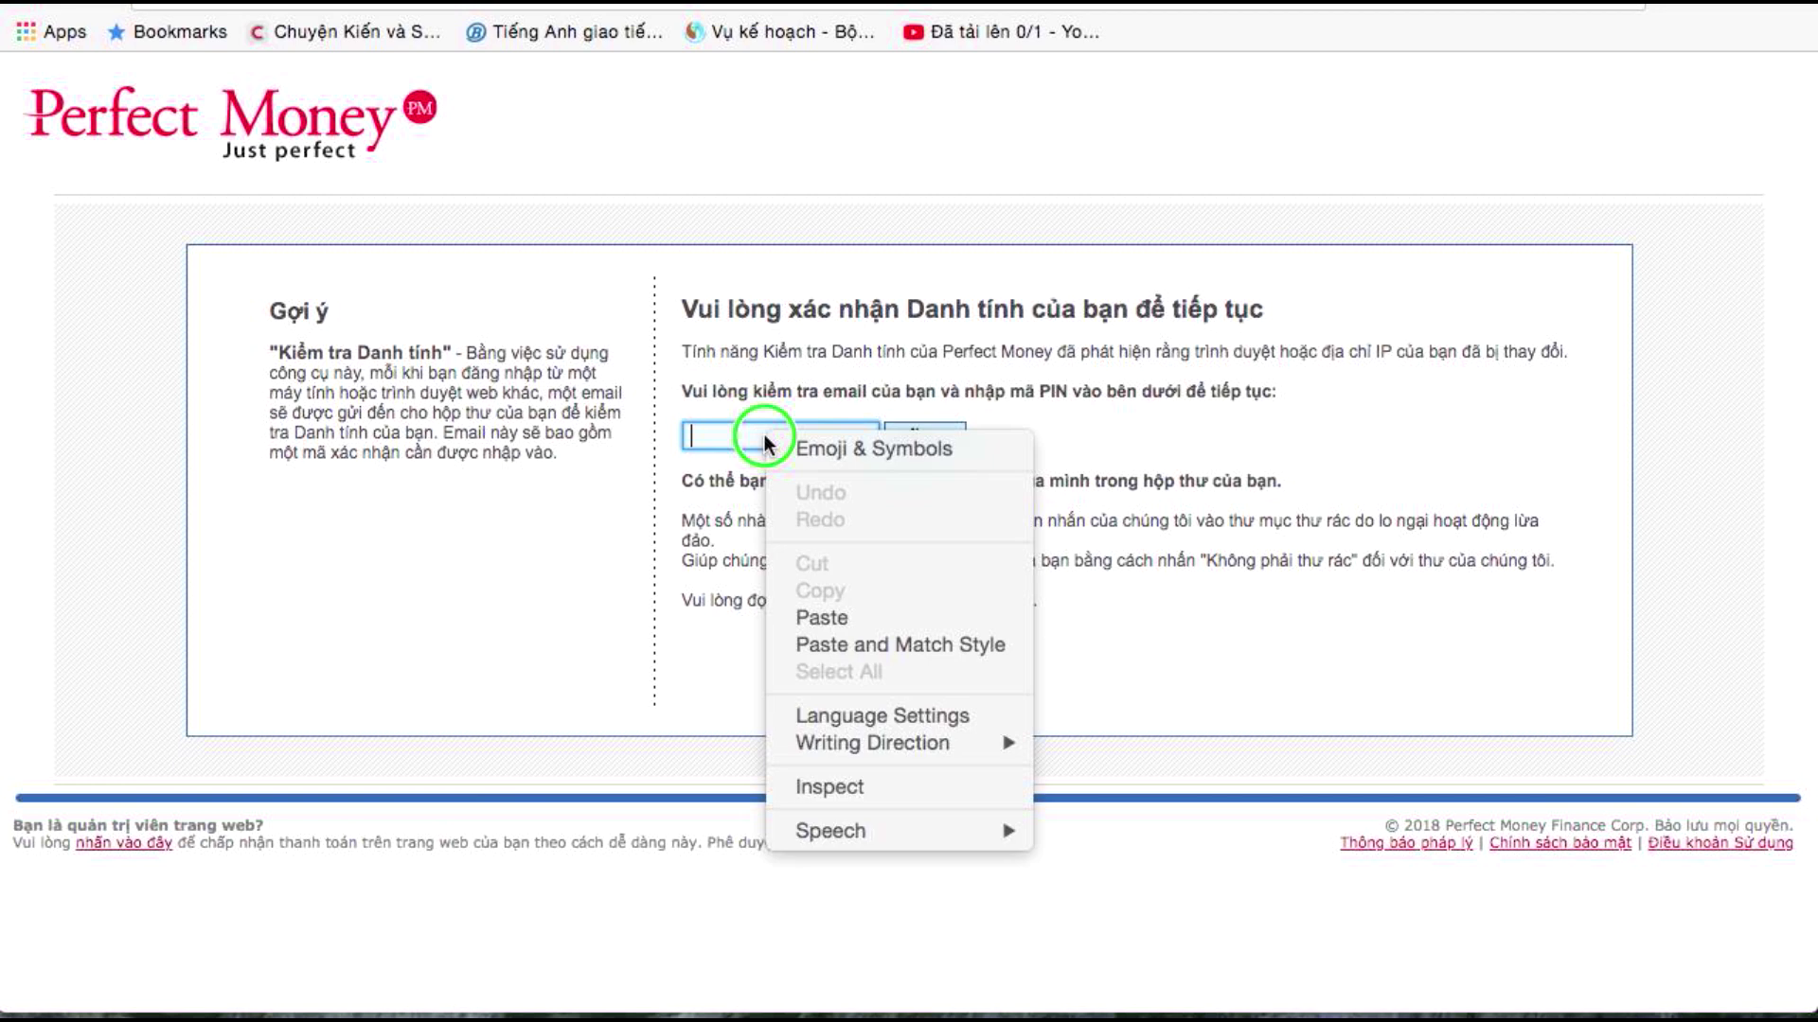
click(820, 615)
click(950, 440)
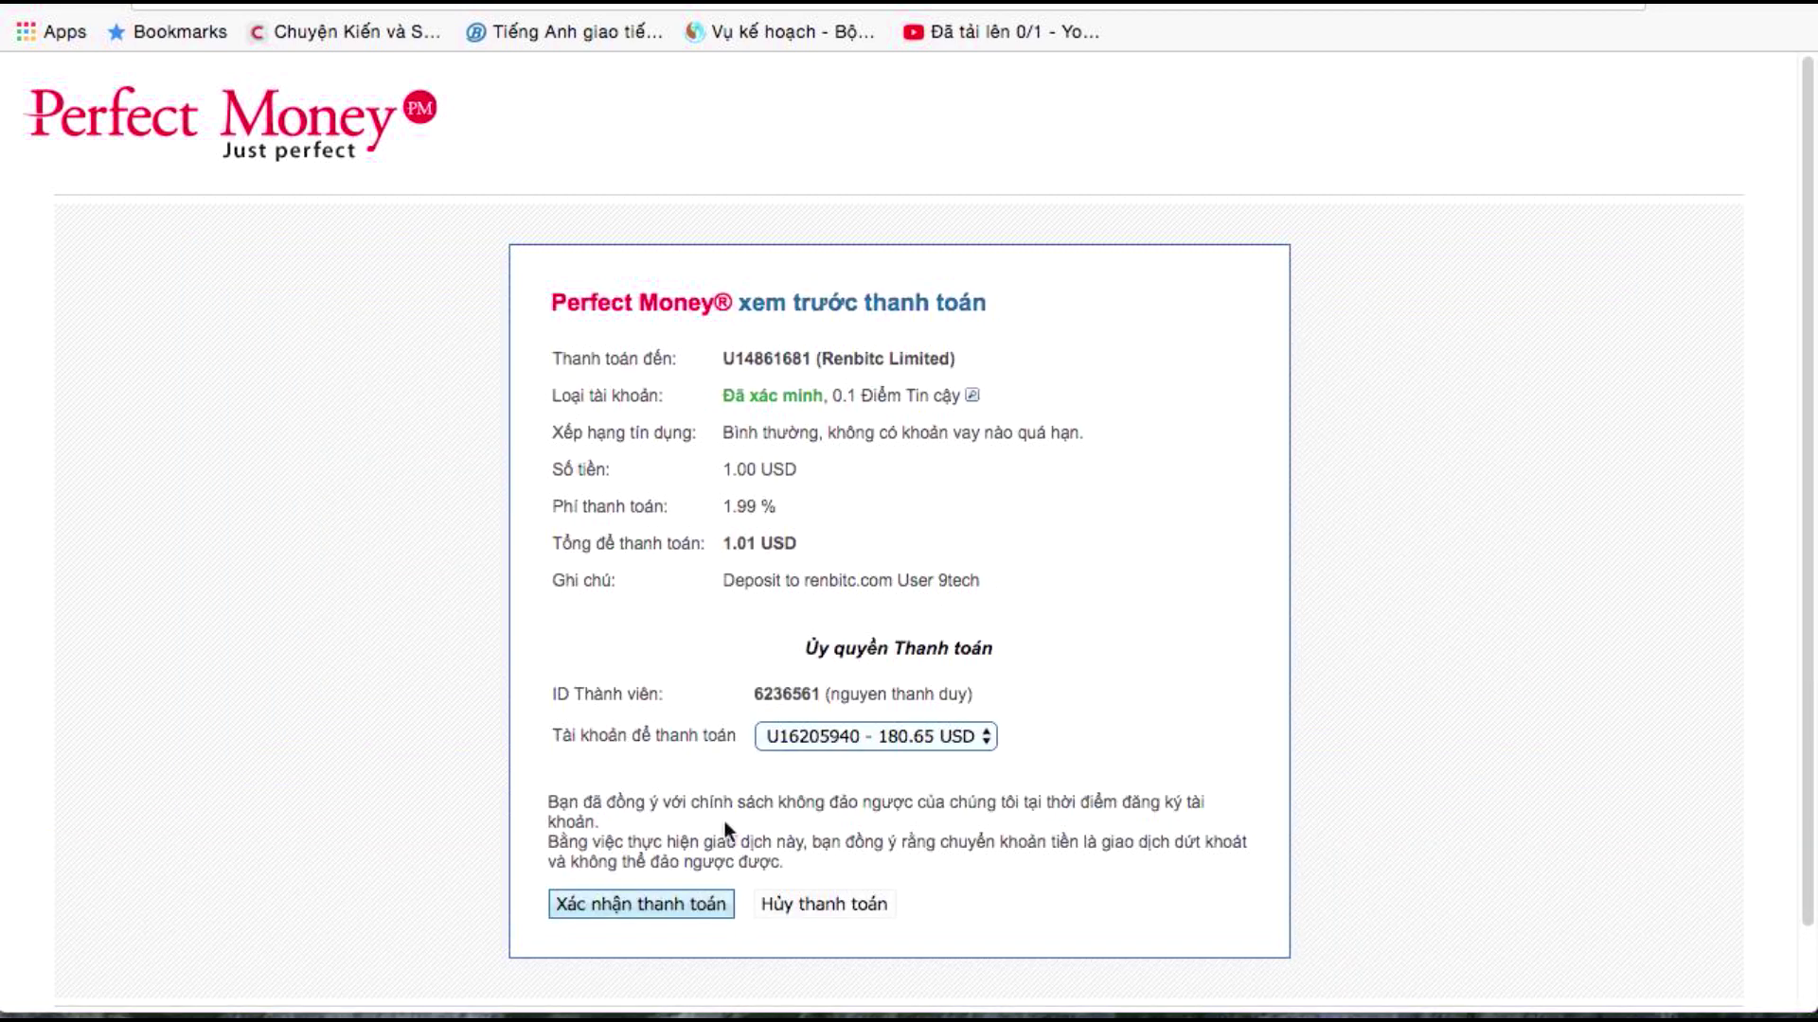
click(609, 909)
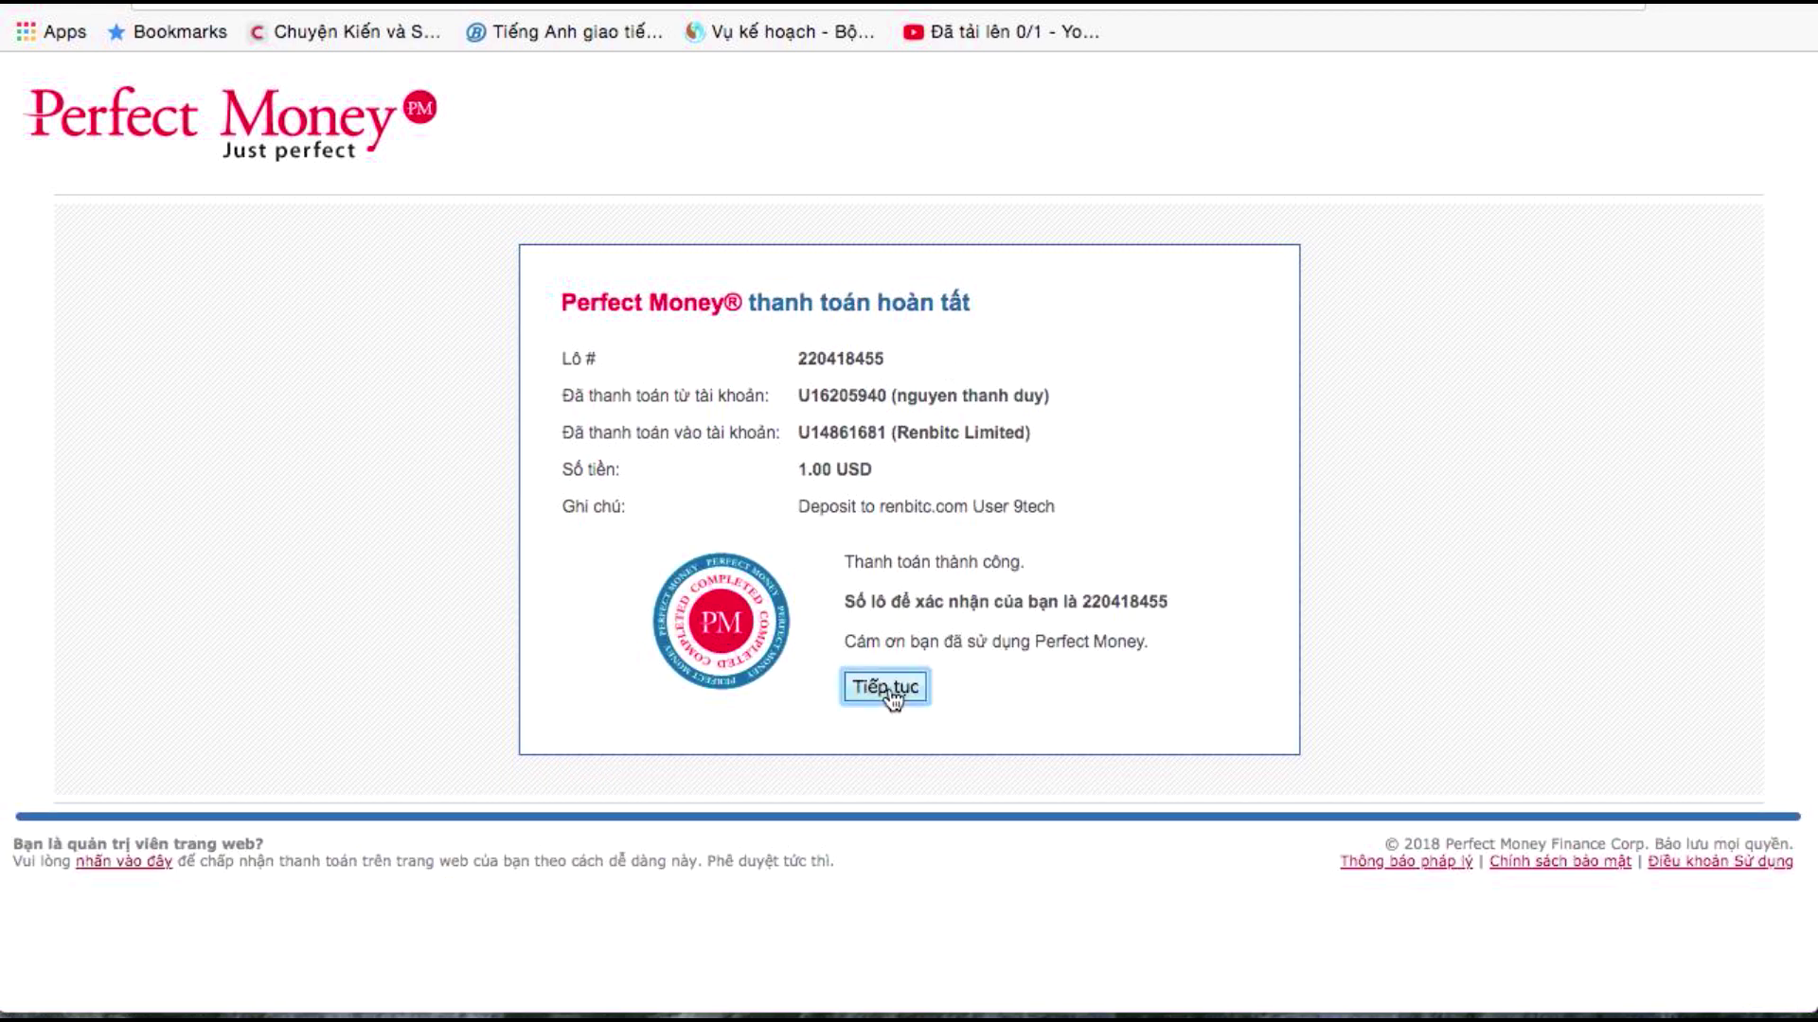
click(885, 686)
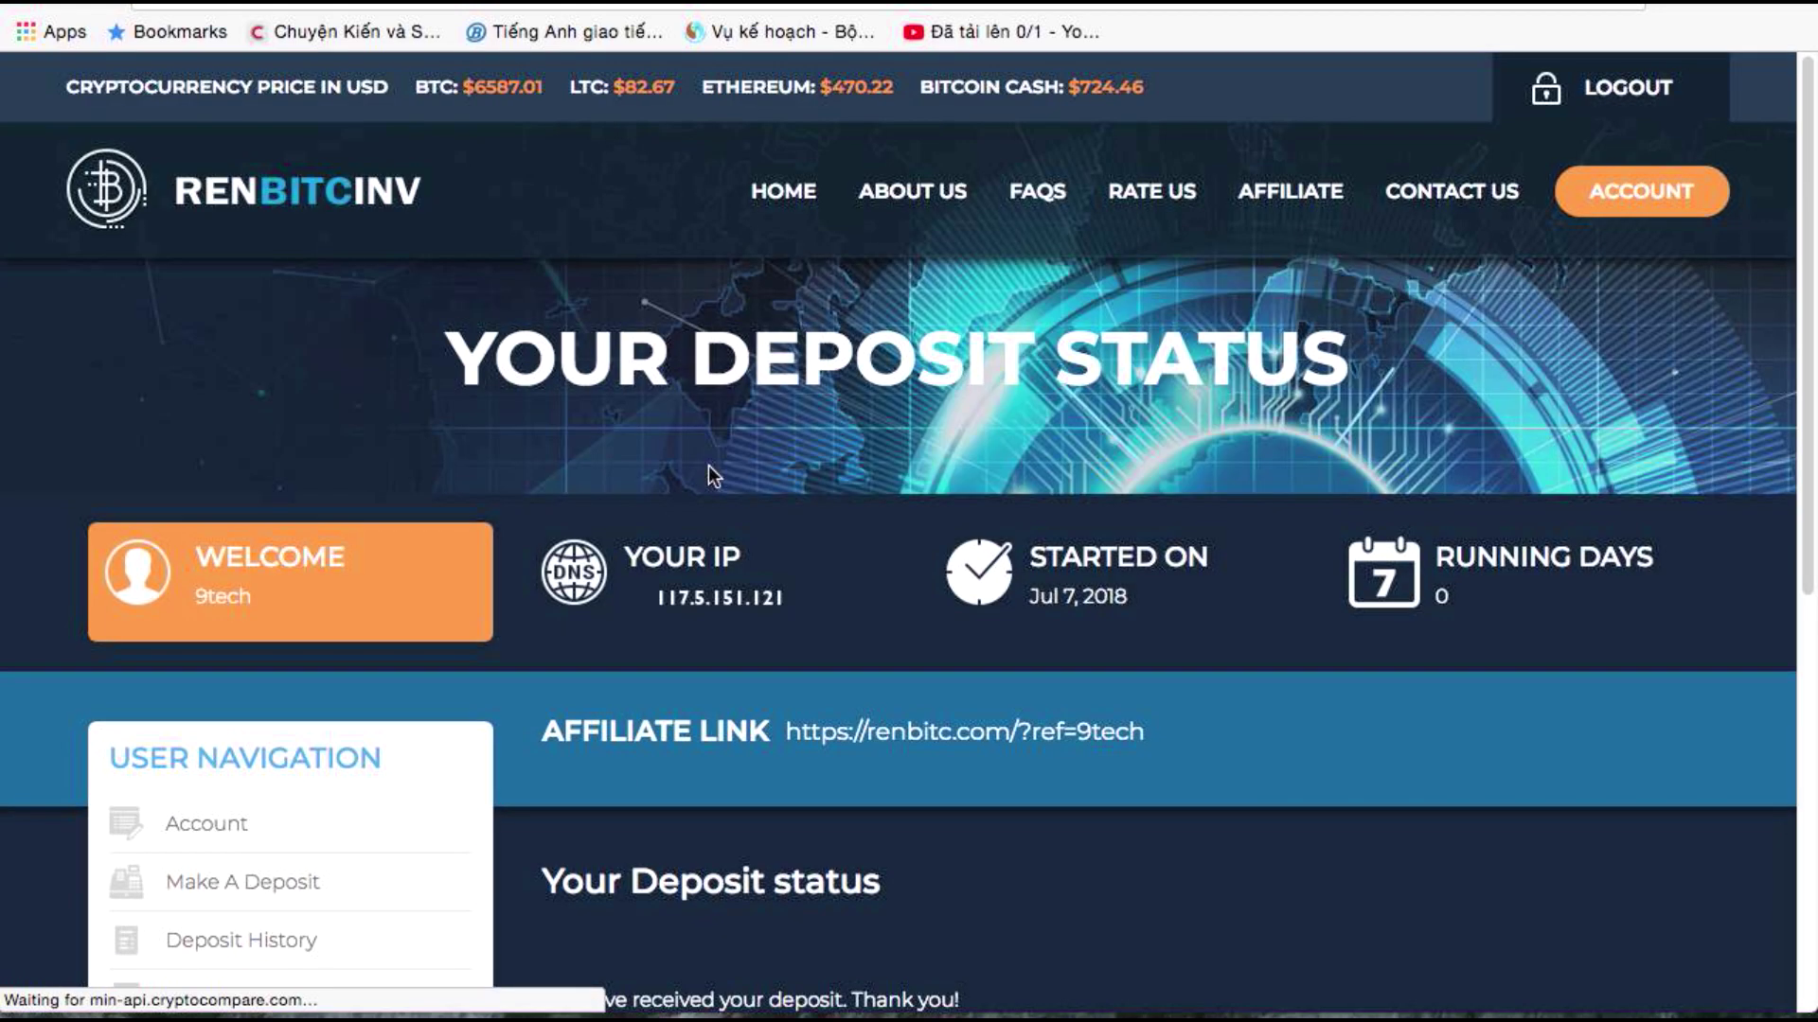
Open Deposit History and highlight the $1.00 deposit amount and its Jul-7-2018 04:17:17 AM date
scroll(708, 464, down, 5)
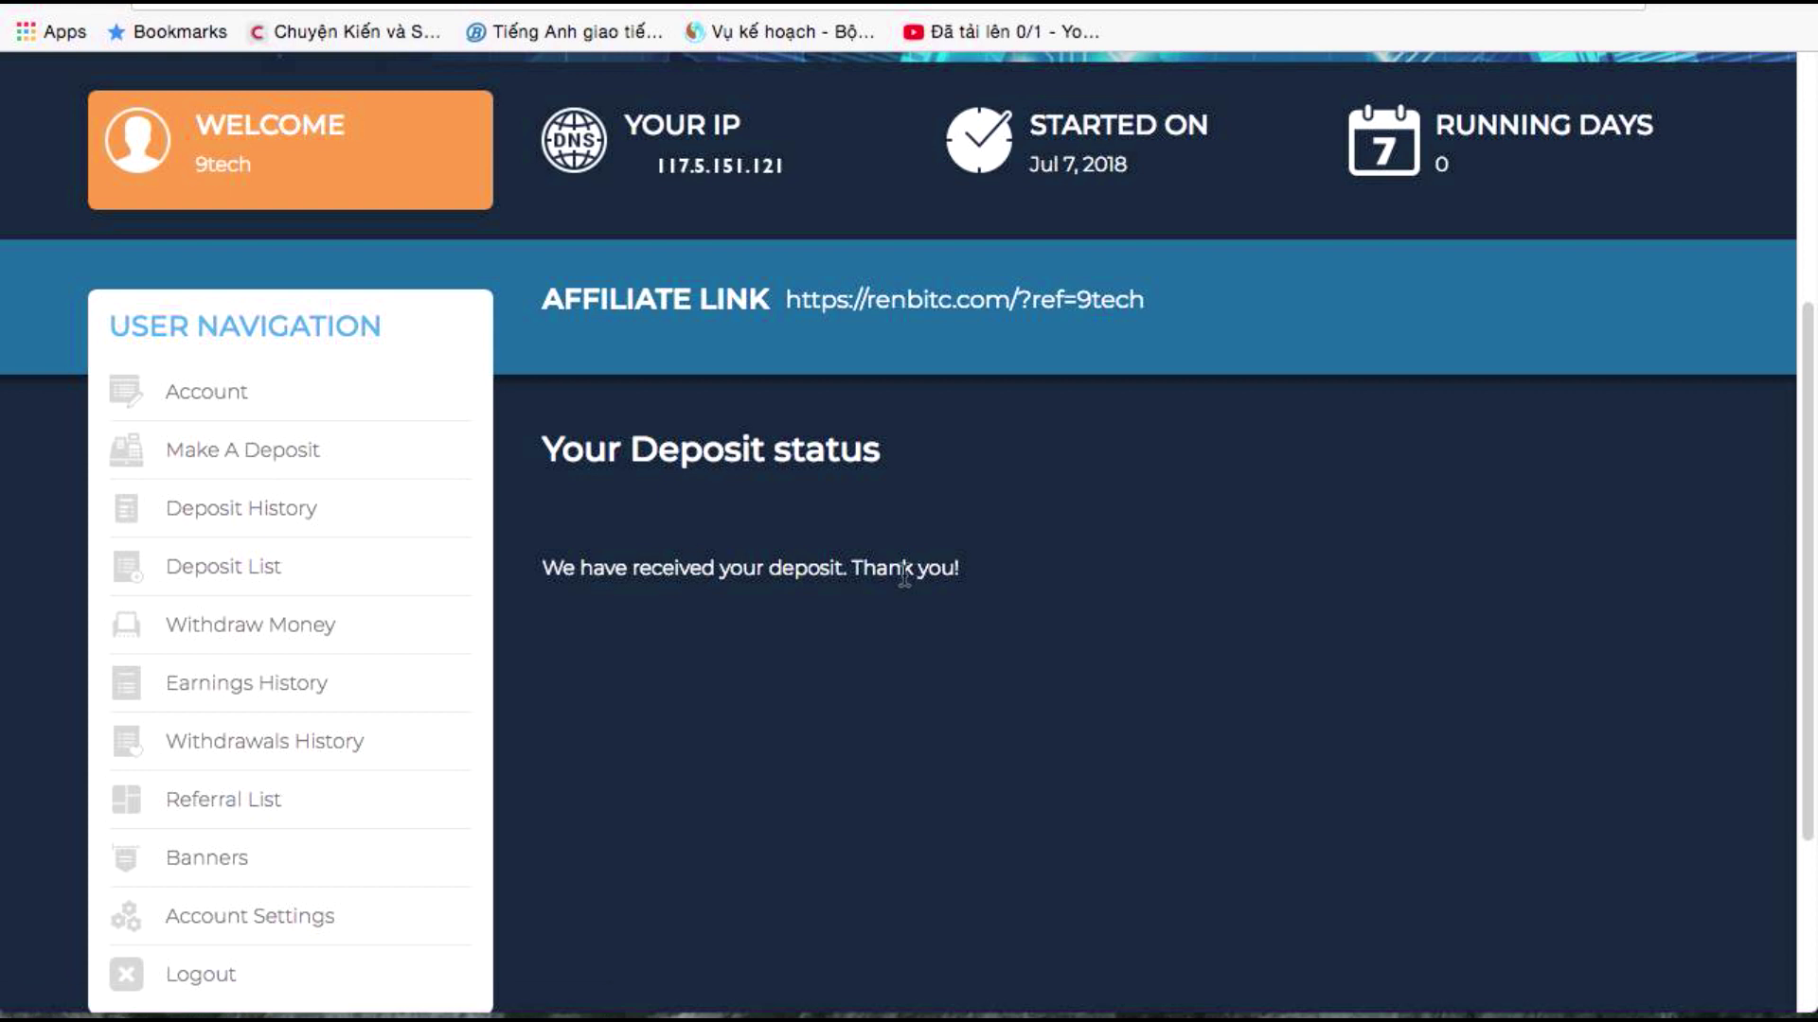
click(293, 524)
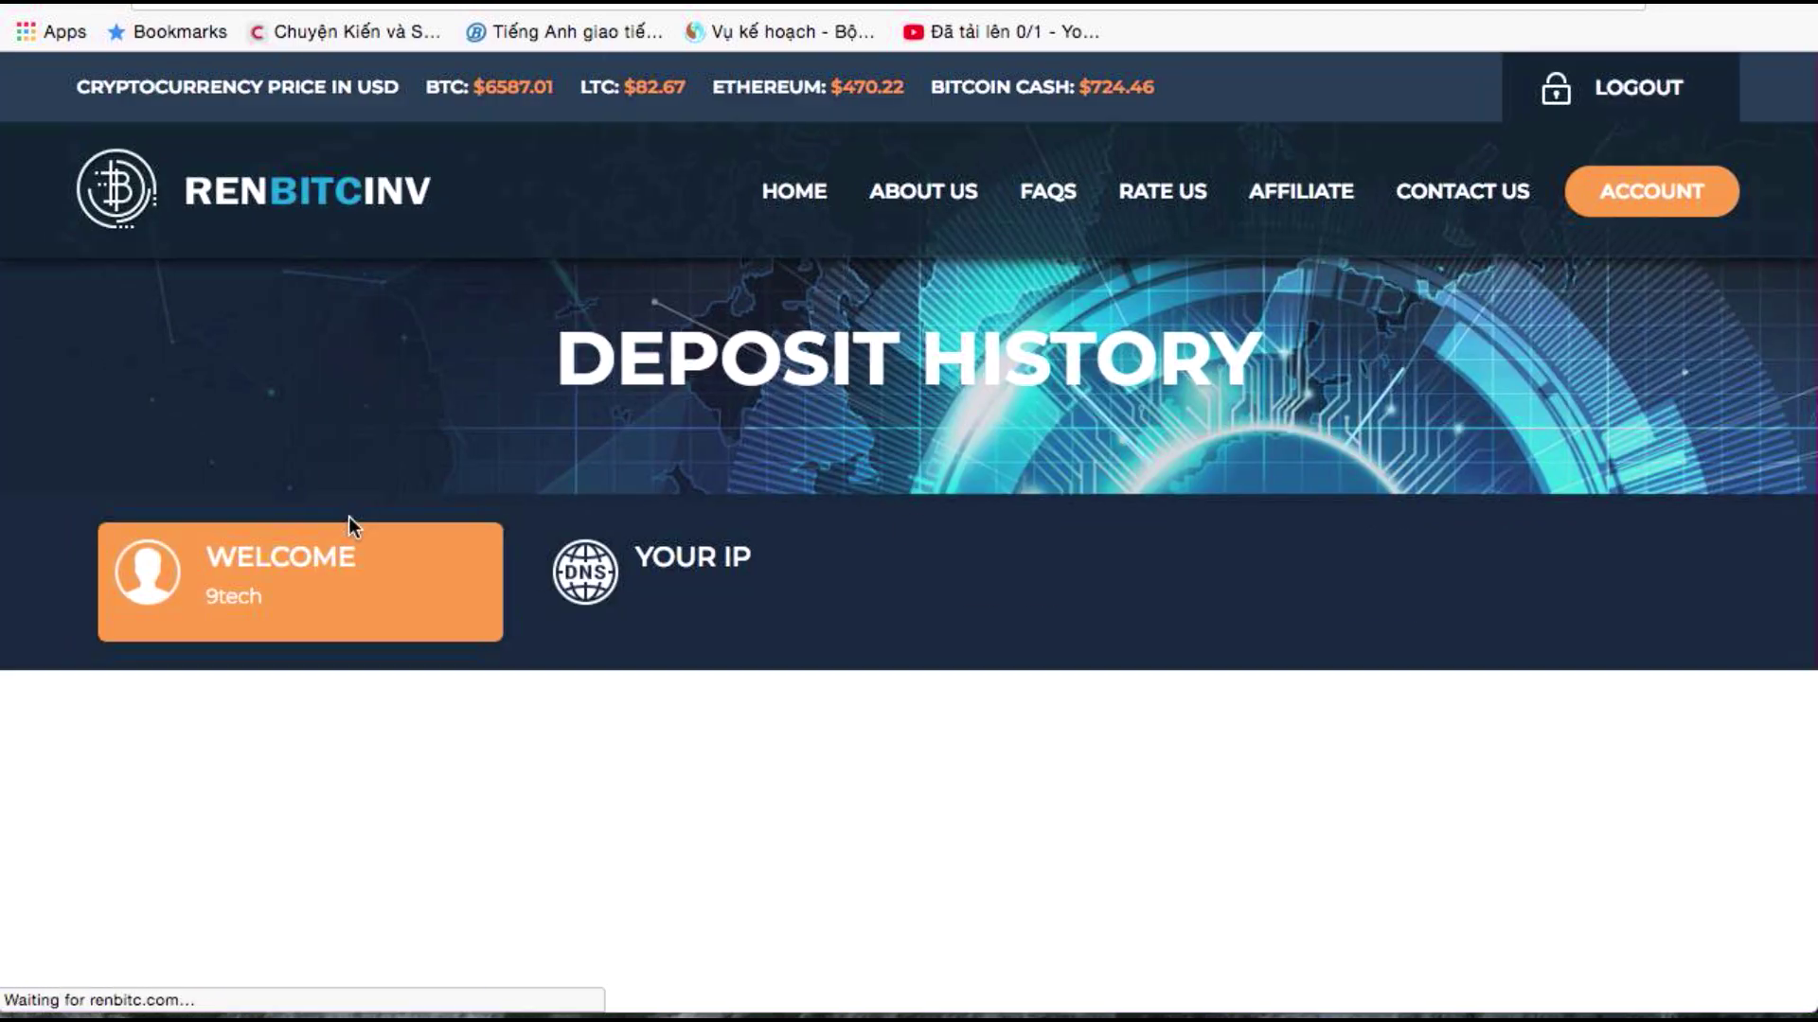
scroll(973, 511, down, 10)
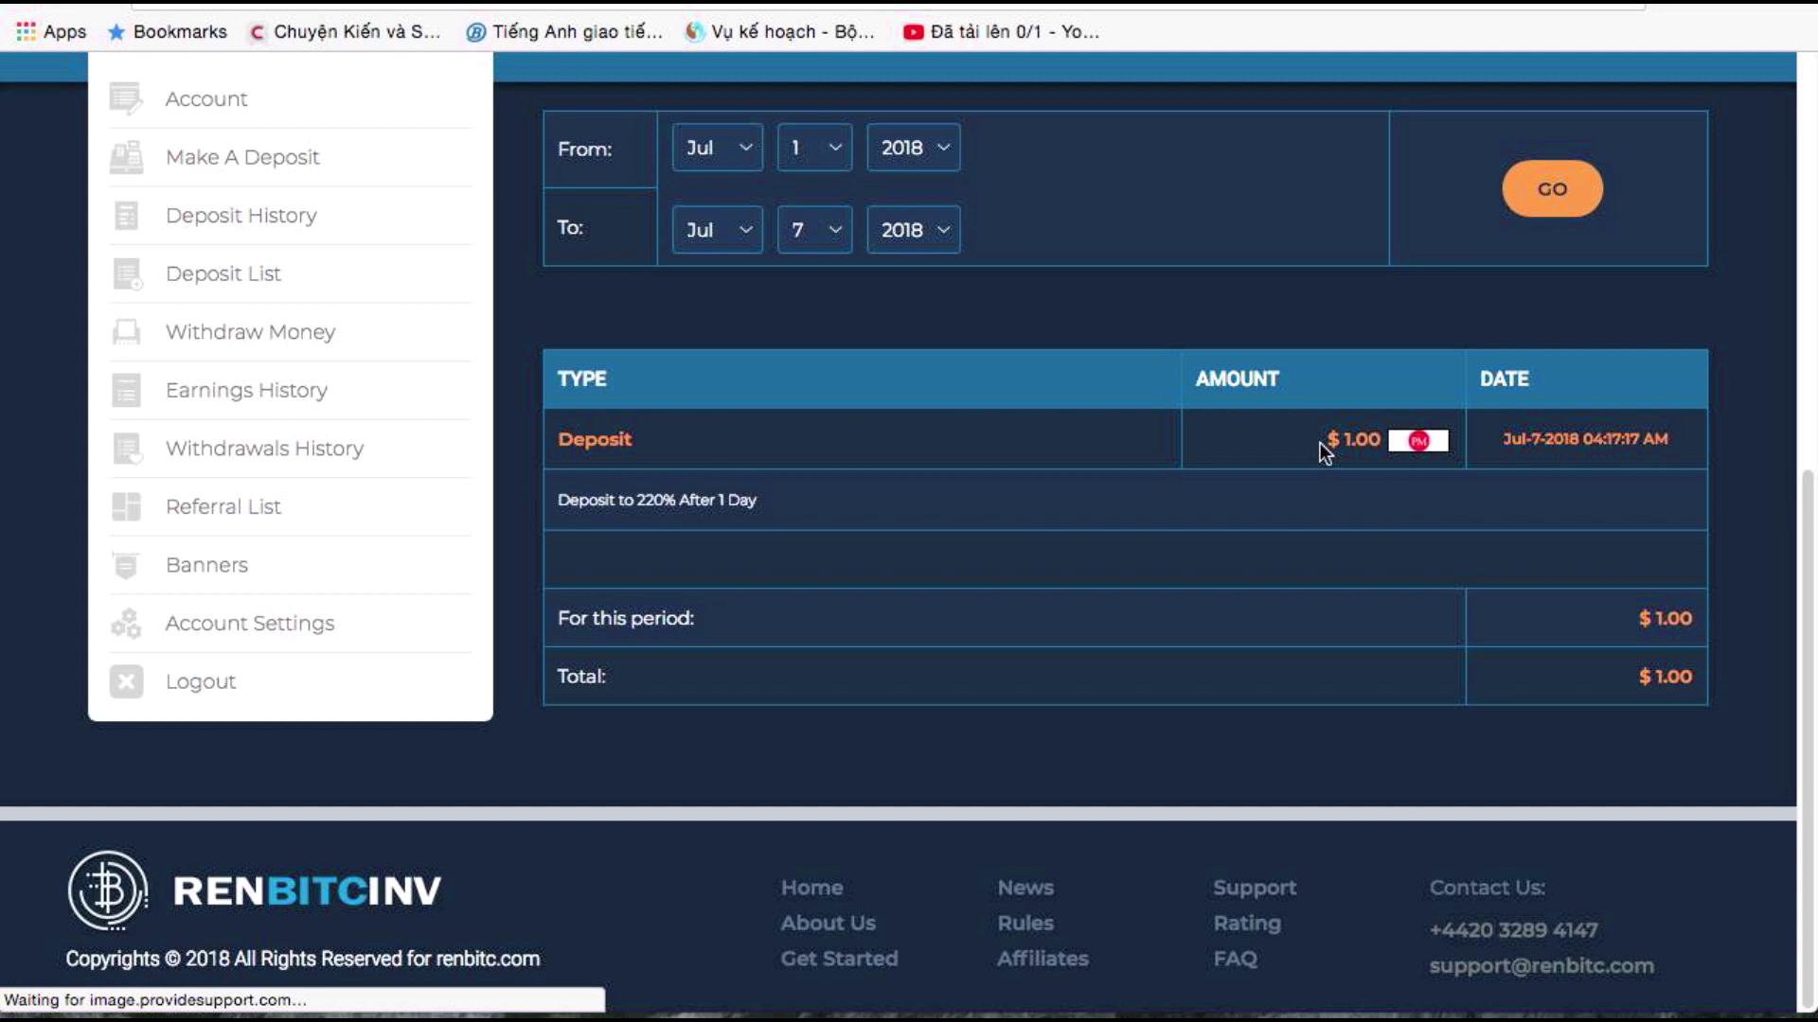
drag(1334, 443, 1368, 442)
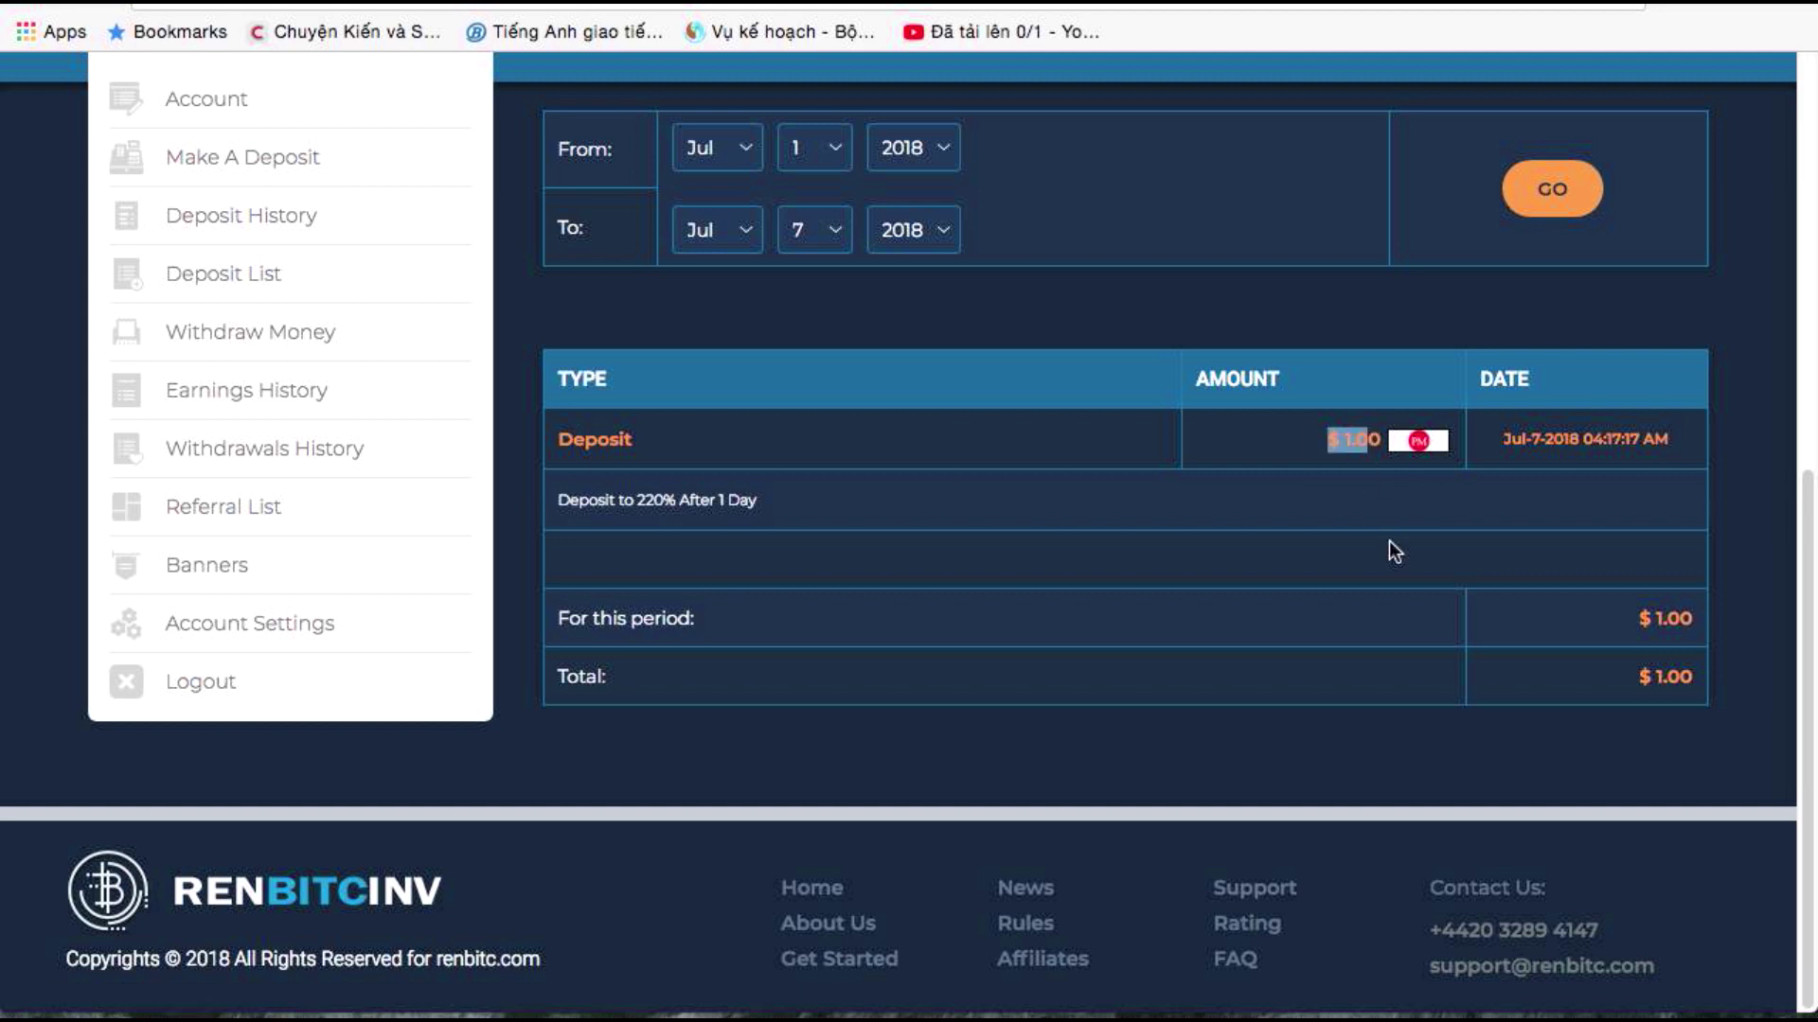
scroll(1389, 542, up, 3)
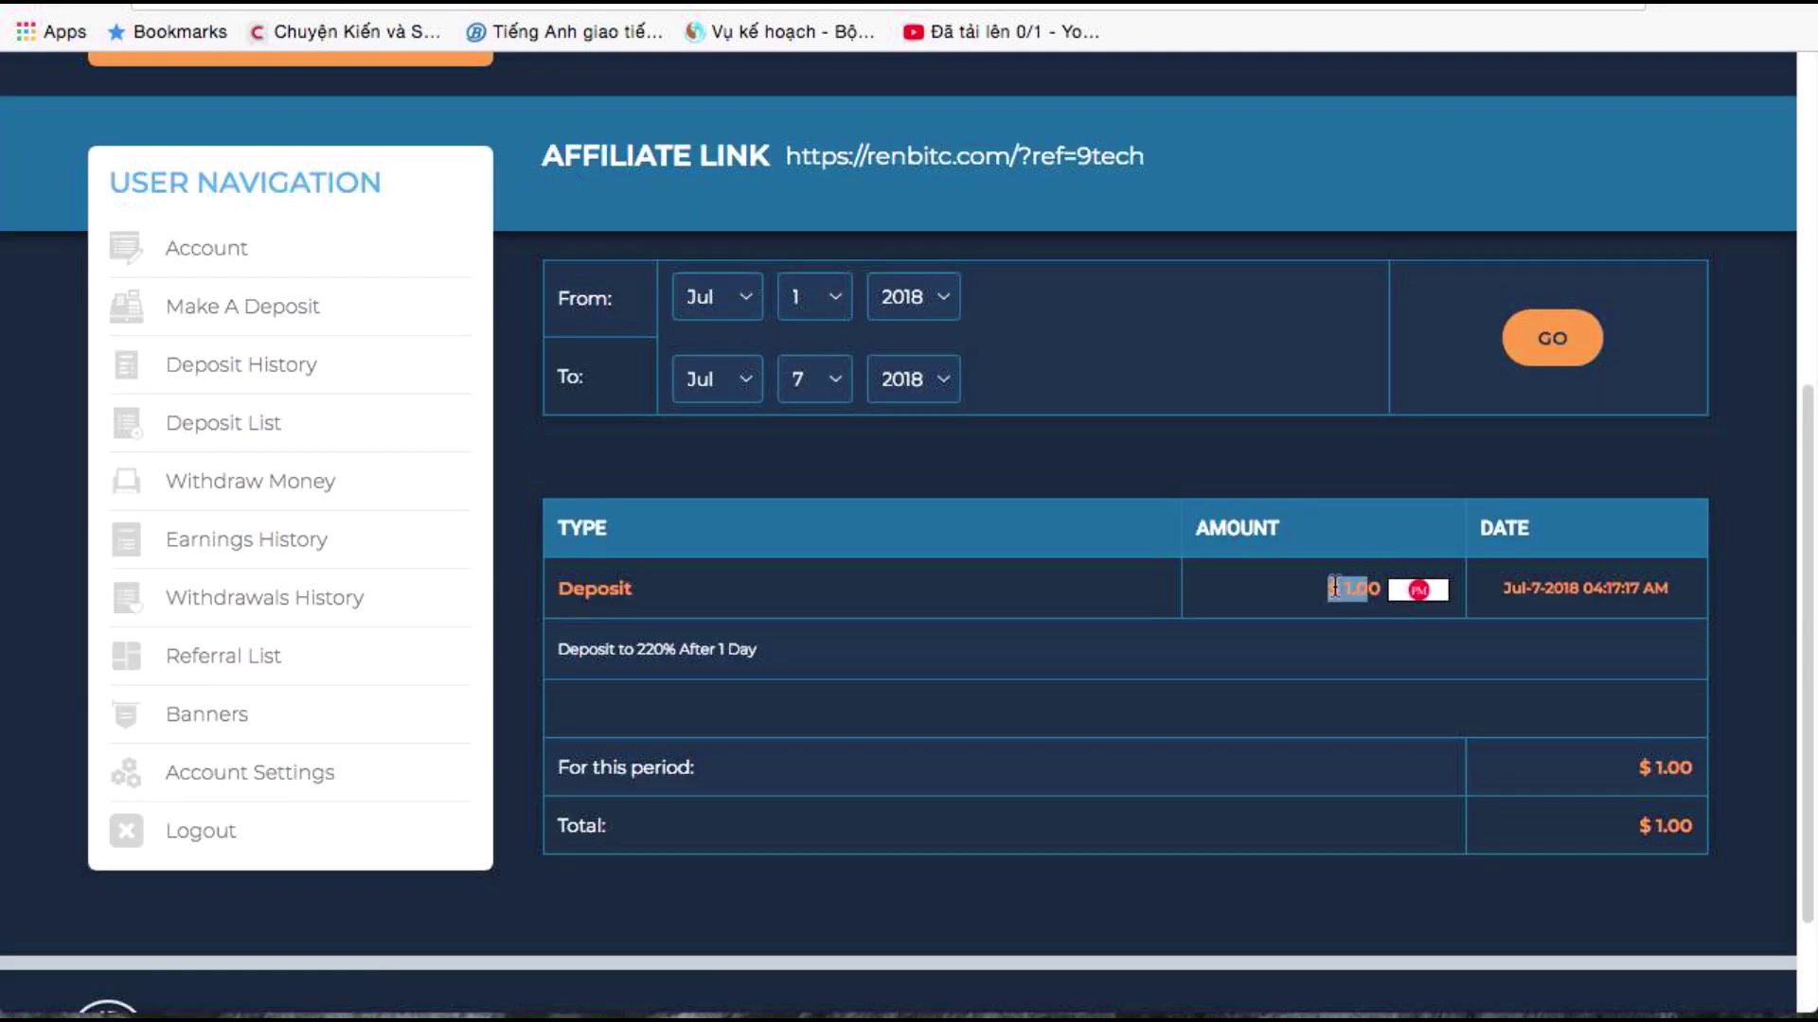
double_click(1370, 591)
drag(1652, 589, 1554, 591)
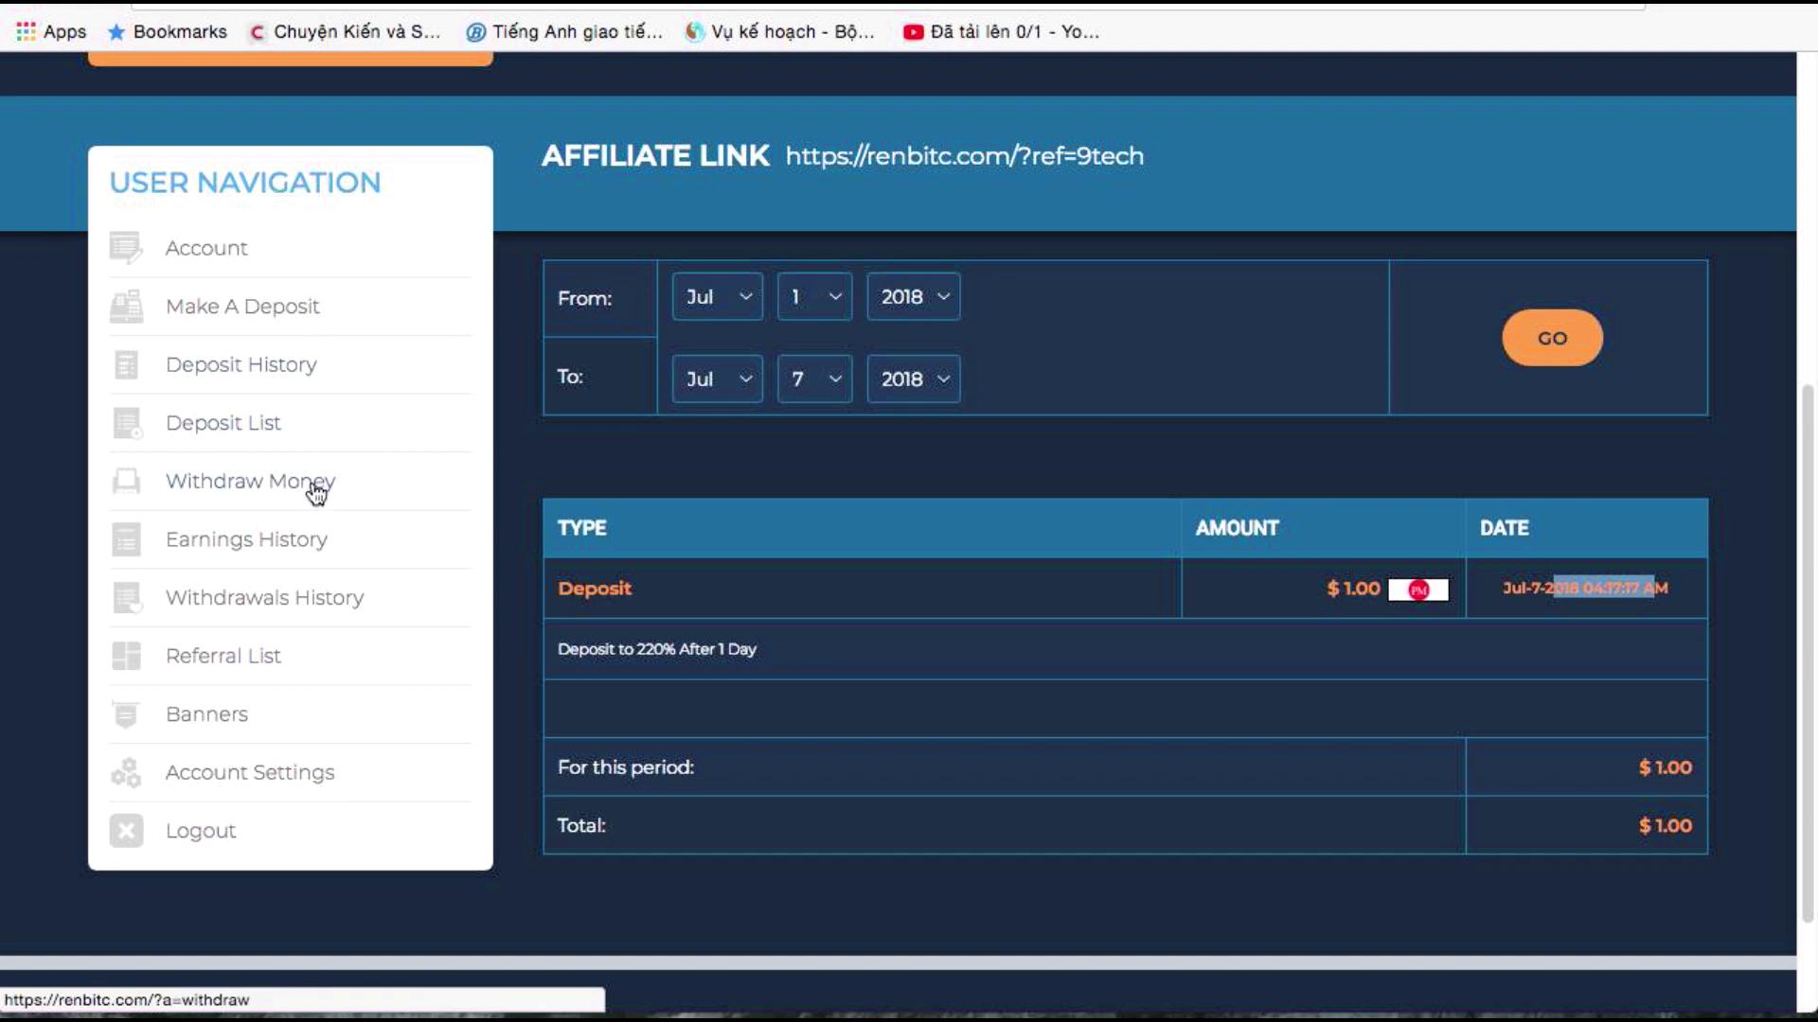
Check the Withdraw Money page showing $0.00 and no Perfect Money account, then start a blank tab
click(277, 492)
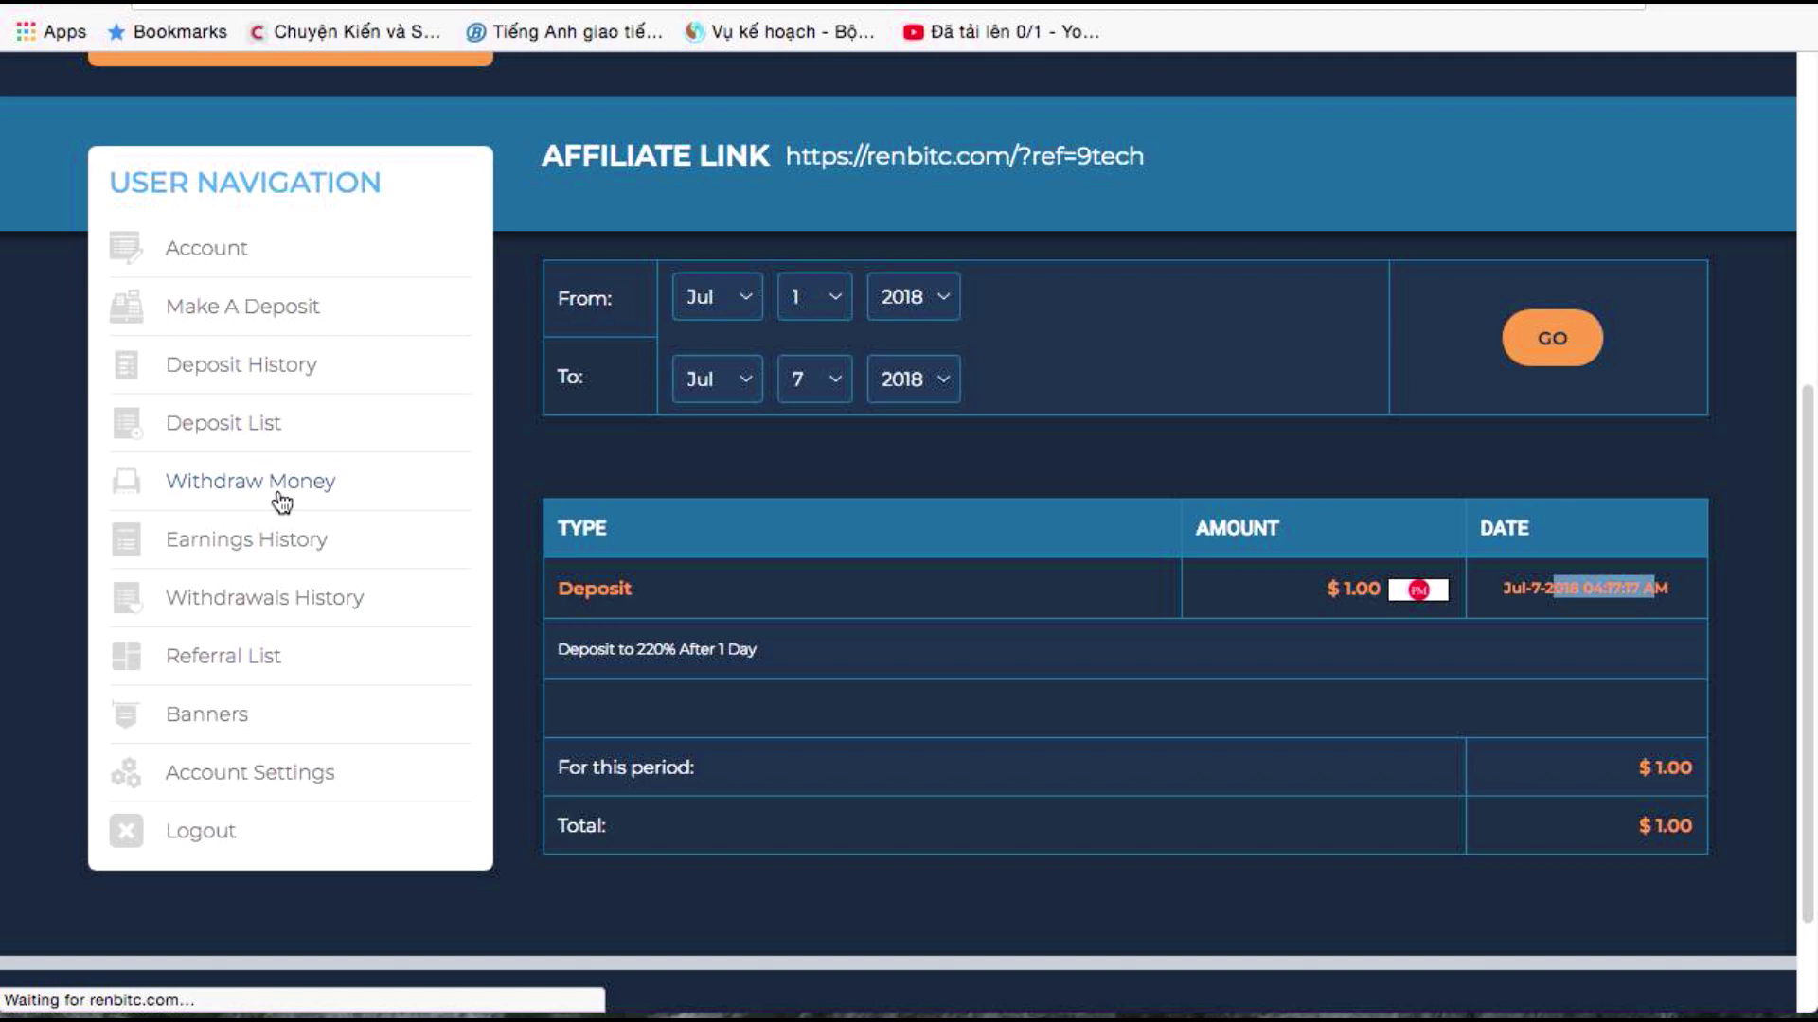
scroll(639, 417, down, 5)
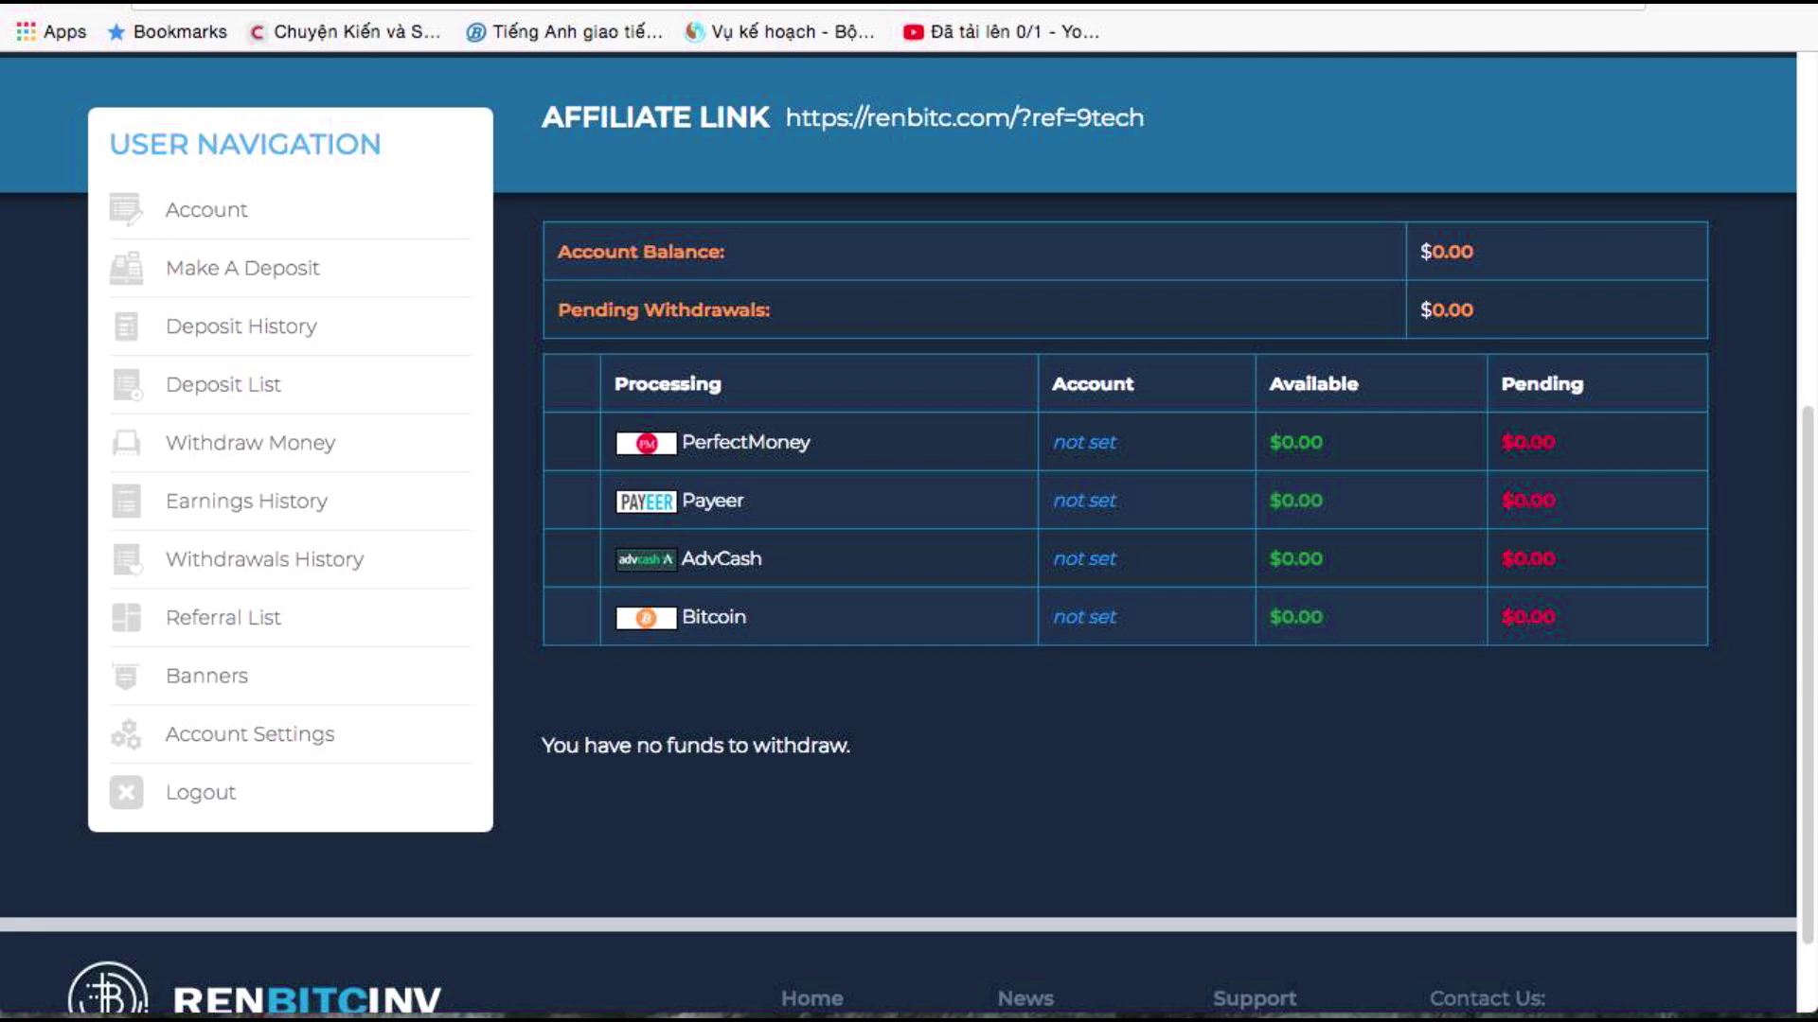
click(1534, 5)
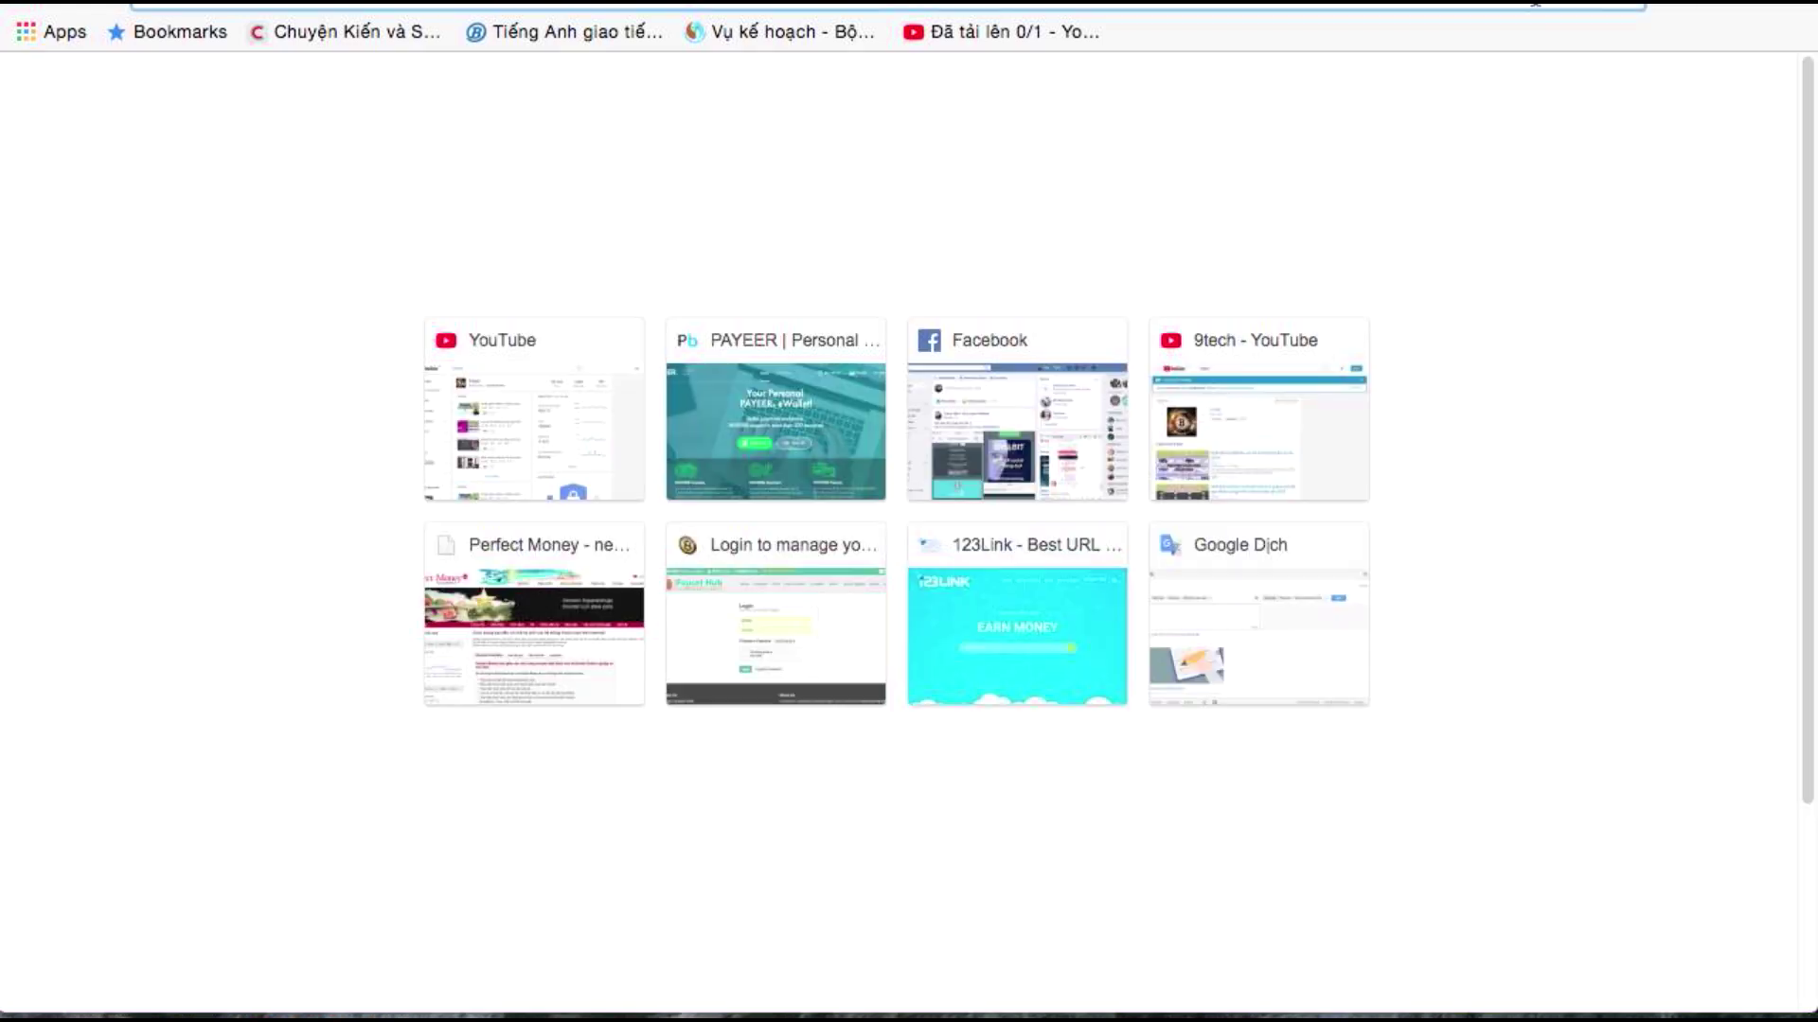
Open perfectmoney.is and log in with the account's Turing number
text(pe)
key(Down)
key(Return)
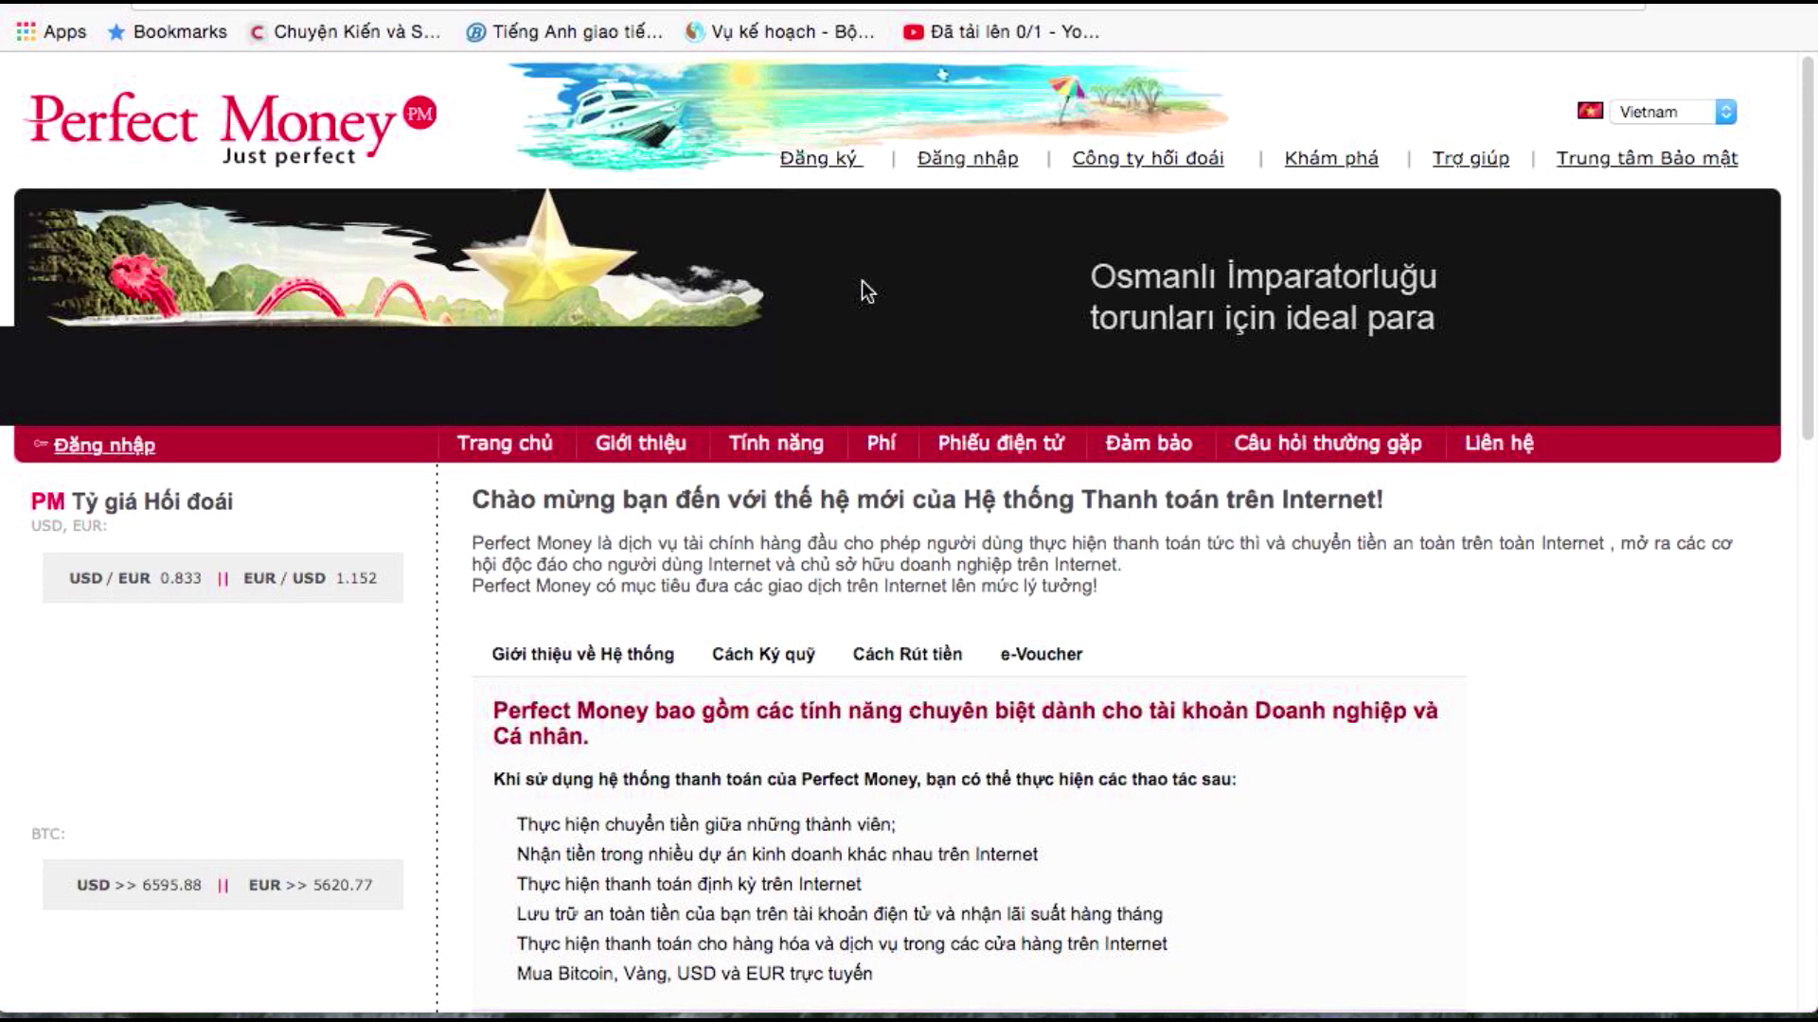
click(665, 457)
scroll(712, 540, down, 2)
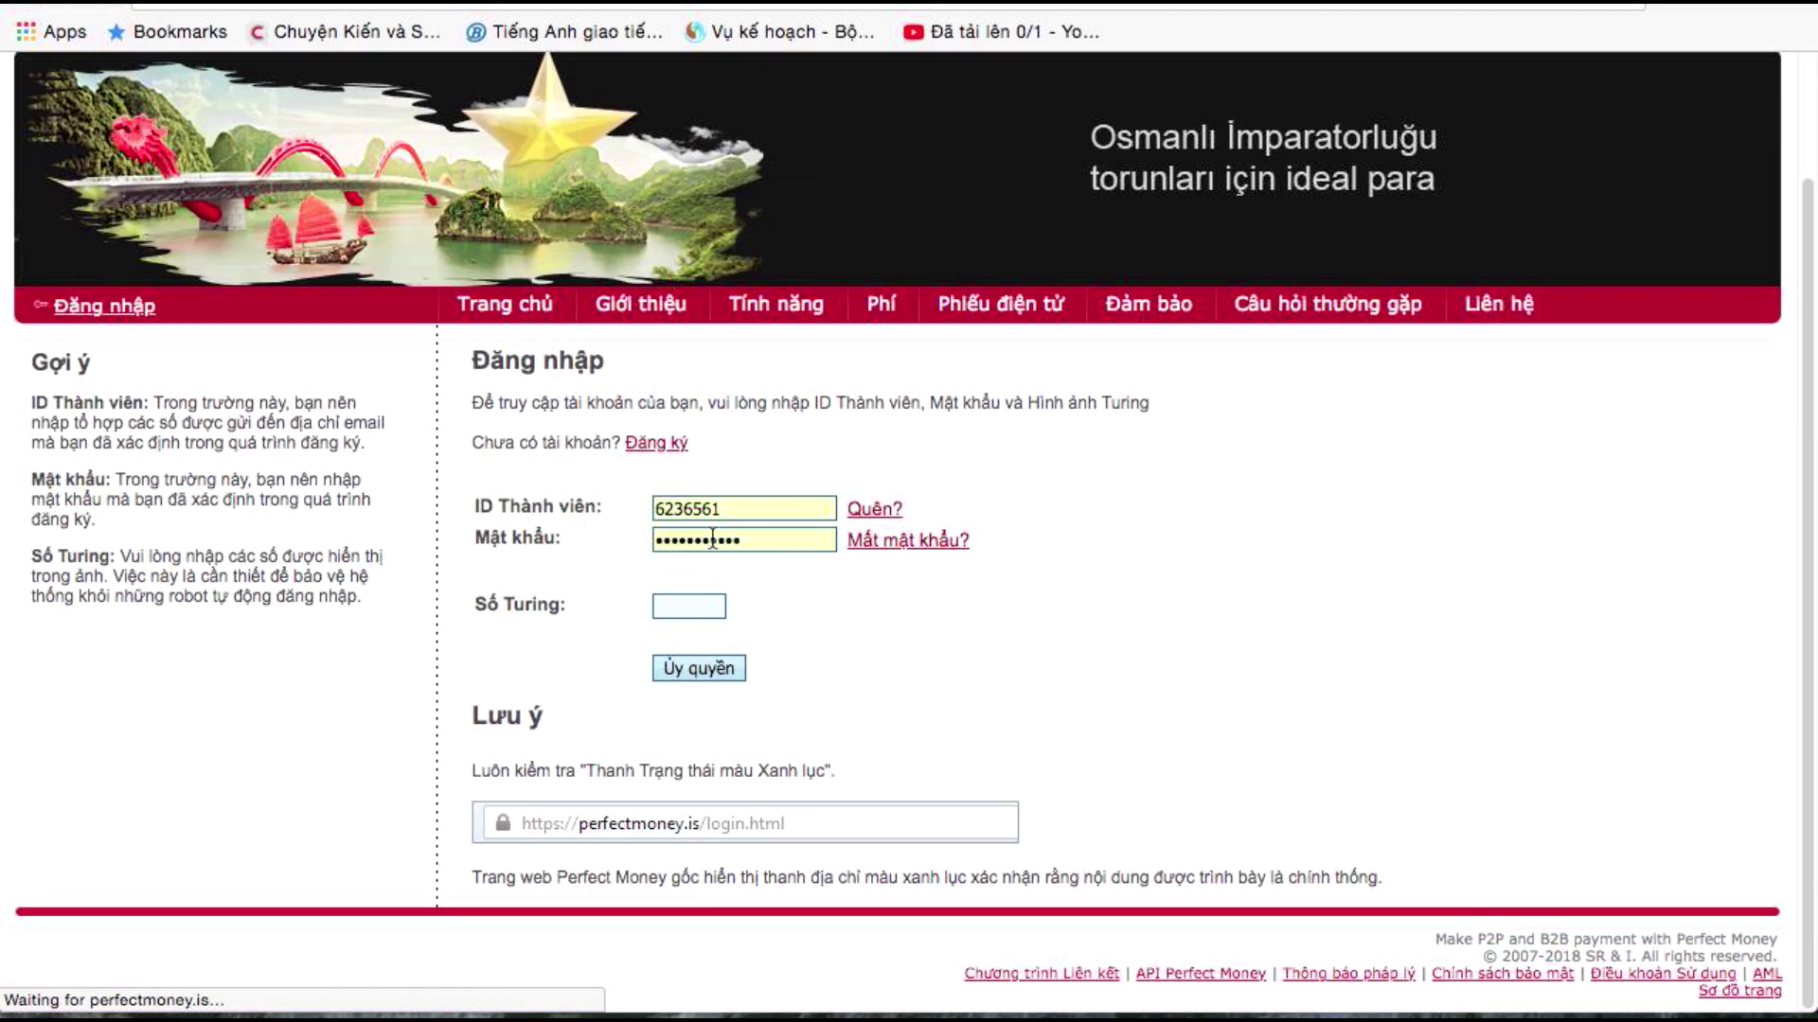
click(693, 604)
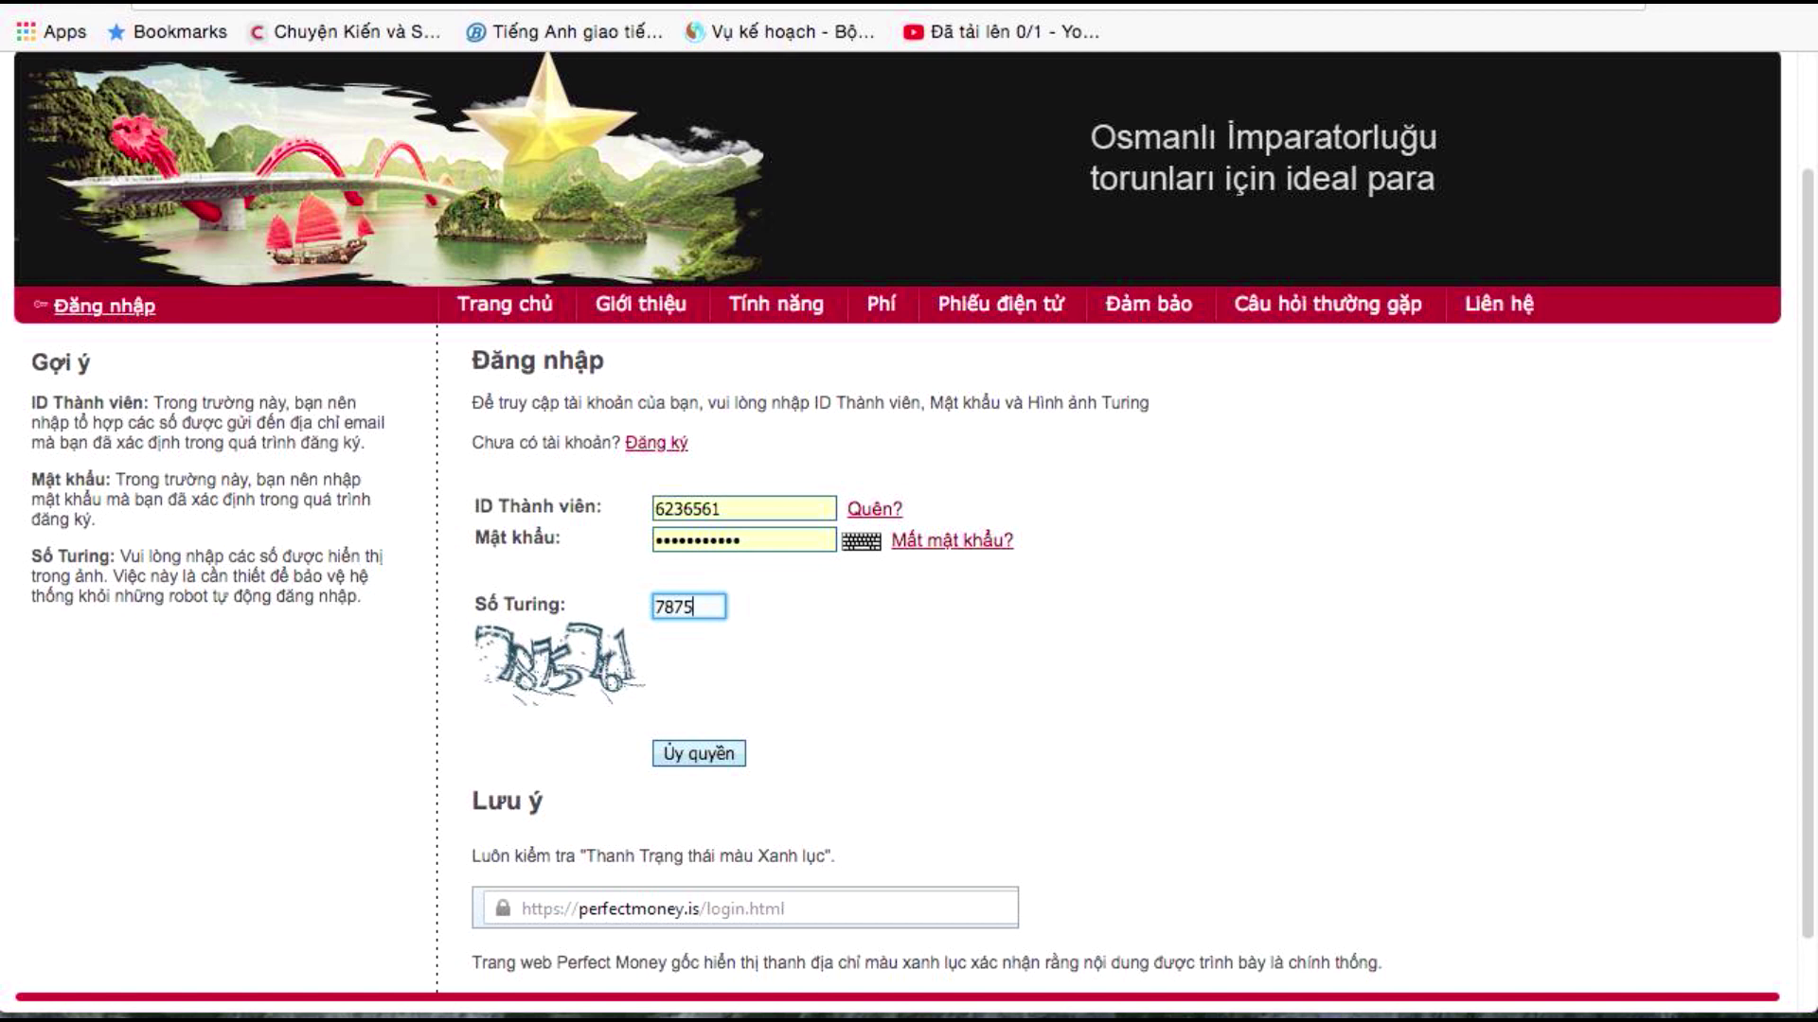
click(679, 752)
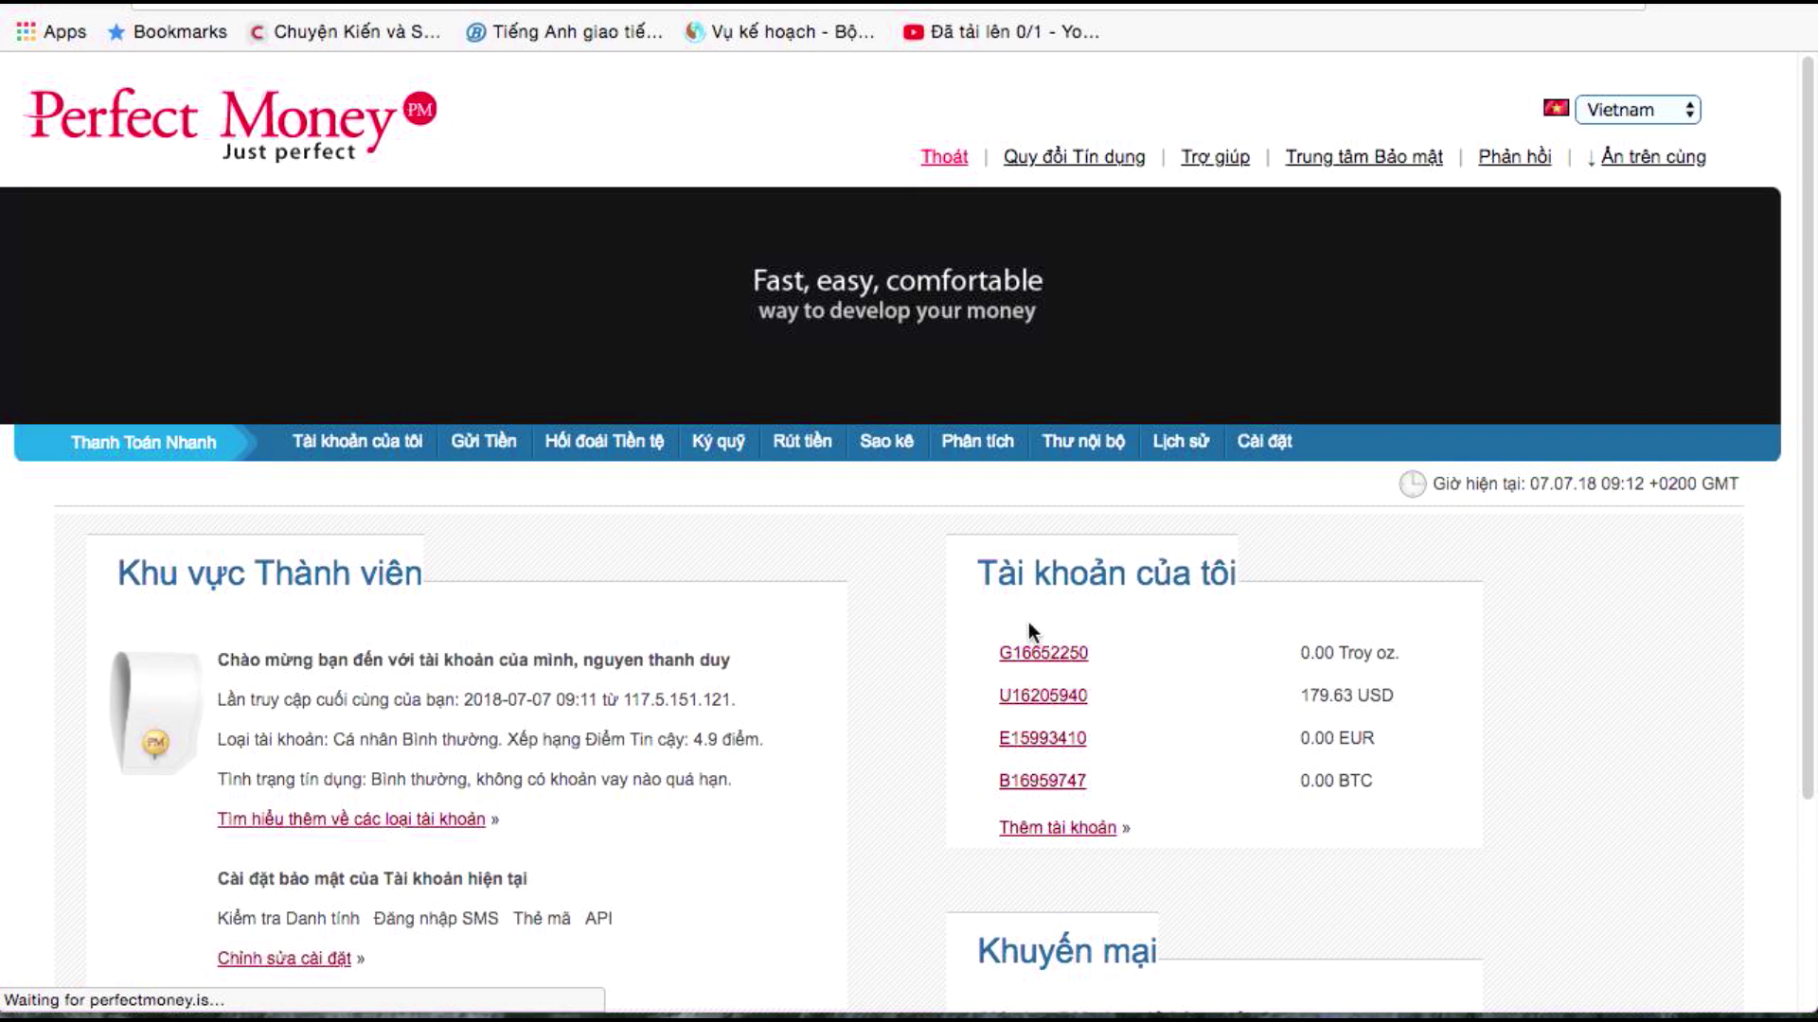
Copy the USD account number from the Perfect Money dashboard and return to the RenBitcInv tab
click(994, 699)
double_click(1032, 697)
right_click(1074, 697)
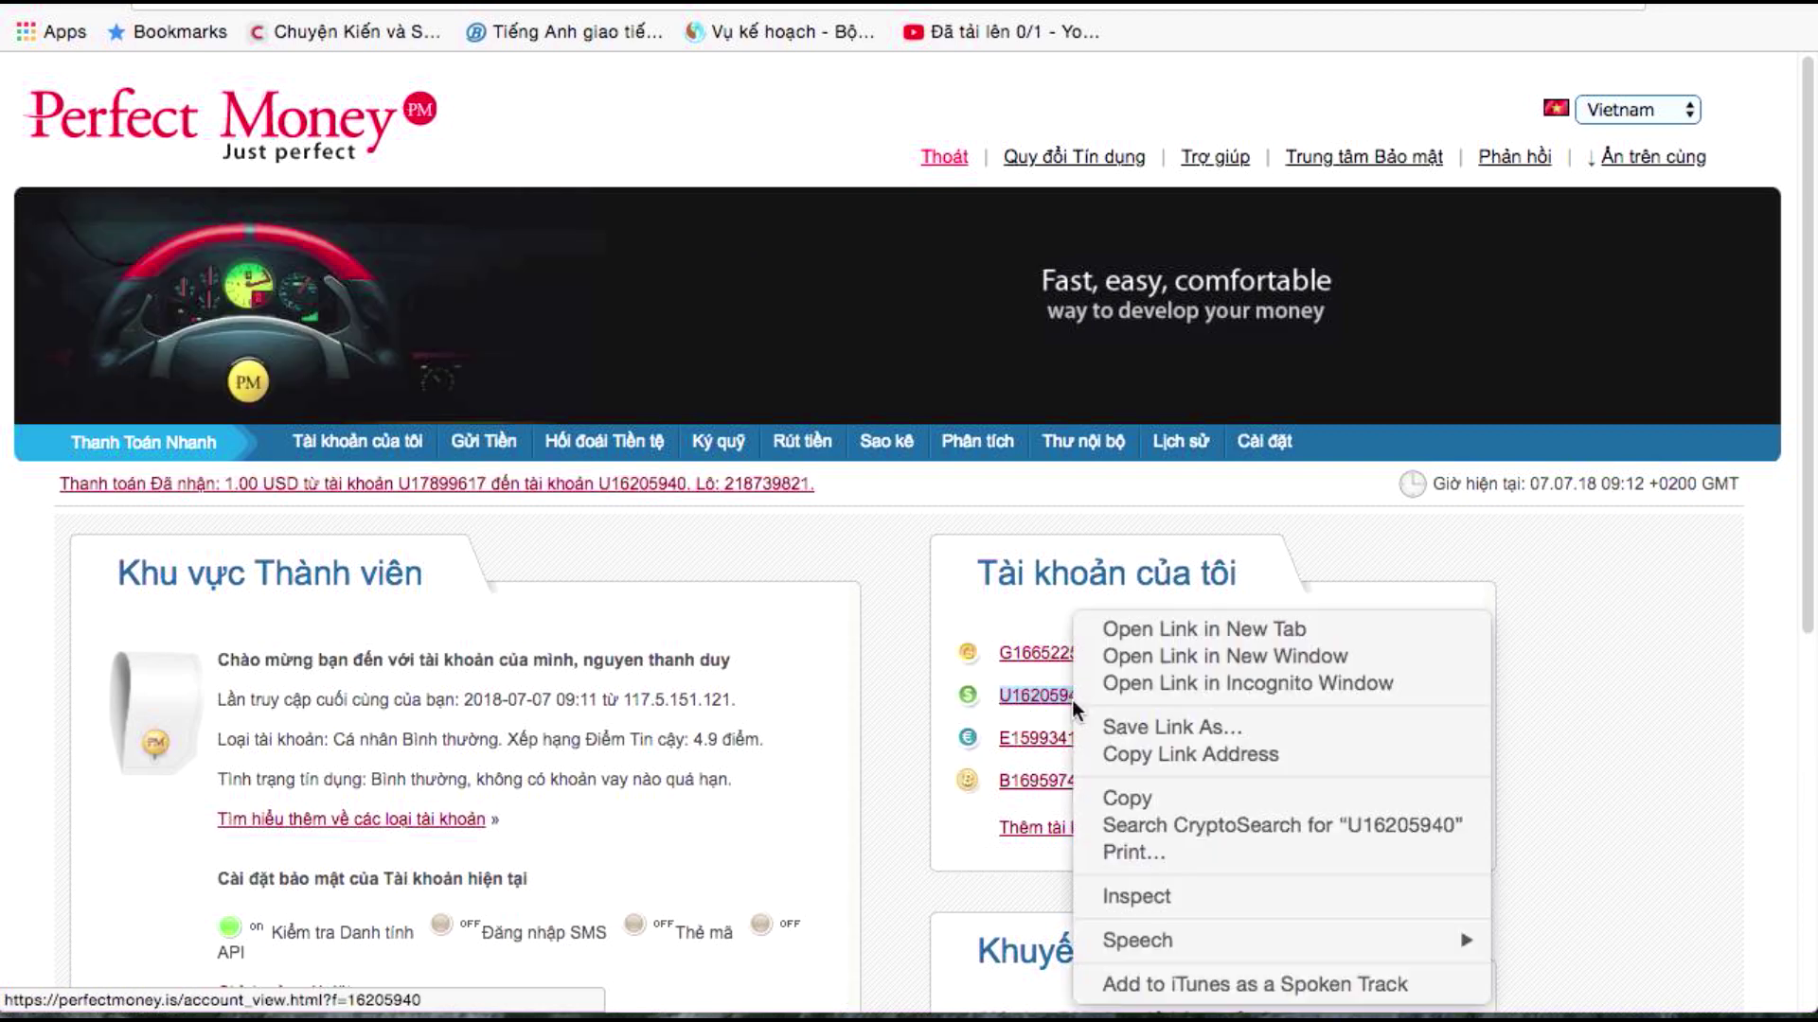
click(1120, 801)
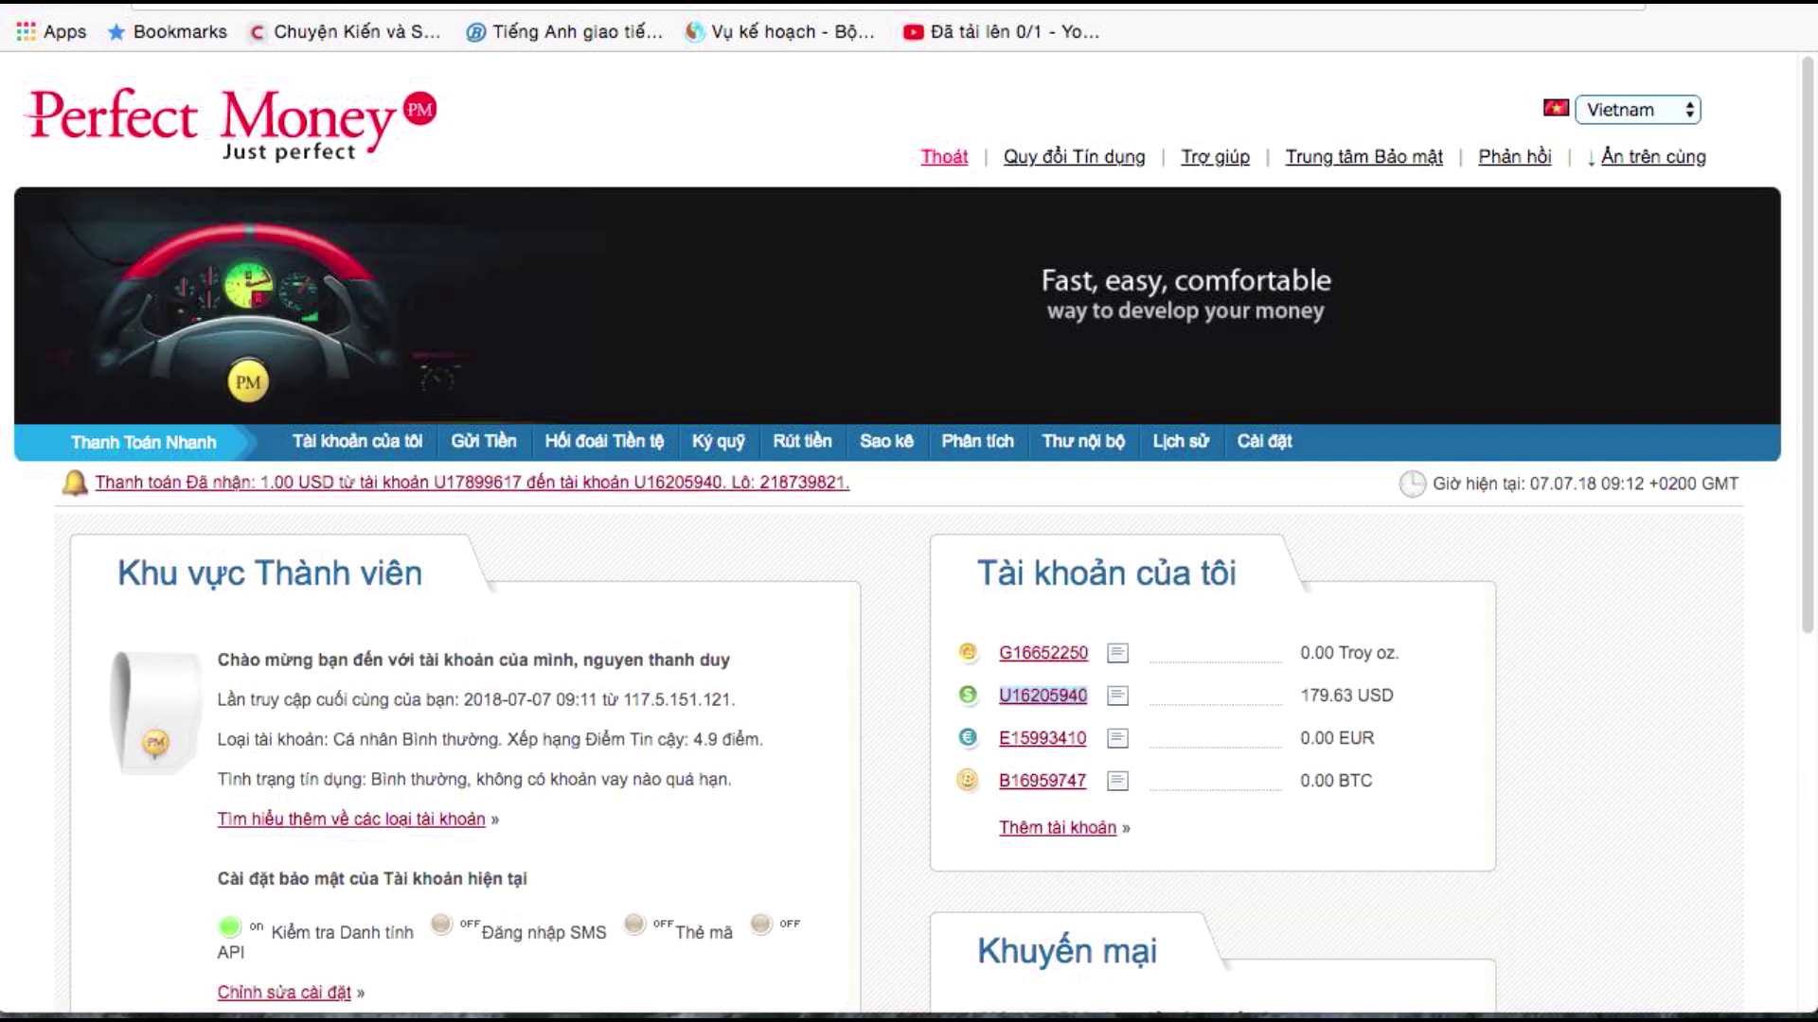
key(ctrl+Tab)
Paste the copied USD account into 'Your PerfectMoney acc no' and save with Change Account Data
click(1087, 447)
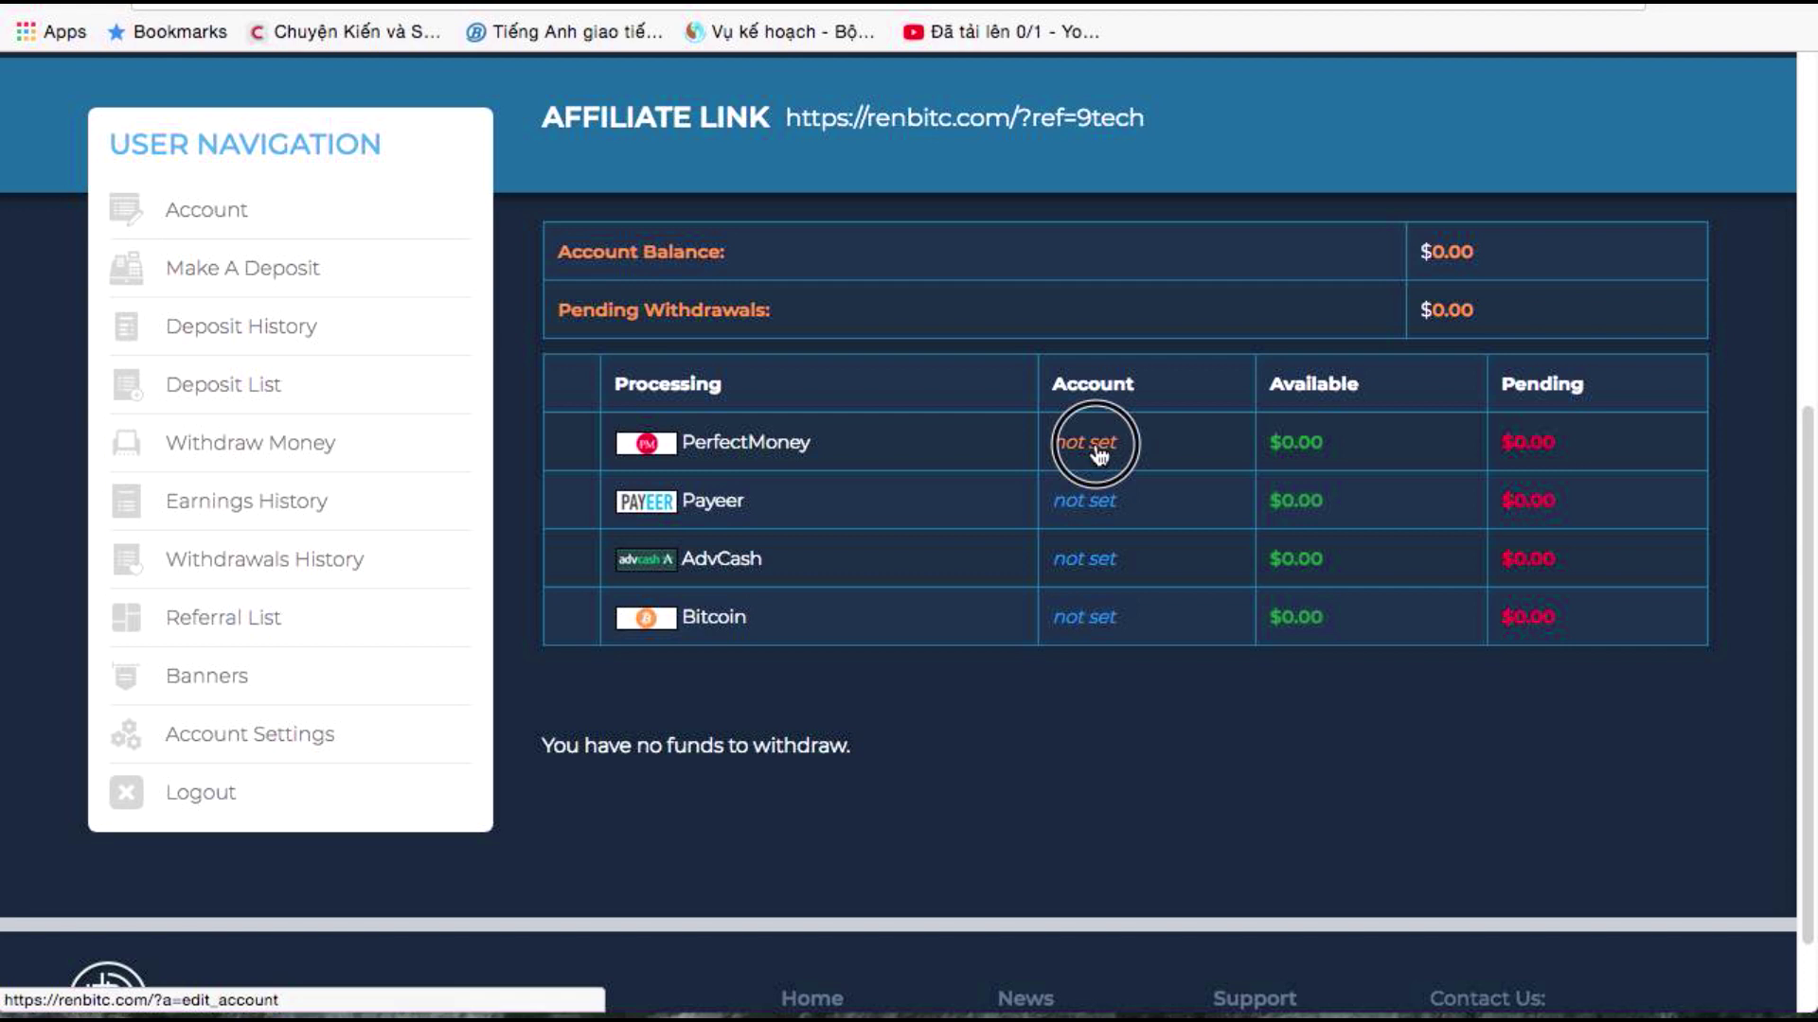
scroll(947, 615, down, 3)
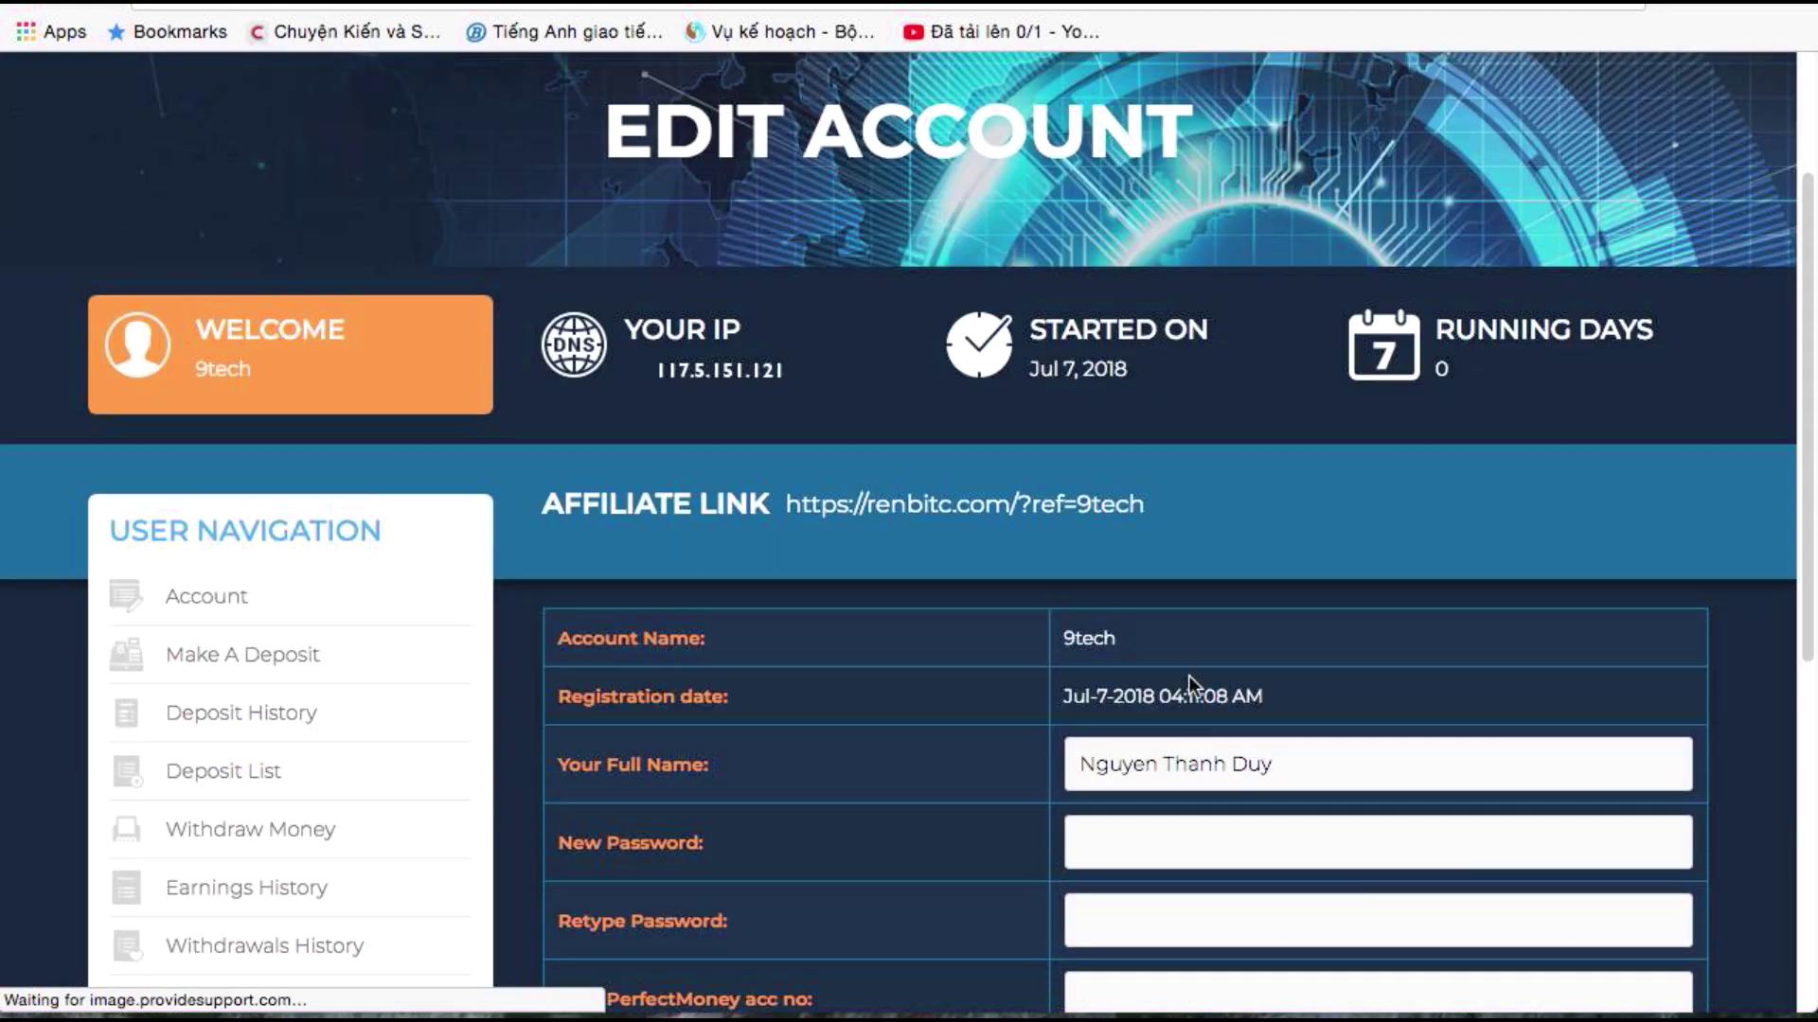
scroll(1190, 690, down, 5)
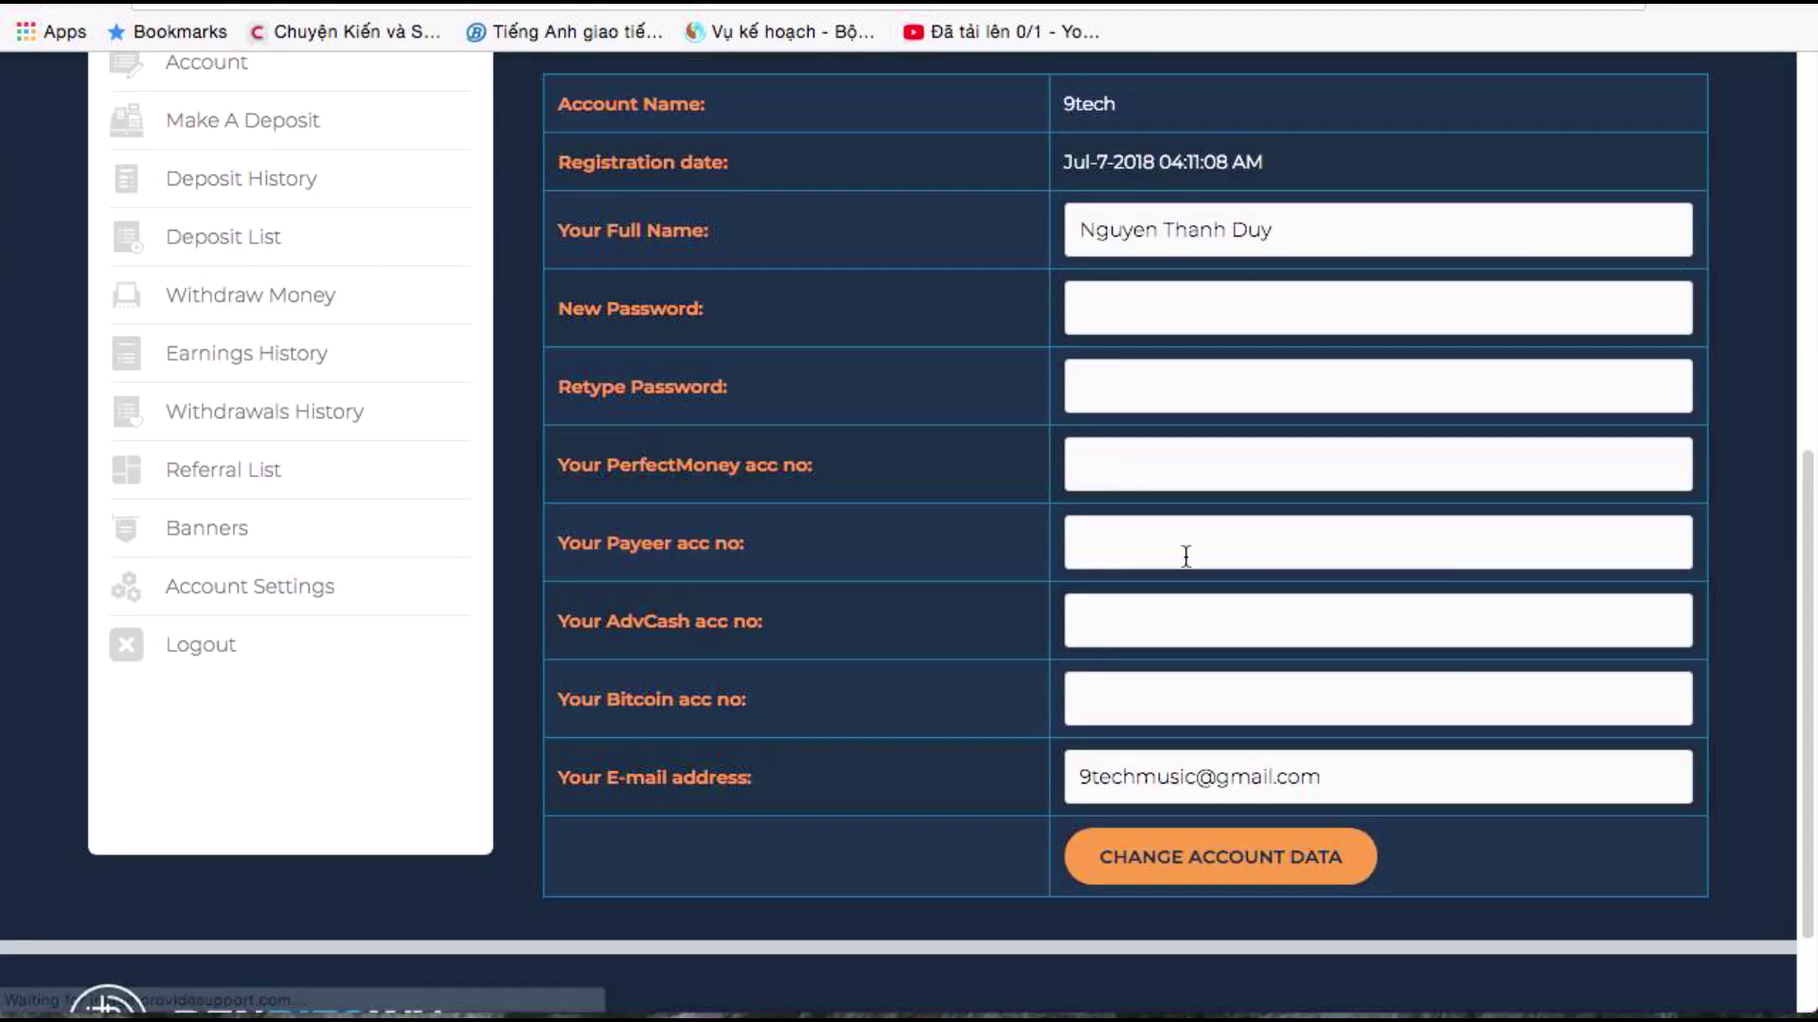
click(1154, 464)
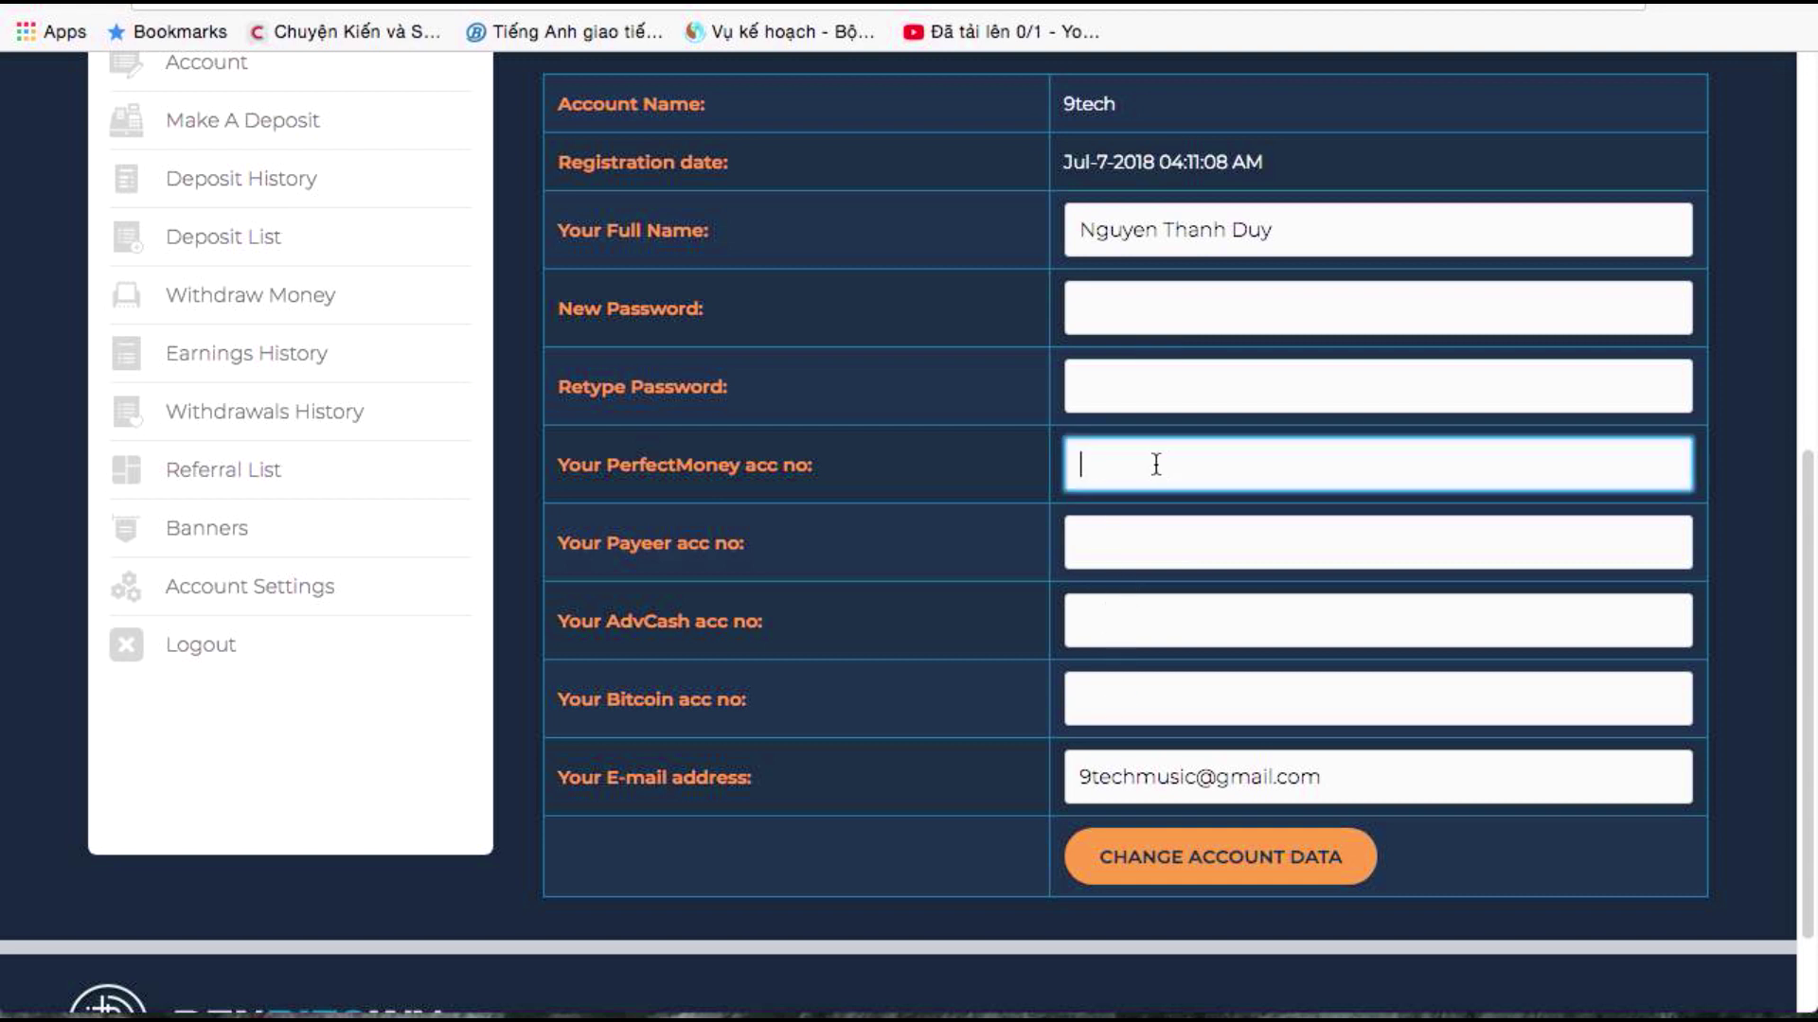
right_click(1155, 461)
click(1174, 641)
click(1167, 870)
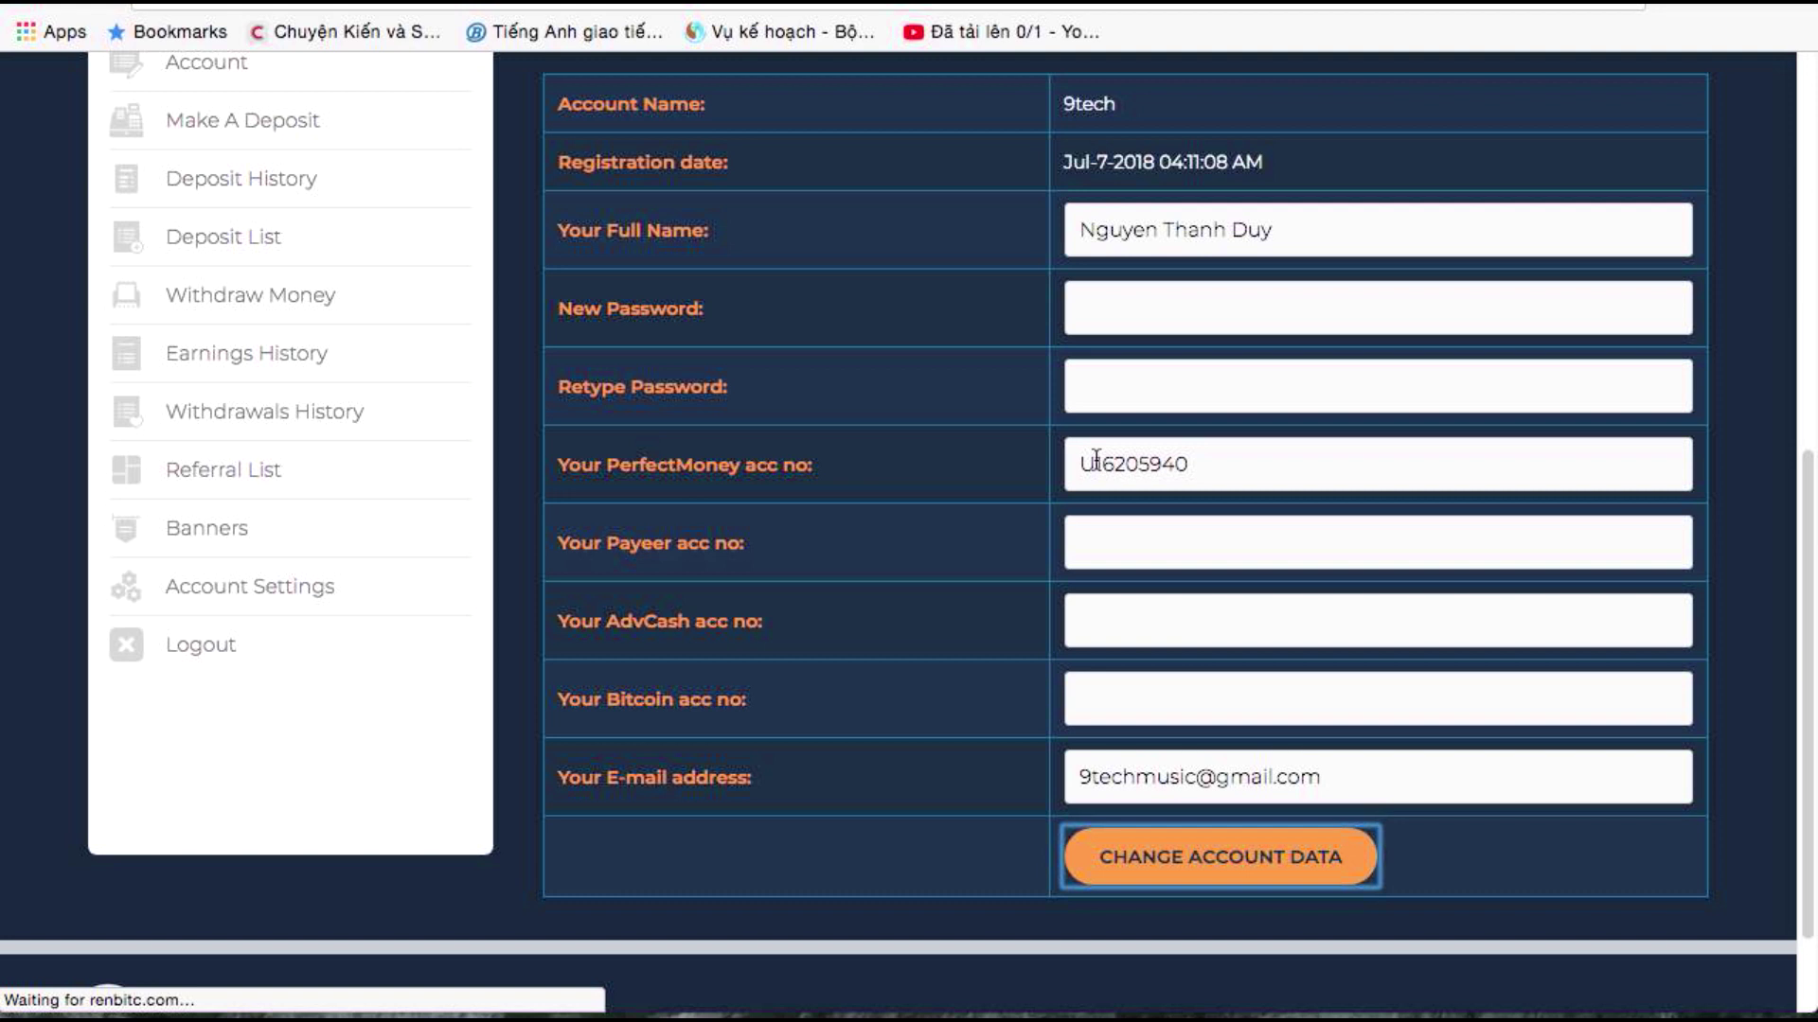
scroll(947, 491, down, 5)
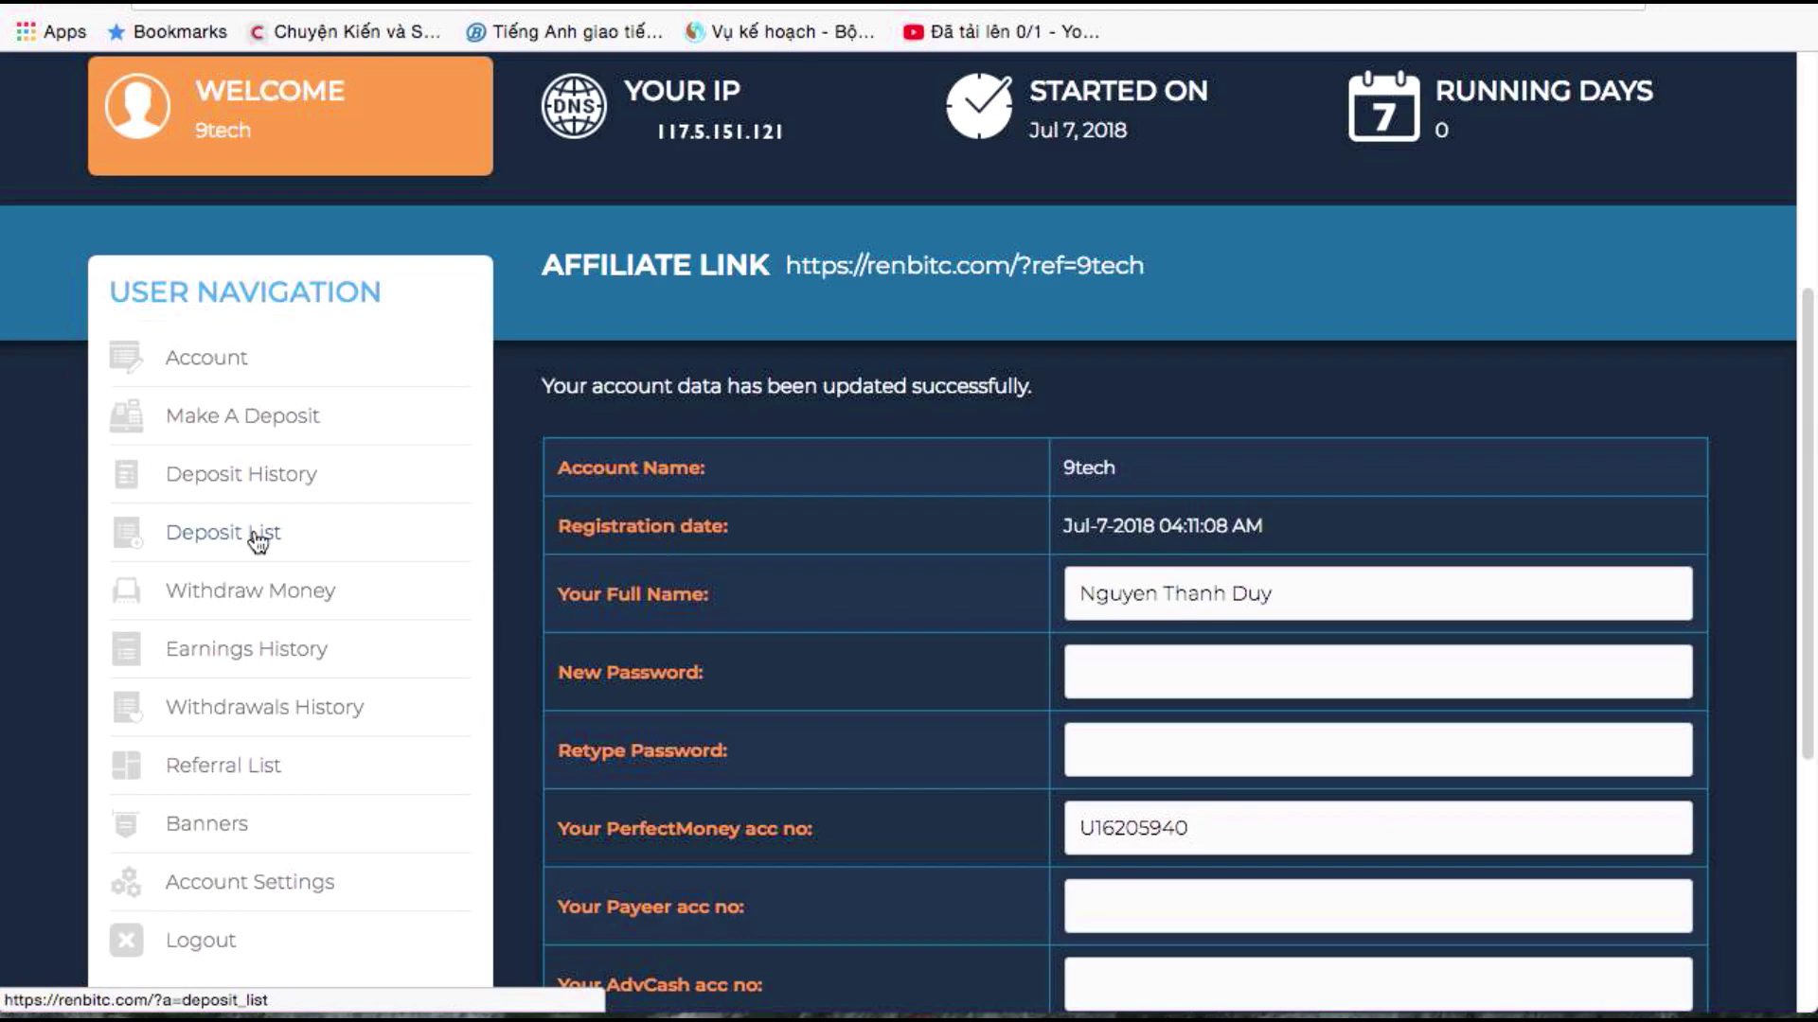
click(225, 593)
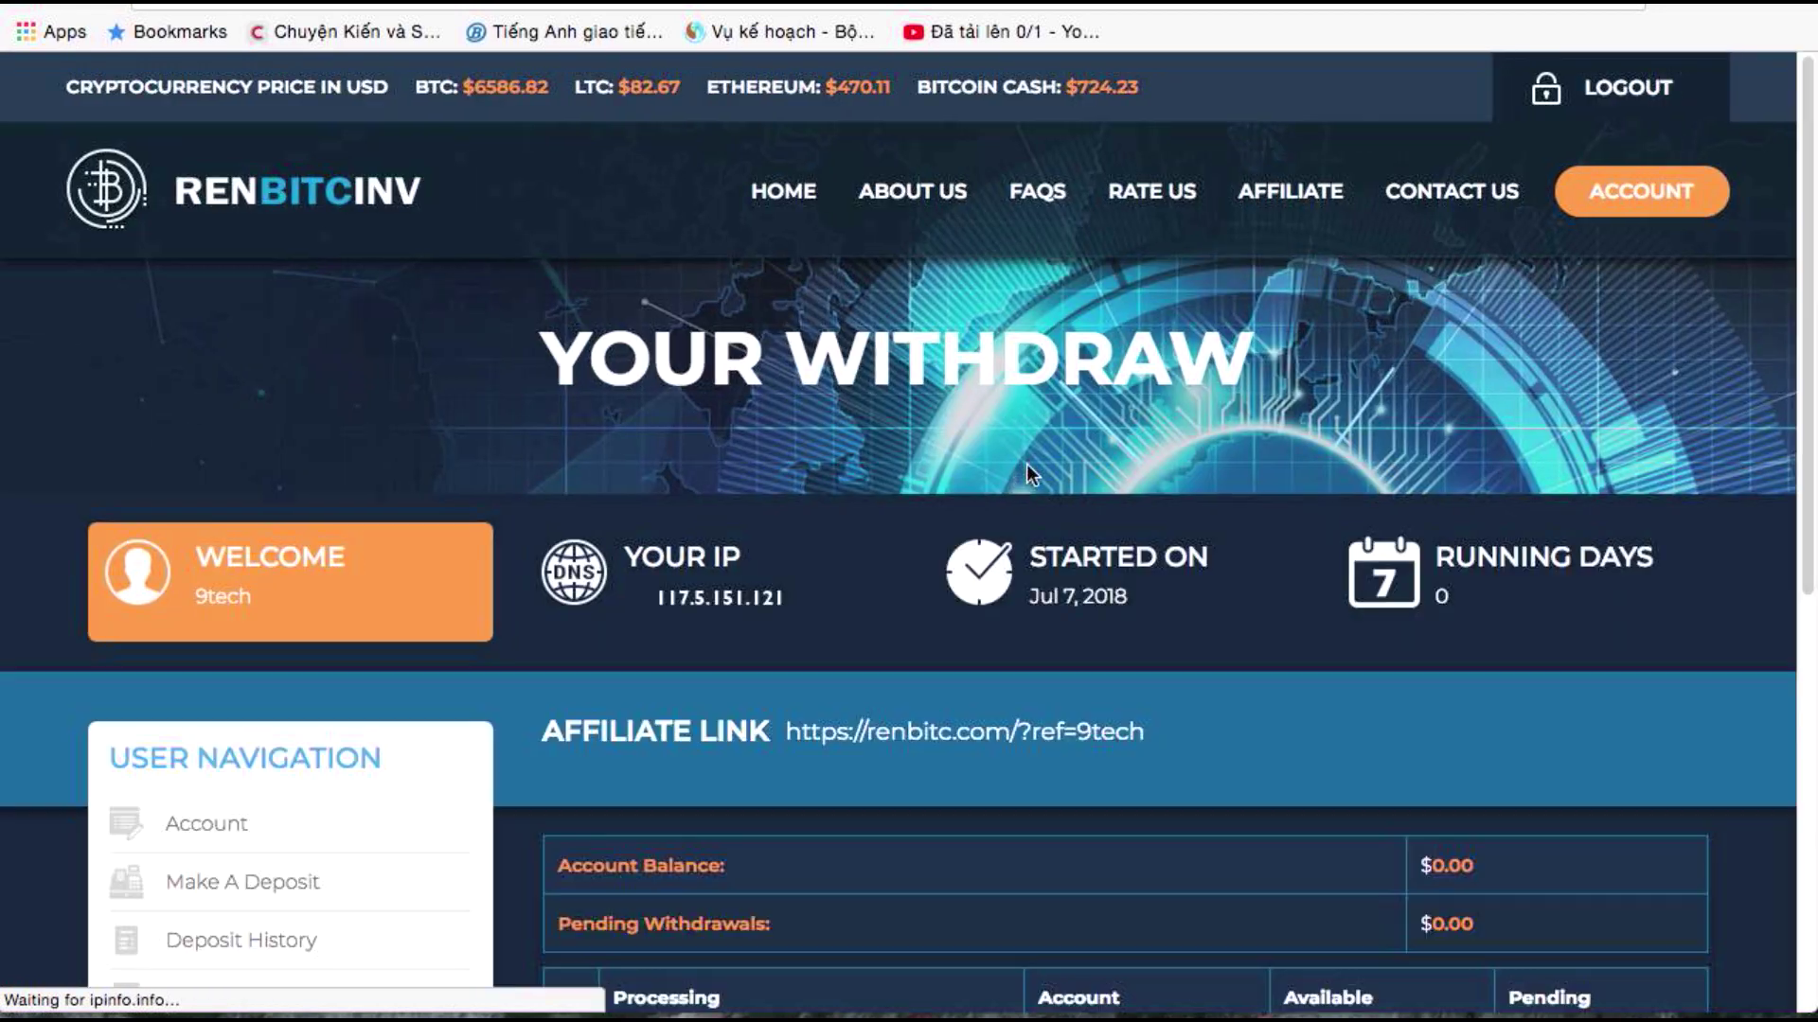
Check the saved Perfect Money account number and available balance on the Withdraw Money page
scroll(1070, 502, down, 7)
double_click(1046, 343)
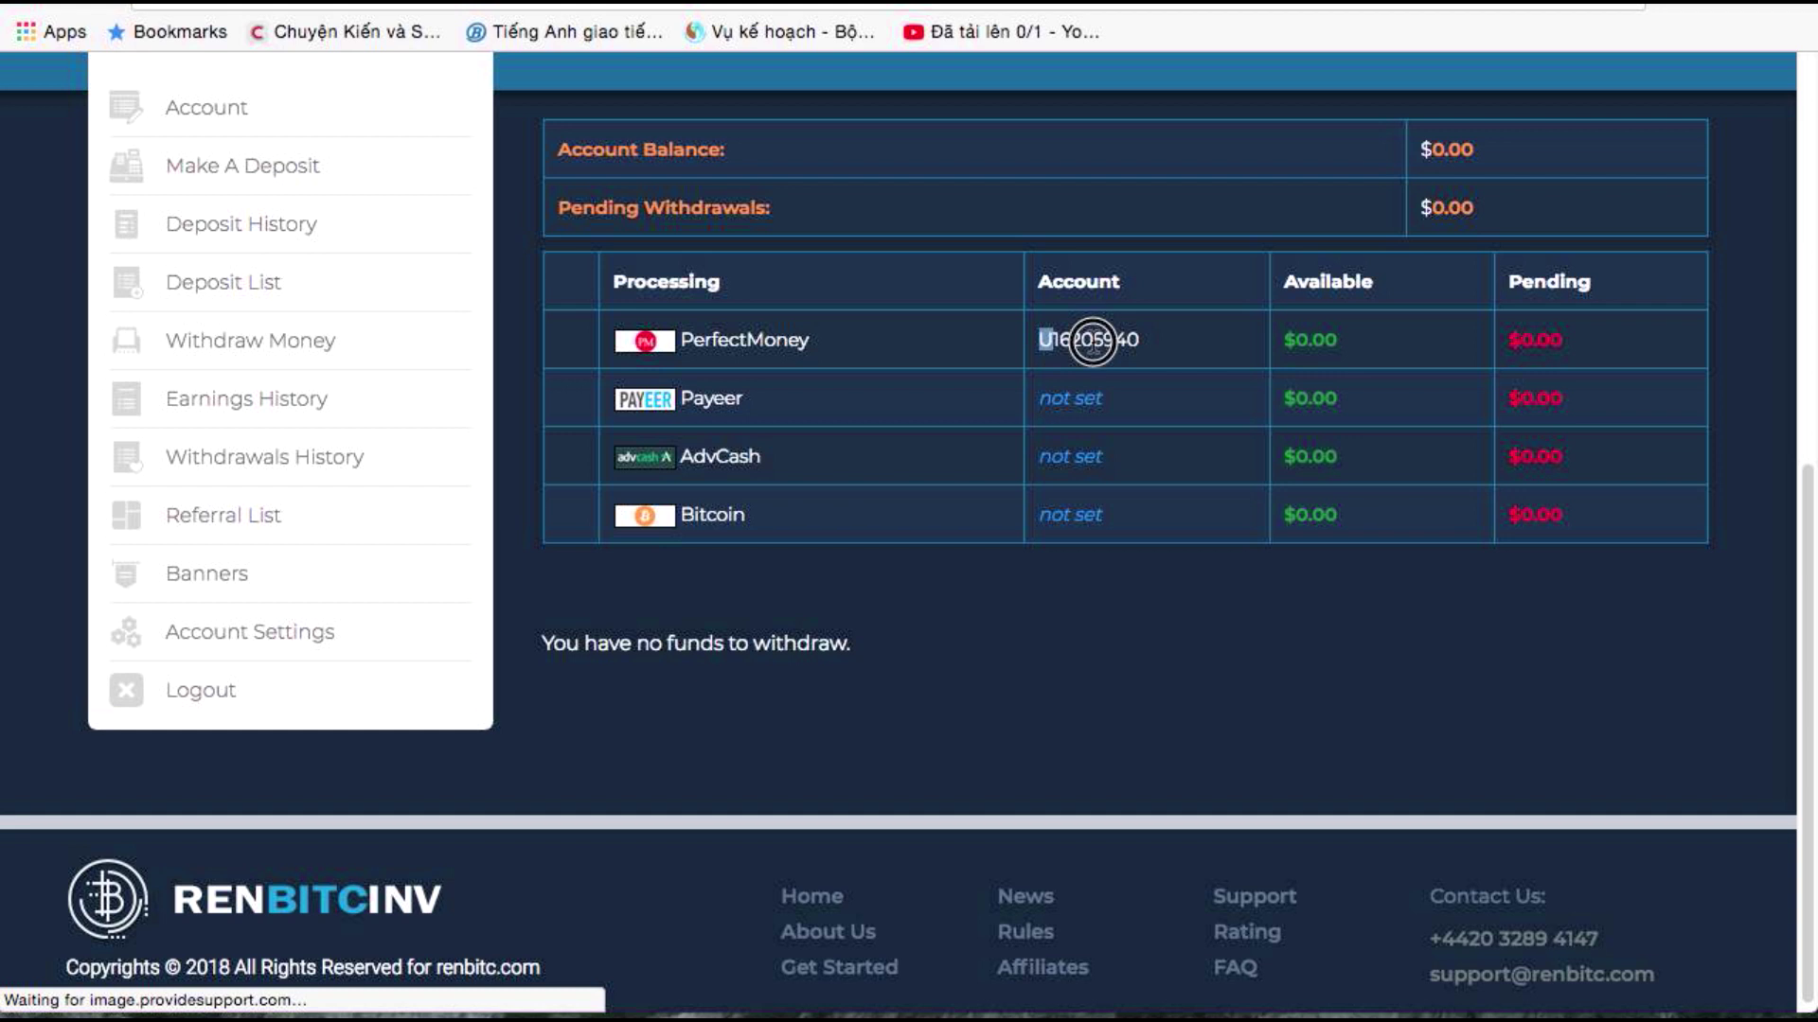
scroll(1136, 355, up, 6)
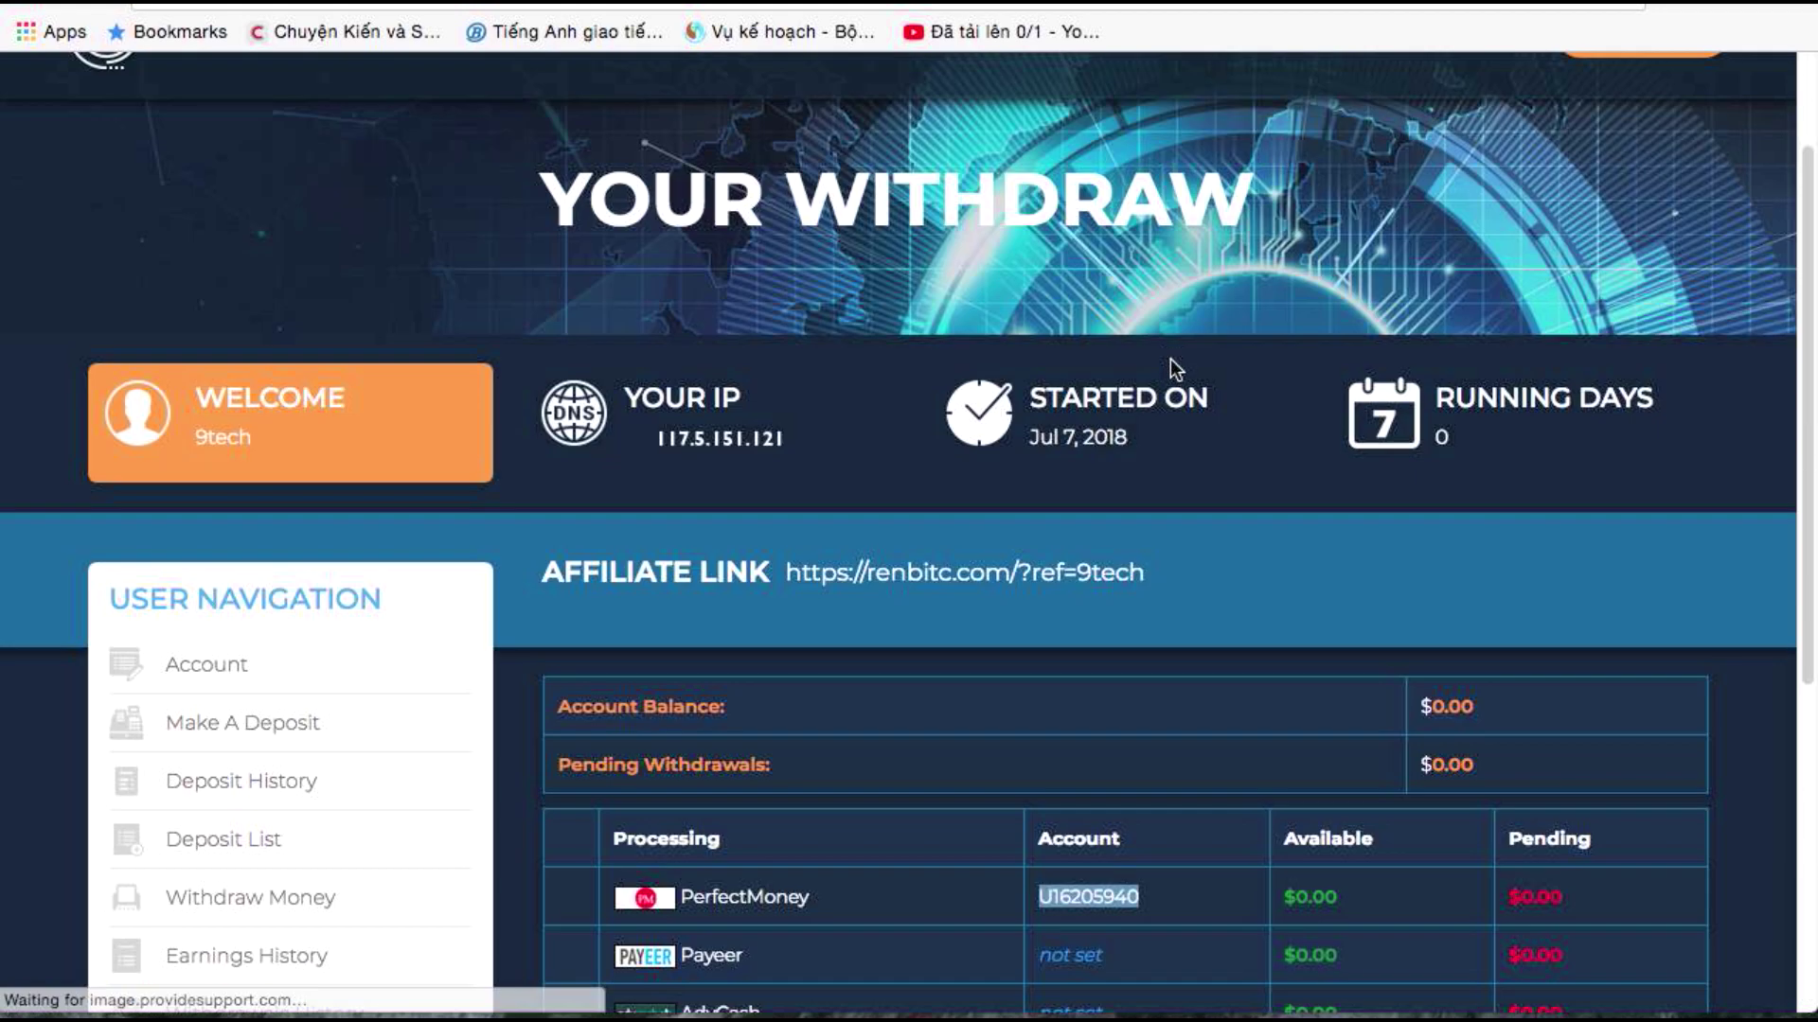
click(1473, 710)
scroll(1103, 783, down, 6)
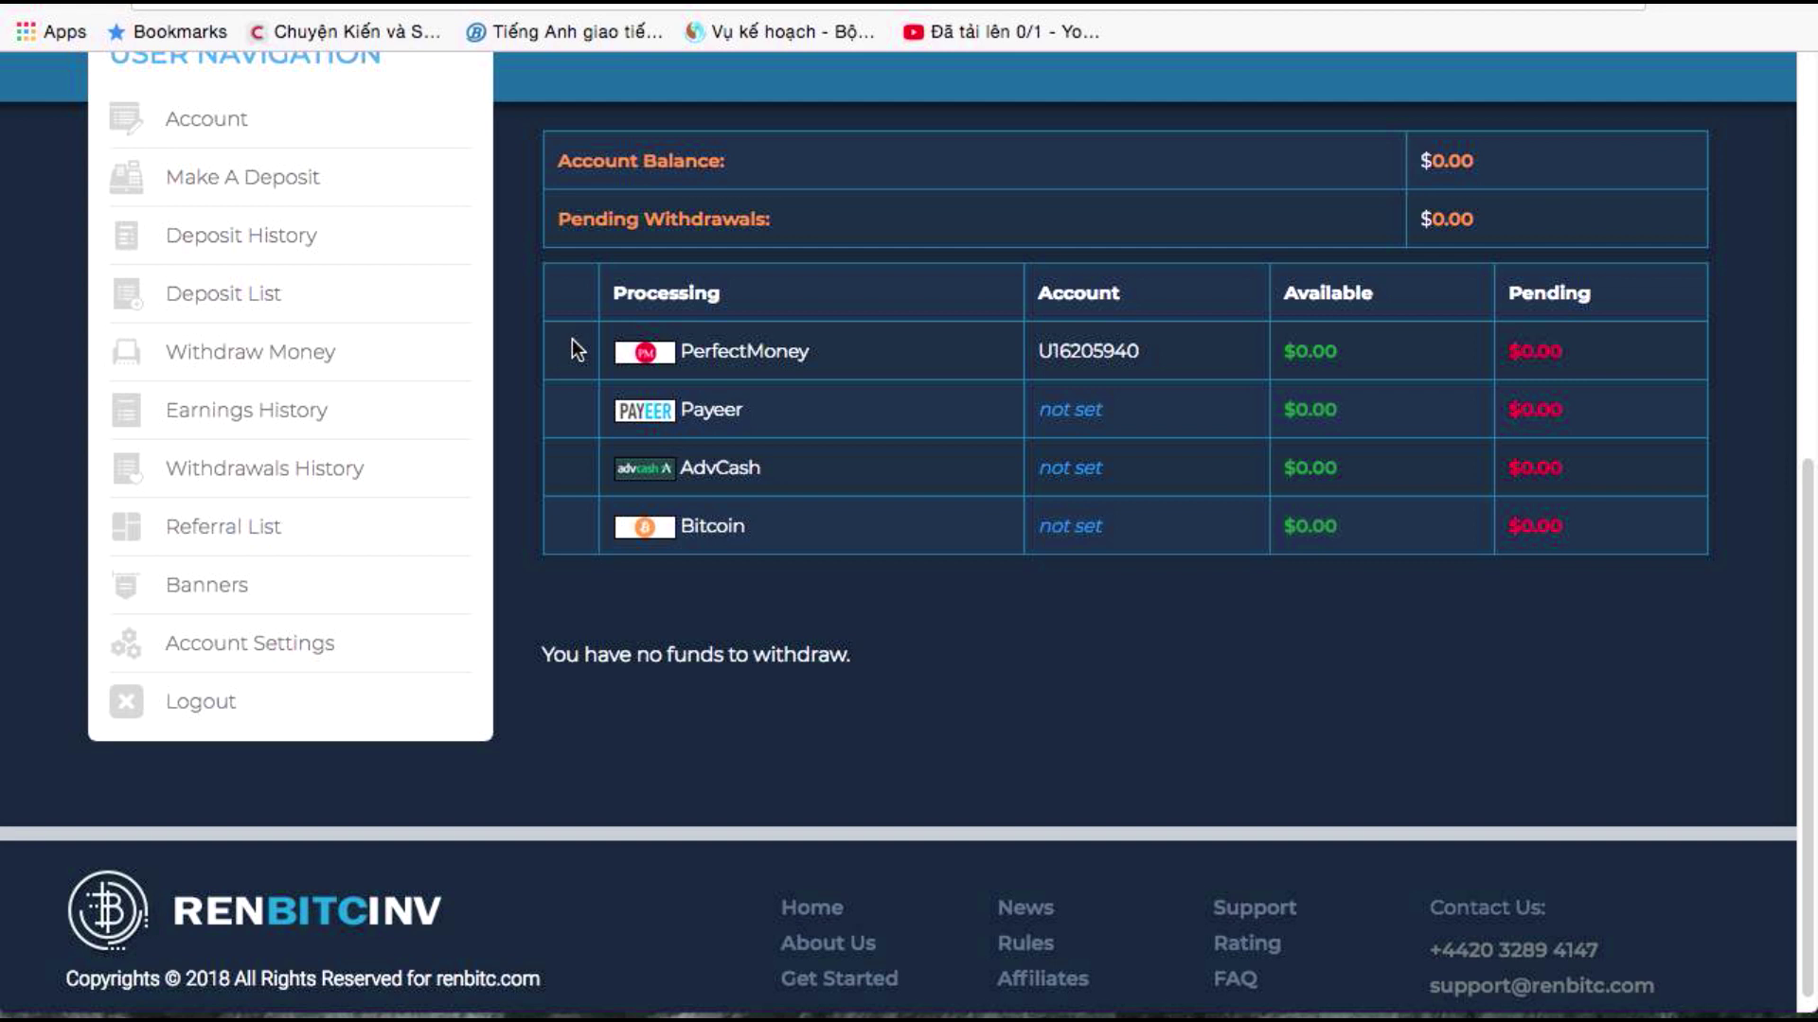
scroll(1316, 303, up, 1)
double_click(1296, 402)
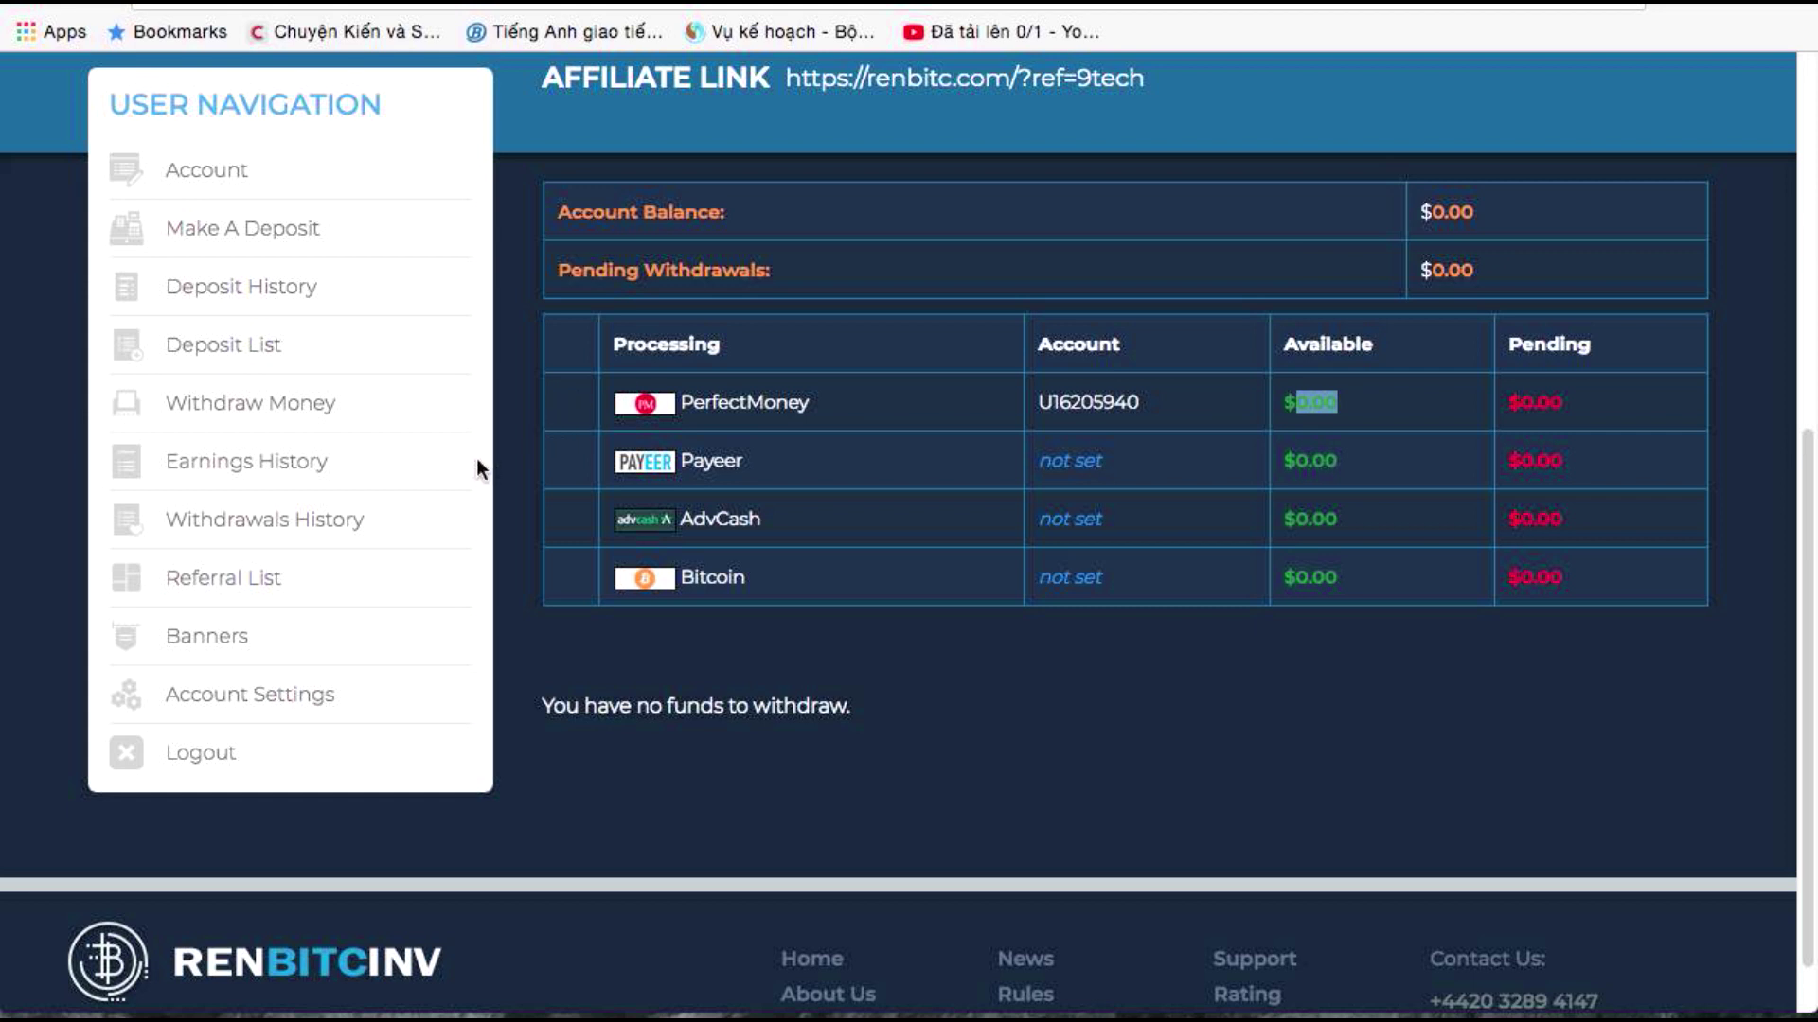
click(524, 492)
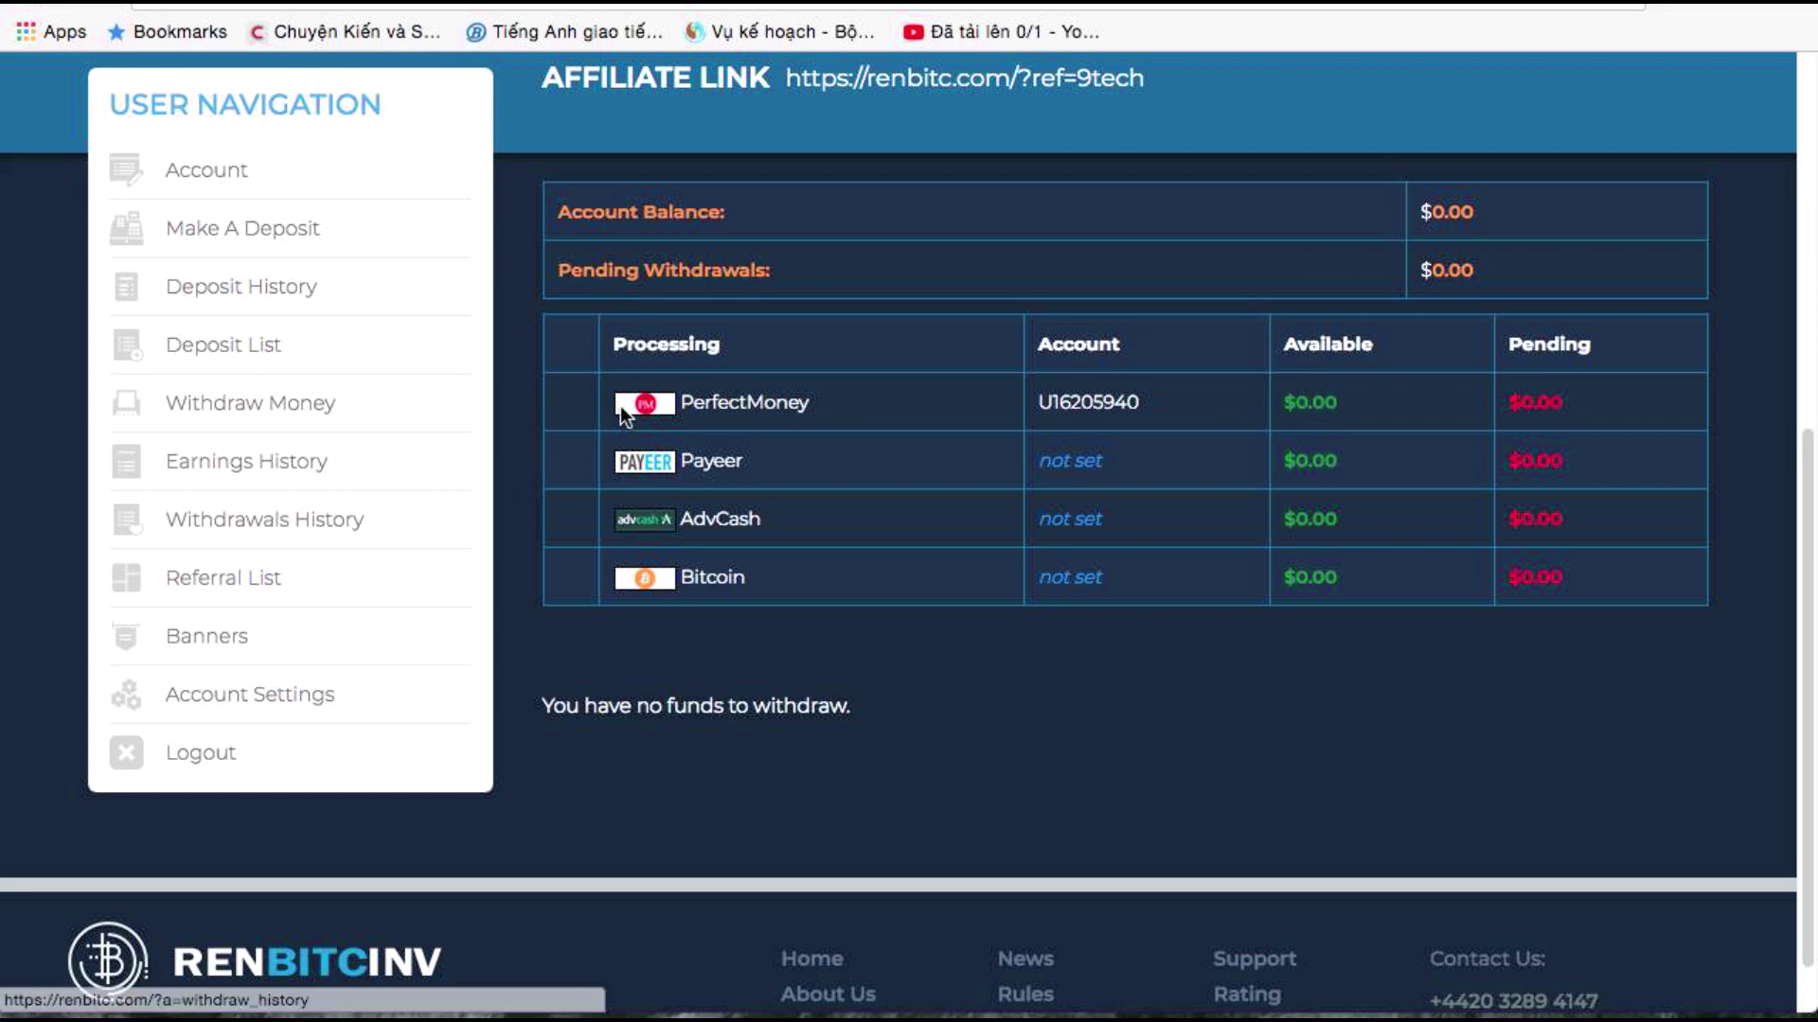
View the account dashboard showing $0.00 balance and the $1.00 active deposit
scroll(621, 405, up, 2)
click(236, 367)
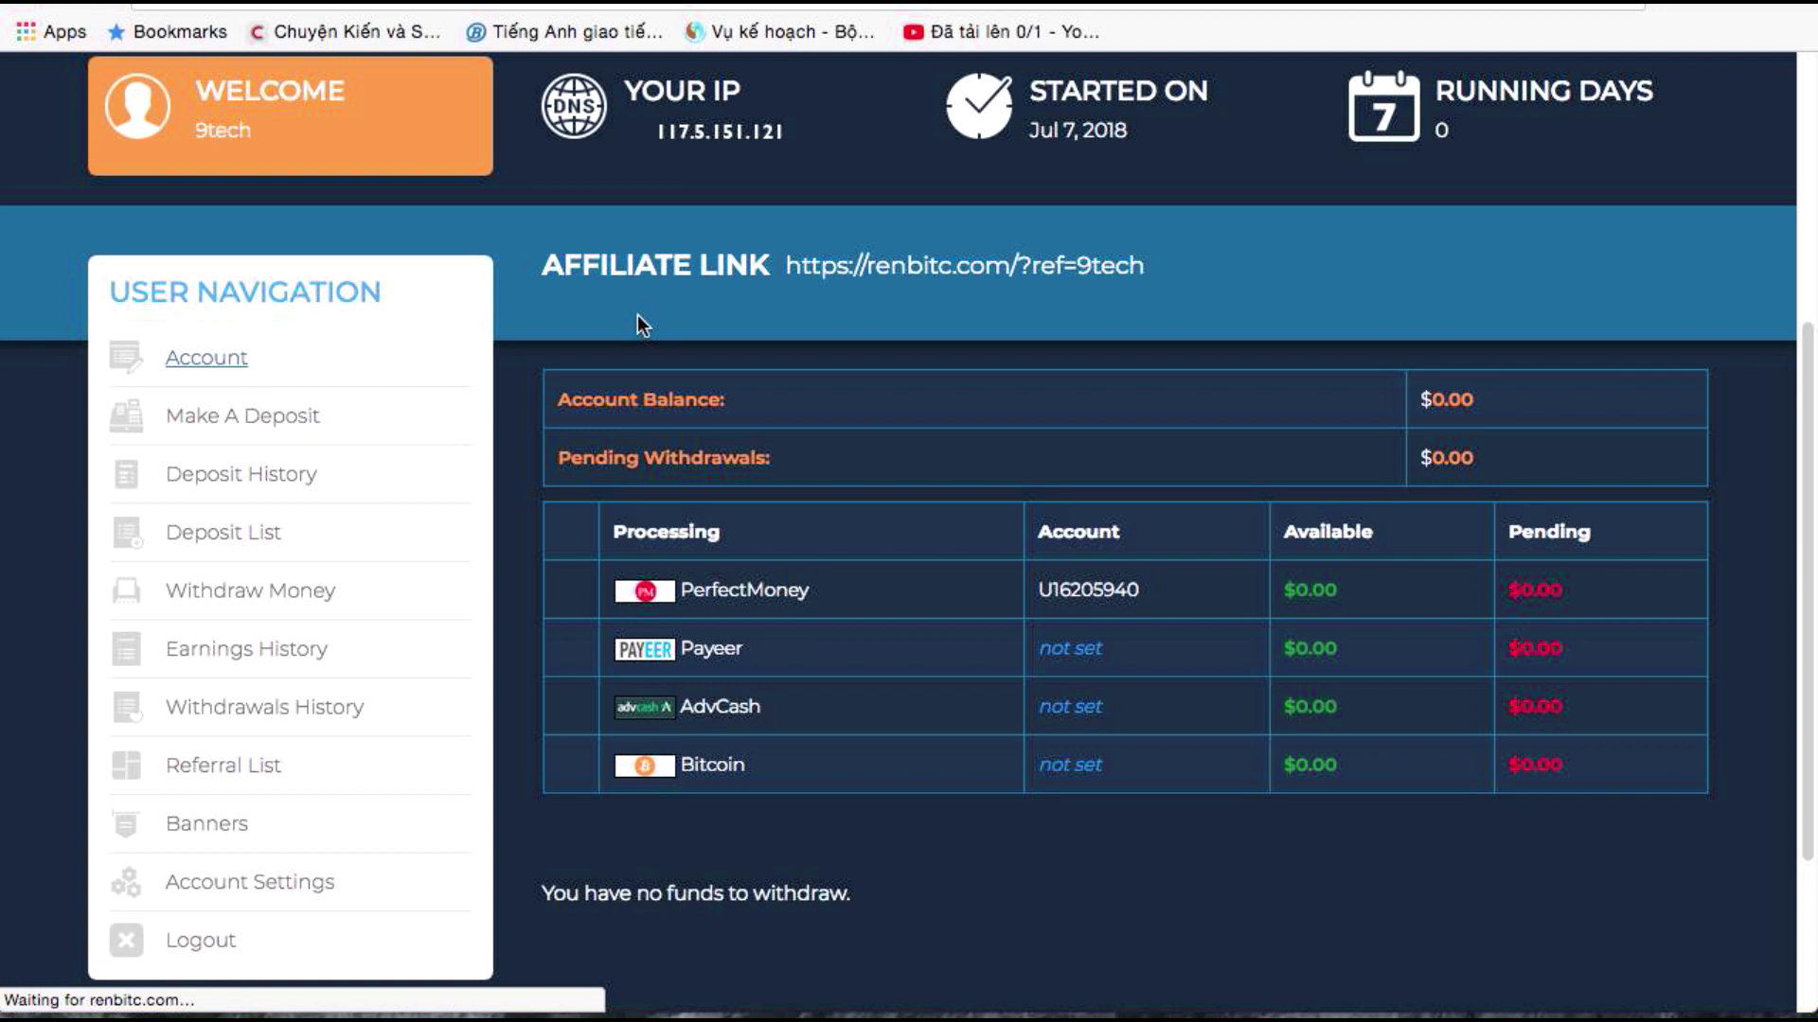
scroll(657, 399, down, 8)
scroll(616, 407, up, 5)
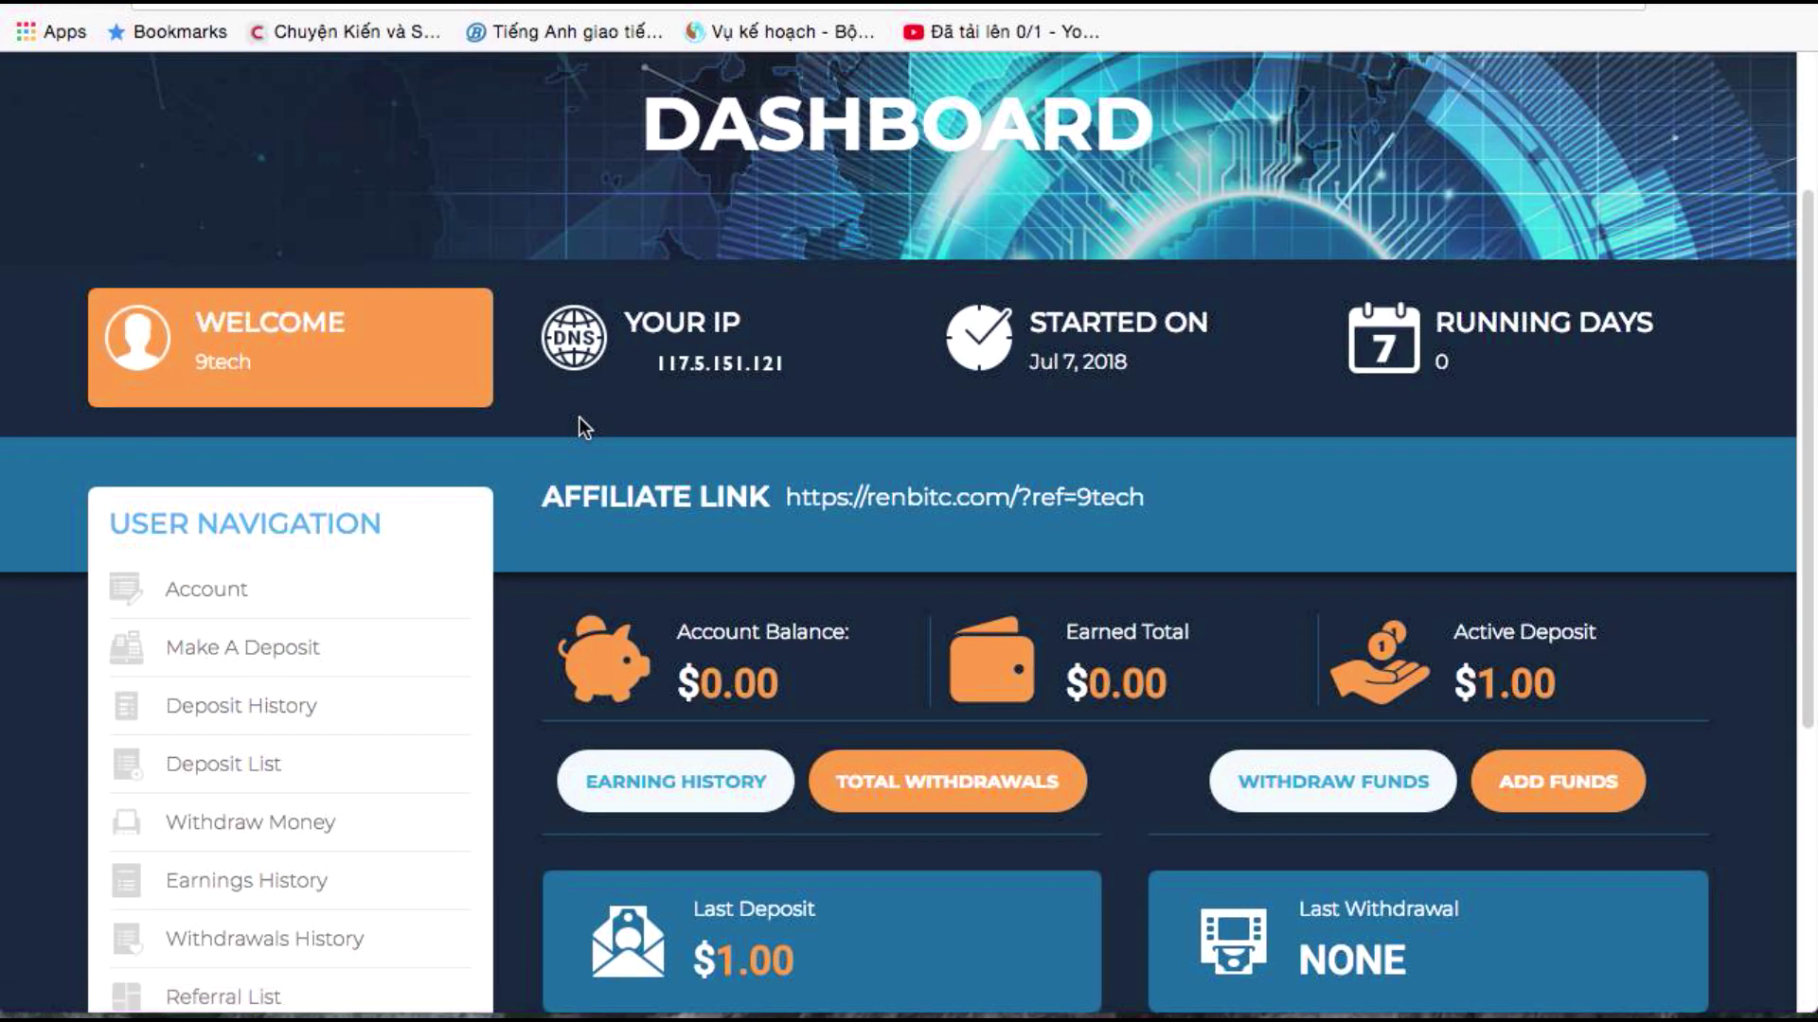
scroll(545, 495, down, 5)
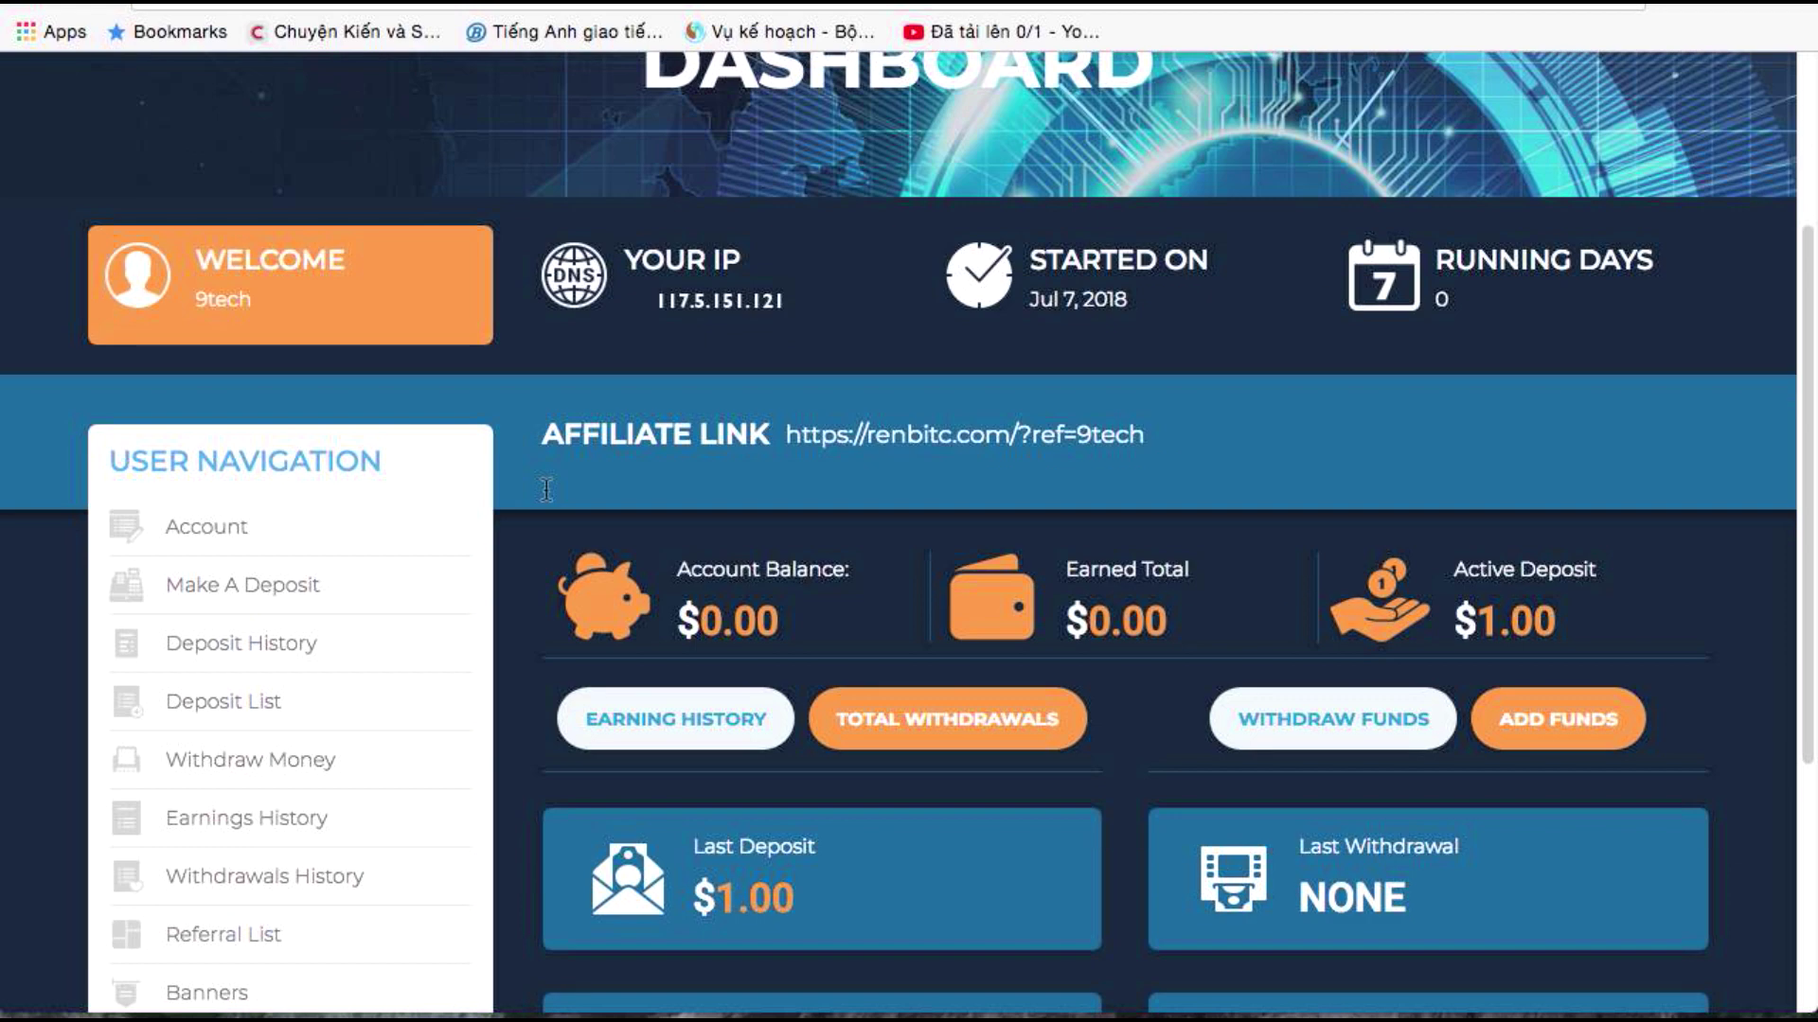
scroll(543, 487, up, 2)
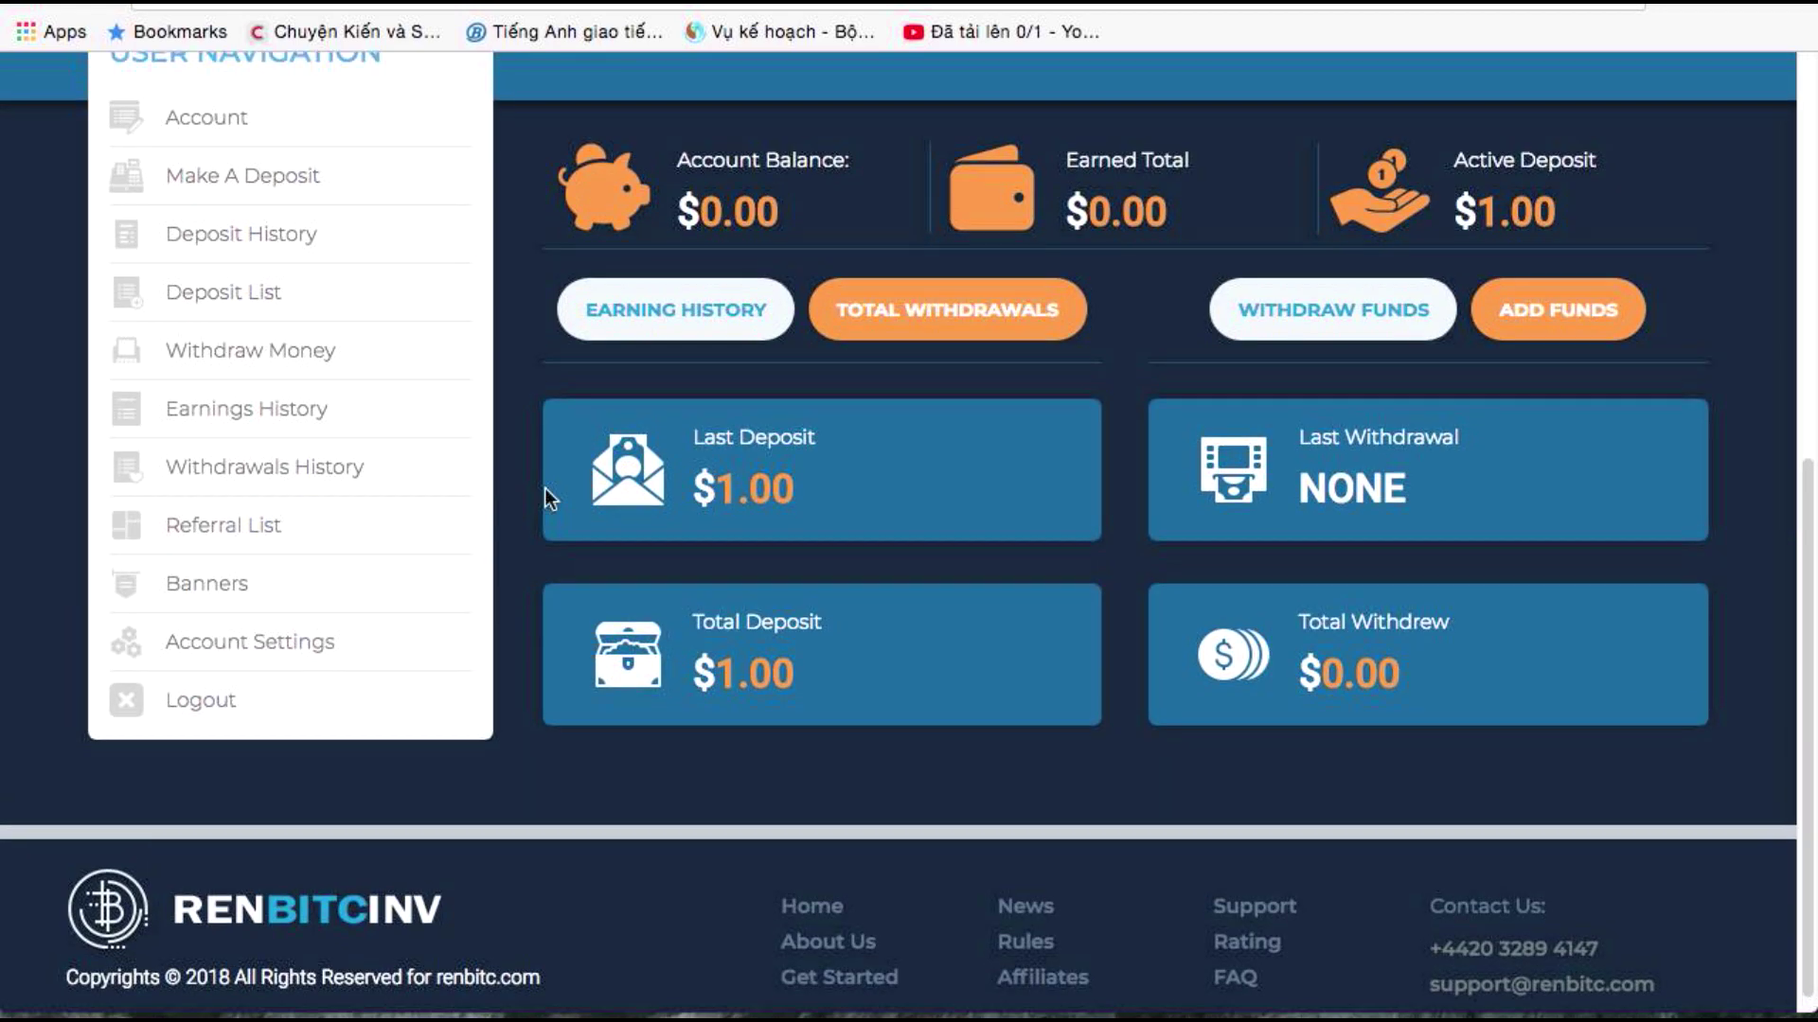
scroll(543, 487, up, 1)
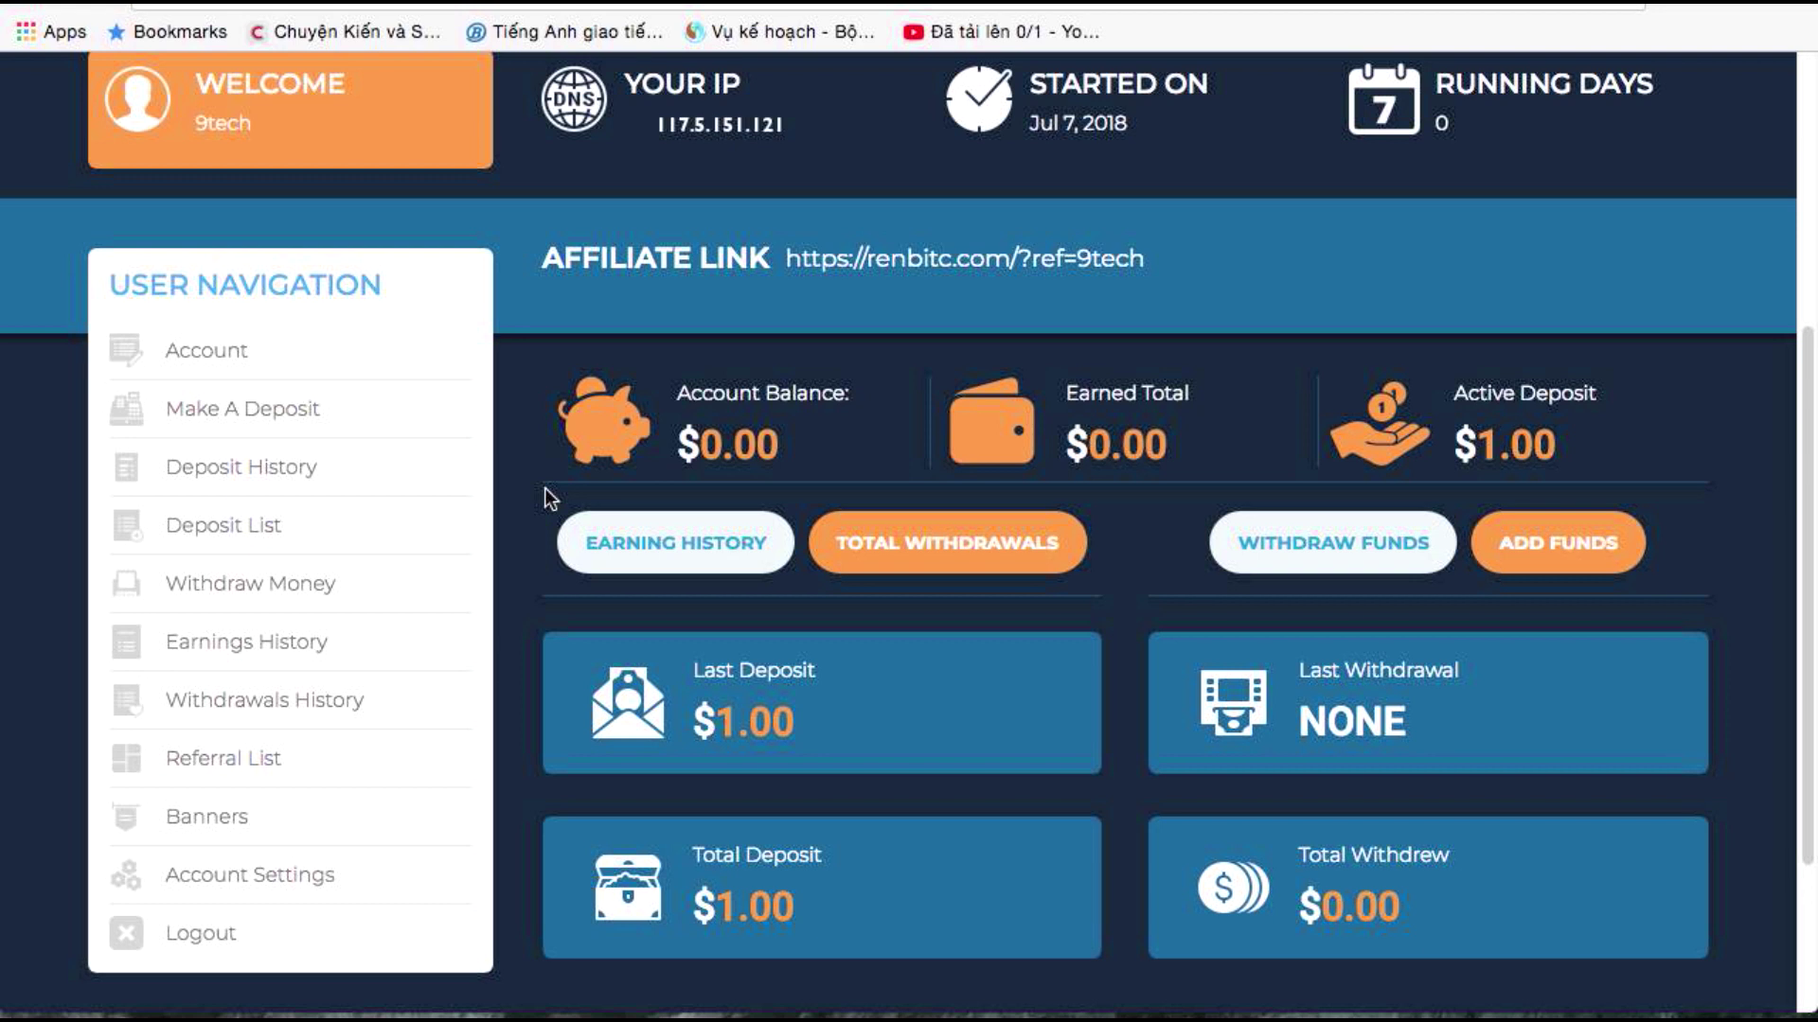
click(281, 472)
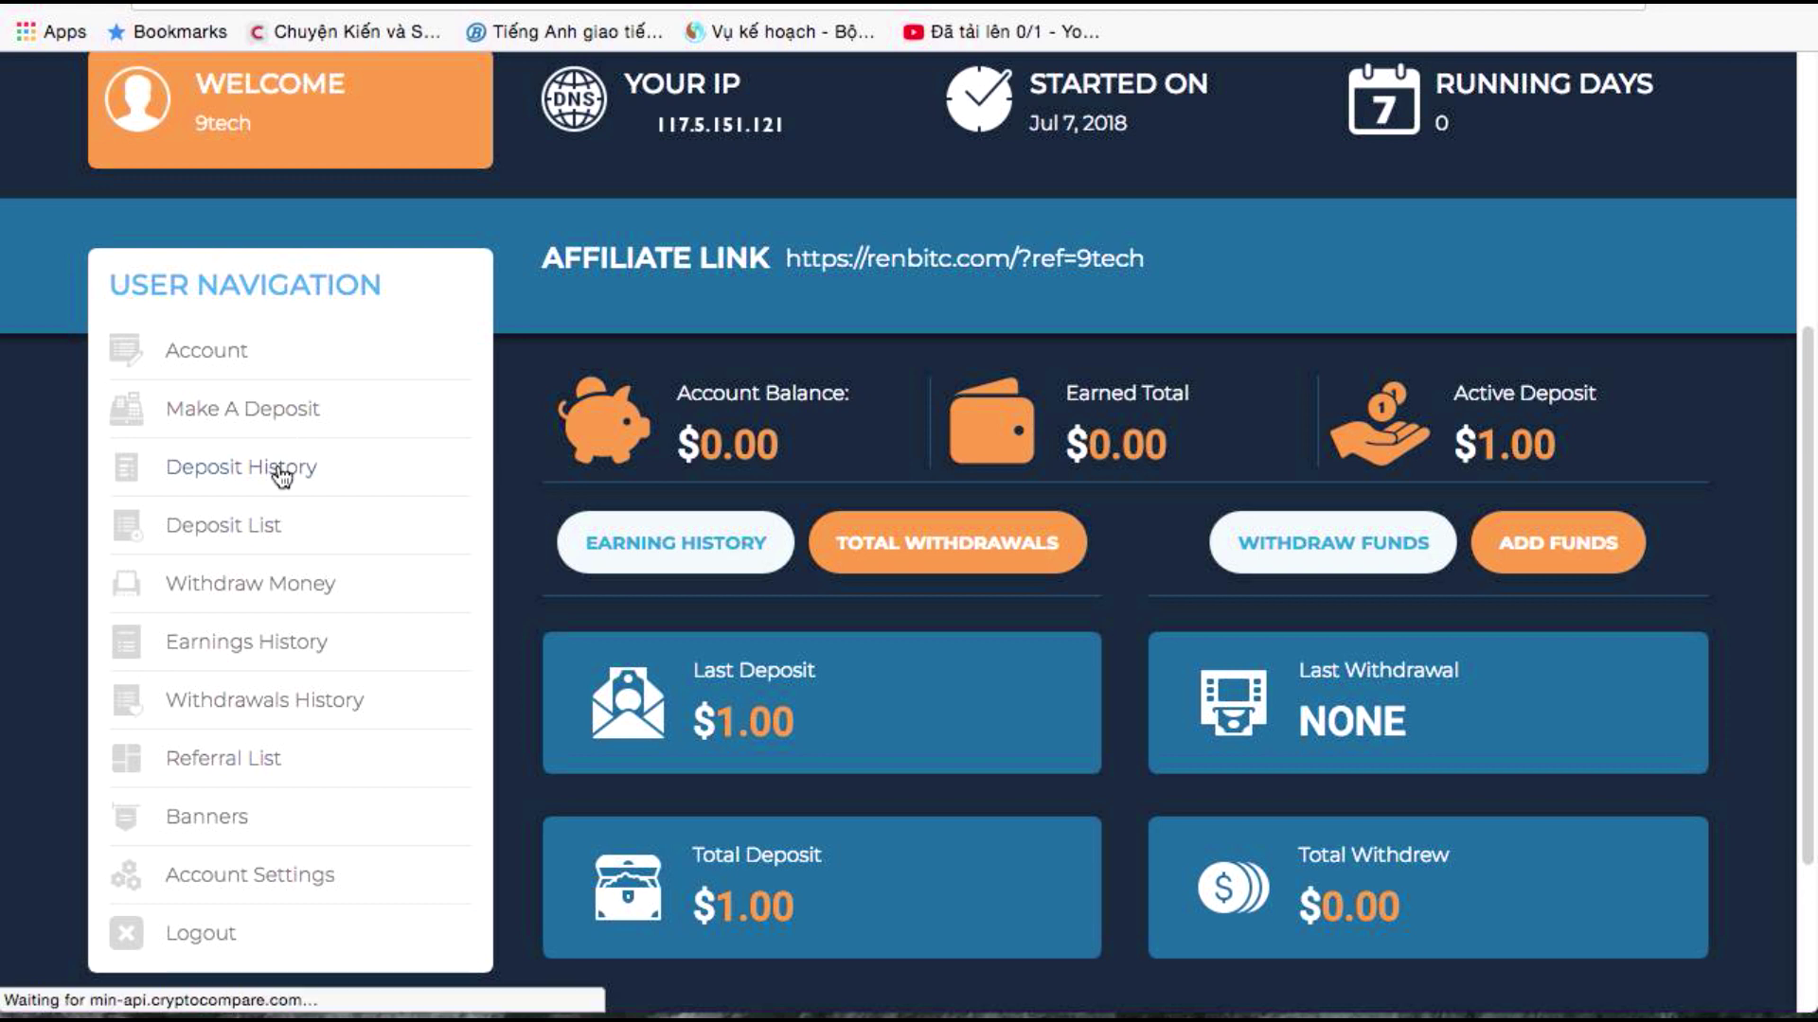
scroll(544, 469, down, 3)
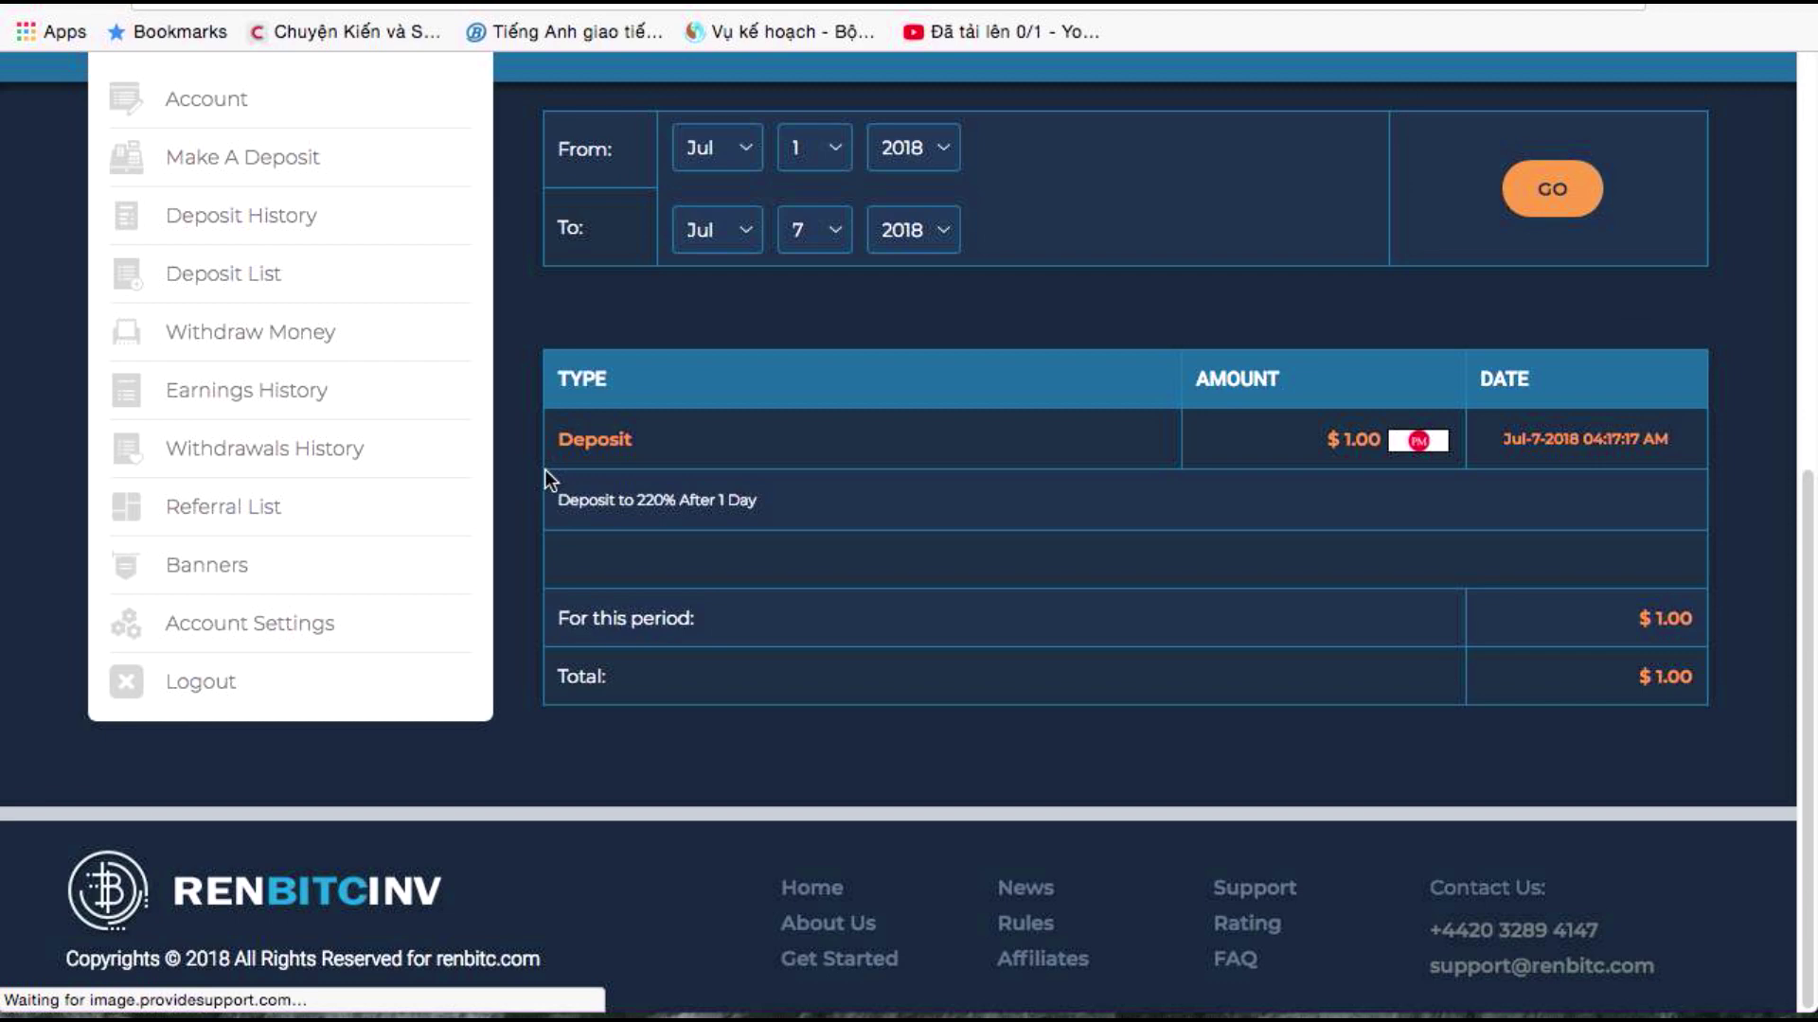
scroll(481, 504, up, 7)
scroll(446, 527, down, 5)
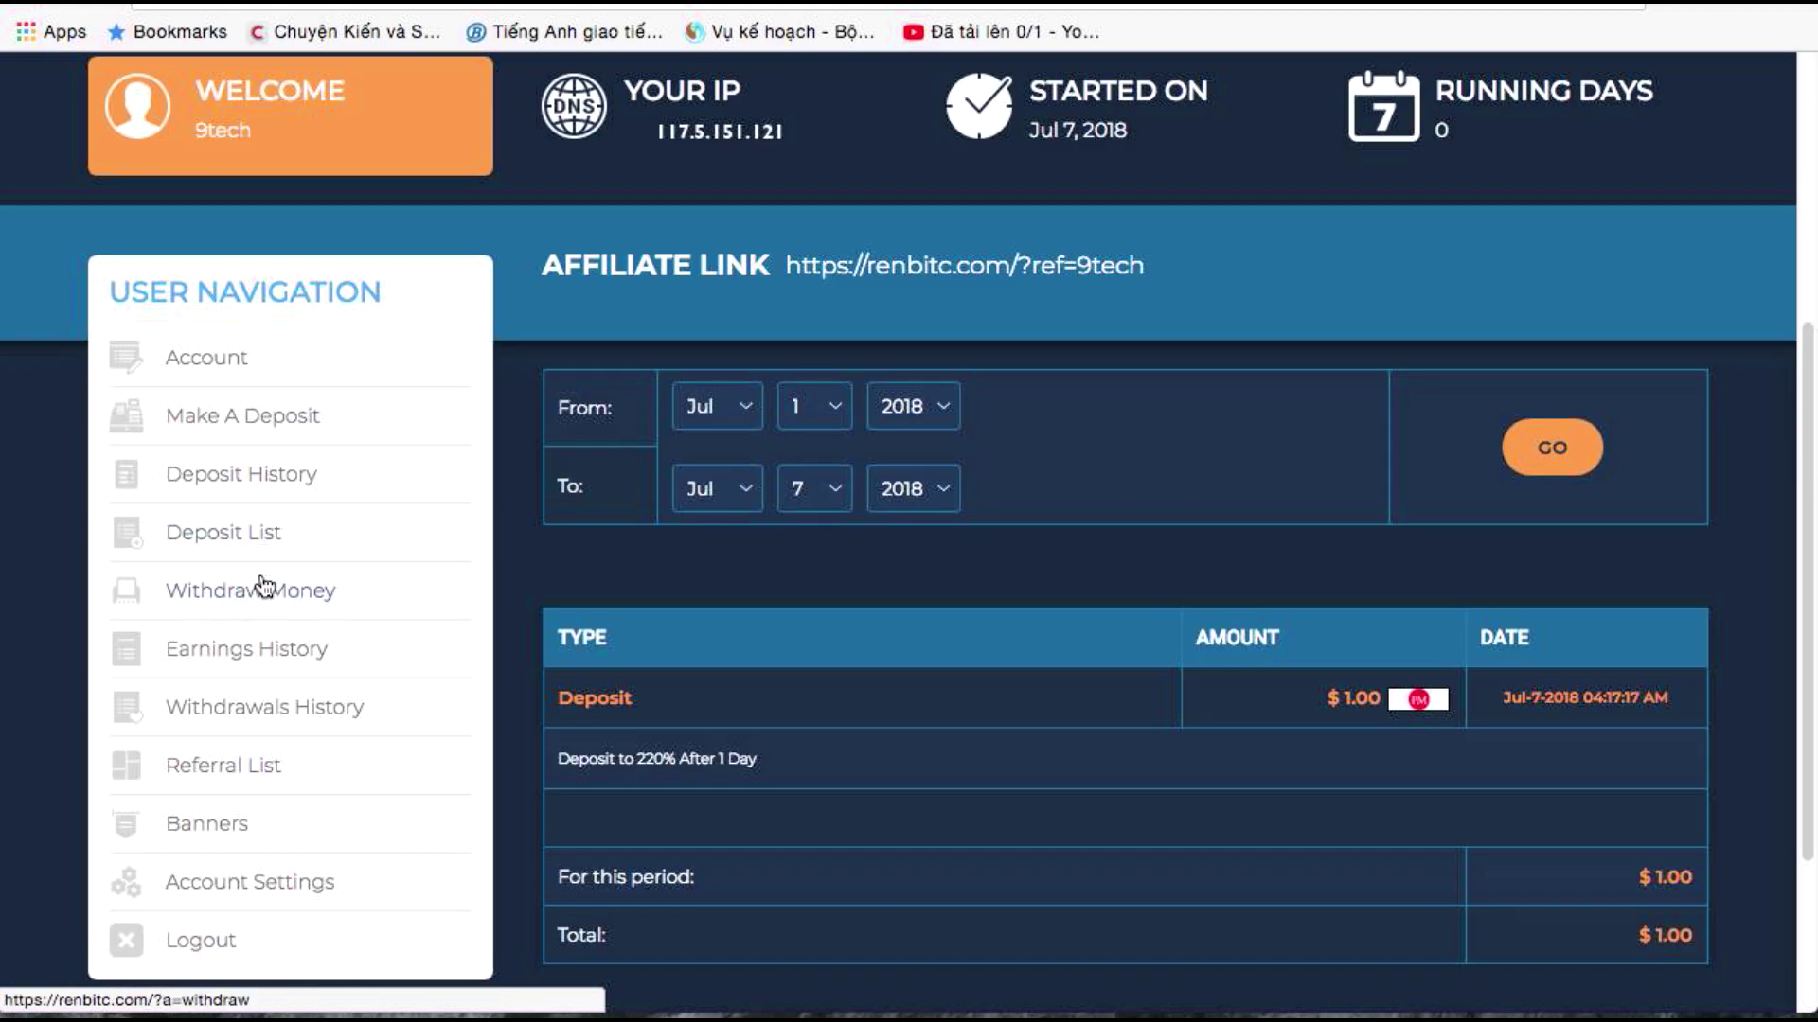
click(246, 419)
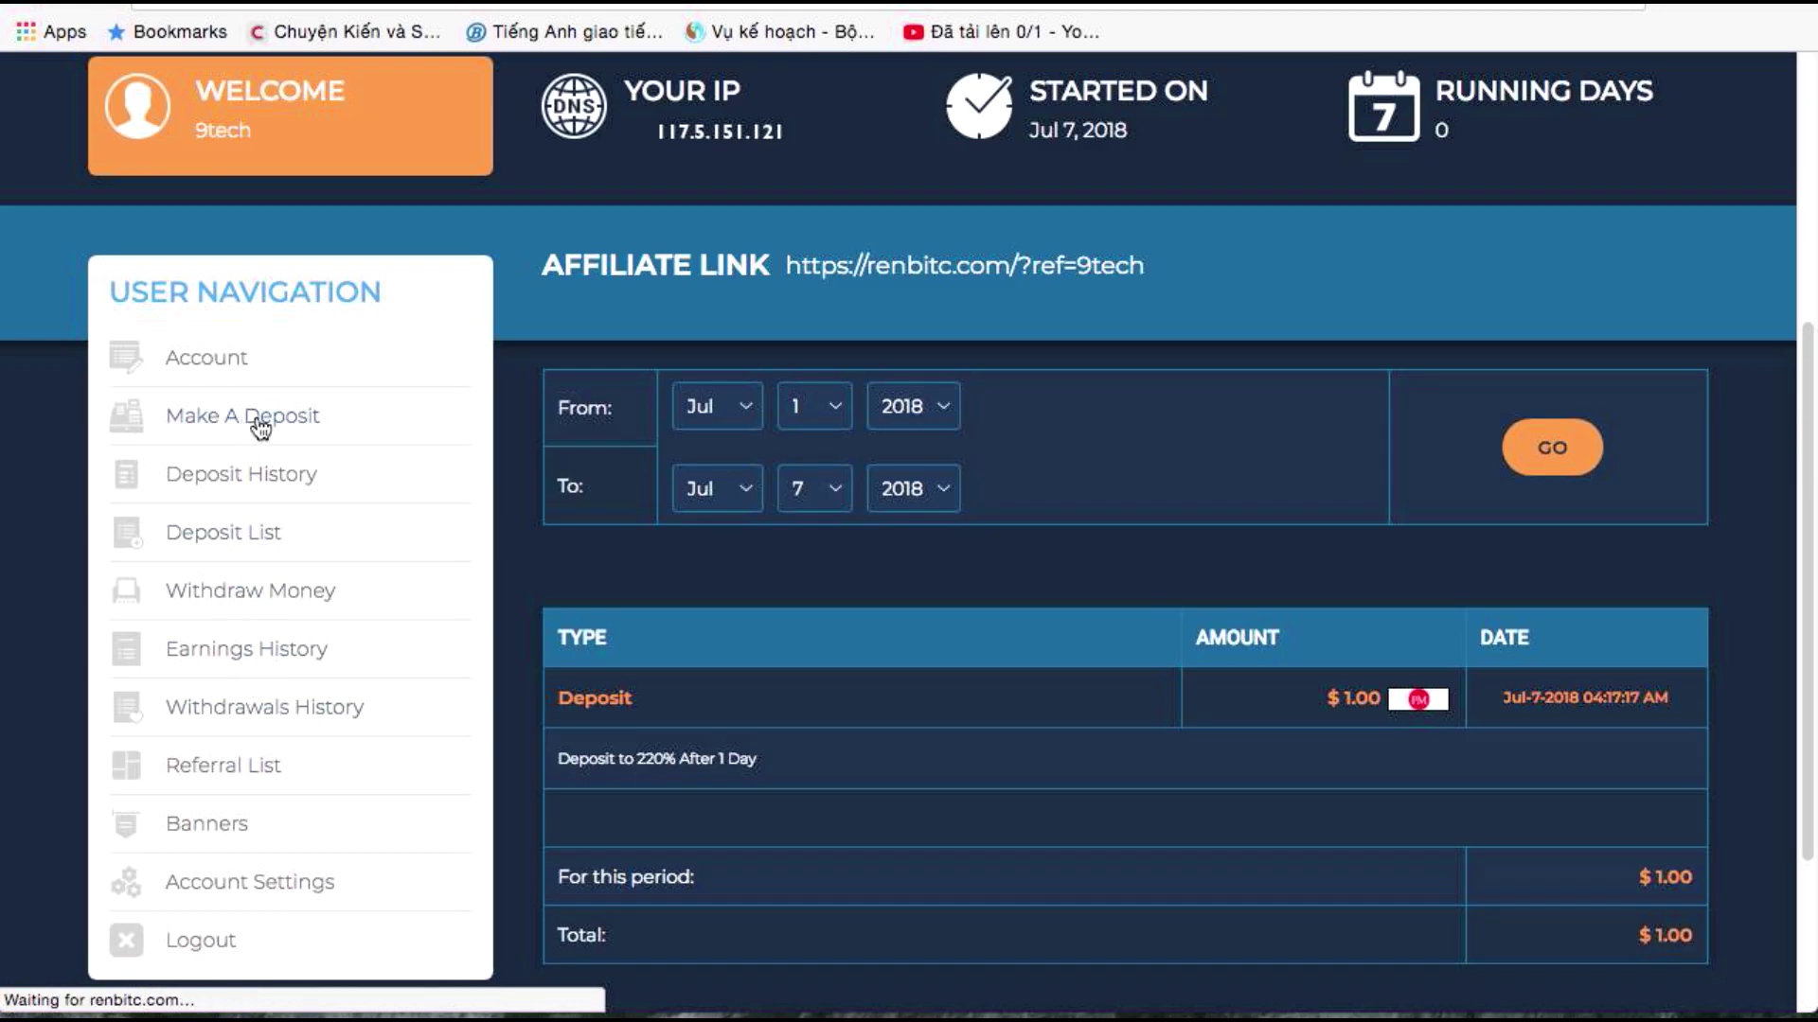
scroll(382, 399, down, 5)
scroll(475, 424, up, 2)
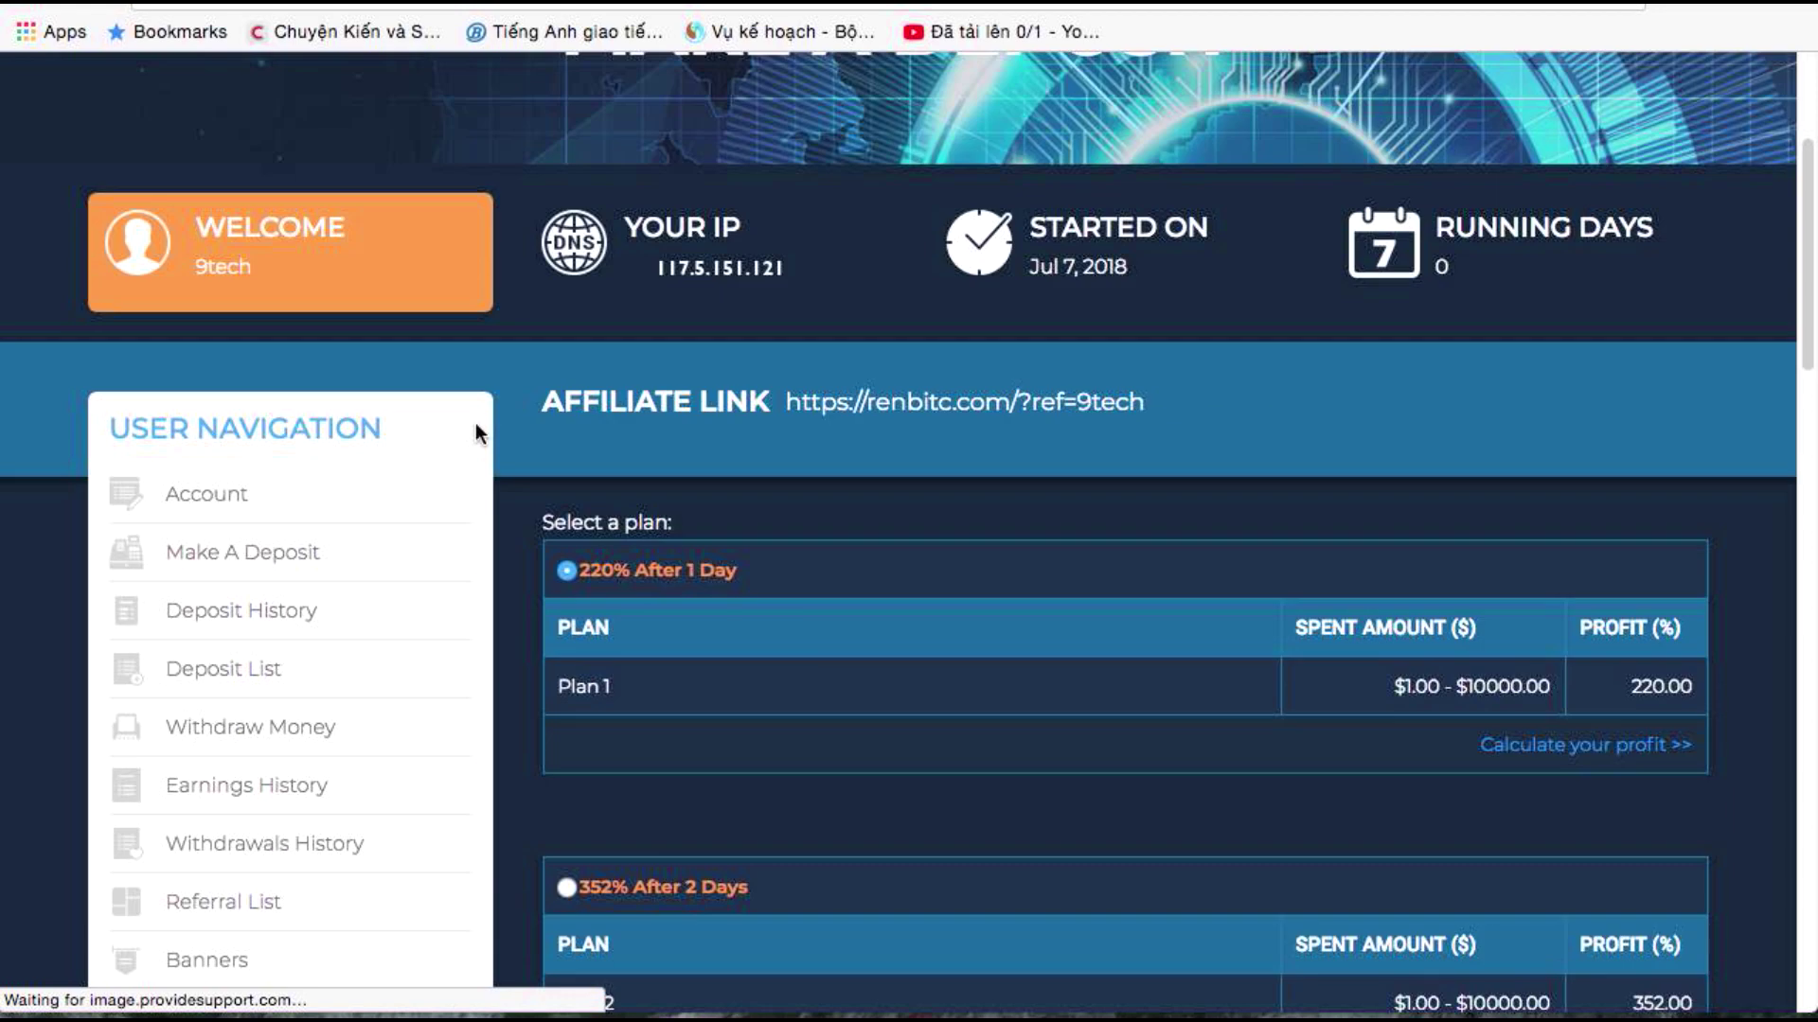
scroll(475, 435, up, 3)
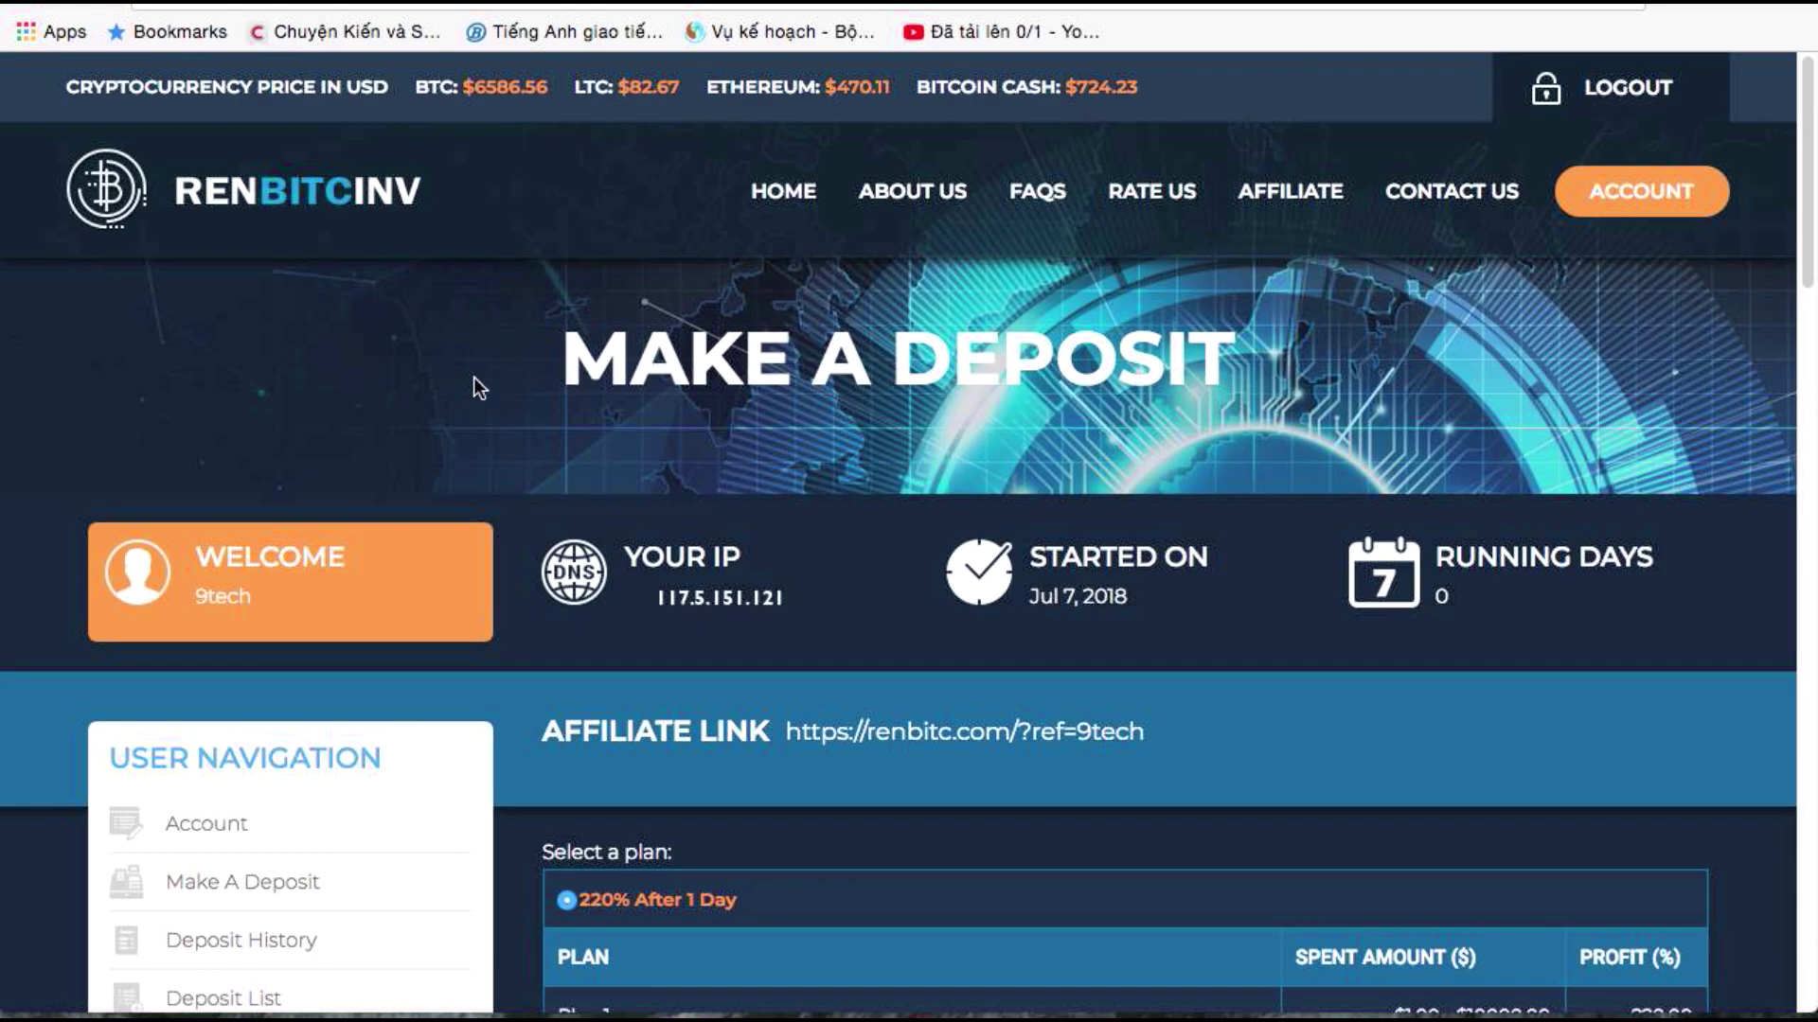
scroll(474, 503, down, 2)
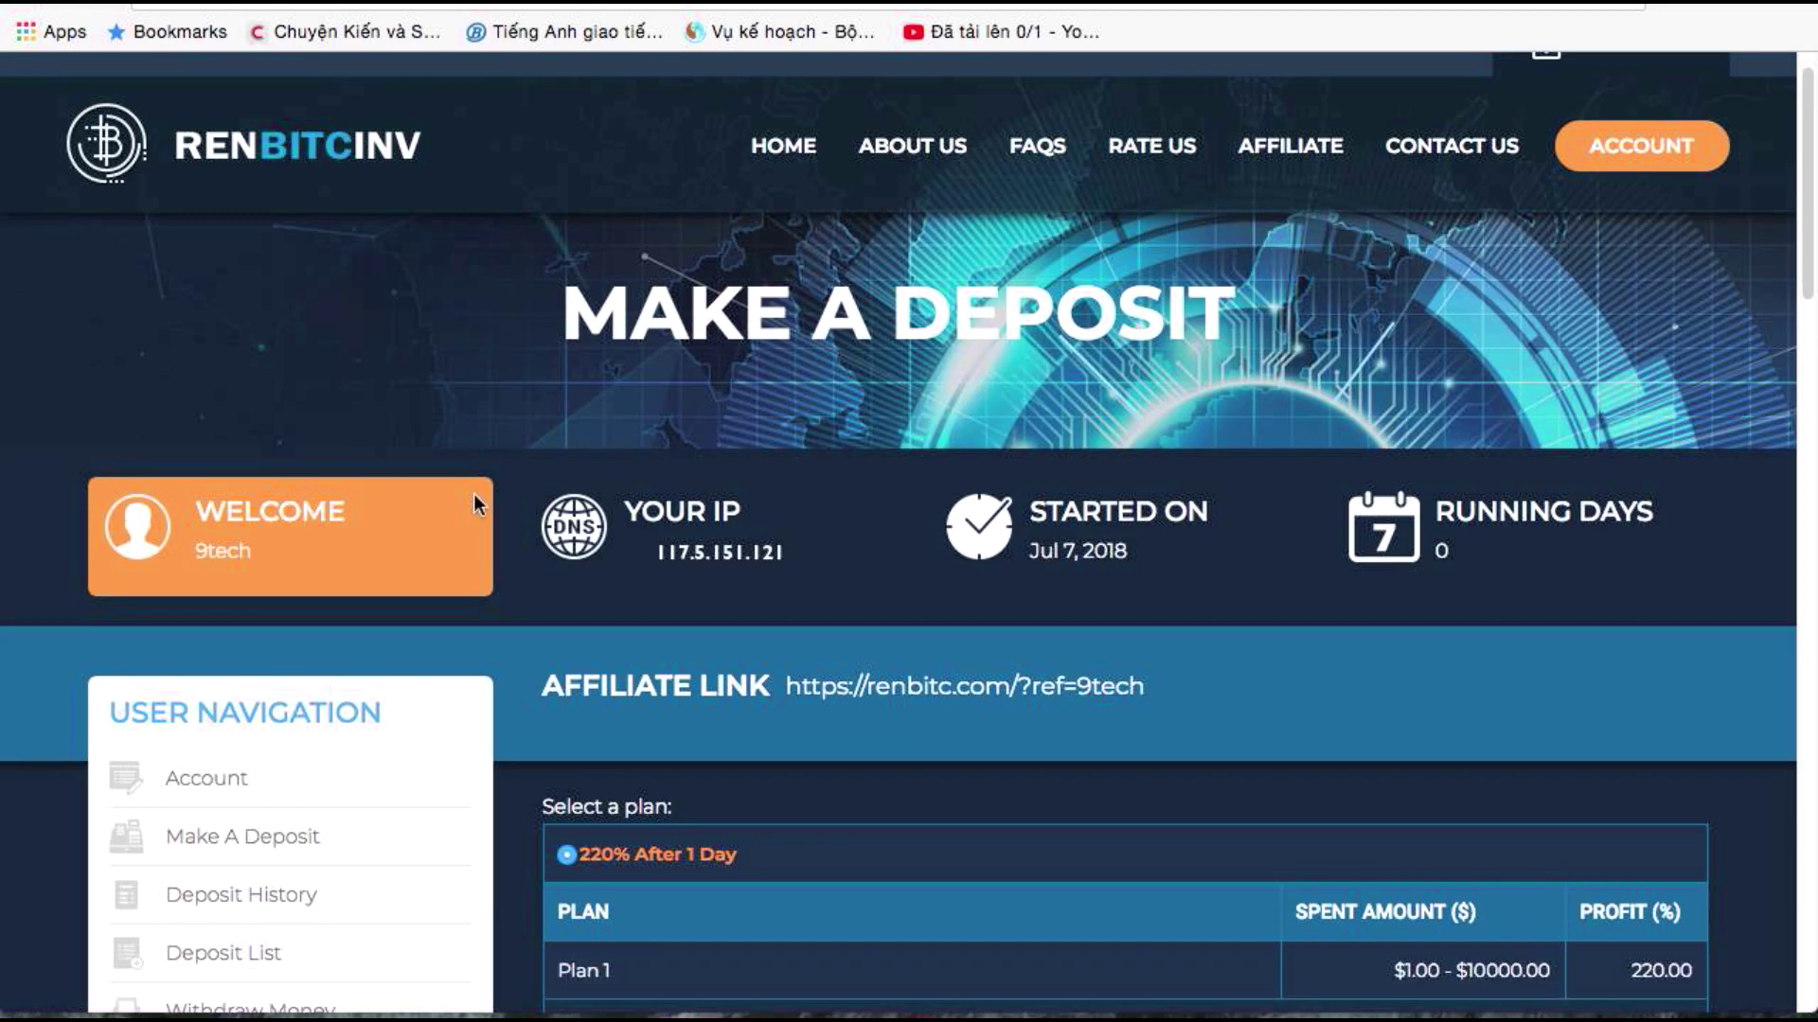
click(213, 691)
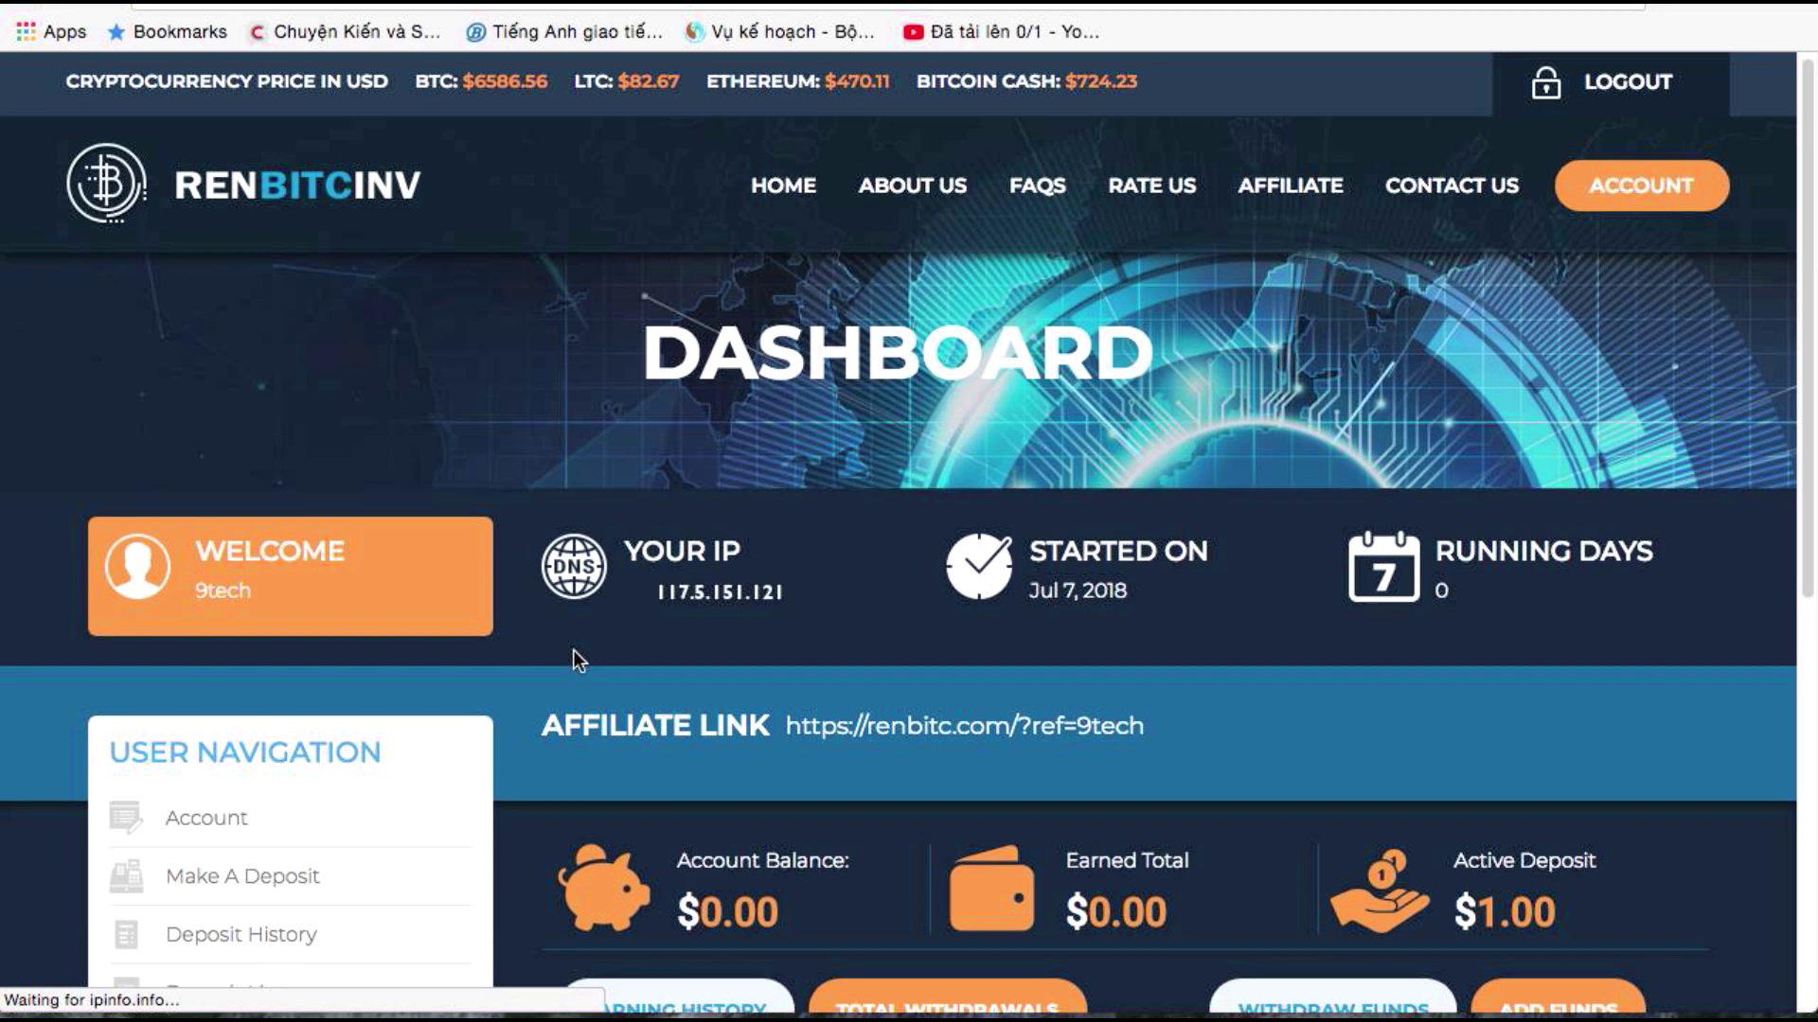
scroll(568, 653, down, 6)
scroll(530, 670, up, 1)
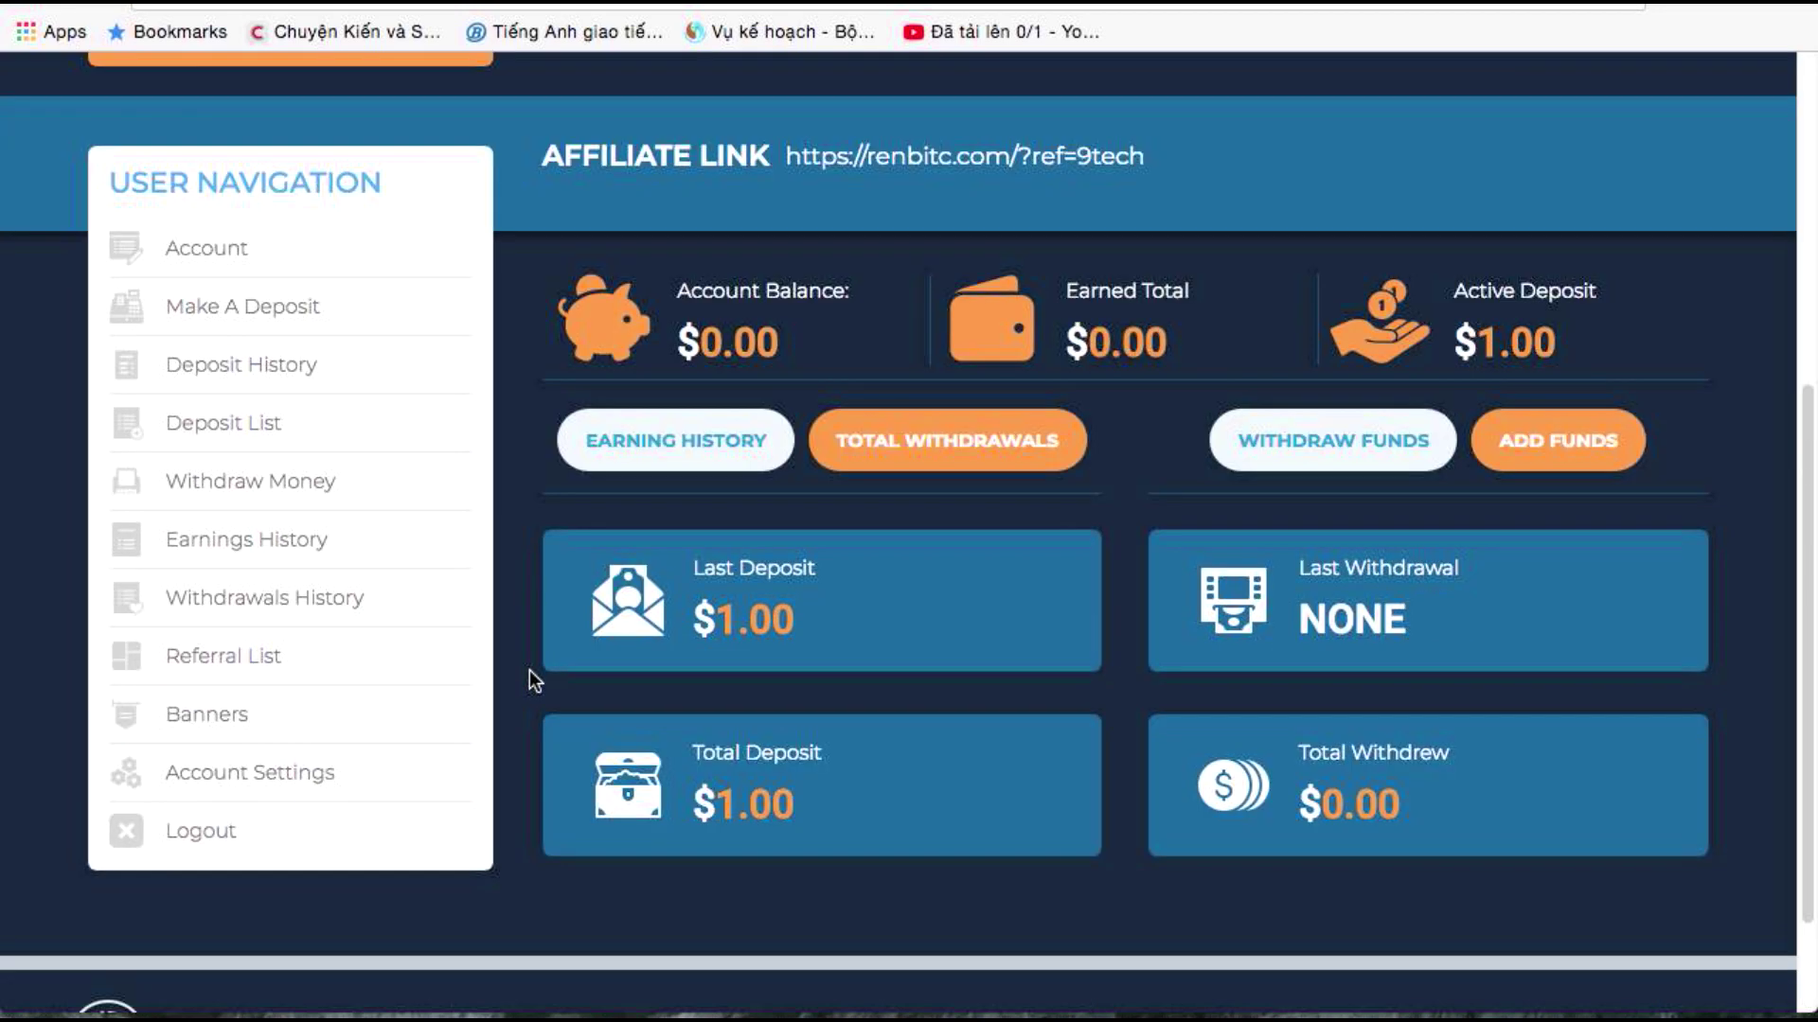
scroll(530, 671, up, 4)
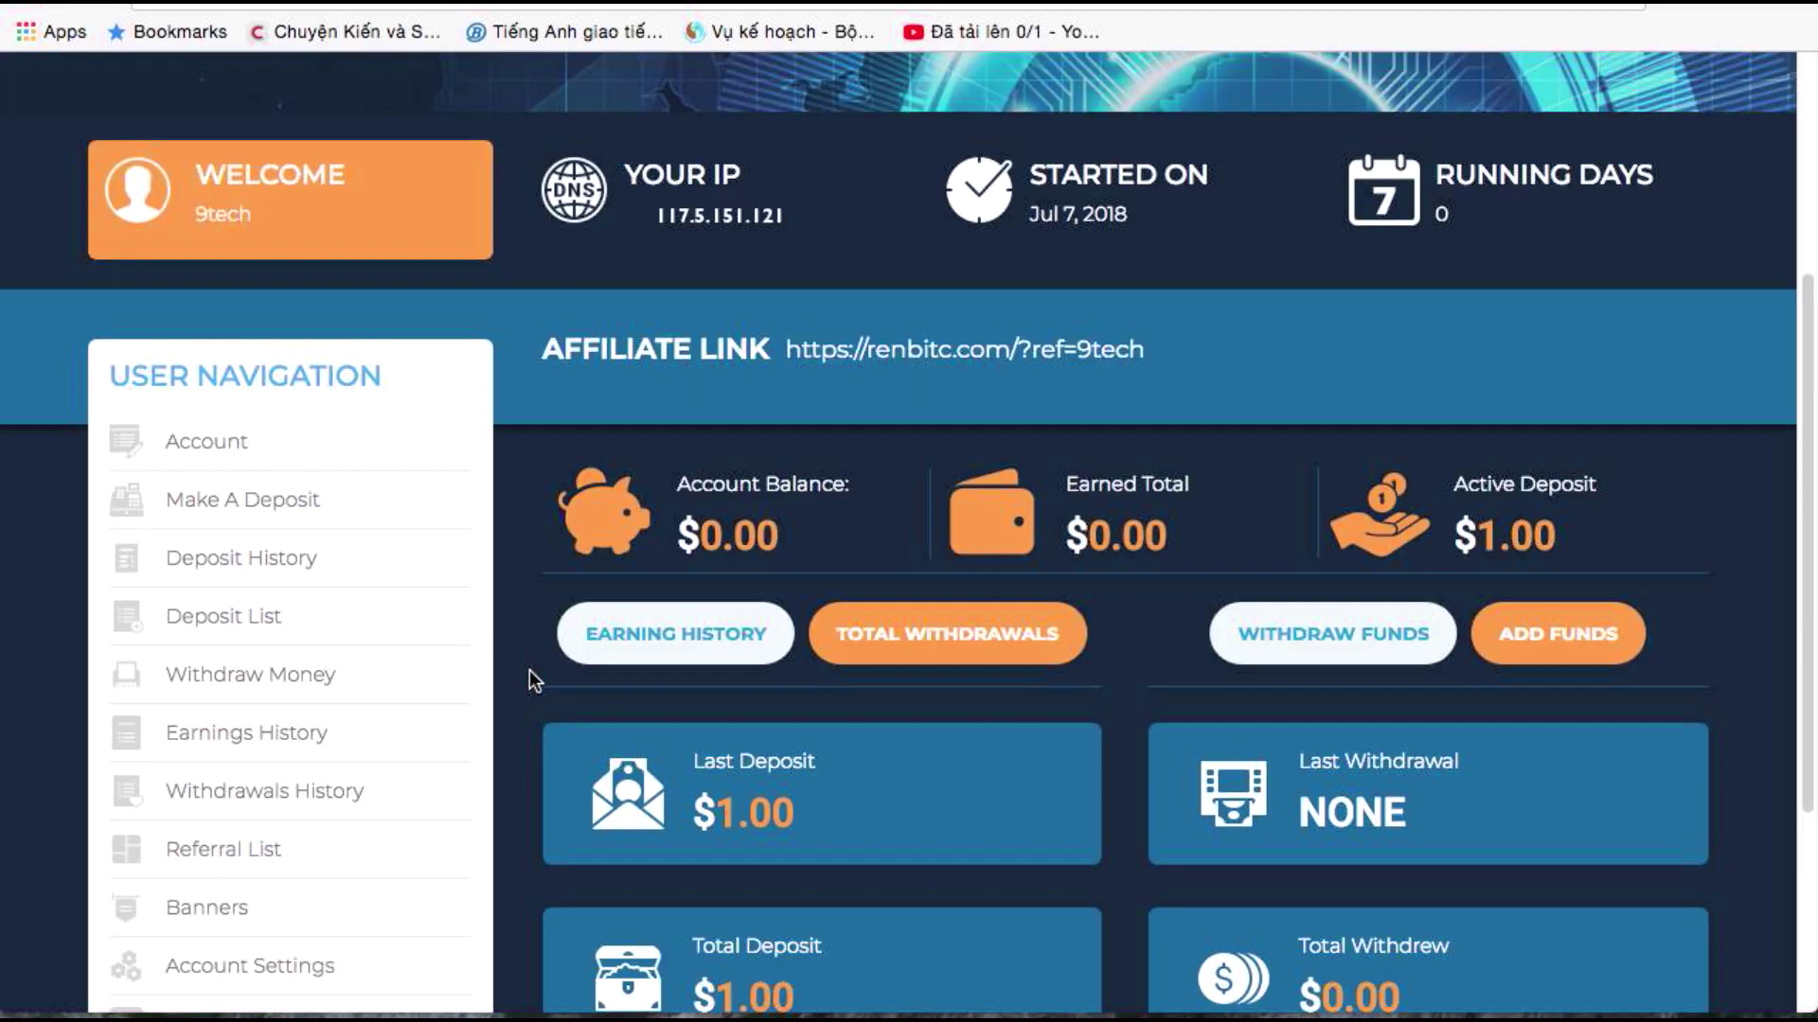
scroll(530, 670, up, 5)
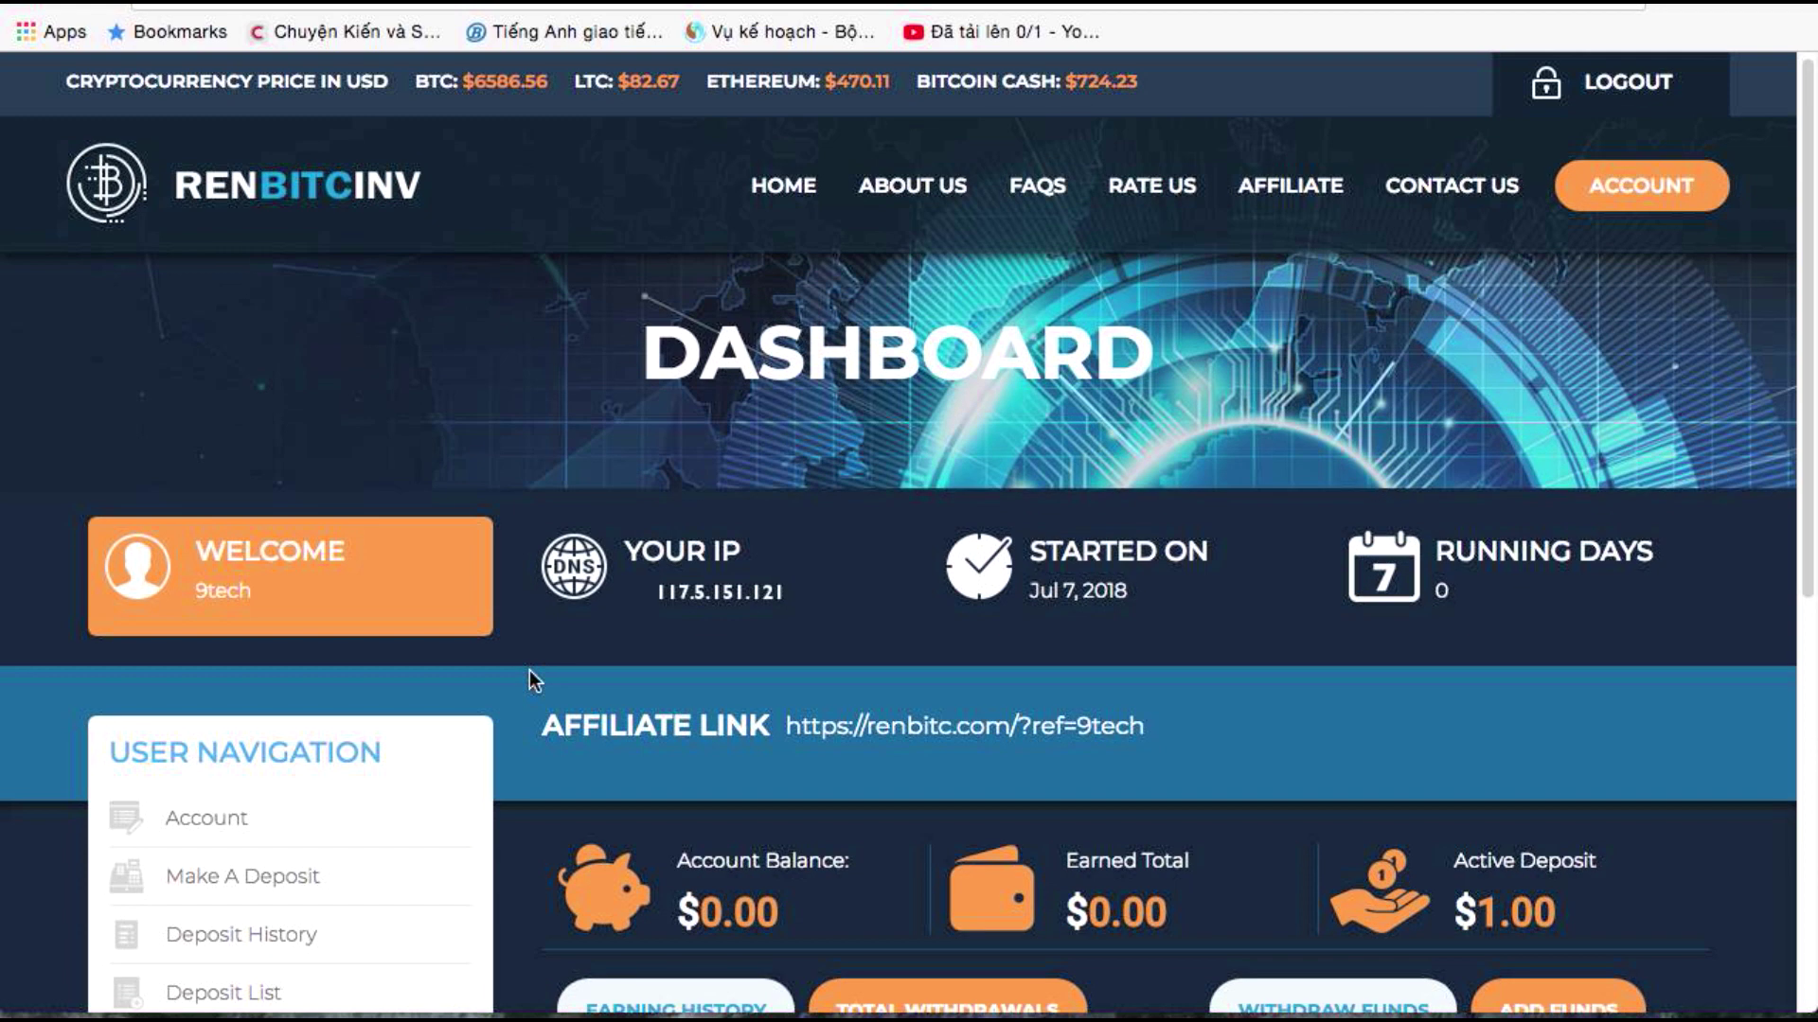
scroll(530, 670, down, 8)
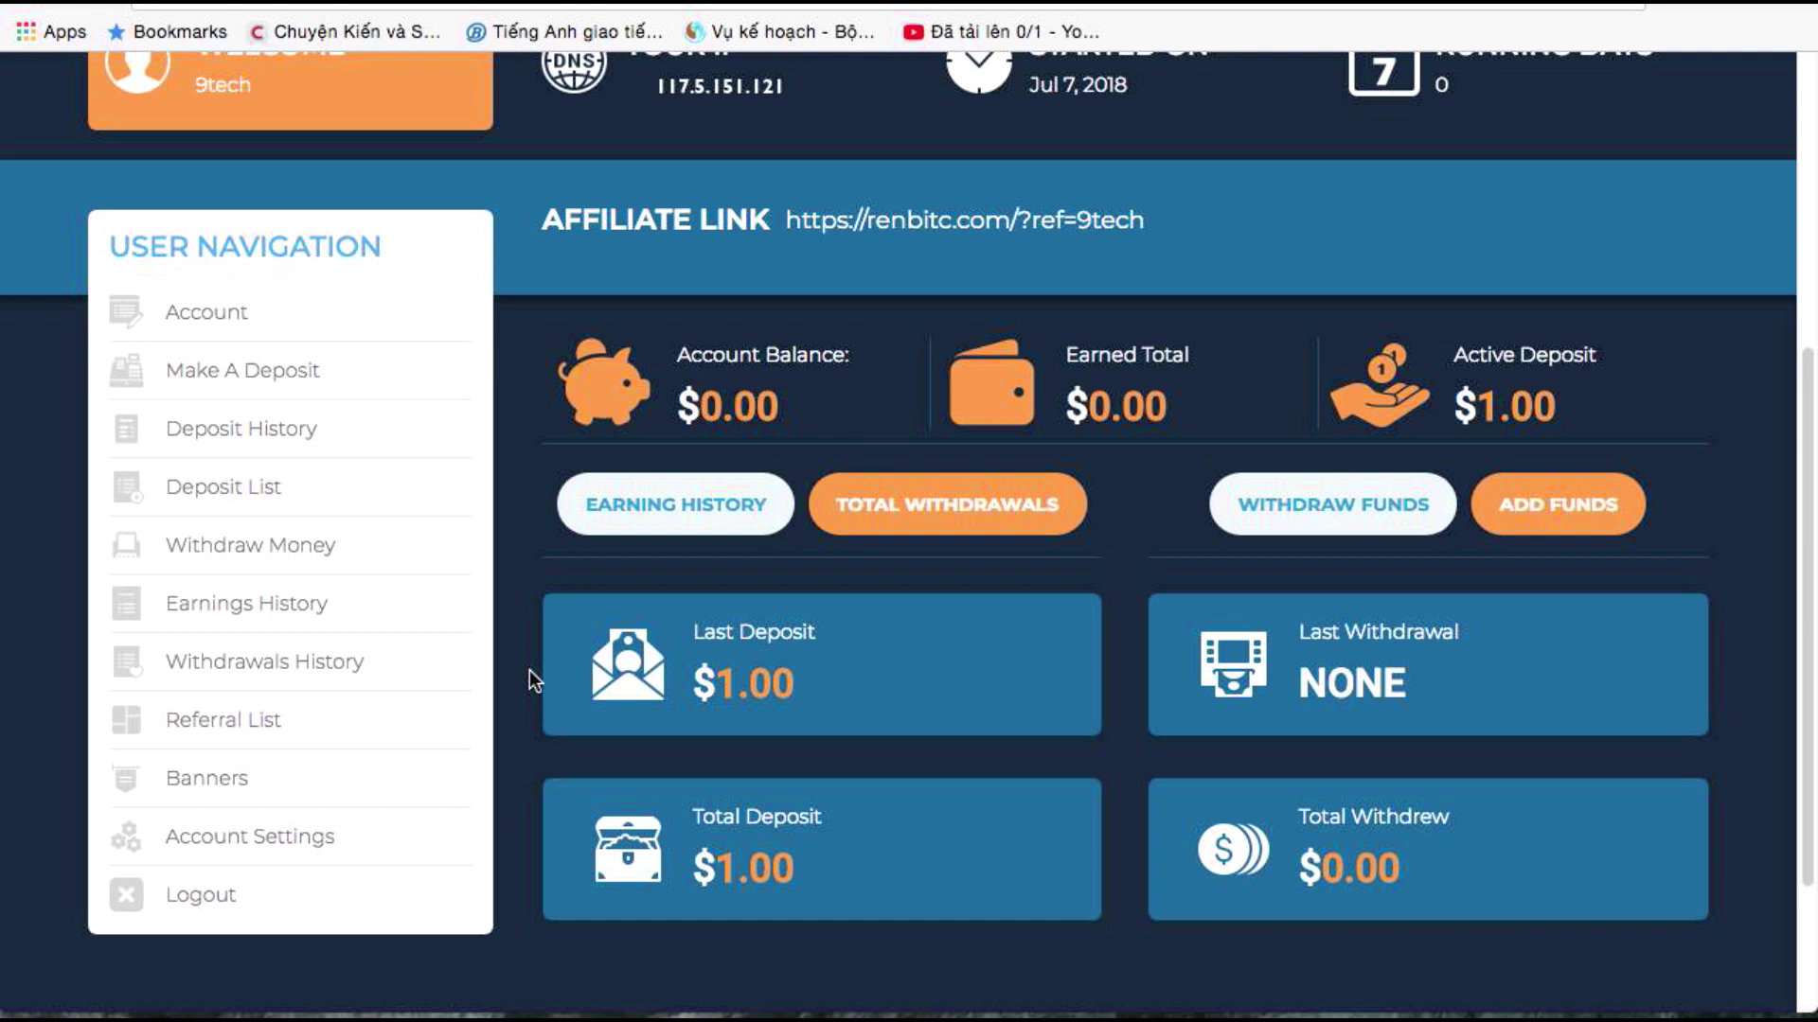
scroll(530, 670, up, 5)
scroll(527, 668, down, 5)
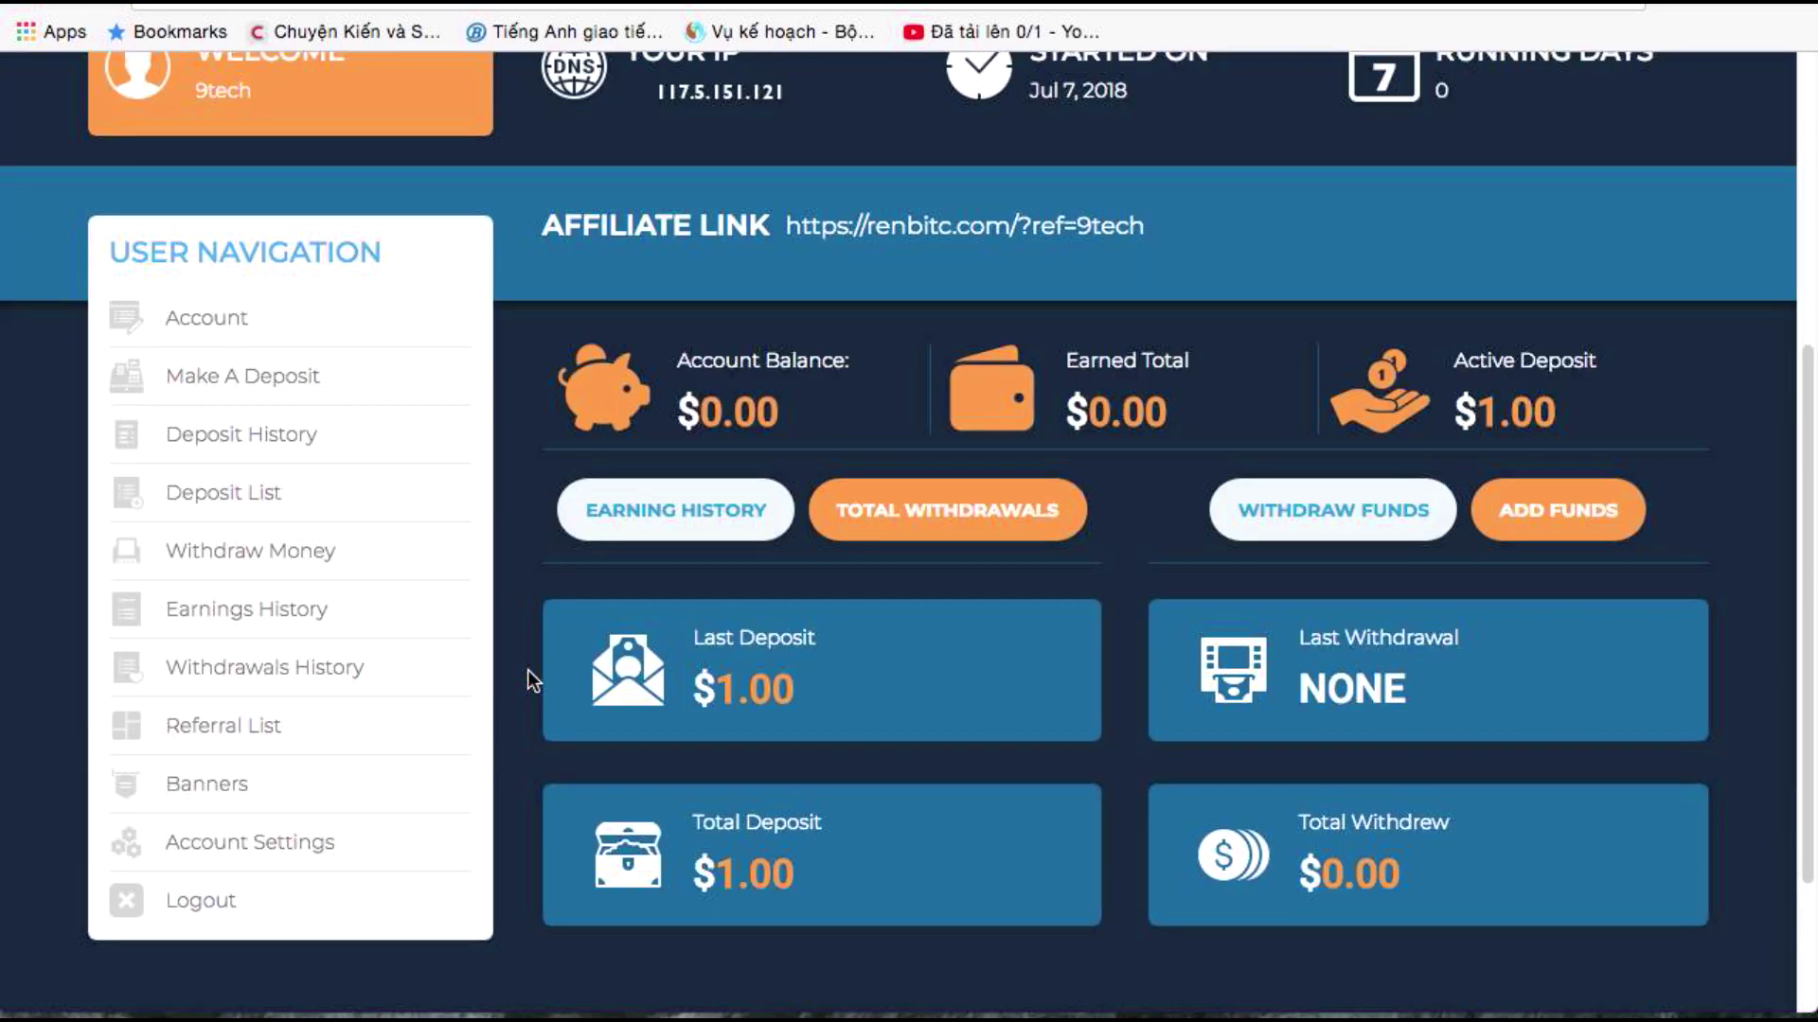
scroll(527, 669, up, 2)
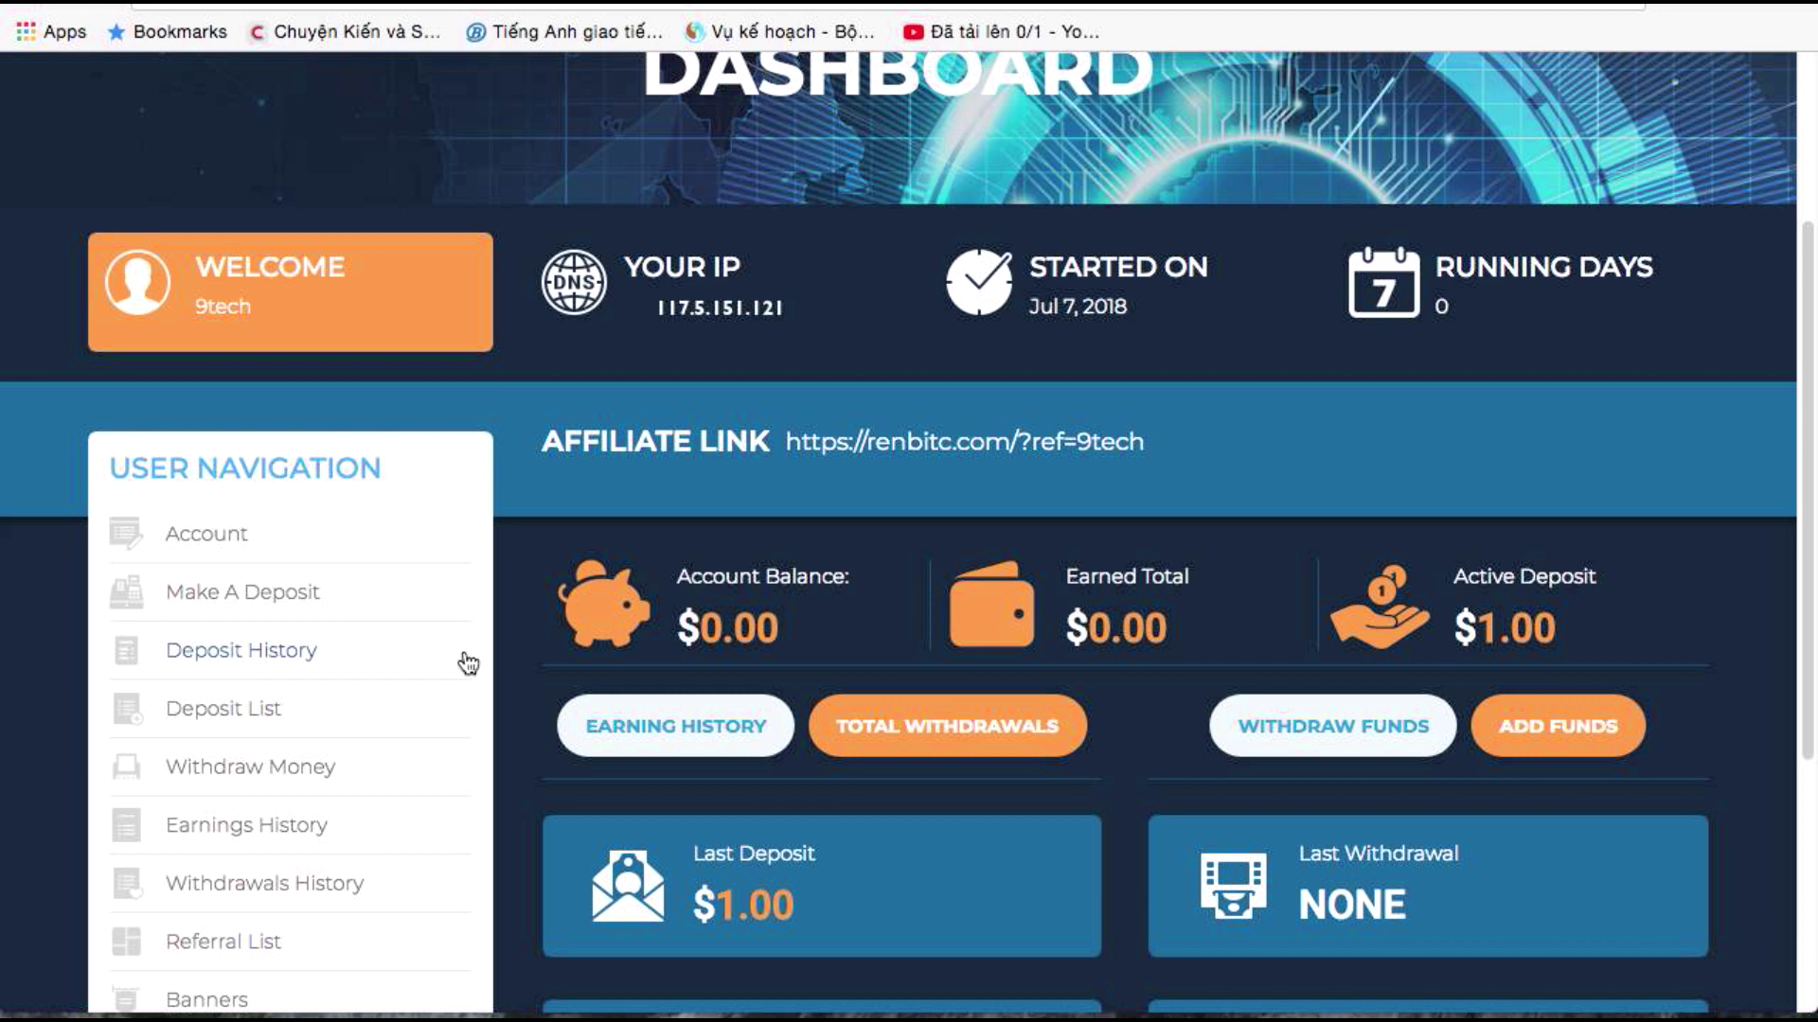
click(307, 653)
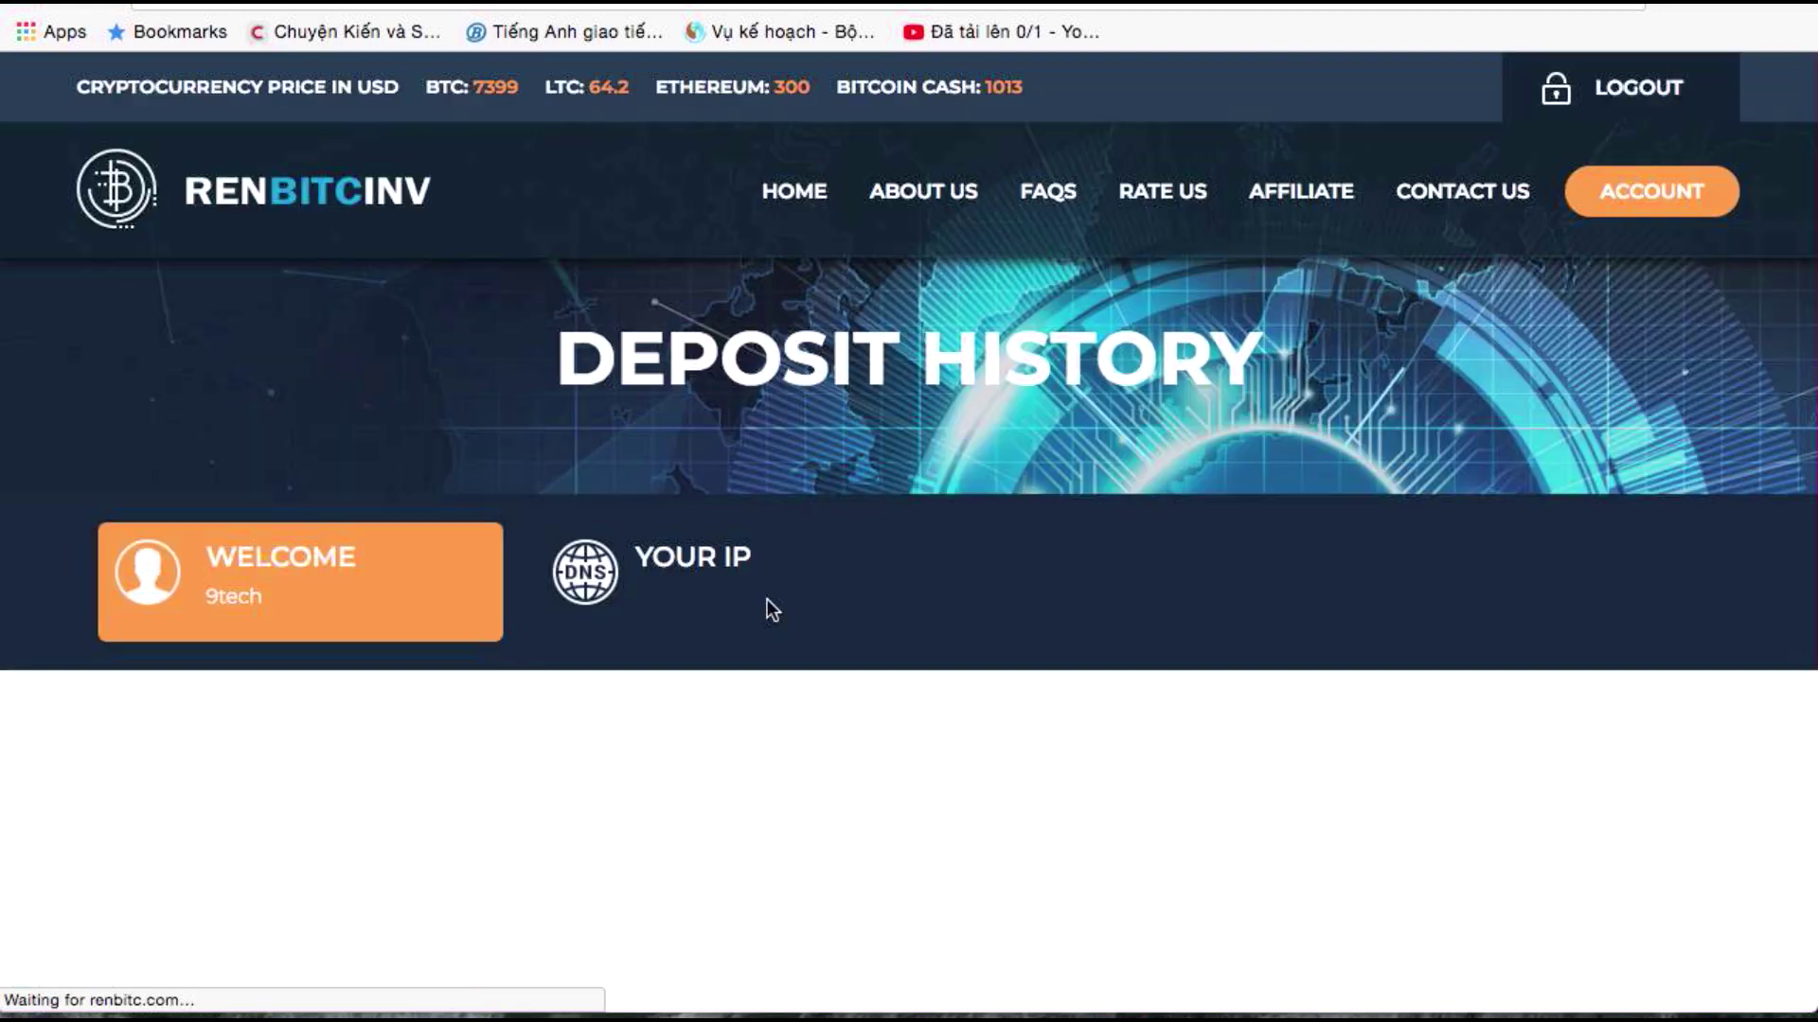
scroll(490, 683, down, 7)
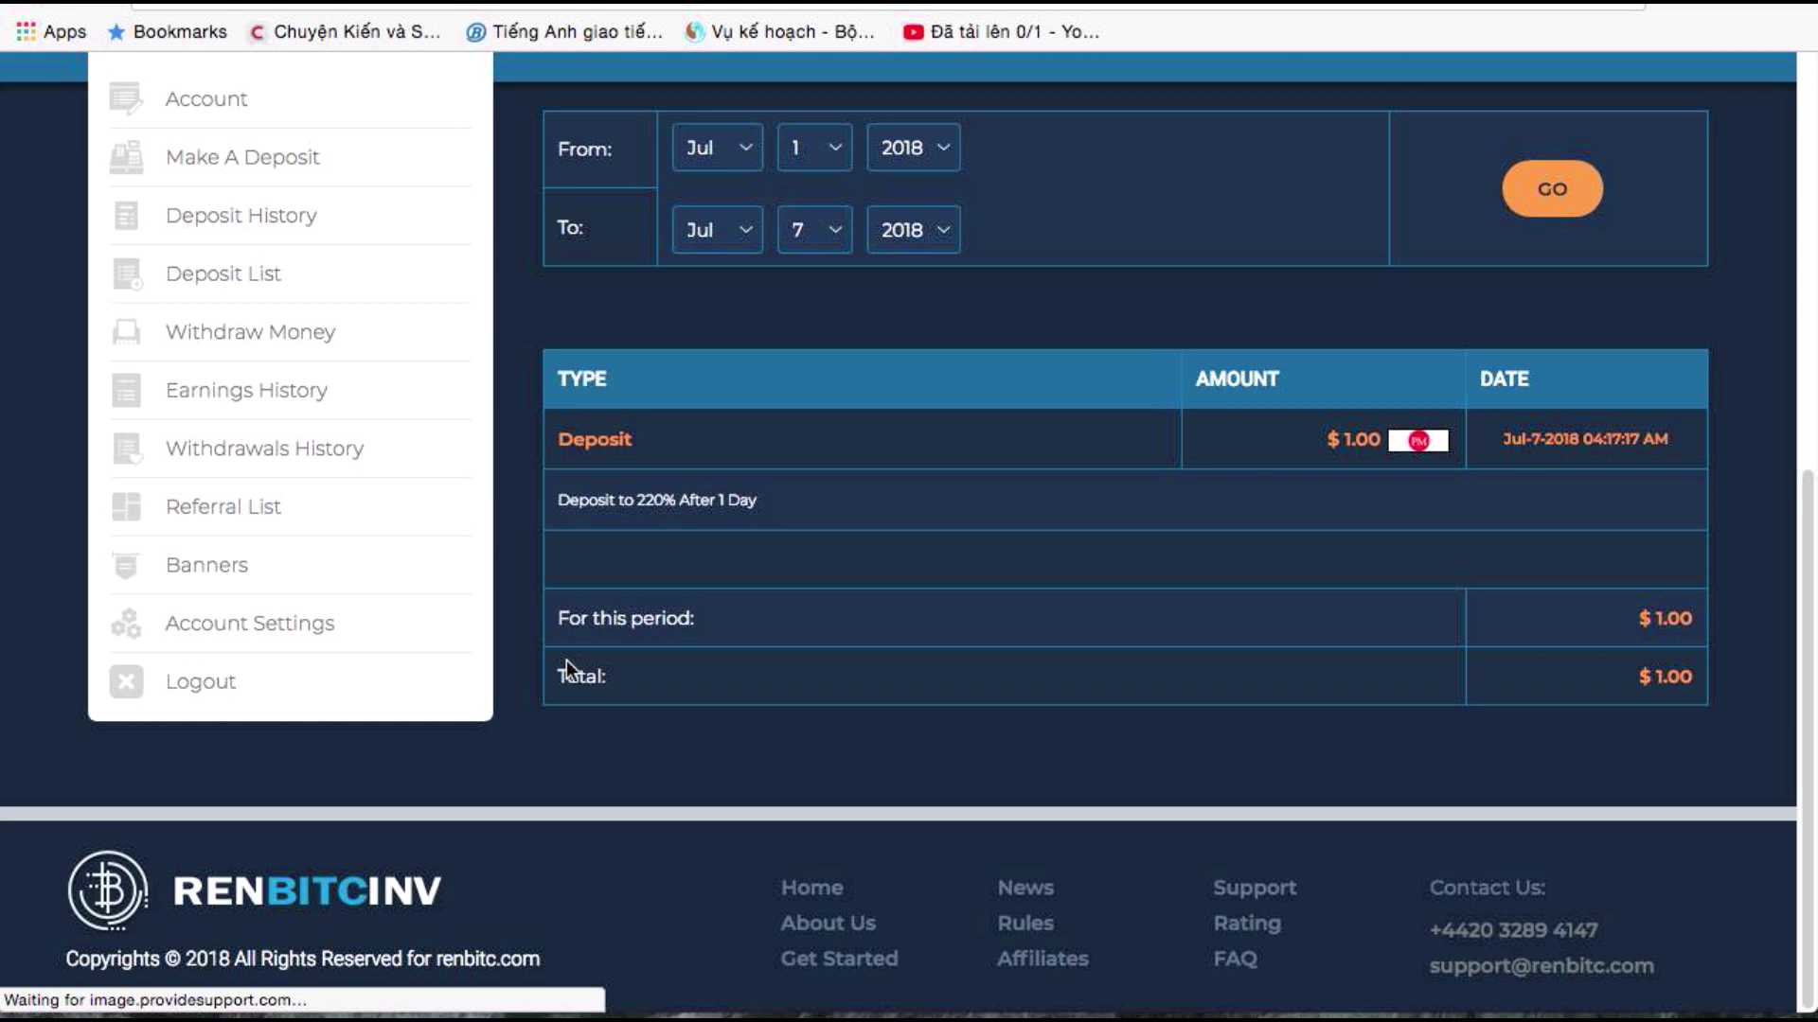
scroll(566, 661, up, 5)
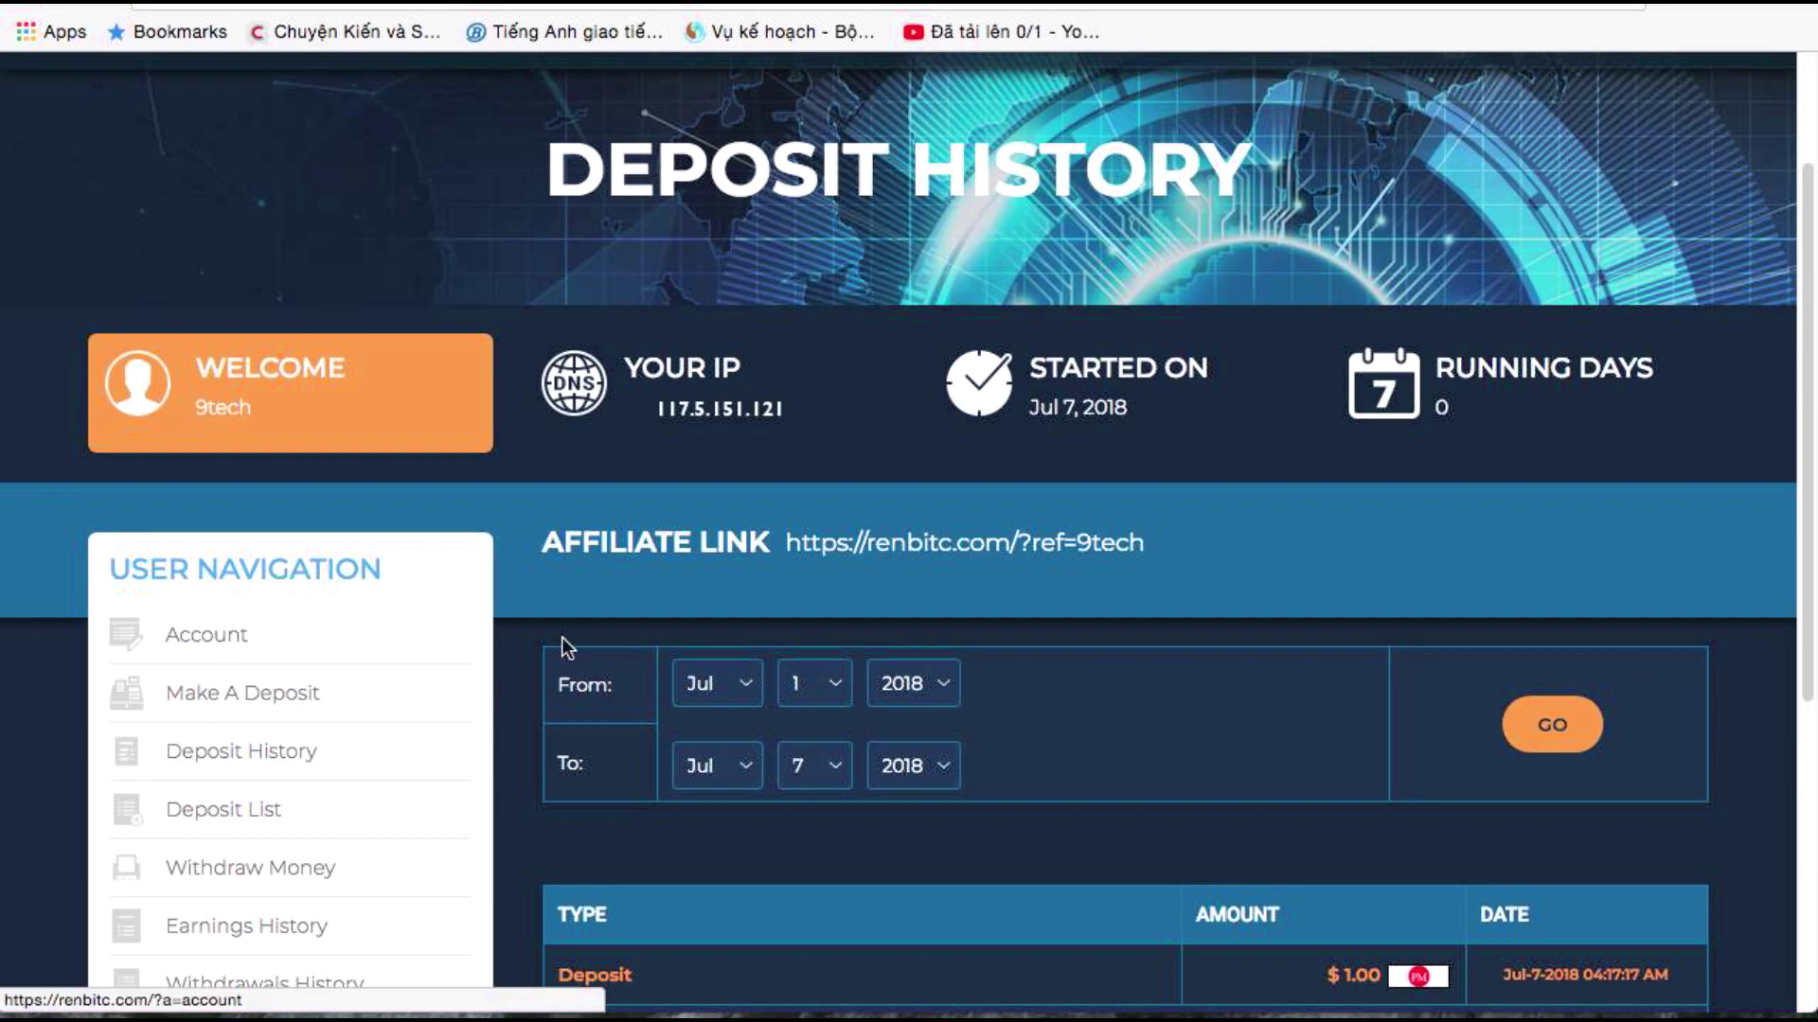
click(363, 623)
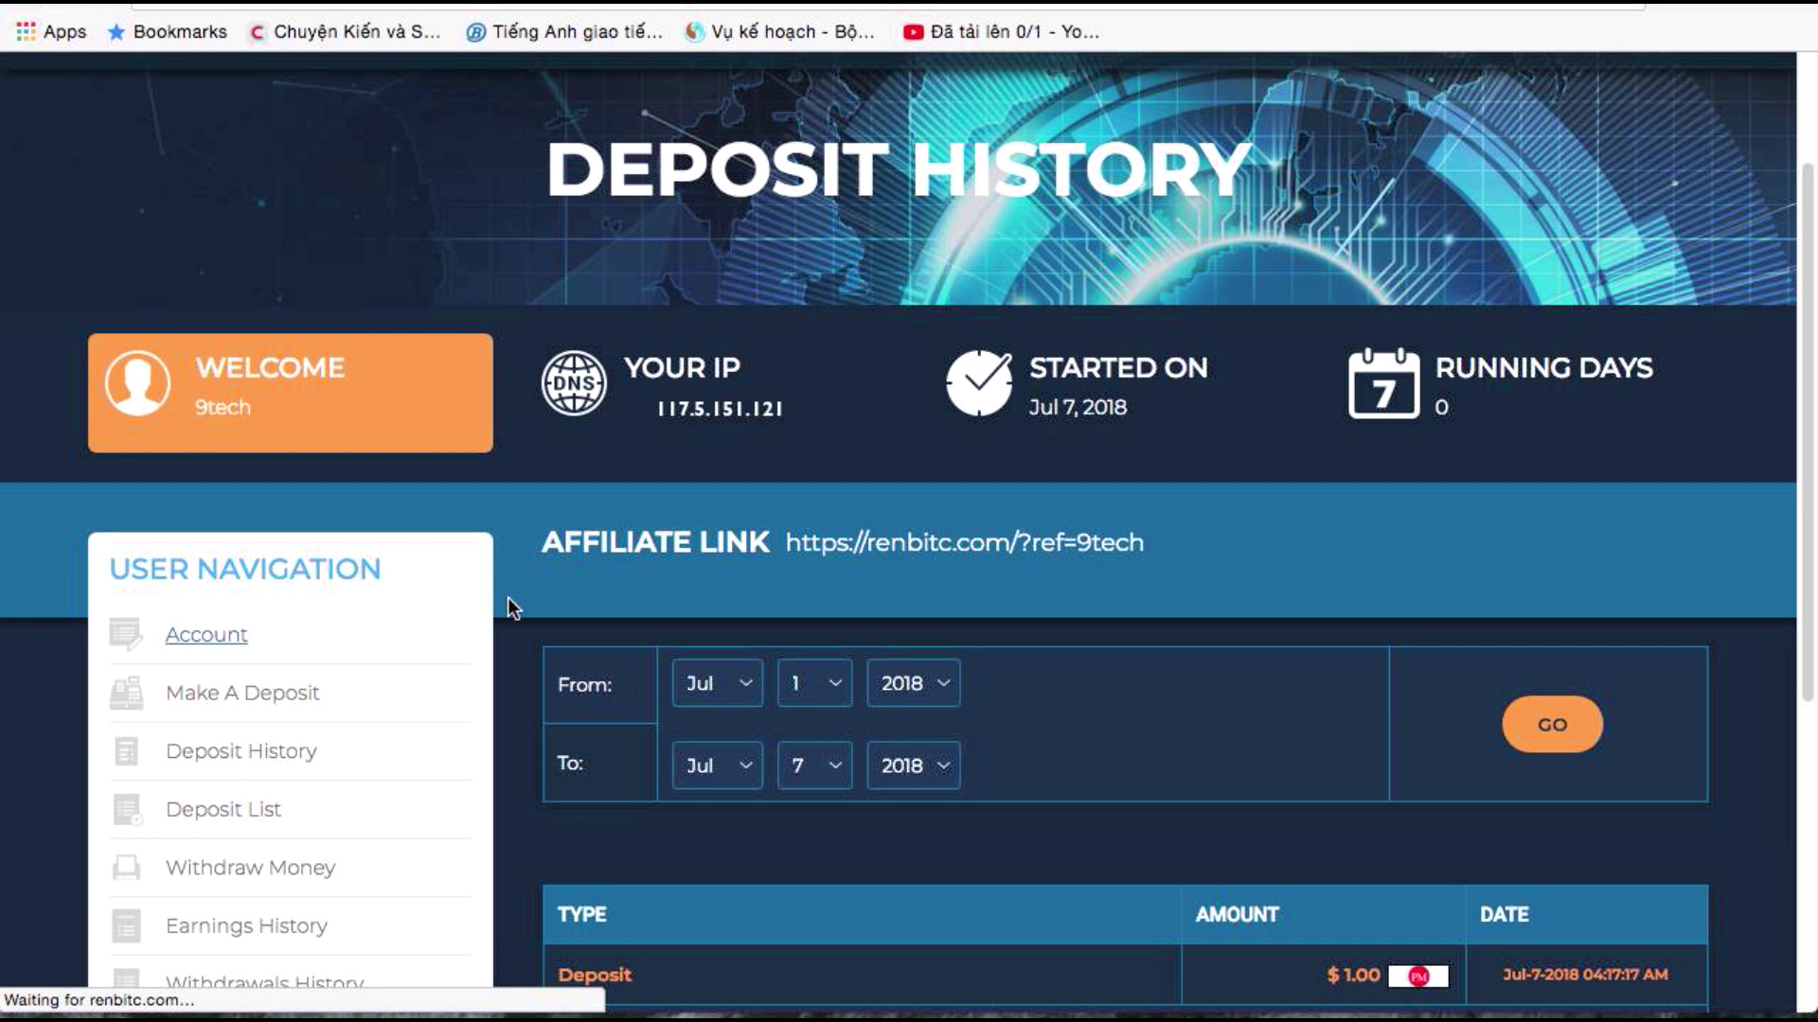
scroll(521, 600, down, 5)
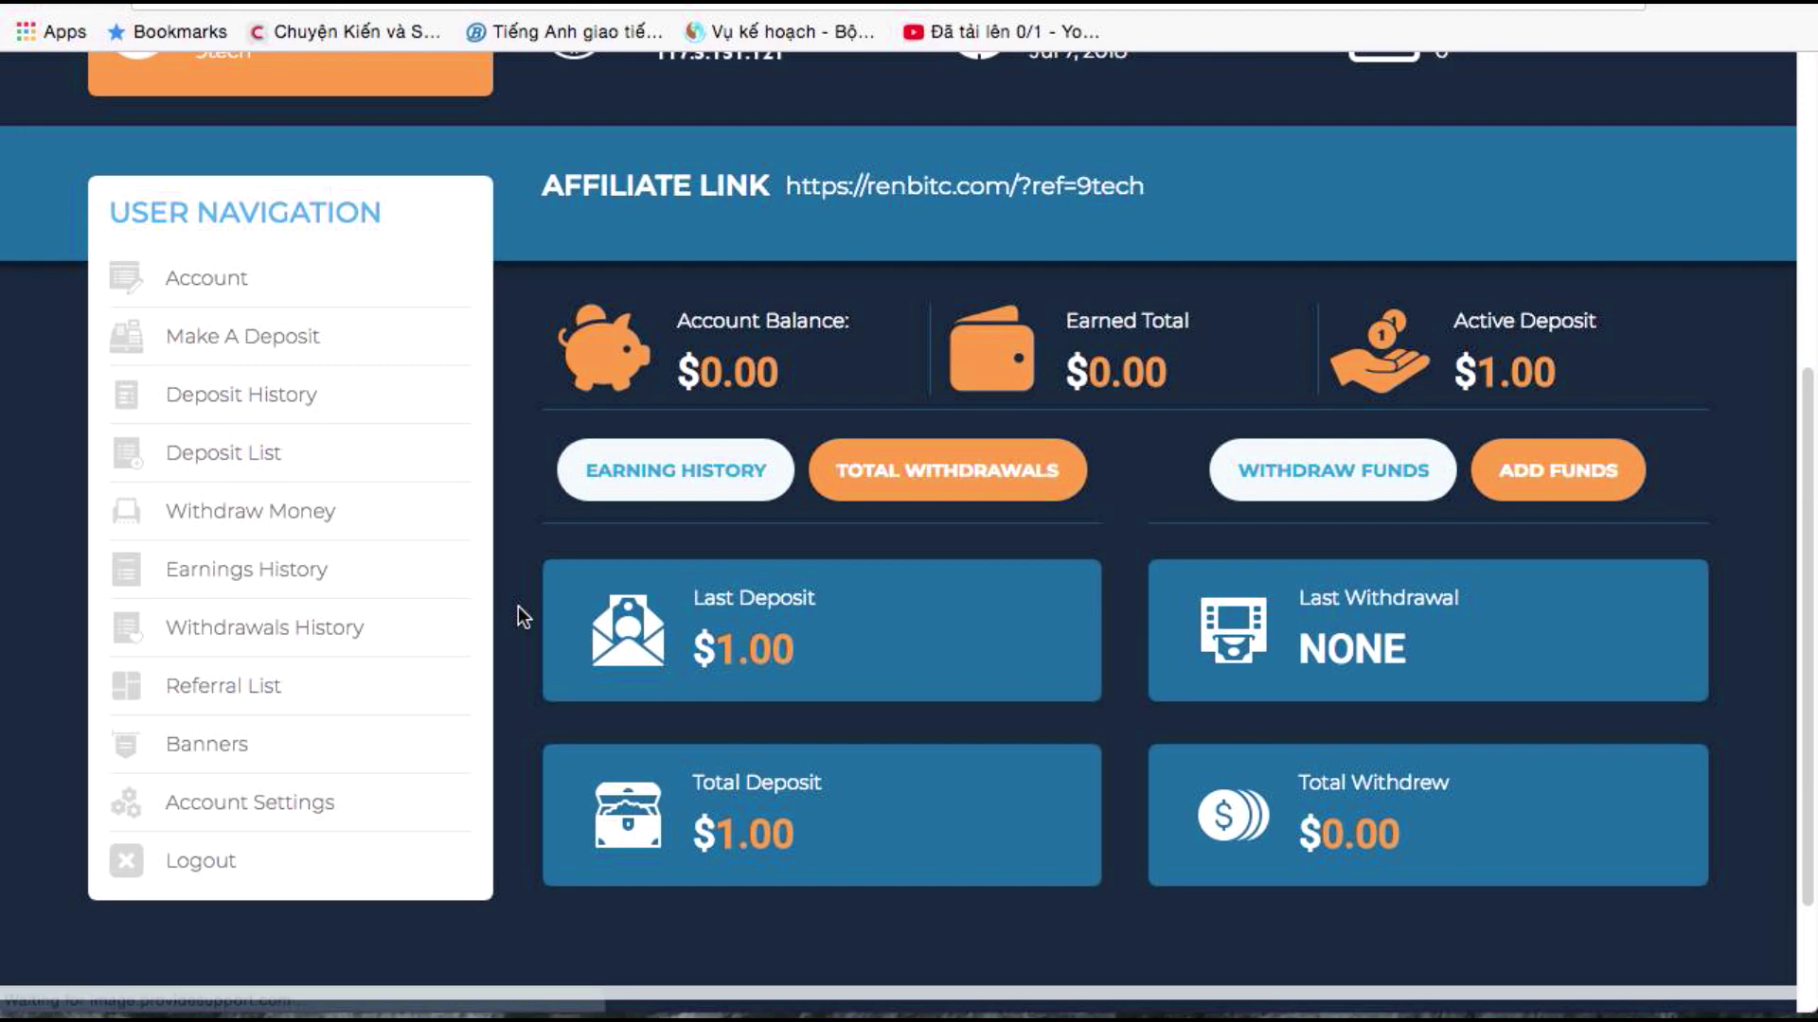
scroll(519, 615, up, 3)
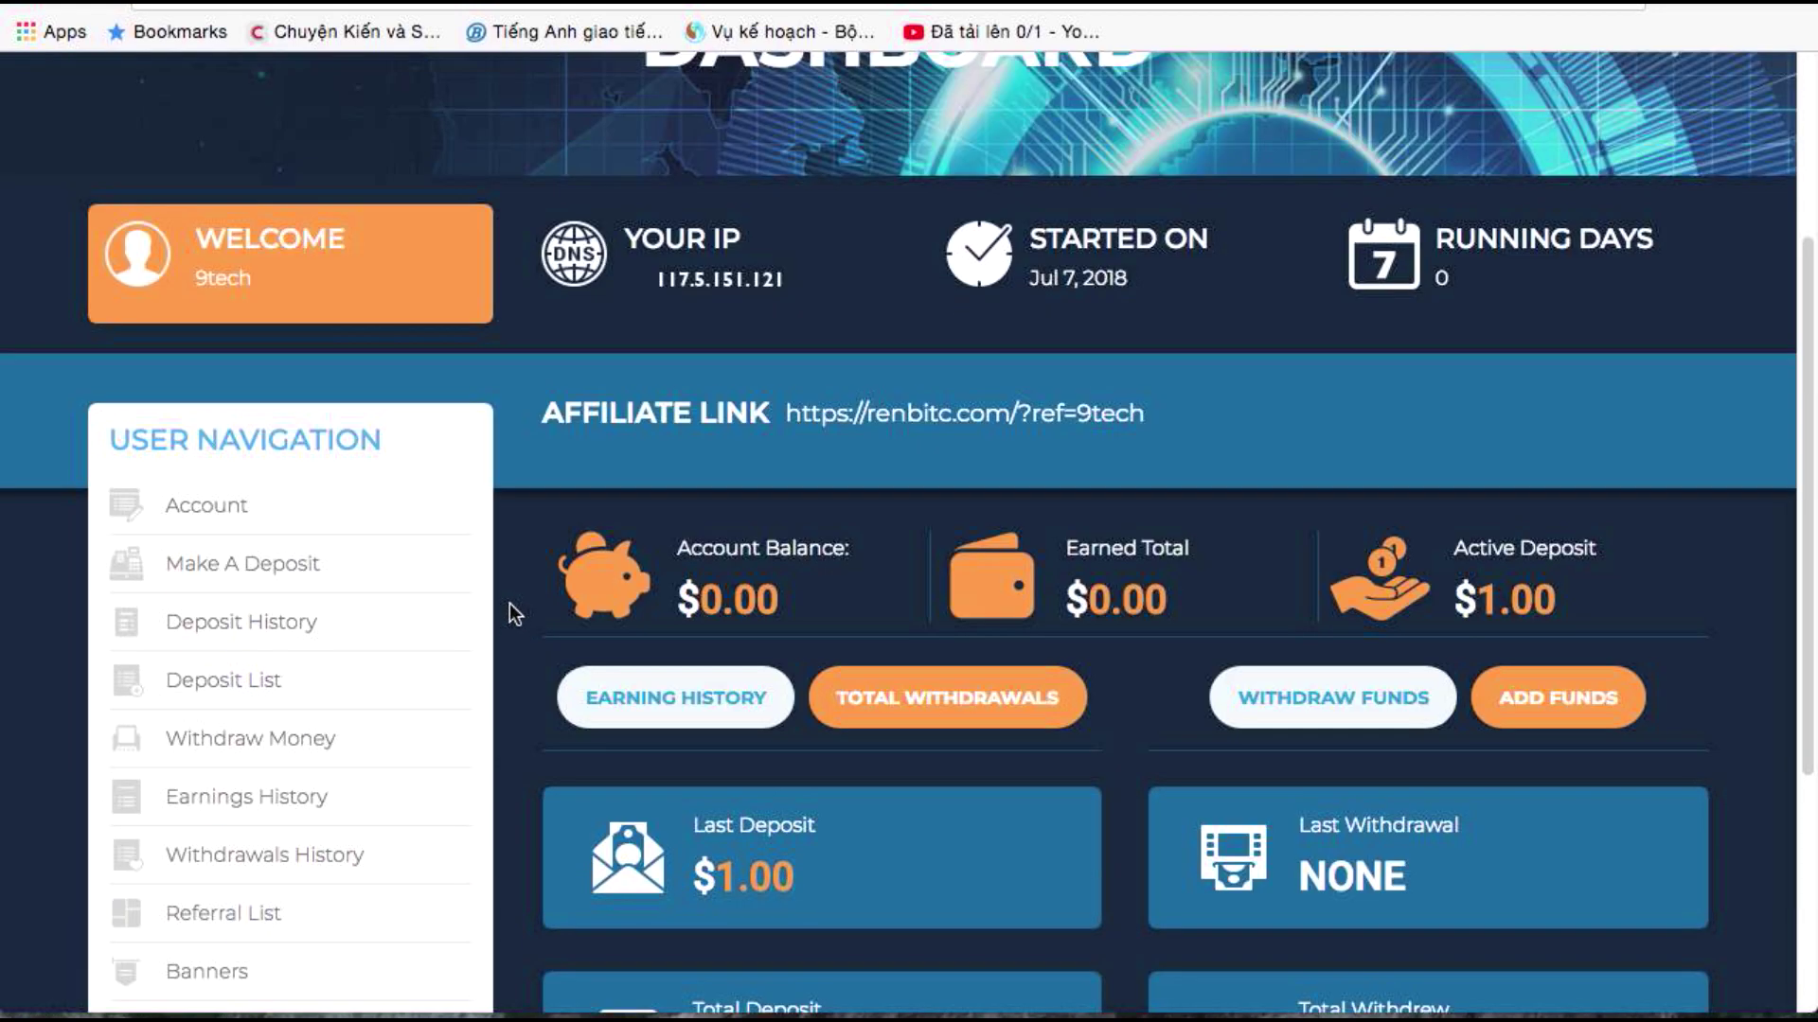
scroll(493, 609, down, 1)
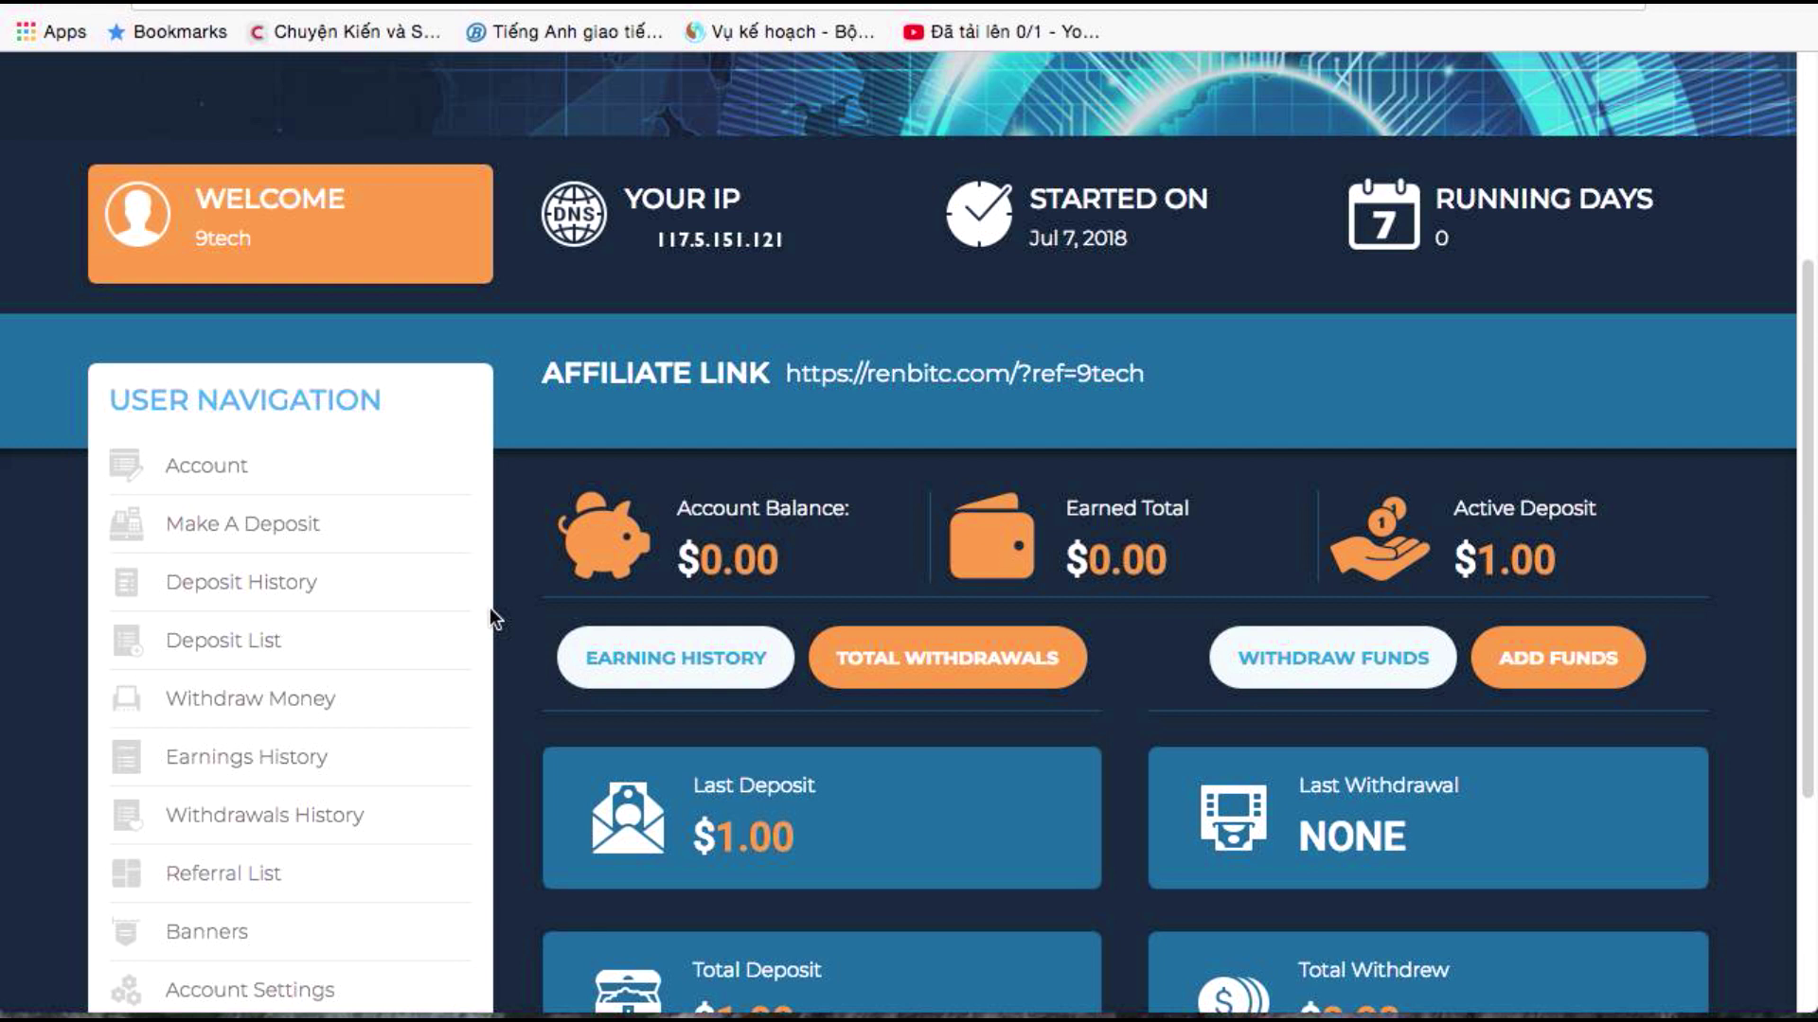
scroll(491, 608, down, 3)
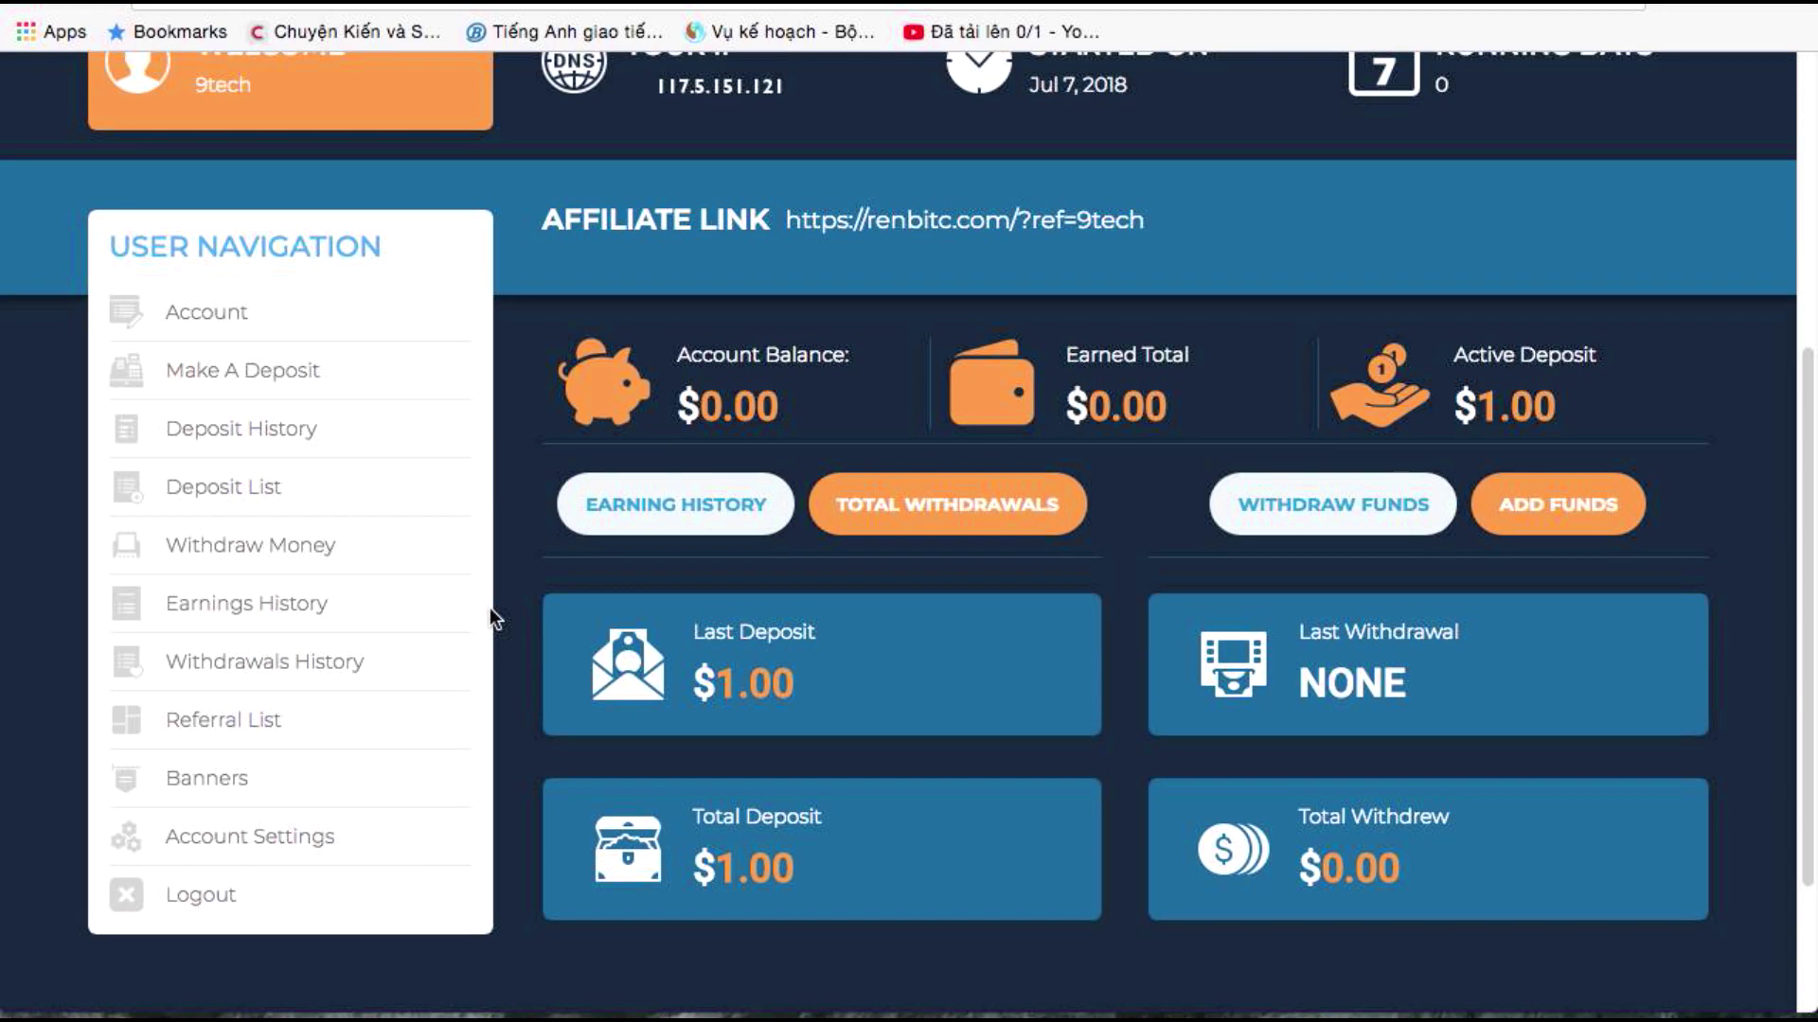
scroll(490, 608, up, 2)
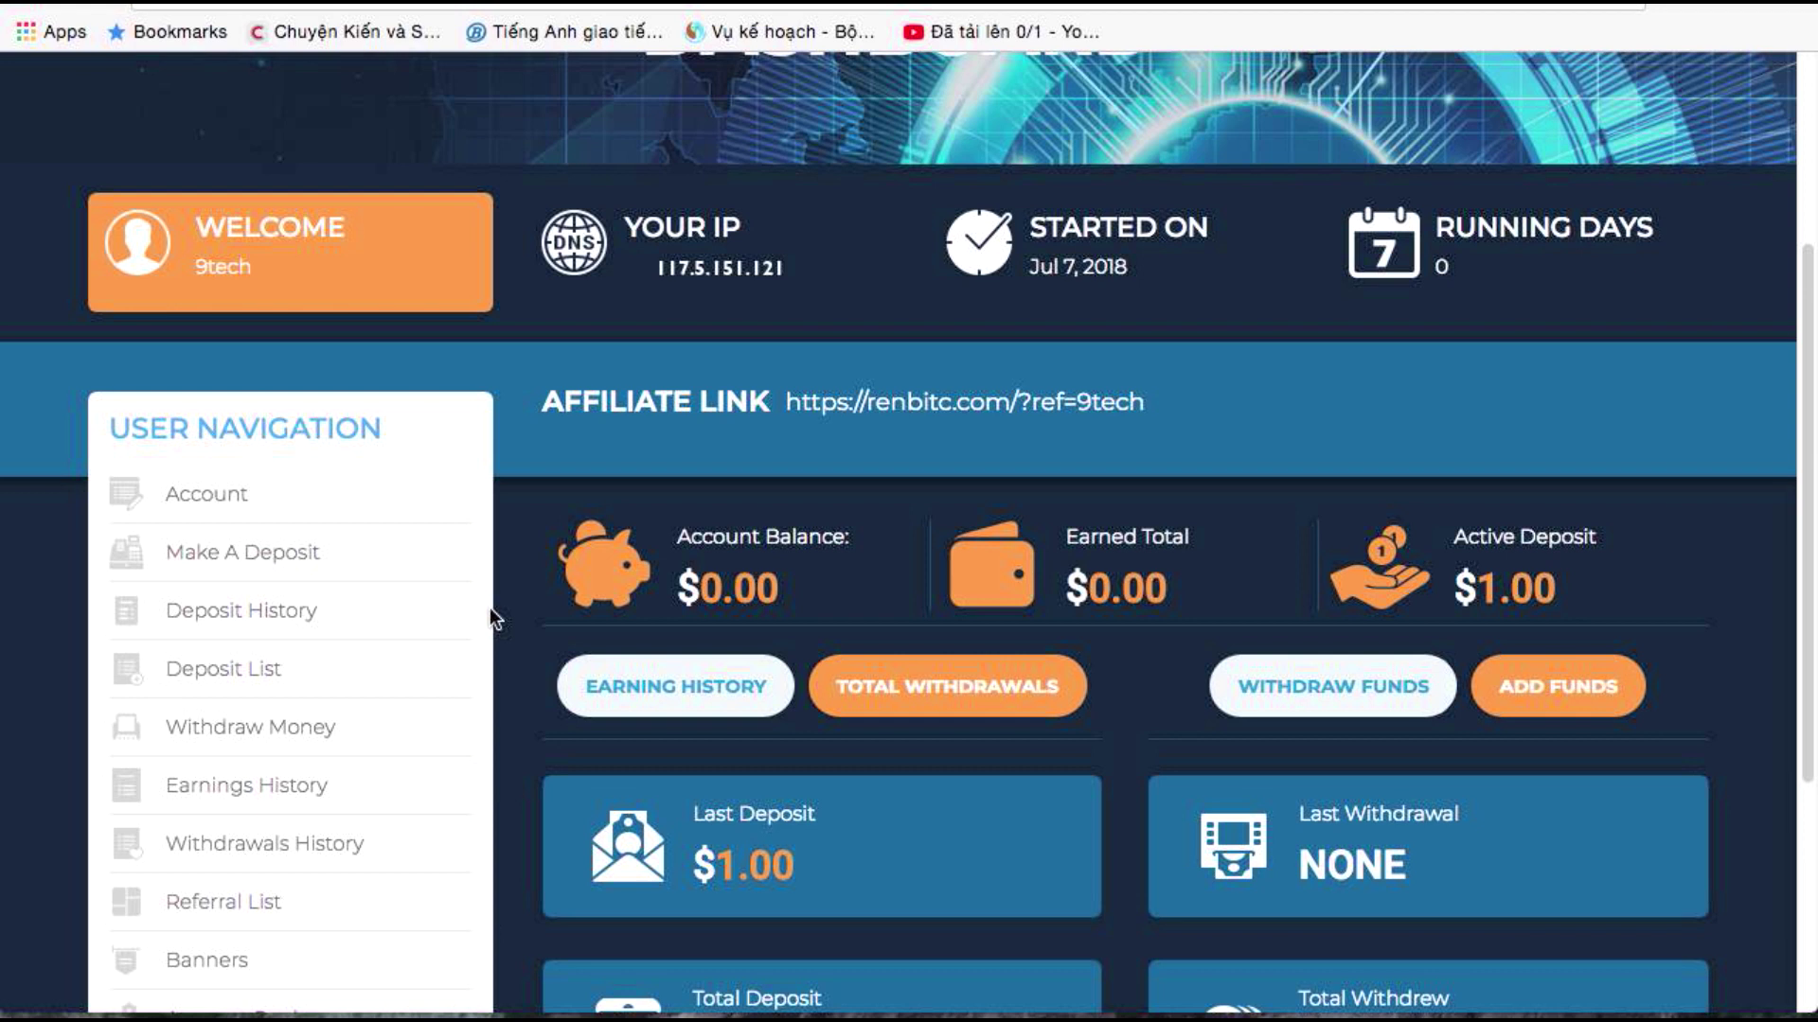
scroll(501, 629, up, 4)
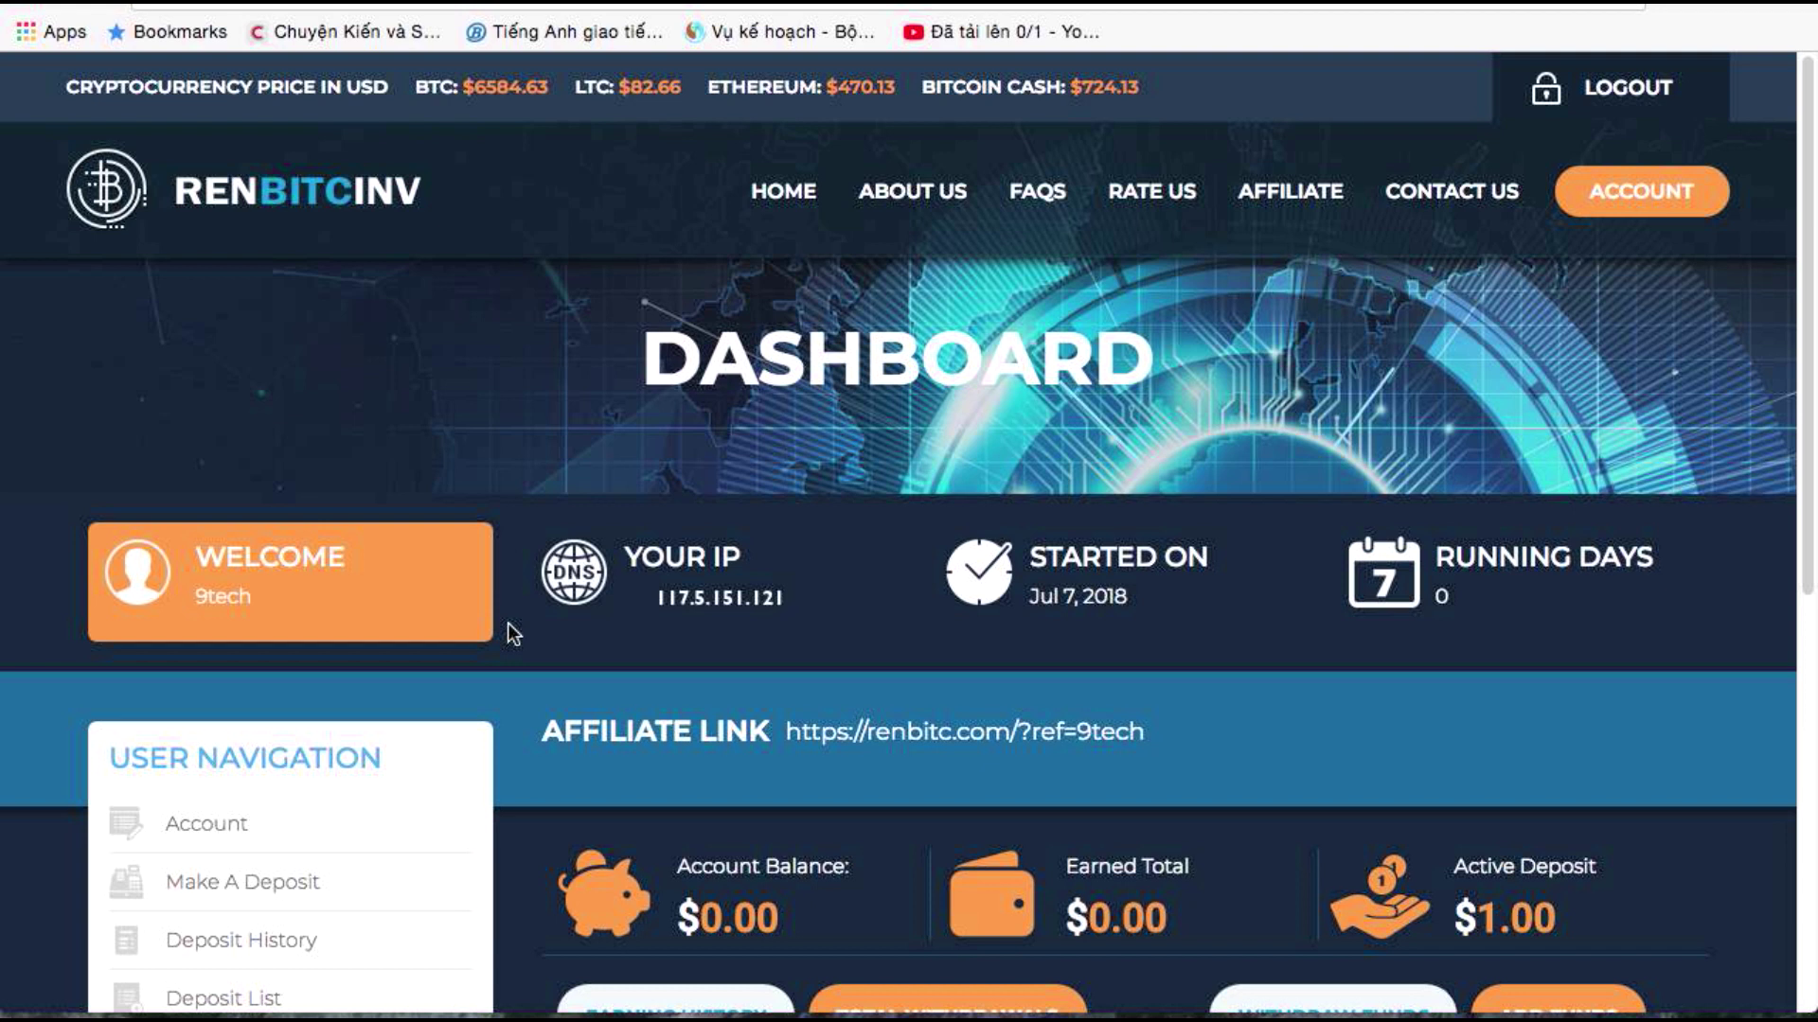
scroll(513, 635, down, 2)
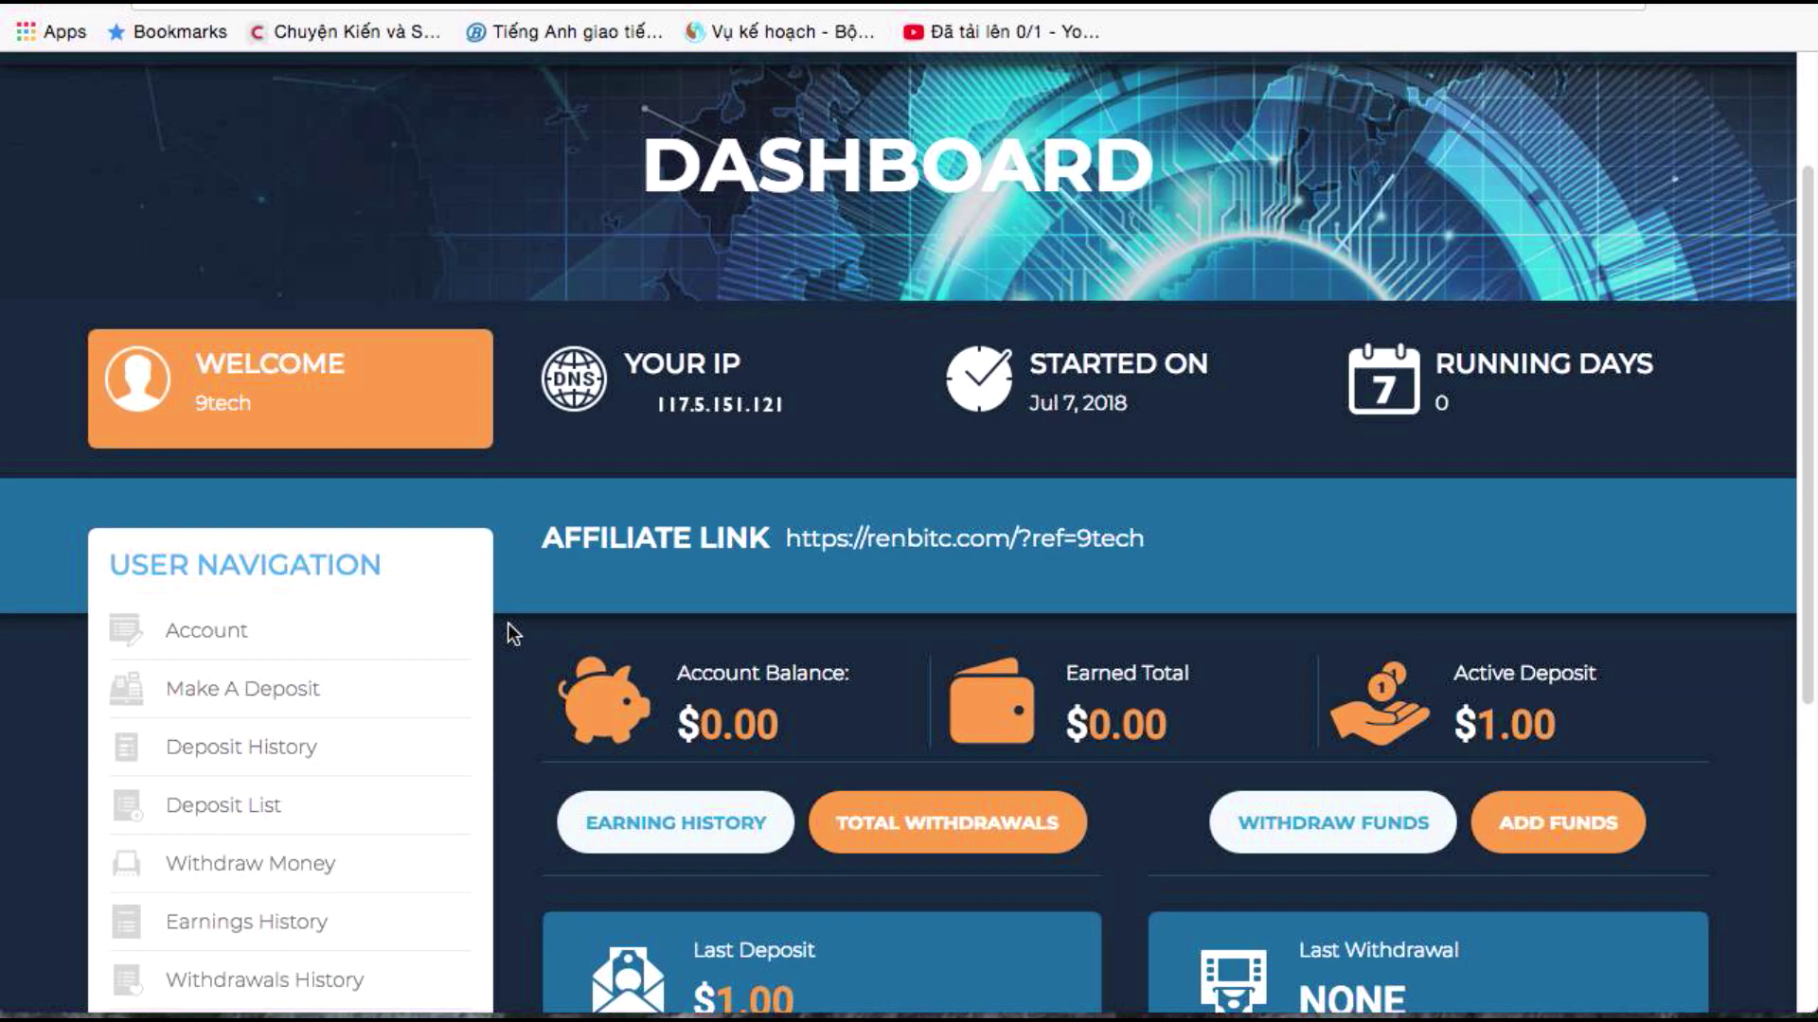
scroll(513, 634, up, 2)
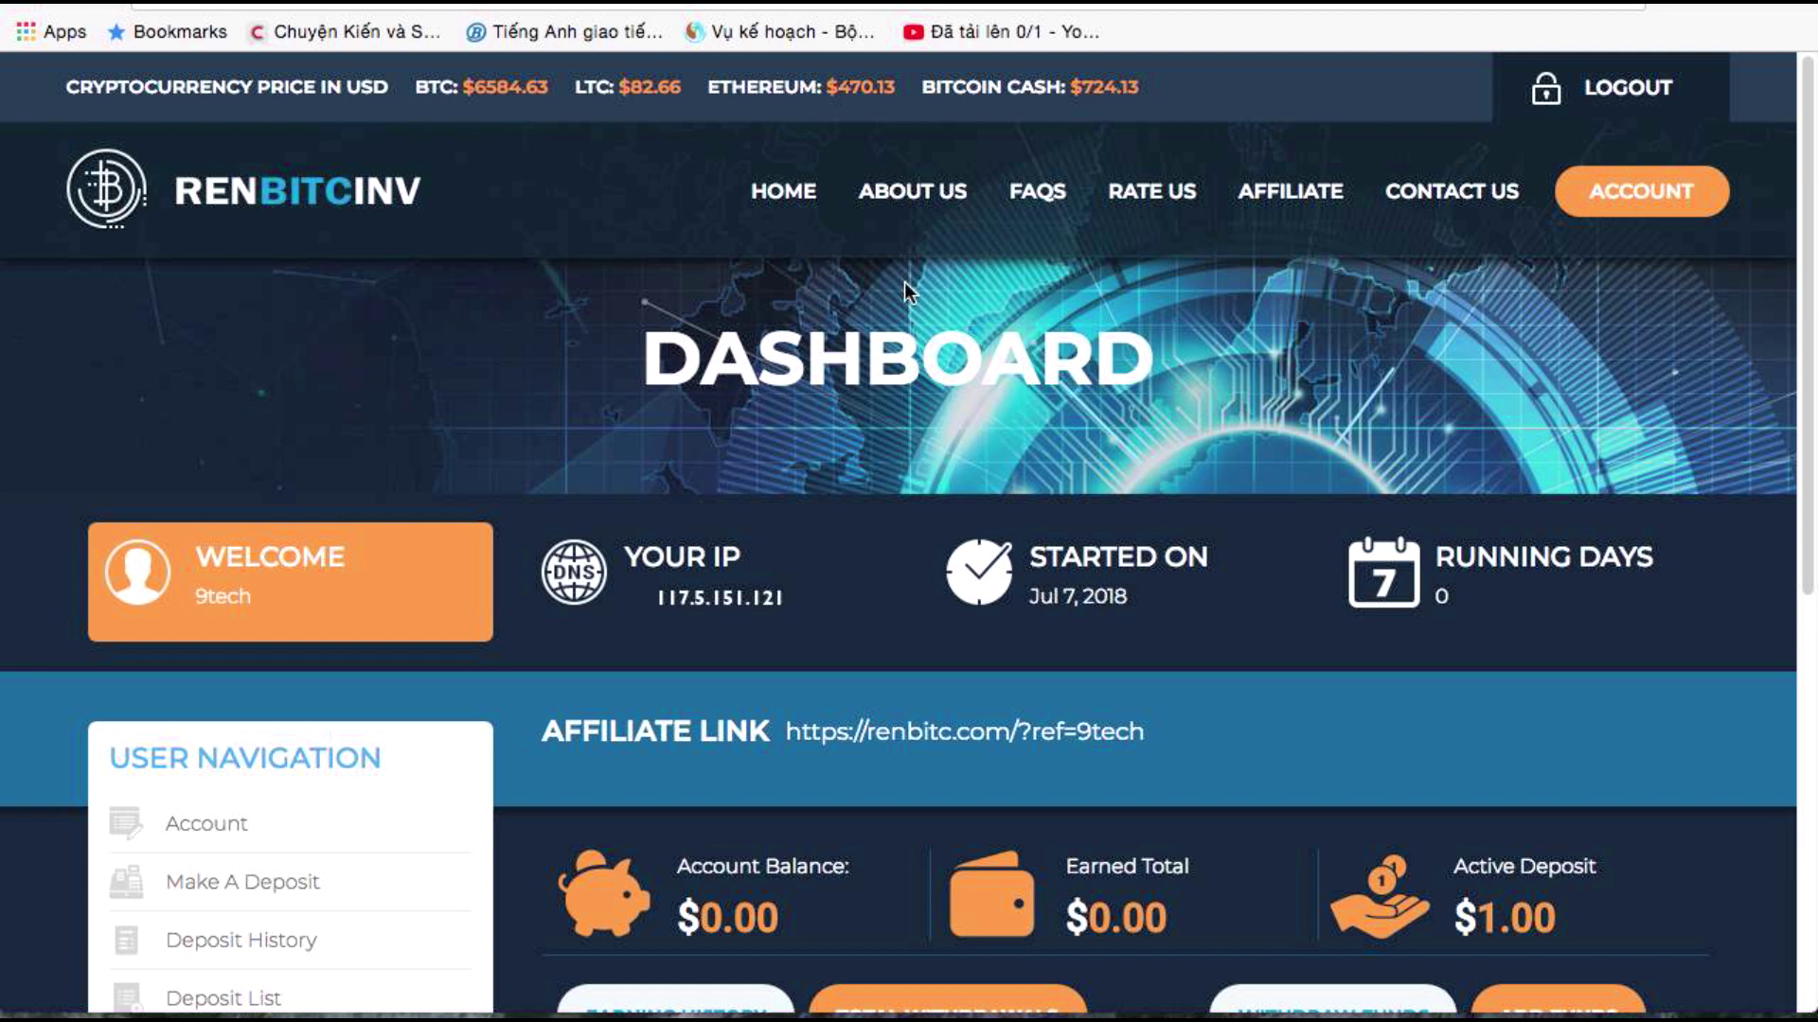